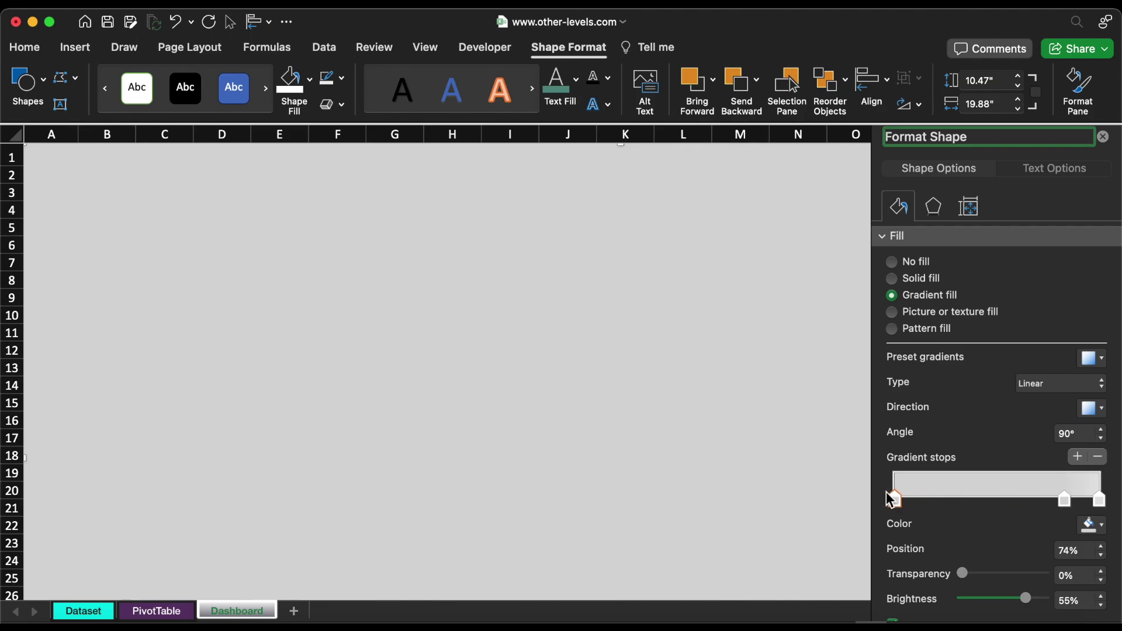
# Step: Set the background rectangle's first gradient stop to hex 1F1F33 and use the linear diagonal direction at 315°
pyautogui.click(1091, 525)
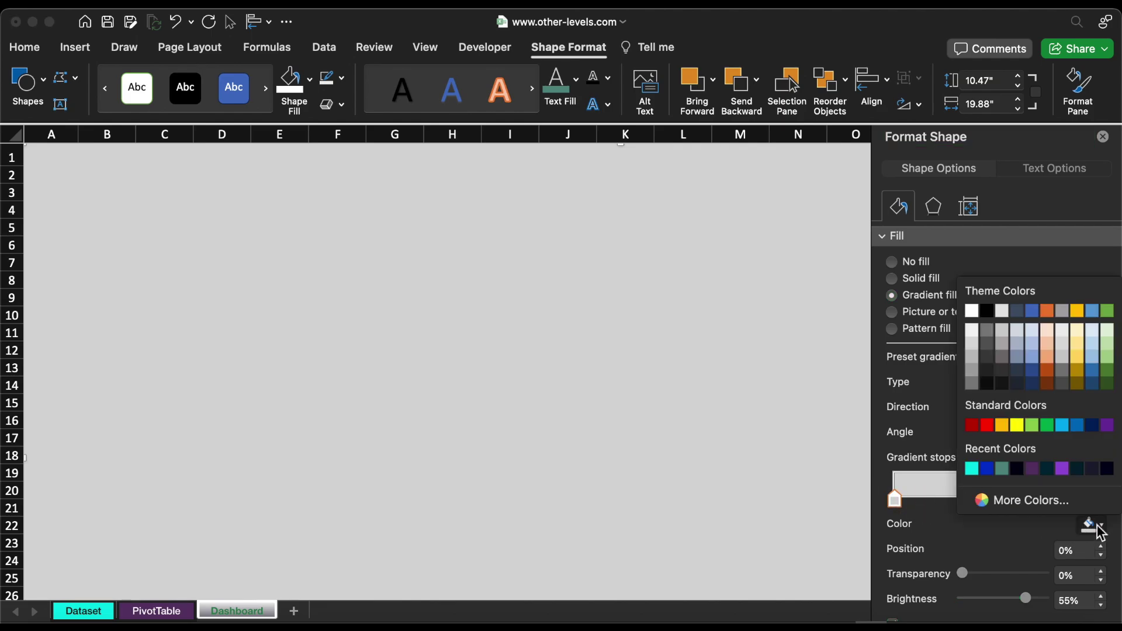
pyautogui.click(1055, 502)
pyautogui.write('1F1F33')
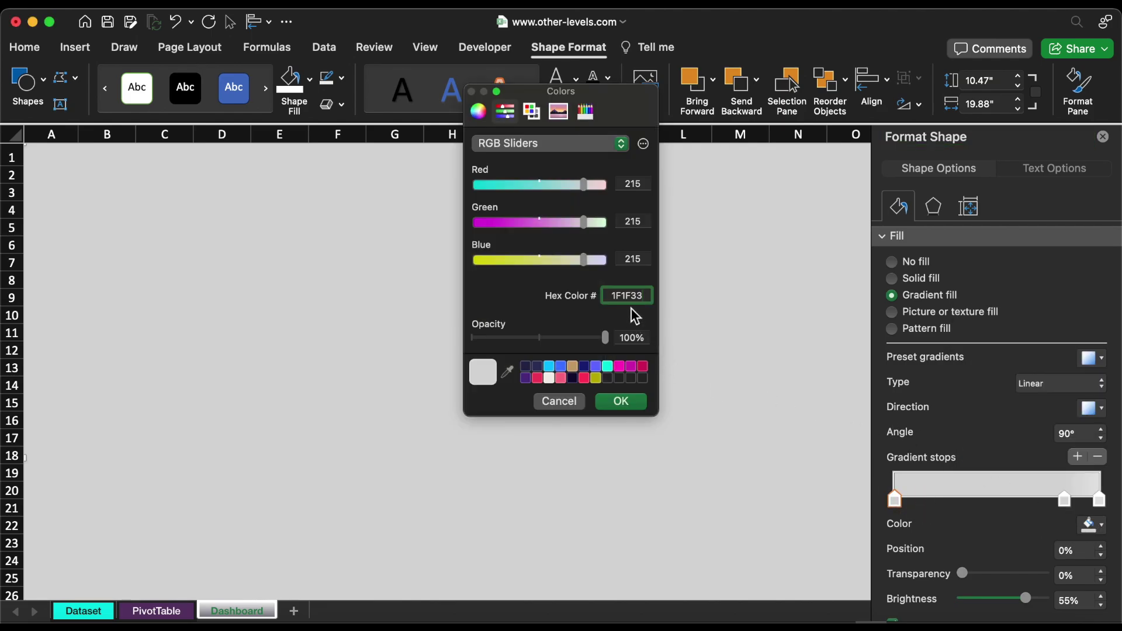
pyautogui.click(621, 402)
pyautogui.click(1089, 409)
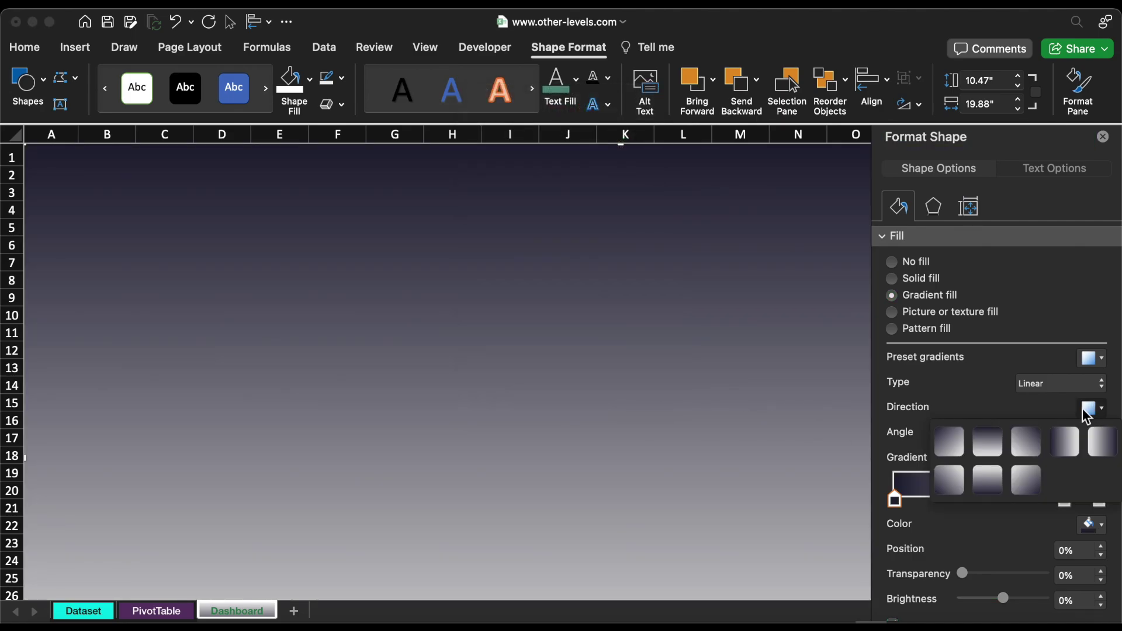
pyautogui.click(959, 486)
# Step: Set the background rectangle's last gradient stop to hex 5D376A and remove the middle stop at 83%
pyautogui.click(1100, 500)
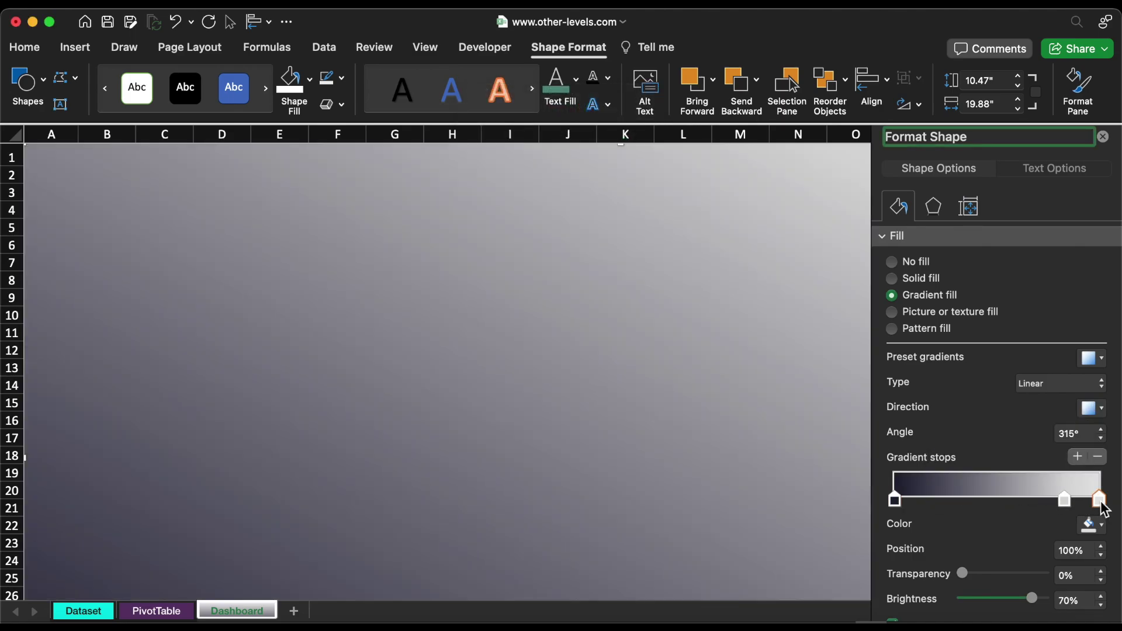
pyautogui.click(1091, 524)
pyautogui.click(1058, 502)
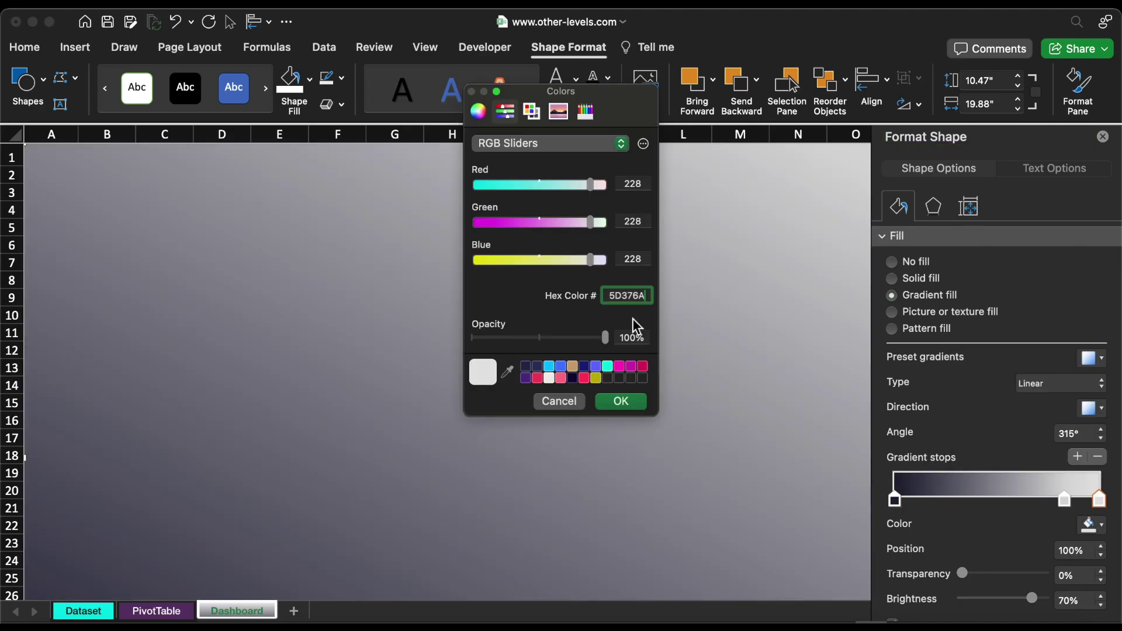
pyautogui.write('5D376A')
pyautogui.click(633, 405)
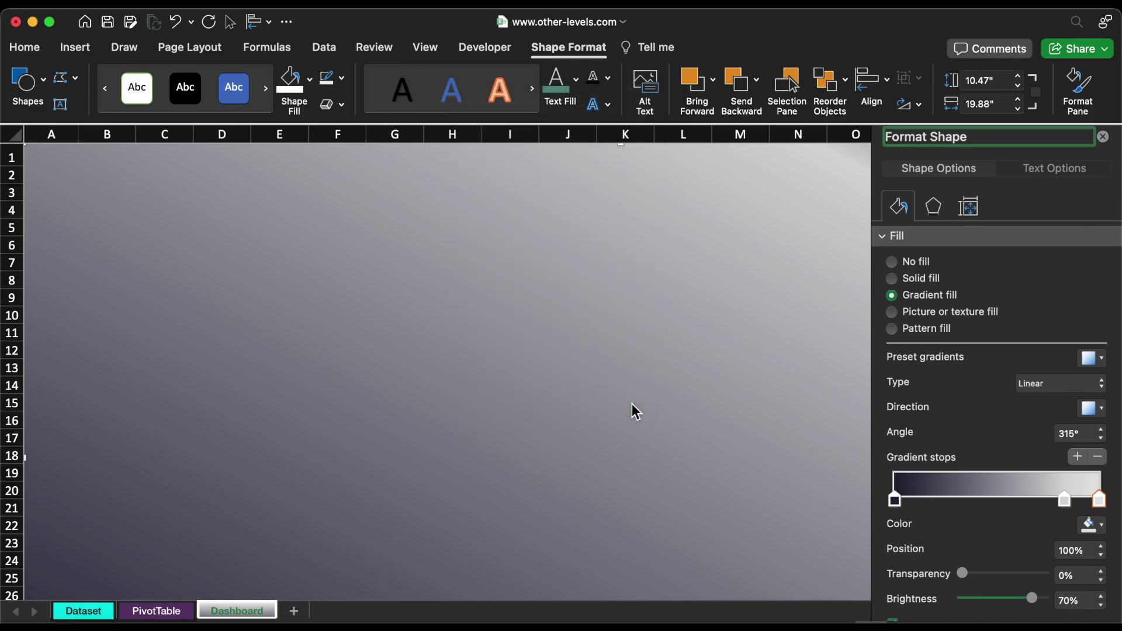
pyautogui.click(1065, 499)
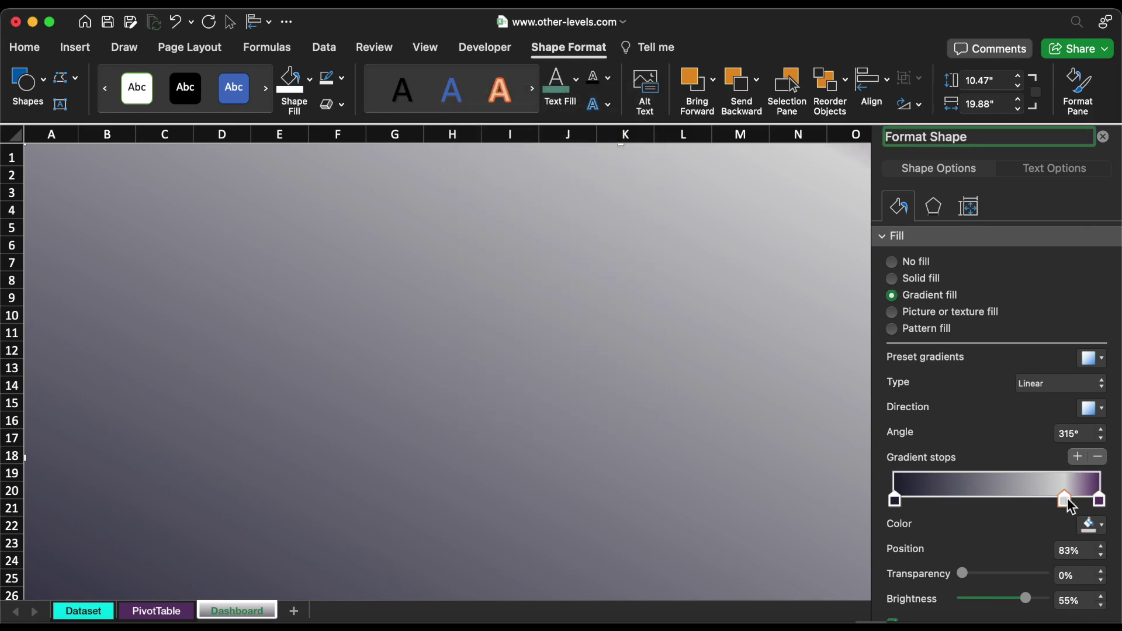
pyautogui.click(1098, 457)
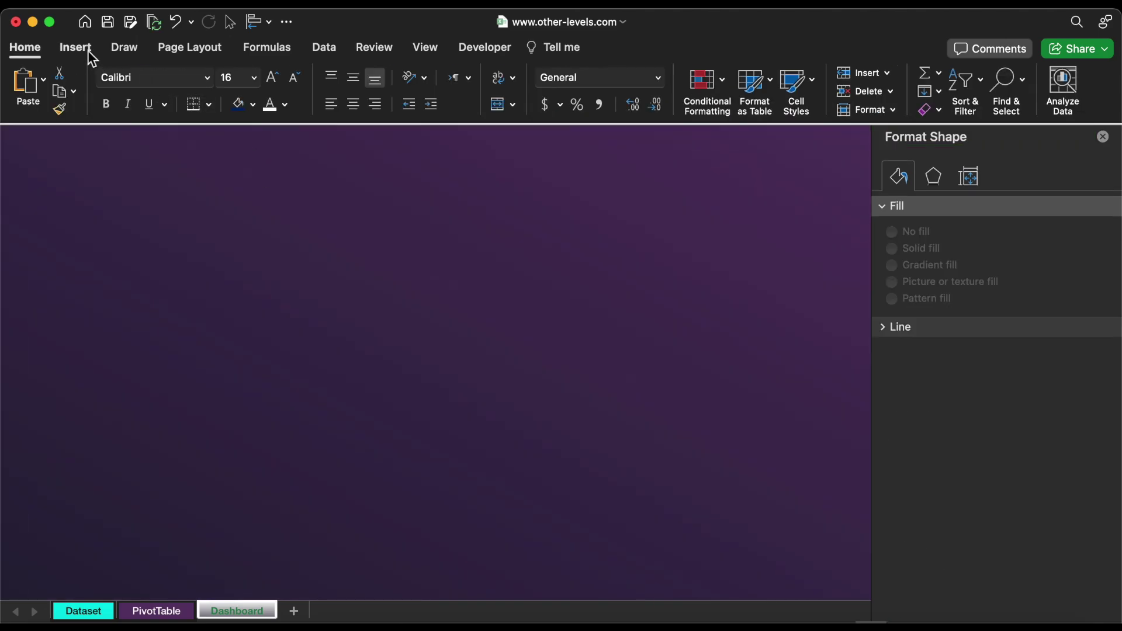
# Step: Draw a rounded rectangle about 5 inches high and 8 inches wide on the dashboard background
pyautogui.click(82, 49)
pyautogui.click(253, 89)
pyautogui.click(193, 136)
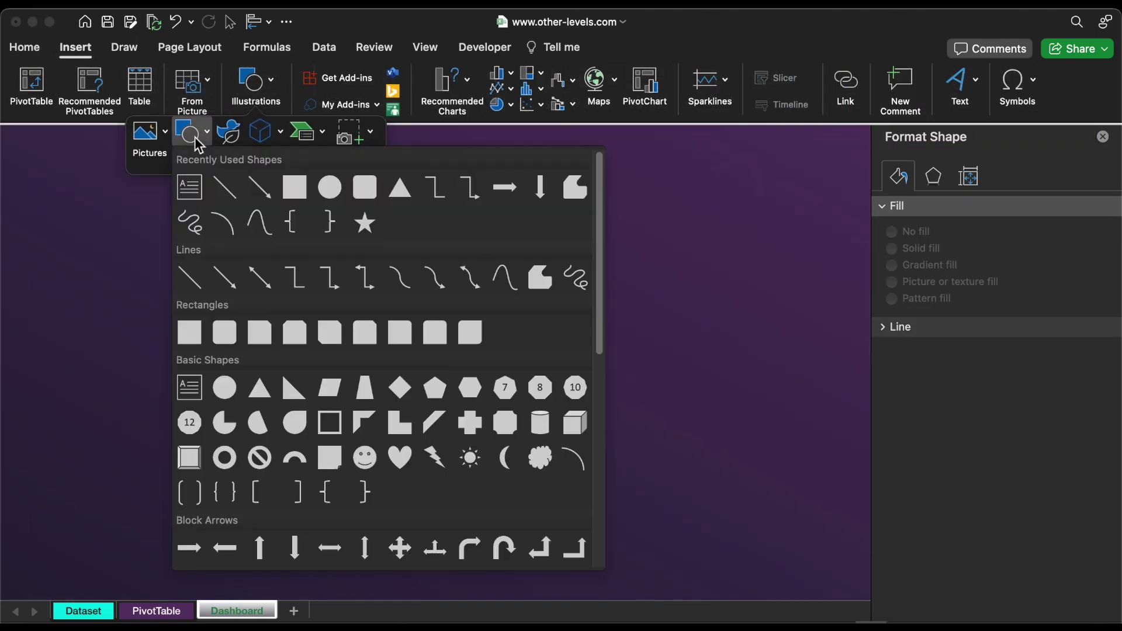
pyautogui.click(365, 188)
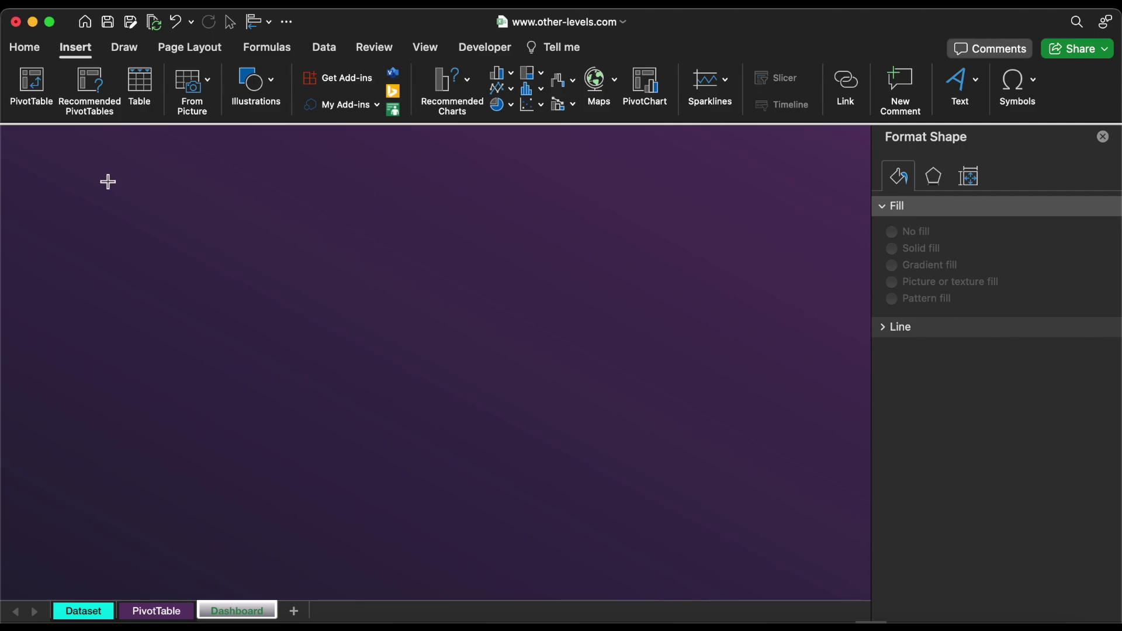
pyautogui.moveTo(108, 182); pyautogui.dragTo(588, 479)
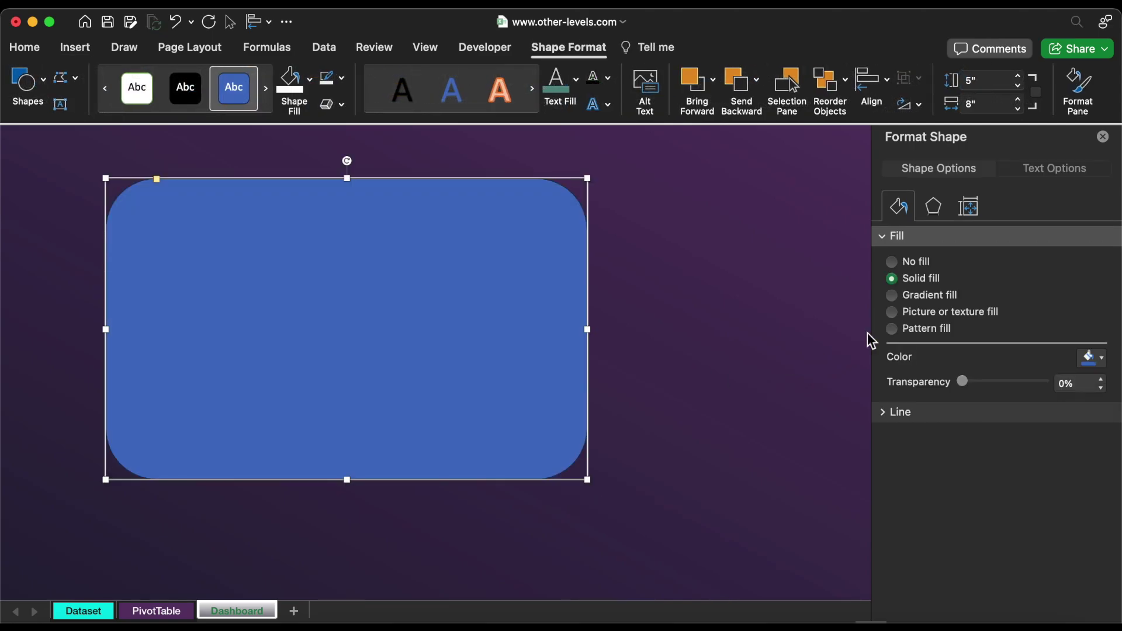
# Step: Give the rounded rectangle a two-stop gradient fill with its dark stop positioned at 36%
pyautogui.click(914, 296)
pyautogui.click(1098, 459)
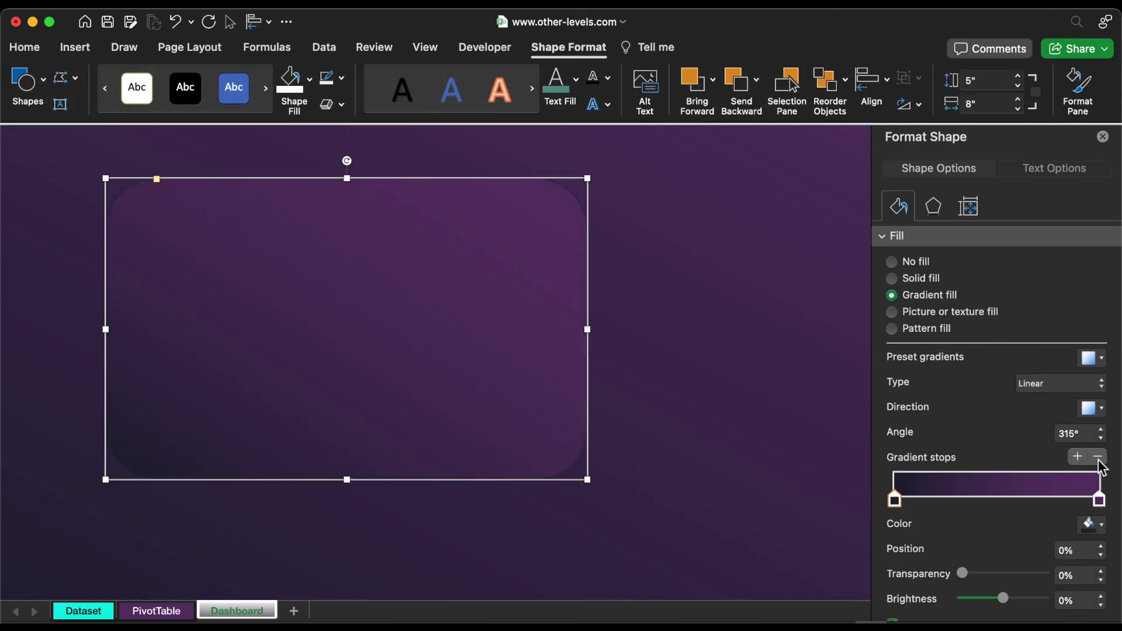
pyautogui.moveTo(895, 500); pyautogui.dragTo(942, 503)
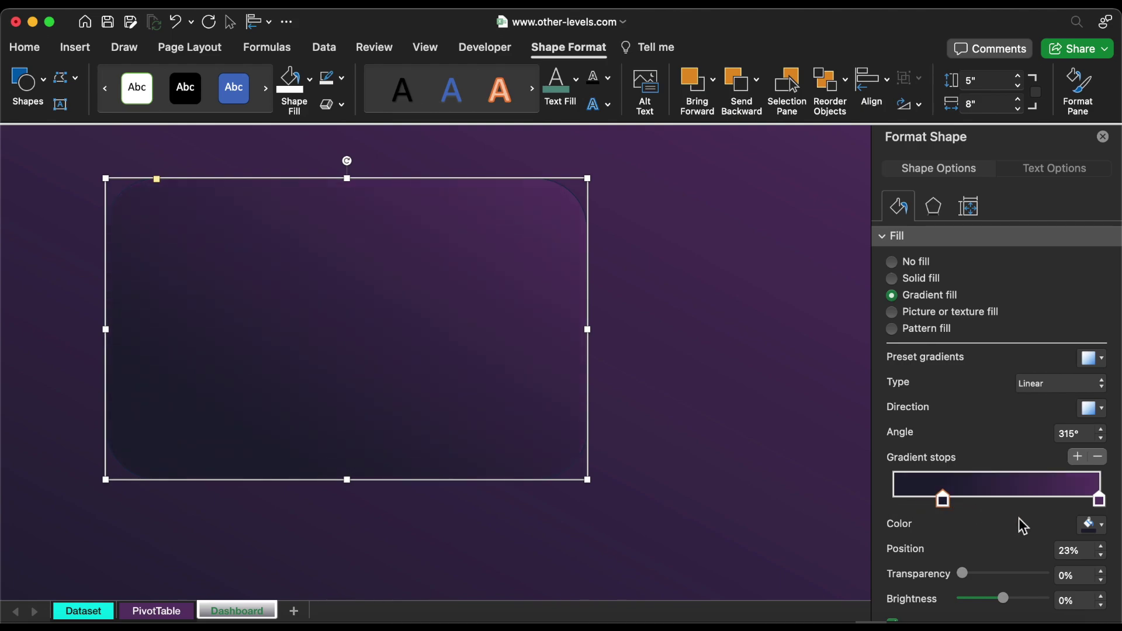
pyautogui.doubleClick(1095, 547)
pyautogui.write('36')
pyautogui.press('Return')
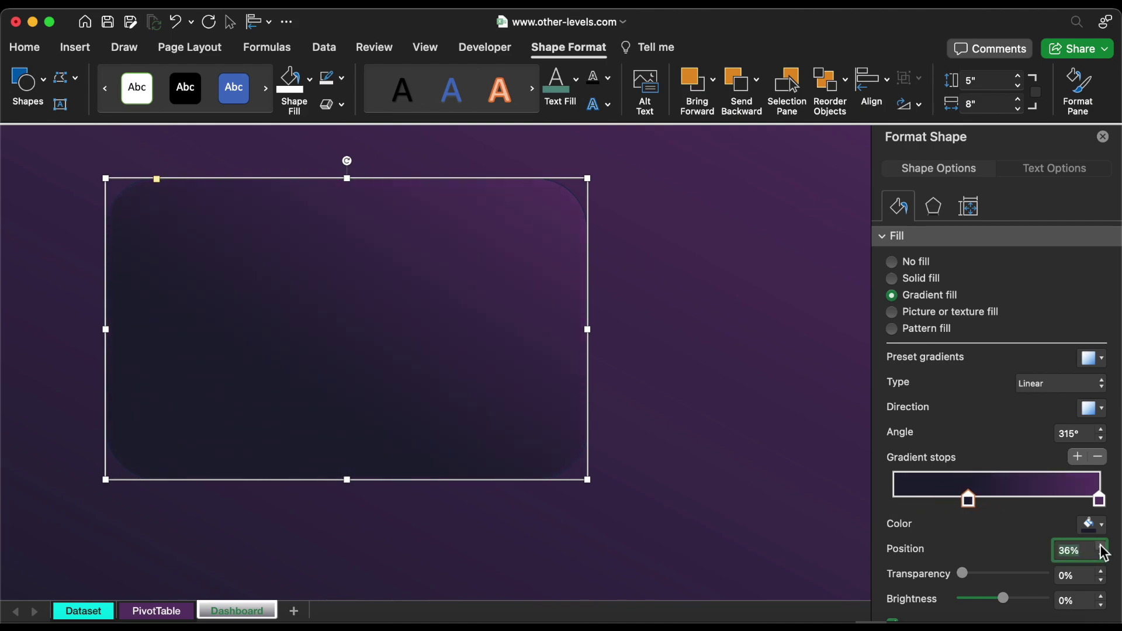
# Step: Set the position of the rounded rectangle's purple gradient stop to 44%
pyautogui.click(1100, 502)
pyautogui.doubleClick(1094, 549)
pyautogui.write('44')
pyautogui.press('Return')
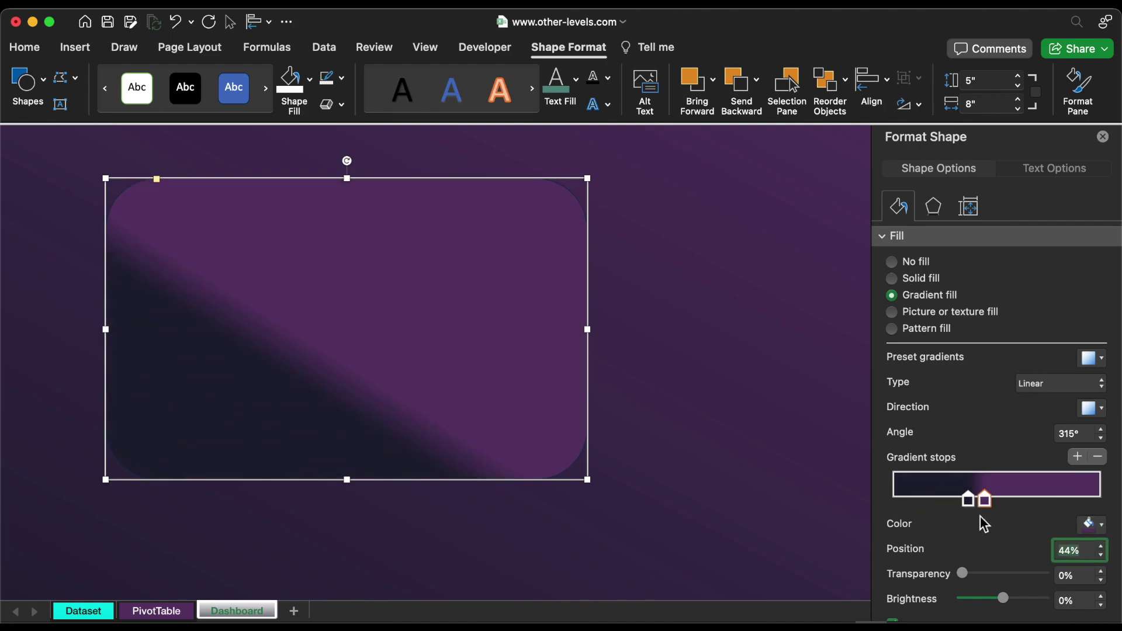
# Step: Change the color of the rounded rectangle's 36% gradient stop to hex 00010F
pyautogui.click(968, 500)
pyautogui.click(1090, 525)
pyautogui.click(1061, 503)
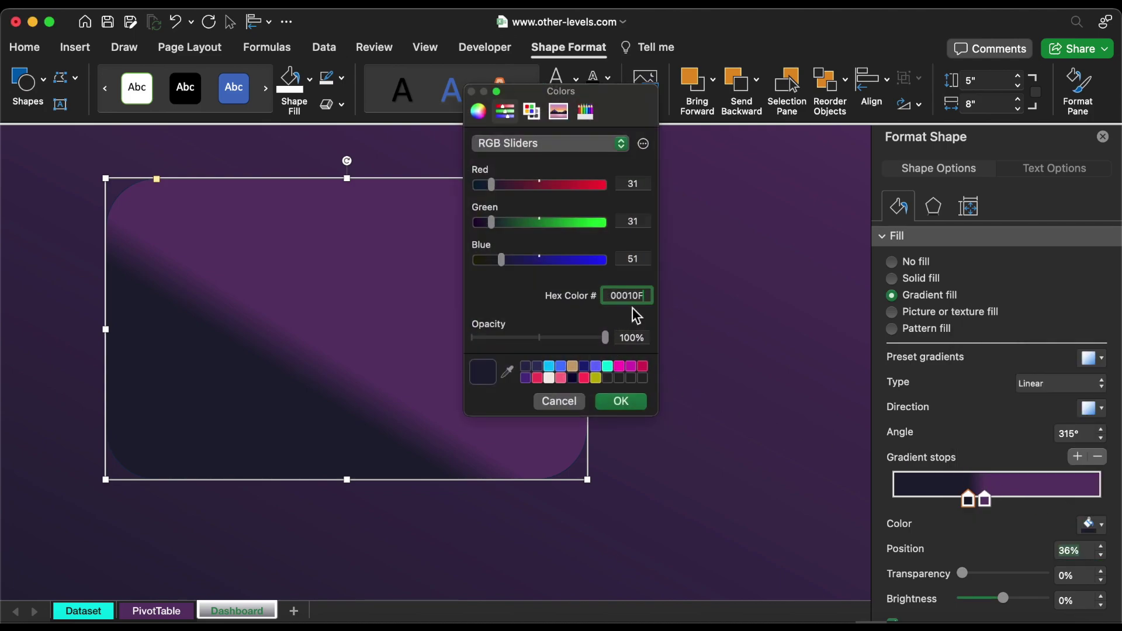
pyautogui.click(631, 401)
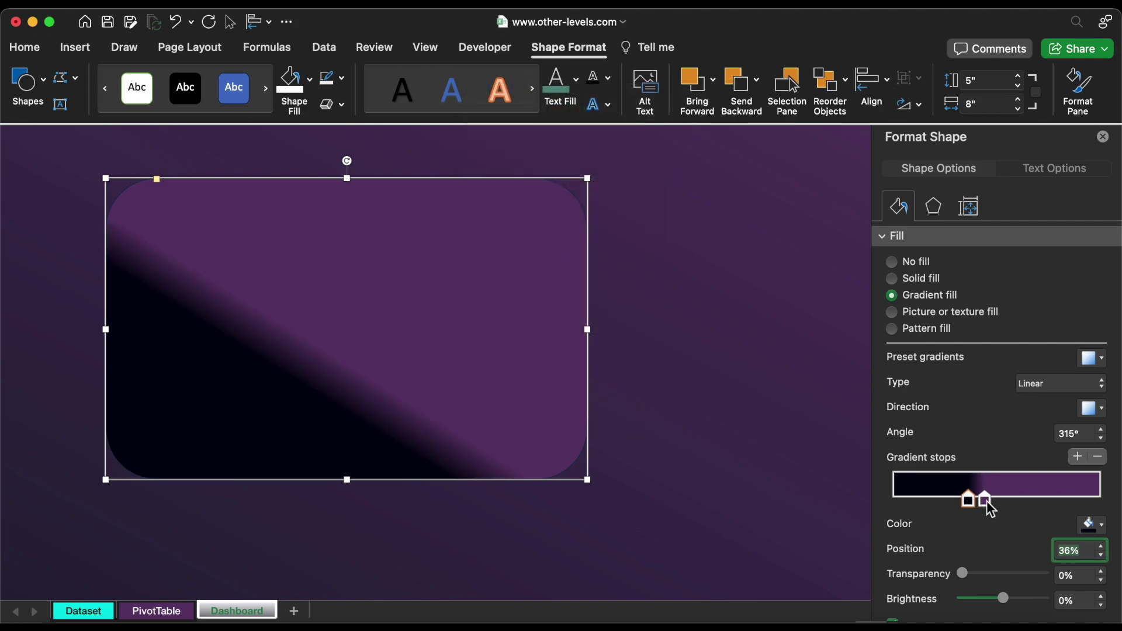
# Step: Change the color of the rounded rectangle's 44% gradient stop to hex 01031A
pyautogui.click(1090, 524)
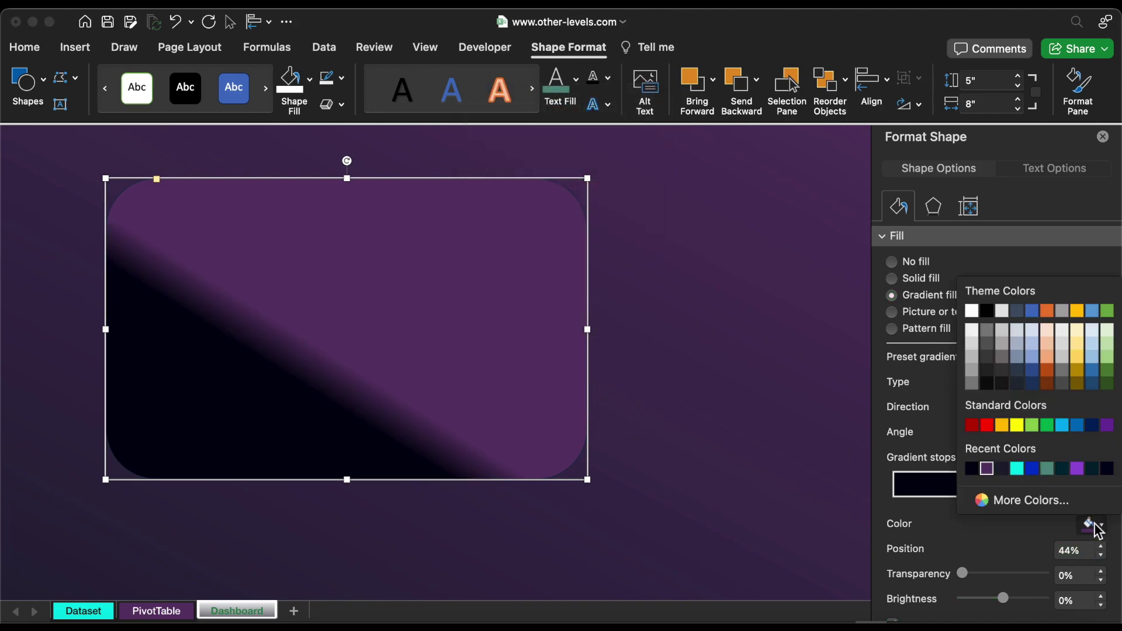
pyautogui.click(1063, 512)
pyautogui.write('01031A')
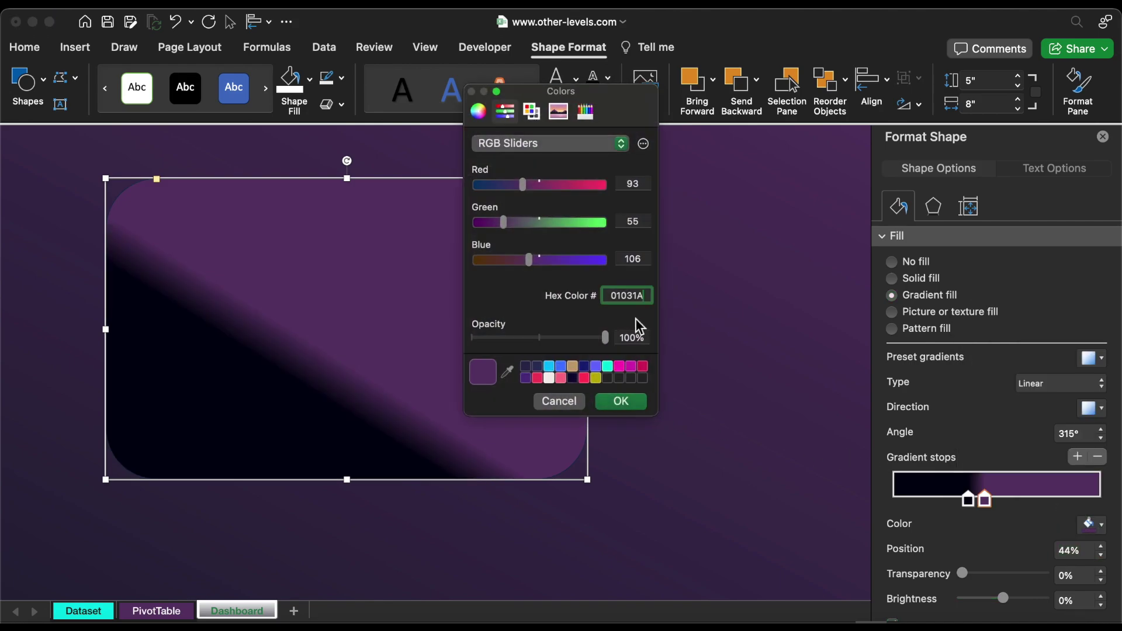
pyautogui.click(620, 402)
# Step: Reduce the rounded rectangle's corner radius to slightly rounded corners and remove its outline
pyautogui.moveTo(157, 180); pyautogui.dragTo(120, 183)
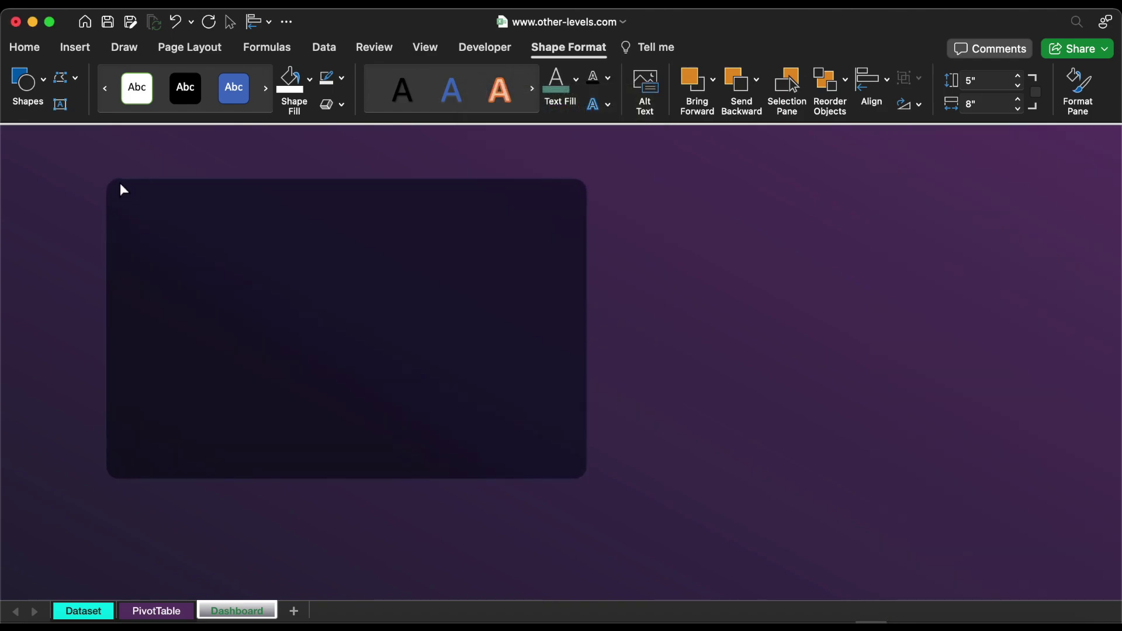
pyautogui.click(340, 79)
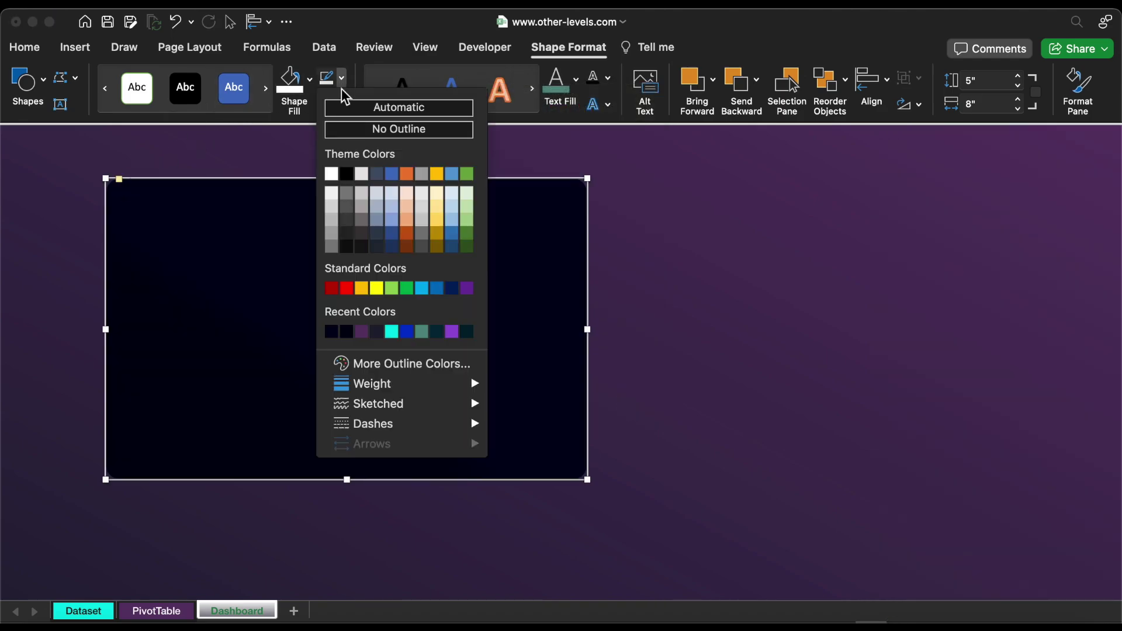
pyautogui.click(341, 125)
# Step: Move the rounded rectangle near the background's upper-left corner and enlarge it to cover nearly the whole background
pyautogui.moveTo(367, 325); pyautogui.dragTo(273, 283)
pyautogui.moveTo(494, 438); pyautogui.dragTo(1022, 572)
# Step: Add an outer bottom-left shadow with 45% transparency to the large rounded rectangle and adjust the shadow's size and blur
pyautogui.doubleClick(709, 226)
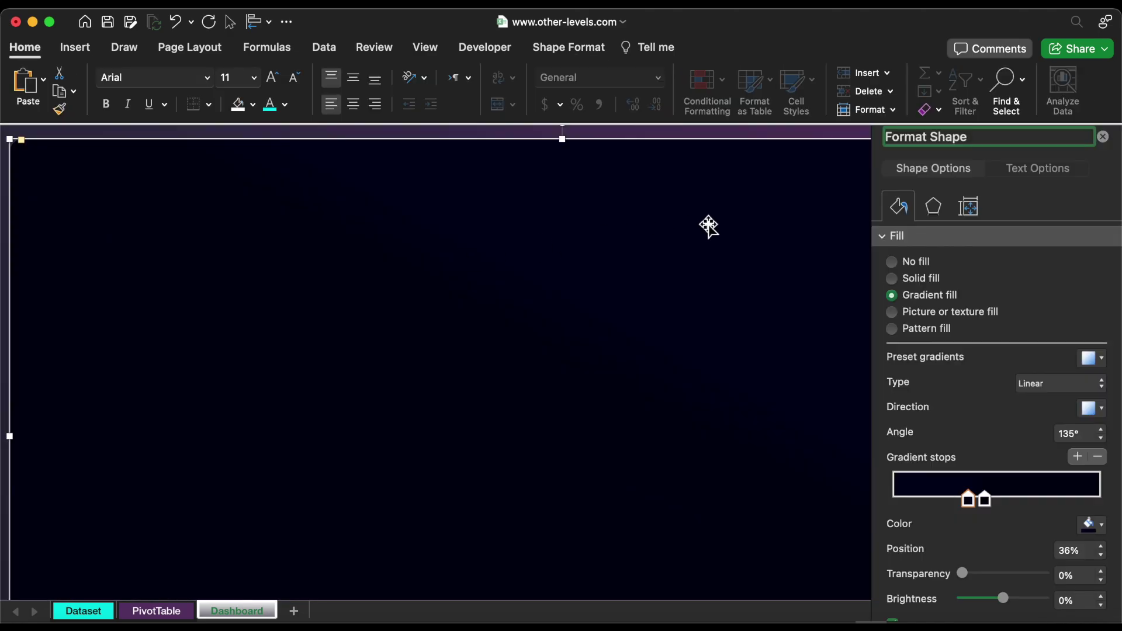
pyautogui.click(934, 208)
pyautogui.click(1091, 266)
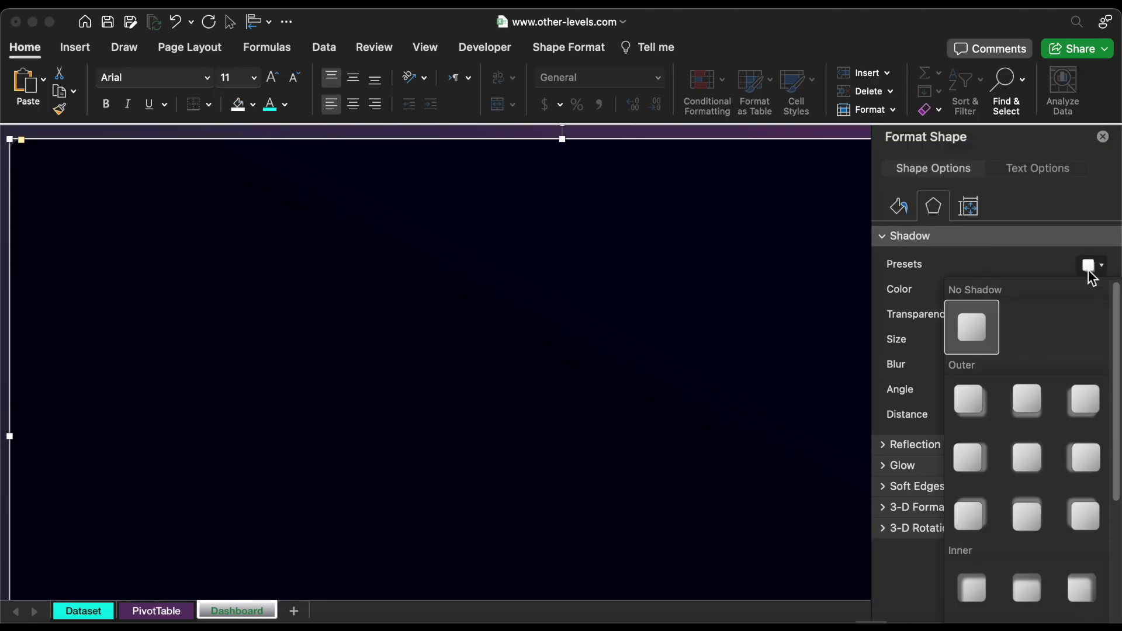
pyautogui.click(1083, 391)
pyautogui.doubleClick(1072, 315)
pyautogui.write('45')
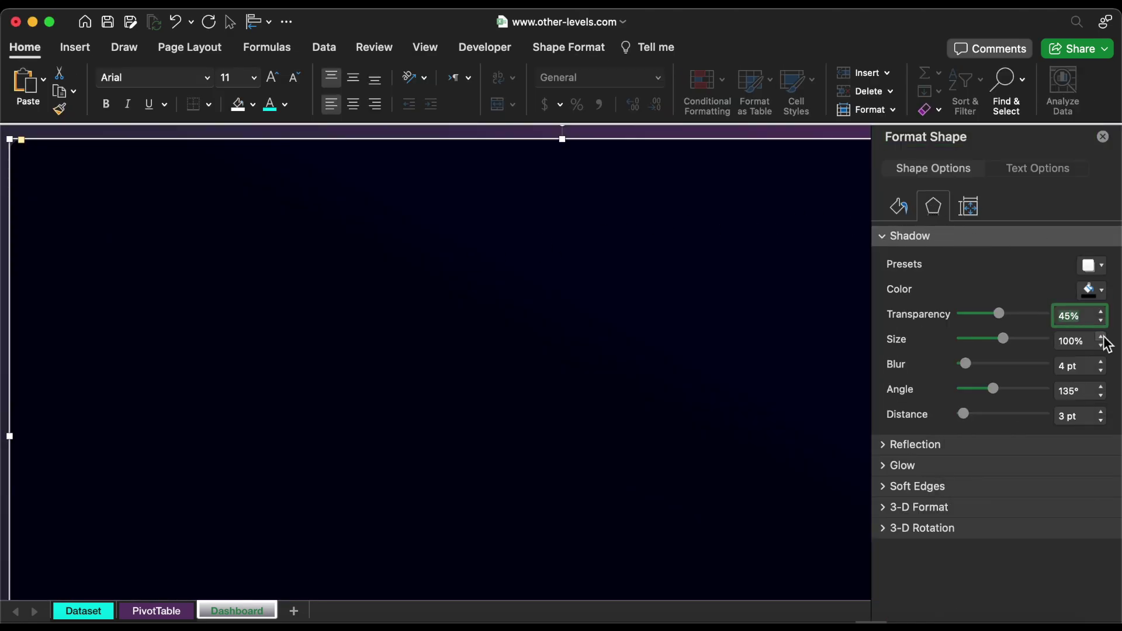
pyautogui.click(1102, 338)
pyautogui.click(1086, 368)
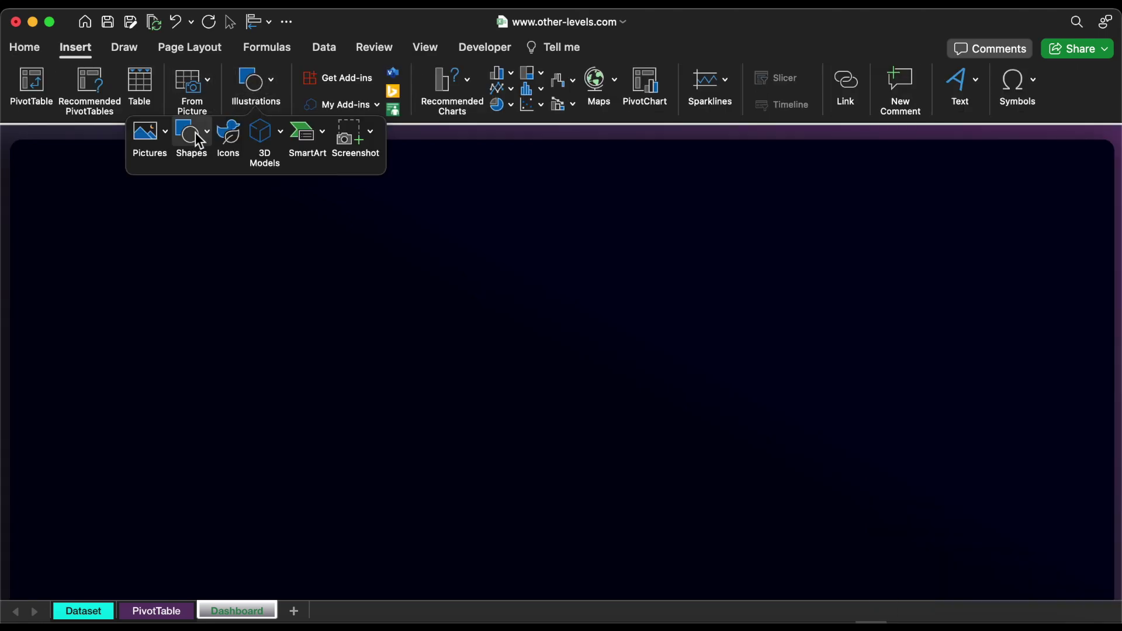
# Step: Draw a vertical line about 5.53 inches long near the left side of the dark panel, starting just below its upper edge
pyautogui.click(190, 132)
pyautogui.click(223, 181)
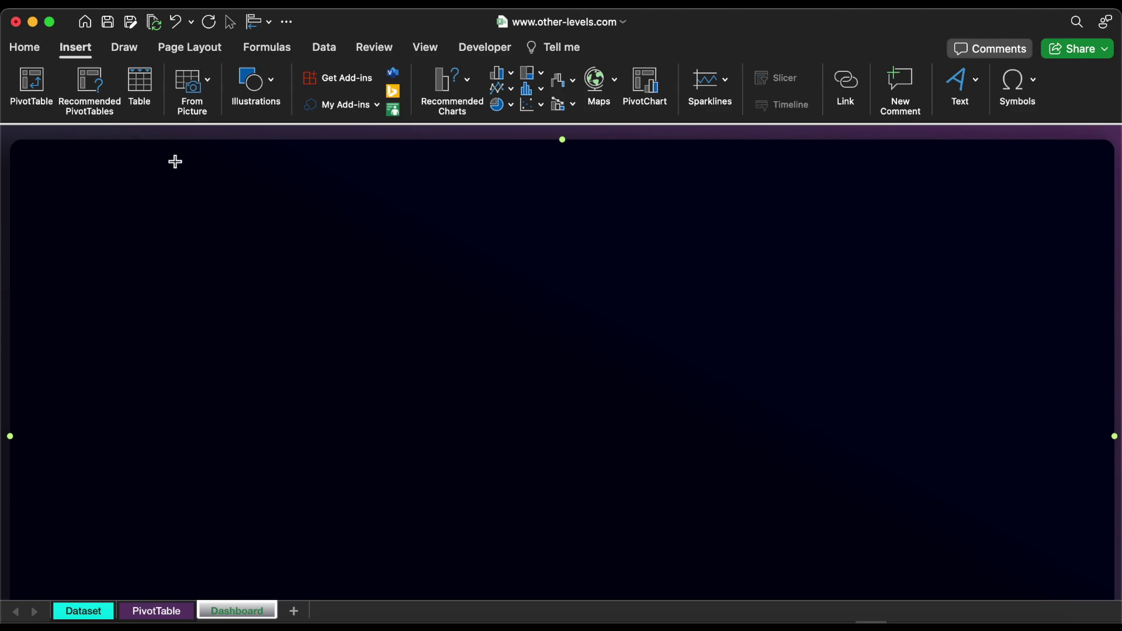
pyautogui.moveTo(162, 151); pyautogui.dragTo(164, 482)
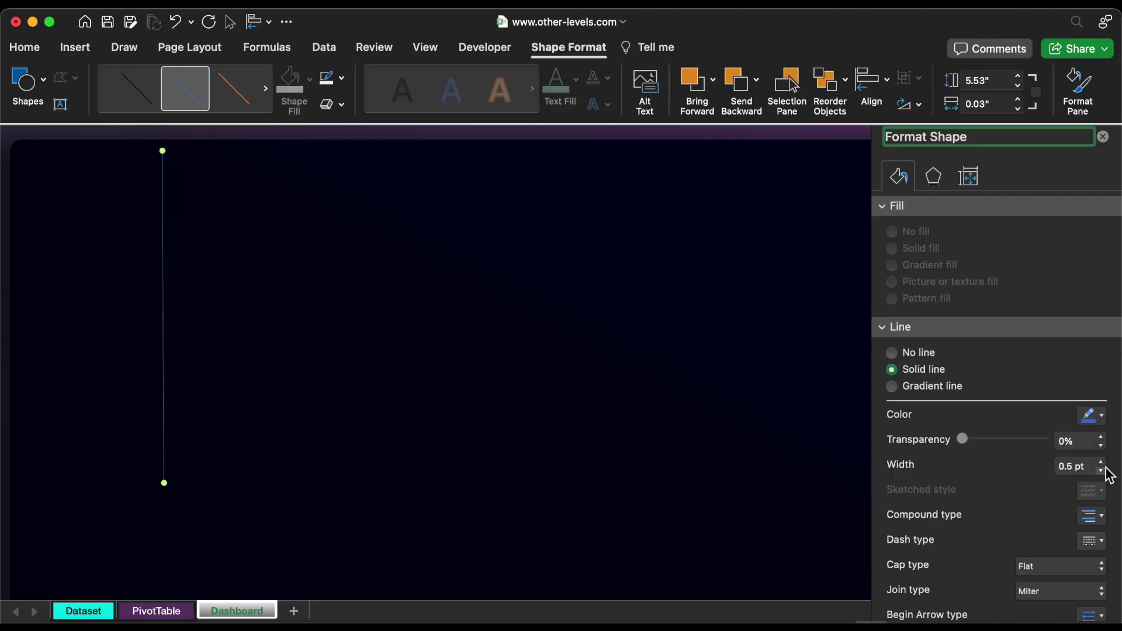
# Step: Set the vertical line's width to 2.25 pt and its color to RGB 20, 19, 38
pyautogui.click(1101, 462)
pyautogui.click(1101, 463)
pyautogui.click(1101, 463)
pyautogui.click(1101, 462)
pyautogui.click(1093, 417)
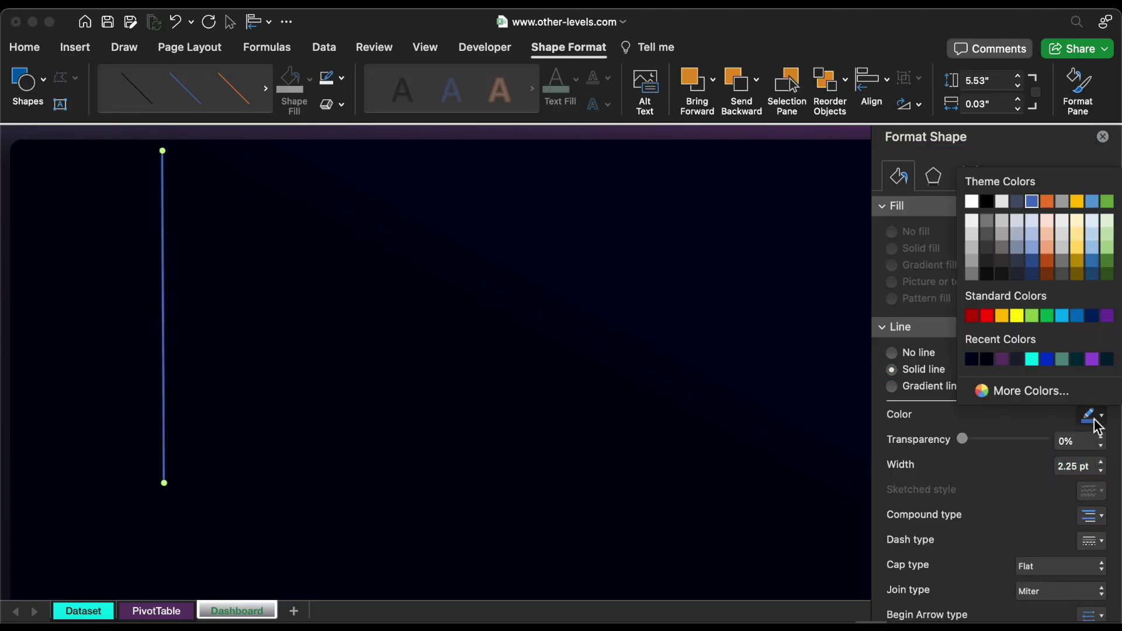
pyautogui.click(1026, 391)
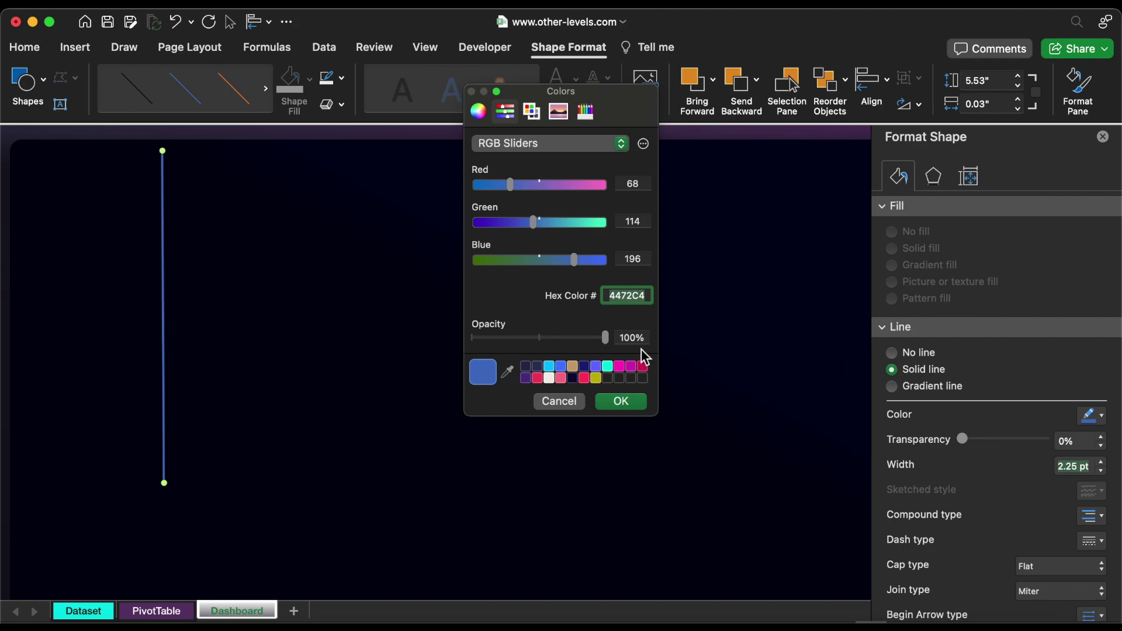
pyautogui.click(632, 401)
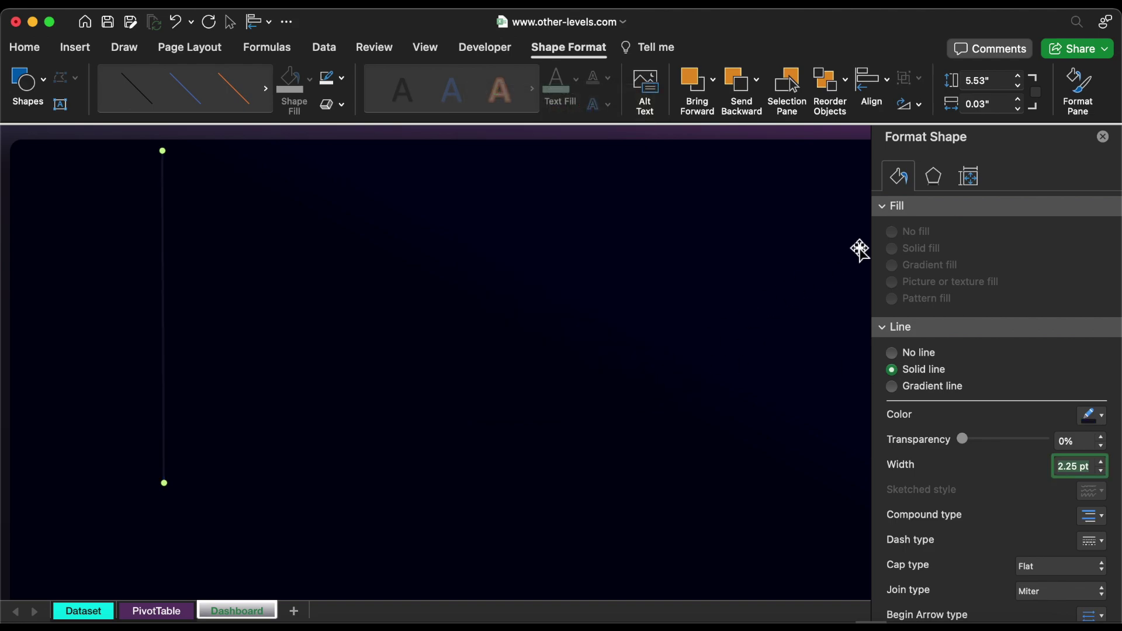
# Step: Extend the vertical line over the dark panel's full height and place a copy of it further left
pyautogui.moveTo(164, 483); pyautogui.dragTo(163, 141)
pyautogui.moveTo(171, 214); pyautogui.dragTo(110, 241)
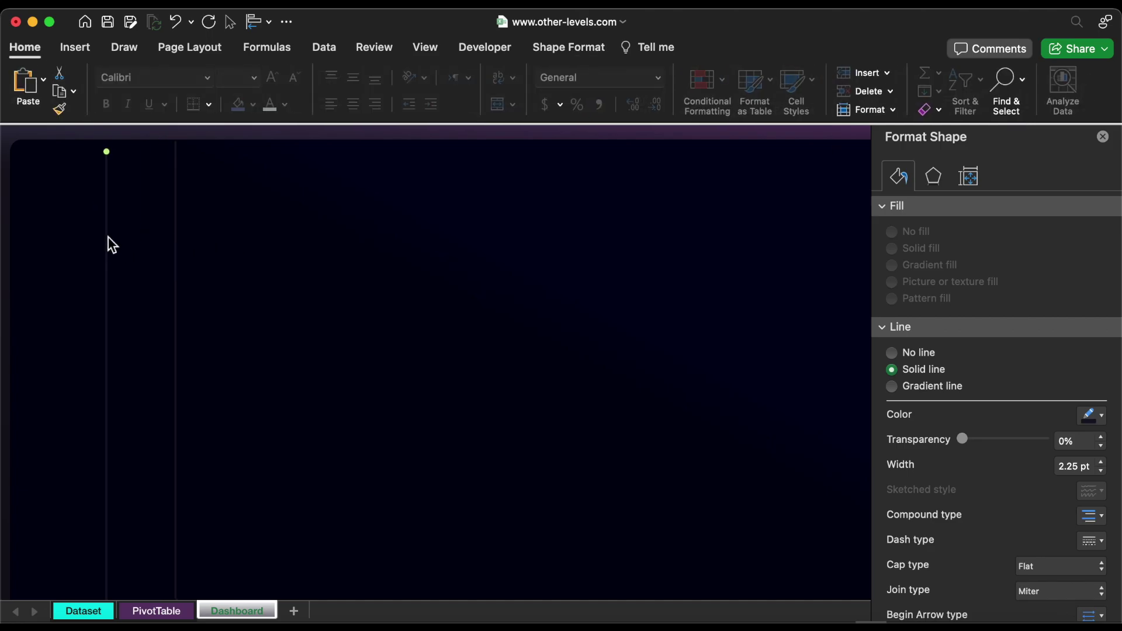
# Step: Set the copied line's height to 0.4 inches and its color to hex 9650D7
pyautogui.click(603, 52)
pyautogui.press('Return')
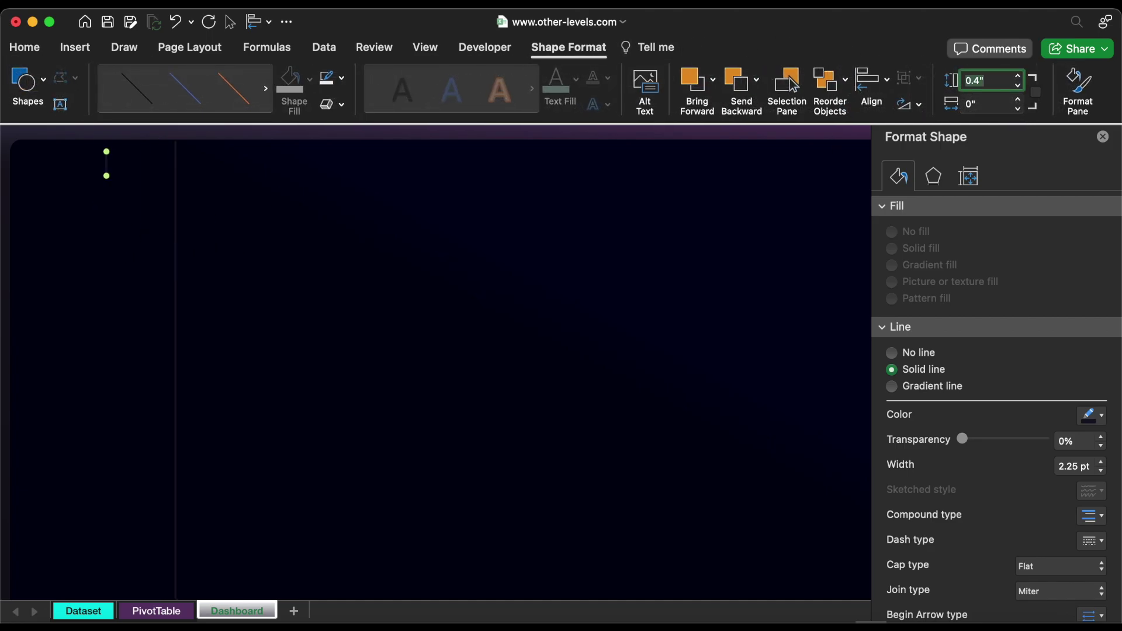
pyautogui.click(1091, 415)
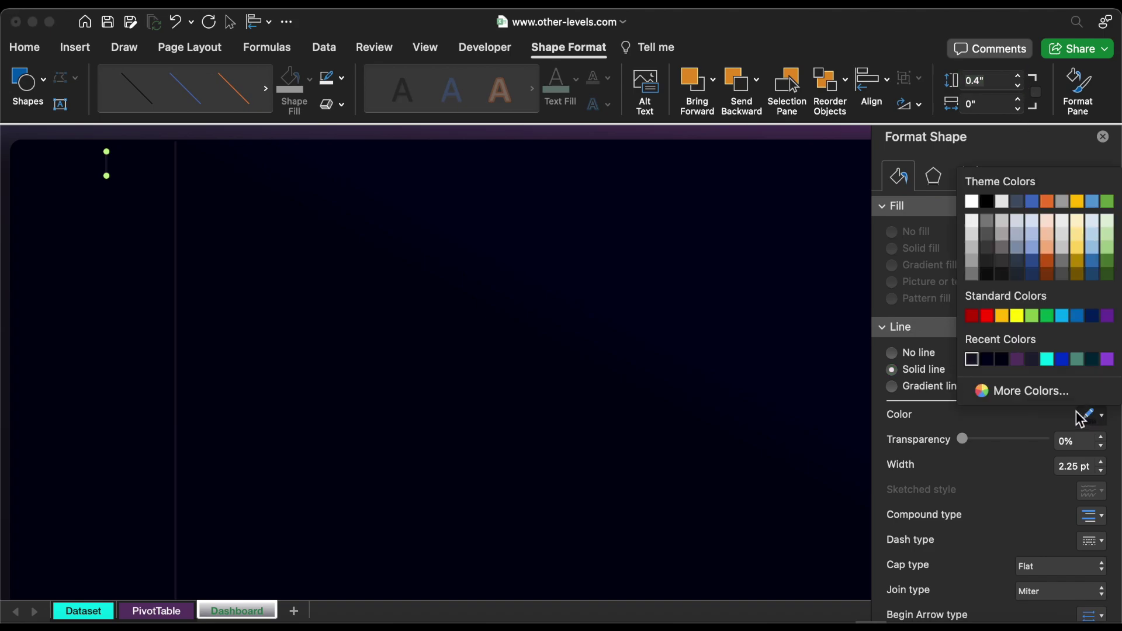
pyautogui.click(1030, 391)
pyautogui.write('9650D7')
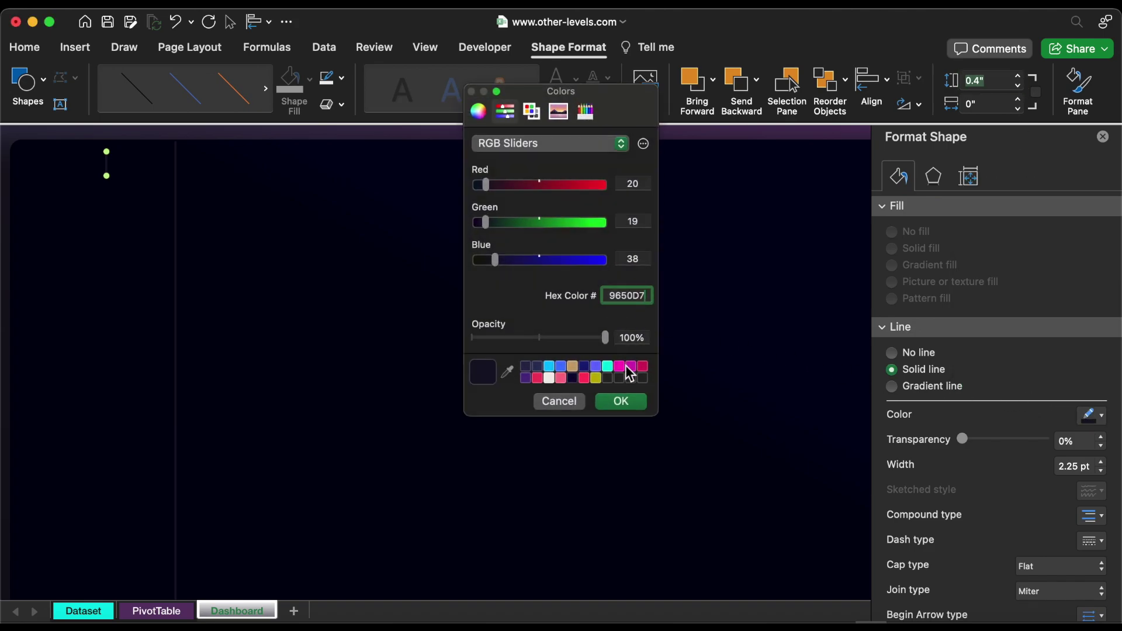
pyautogui.click(634, 402)
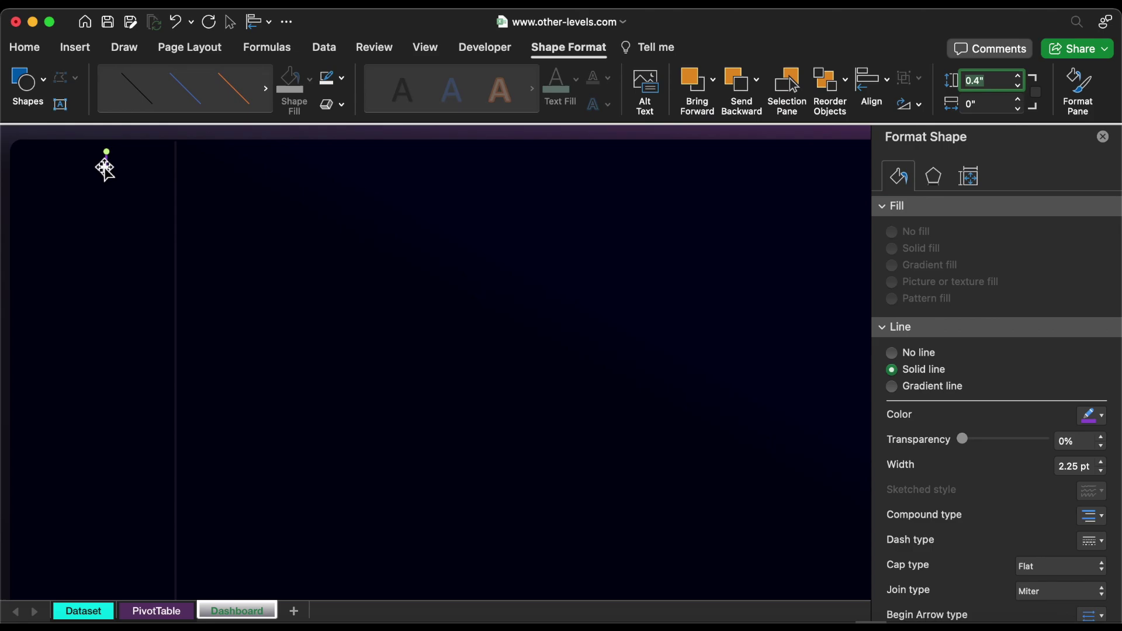
# Step: Move the purple line to the dark panel's left edge and add a title text box beside it
pyautogui.moveTo(110, 169); pyautogui.dragTo(15, 227)
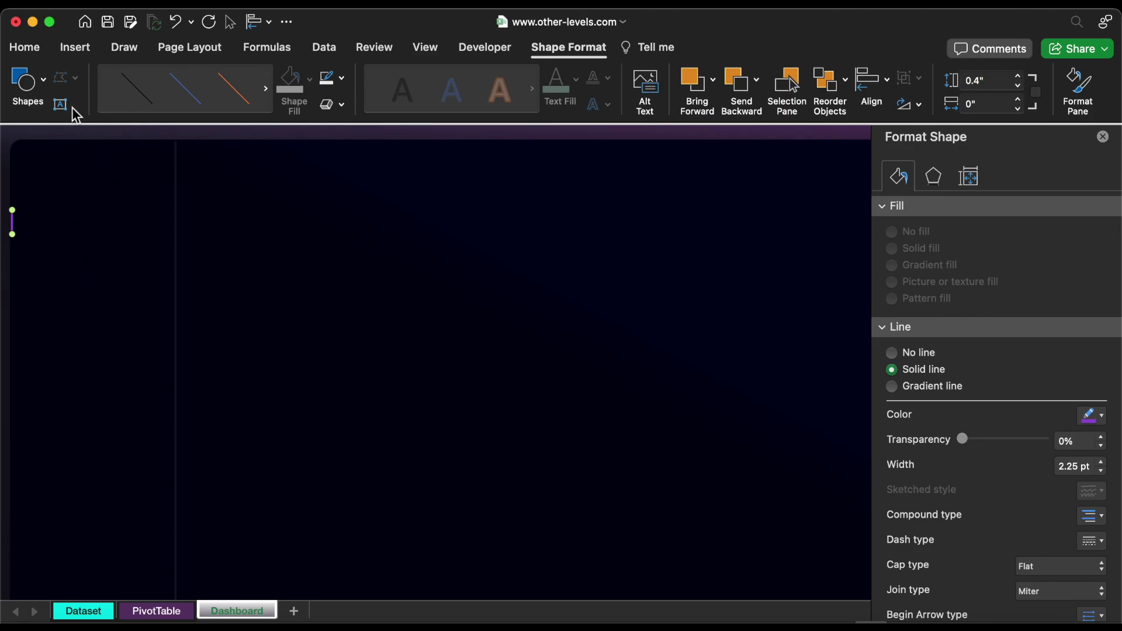
pyautogui.click(76, 47)
pyautogui.click(255, 85)
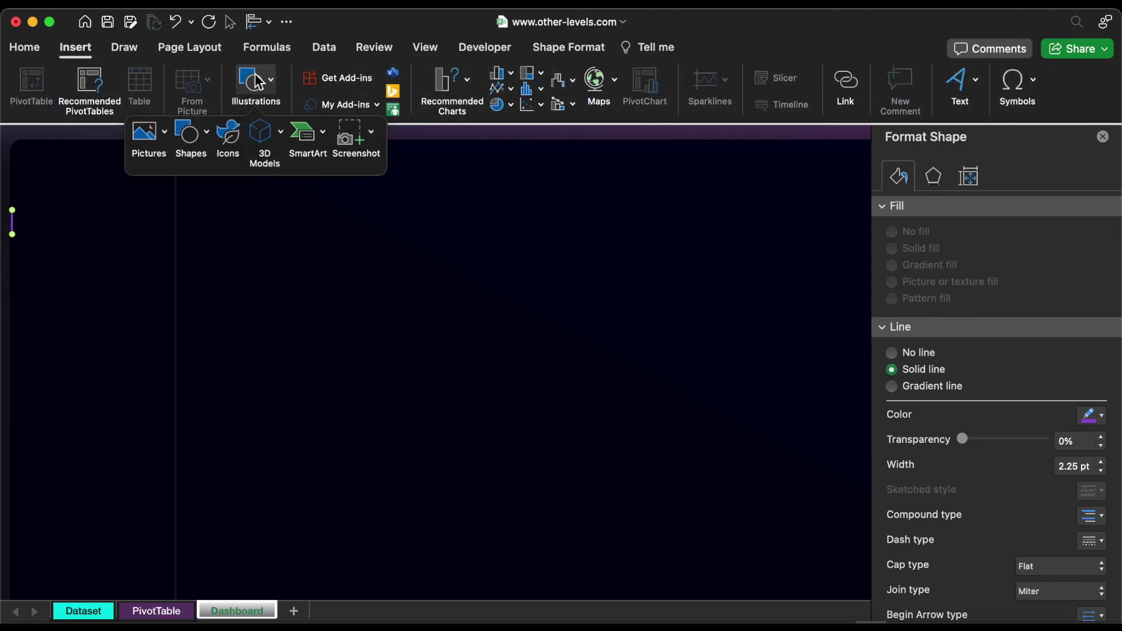
pyautogui.click(184, 144)
pyautogui.click(188, 183)
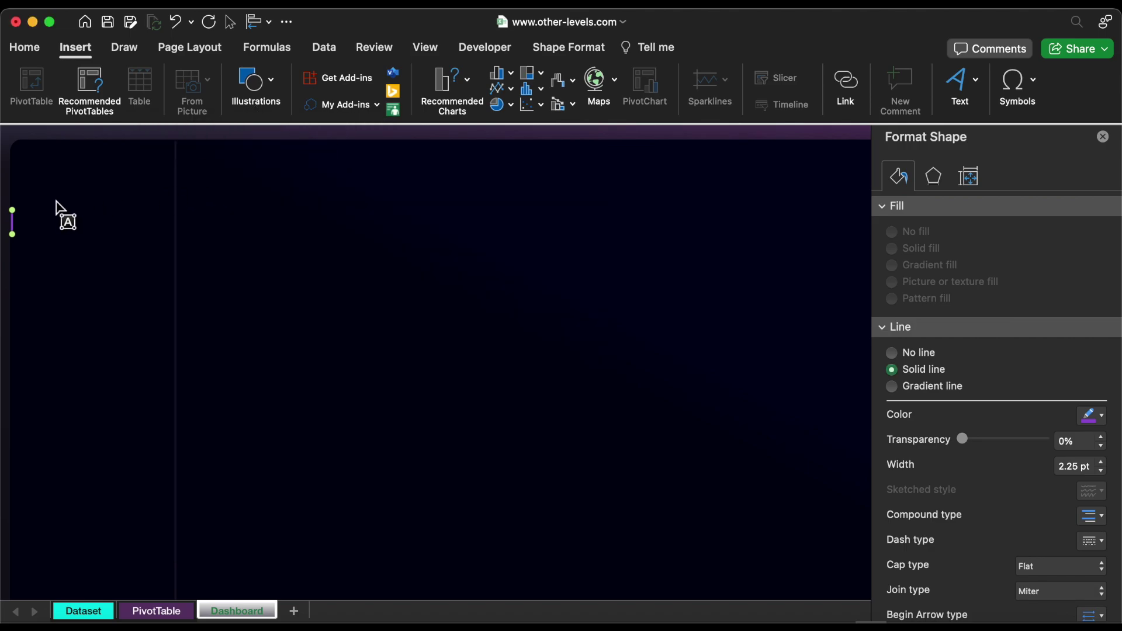
pyautogui.moveTo(59, 211); pyautogui.dragTo(145, 243)
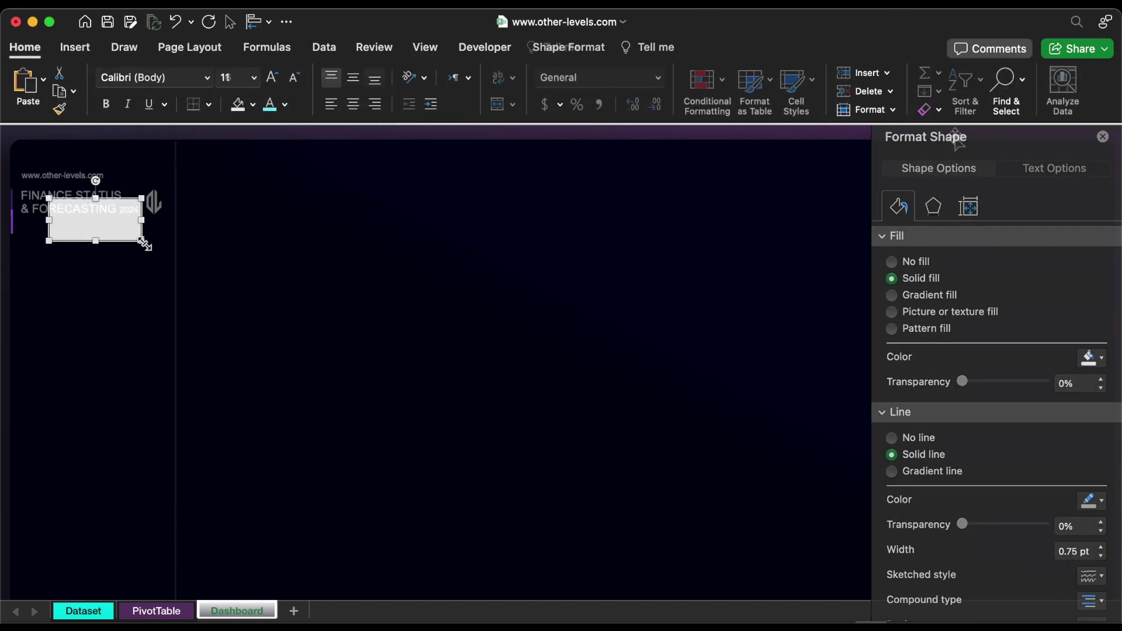
pyautogui.press('Delete')
# Step: Draw a rounded rectangle about 1.64 inches high and 1.35 inches wide on the dark panel, right of its center
pyautogui.click(83, 52)
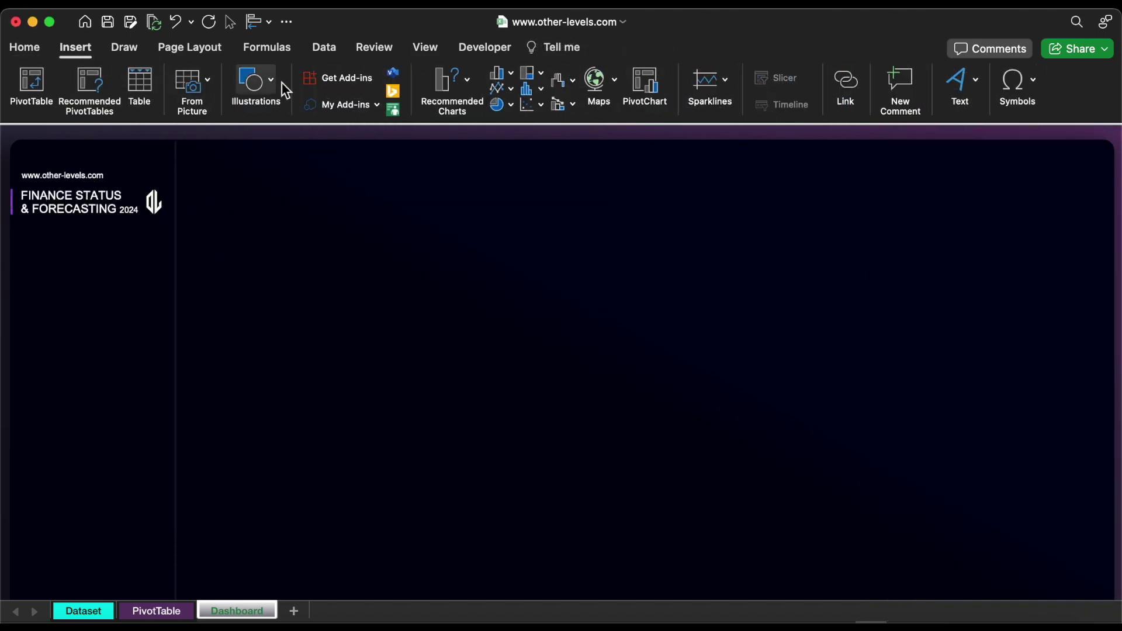
pyautogui.click(258, 80)
pyautogui.click(191, 143)
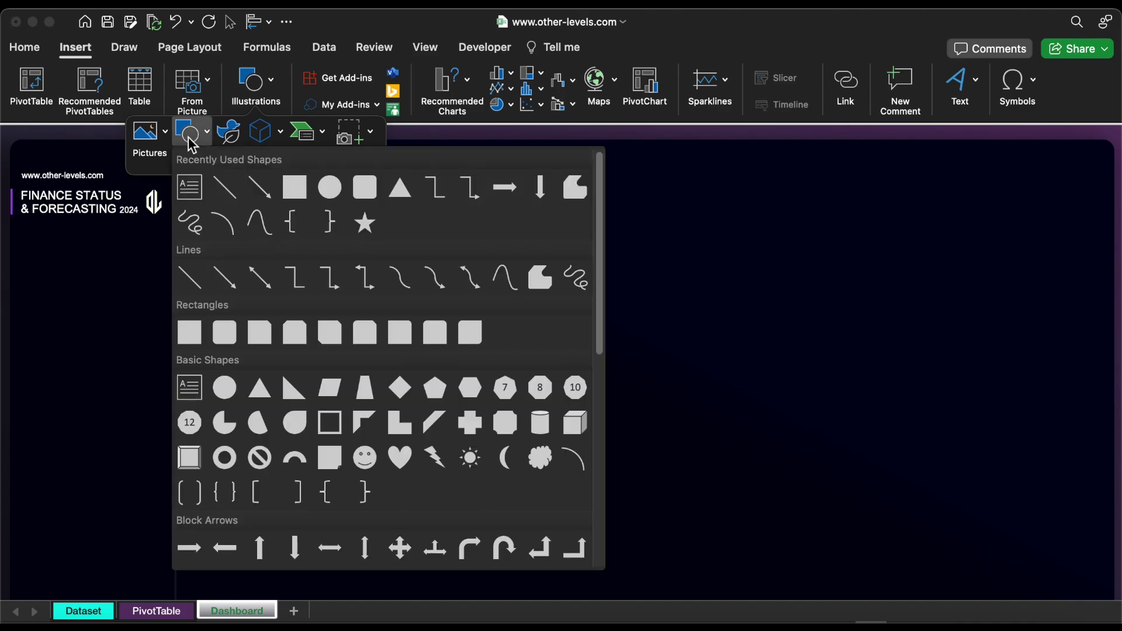
pyautogui.click(361, 184)
pyautogui.moveTo(687, 251); pyautogui.dragTo(772, 354)
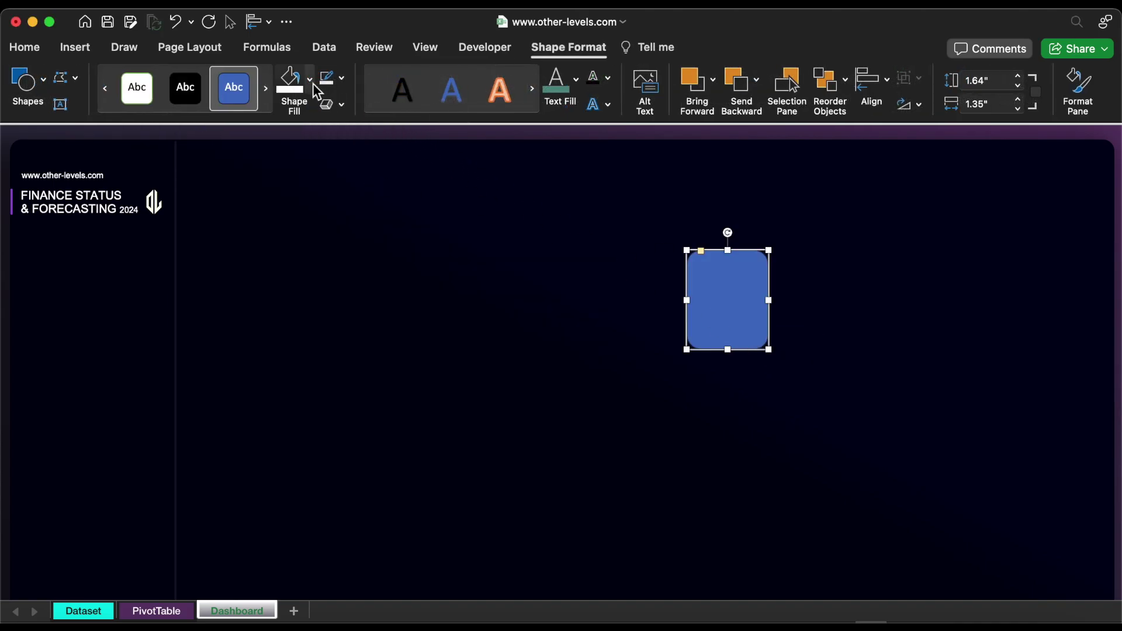
# Step: Fill the rounded rectangle with hex 1F1F33 and remove its outline
pyautogui.click(309, 79)
pyautogui.click(339, 364)
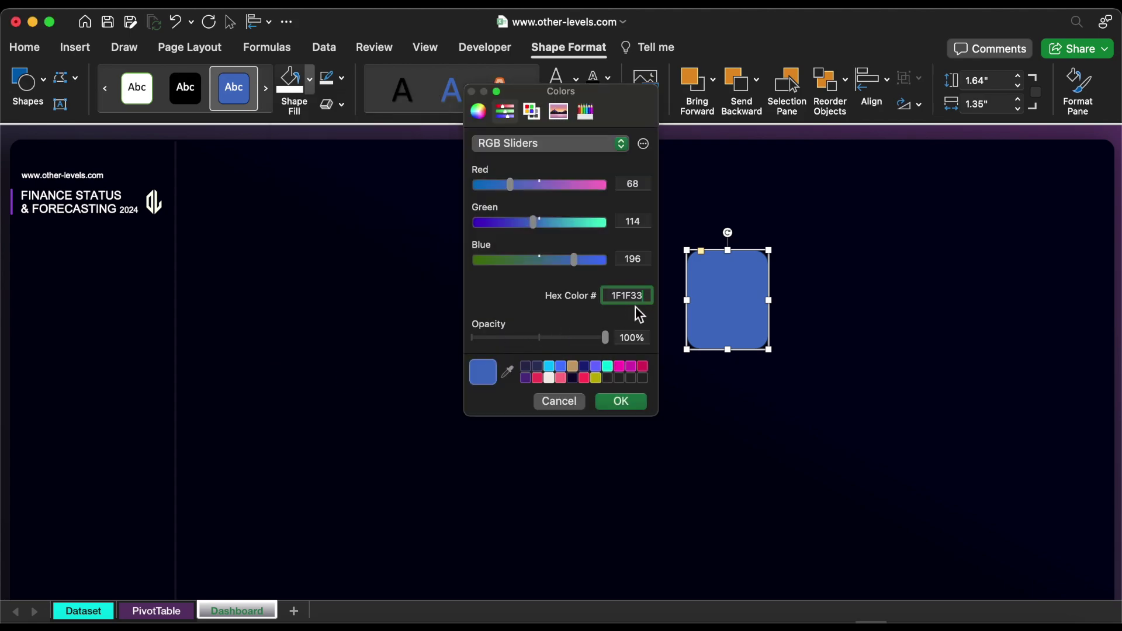
pyautogui.click(621, 403)
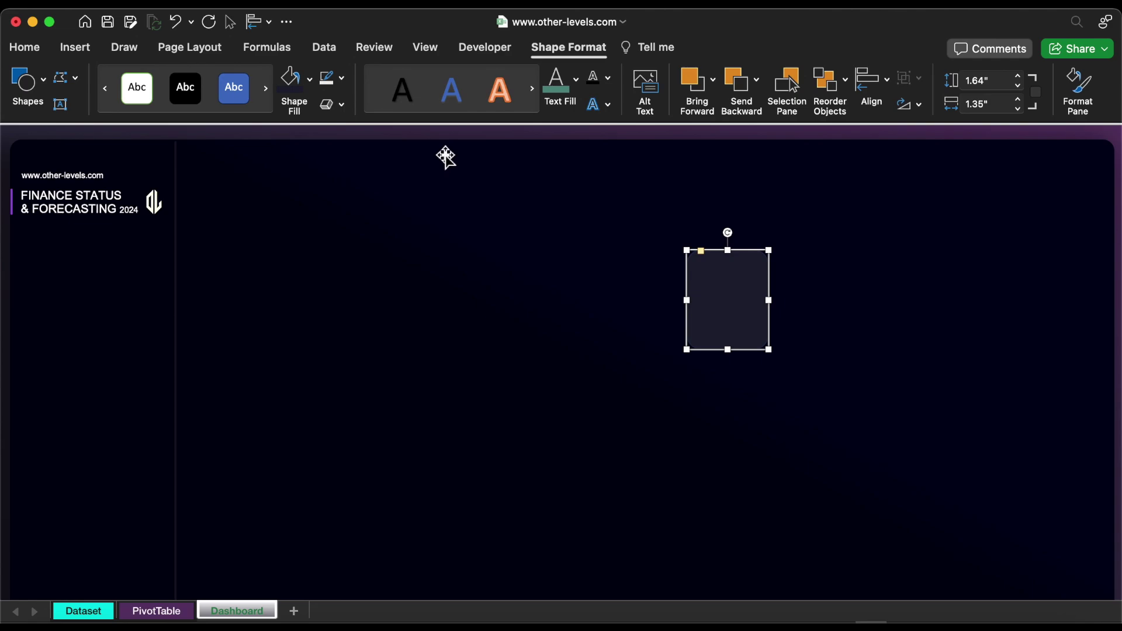
pyautogui.click(340, 81)
pyautogui.click(401, 128)
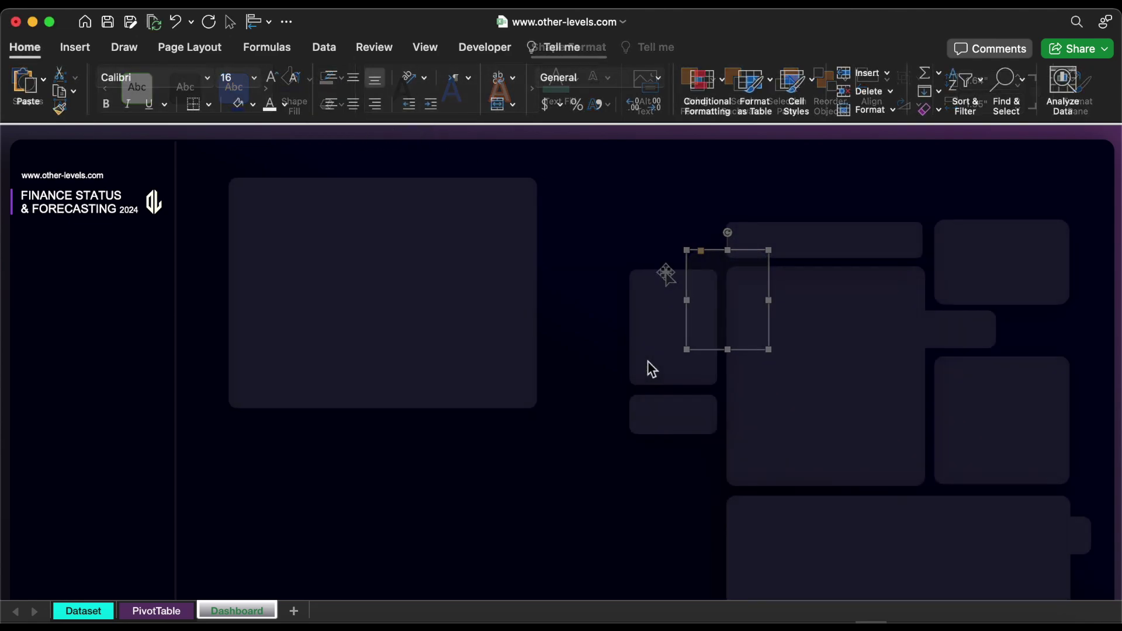
# Step: Give the short, wide card above the tall center card a linear 270° gradient, with hex 05E6E9 at 20% and 33C1E8 at 73%
pyautogui.click(781, 251)
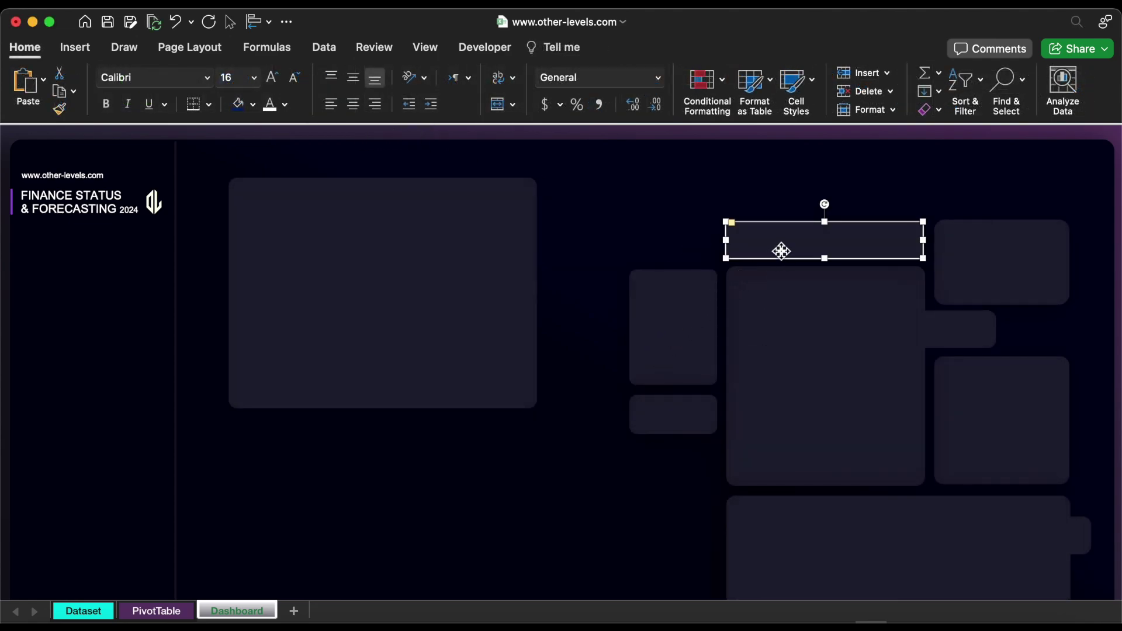
pyautogui.hscroll(3, 568, 388)
pyautogui.hscroll(5, 567, 388)
pyautogui.press('super+1')
pyautogui.click(892, 295)
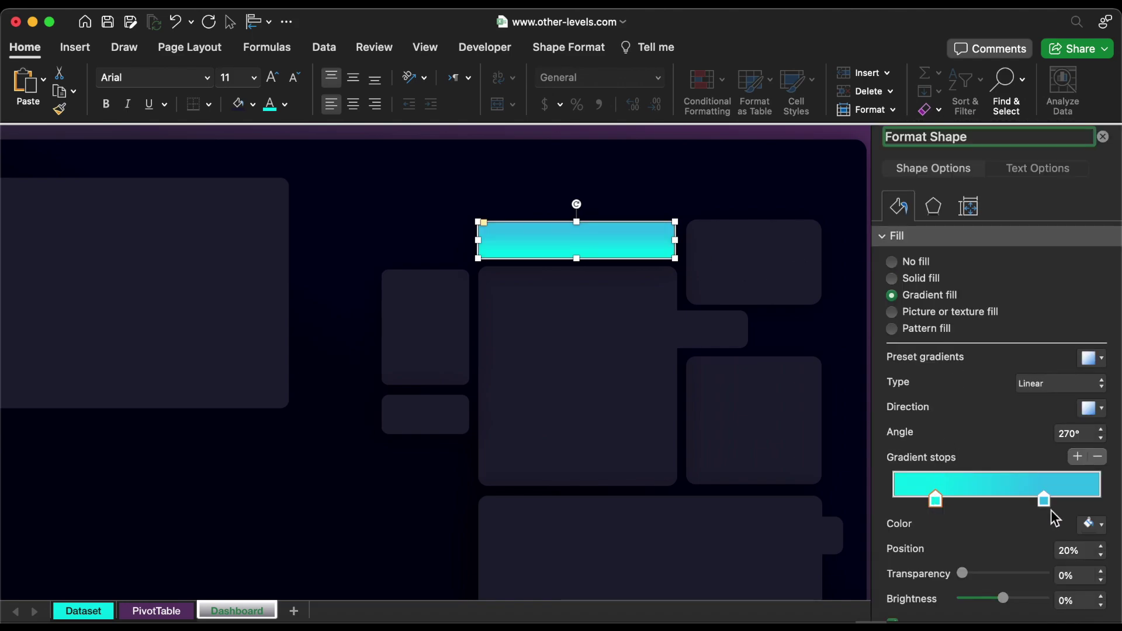
# Step: Check the hex colors of the gradient's 20% and 73% stops without changing them
pyautogui.click(1089, 524)
pyautogui.click(1063, 501)
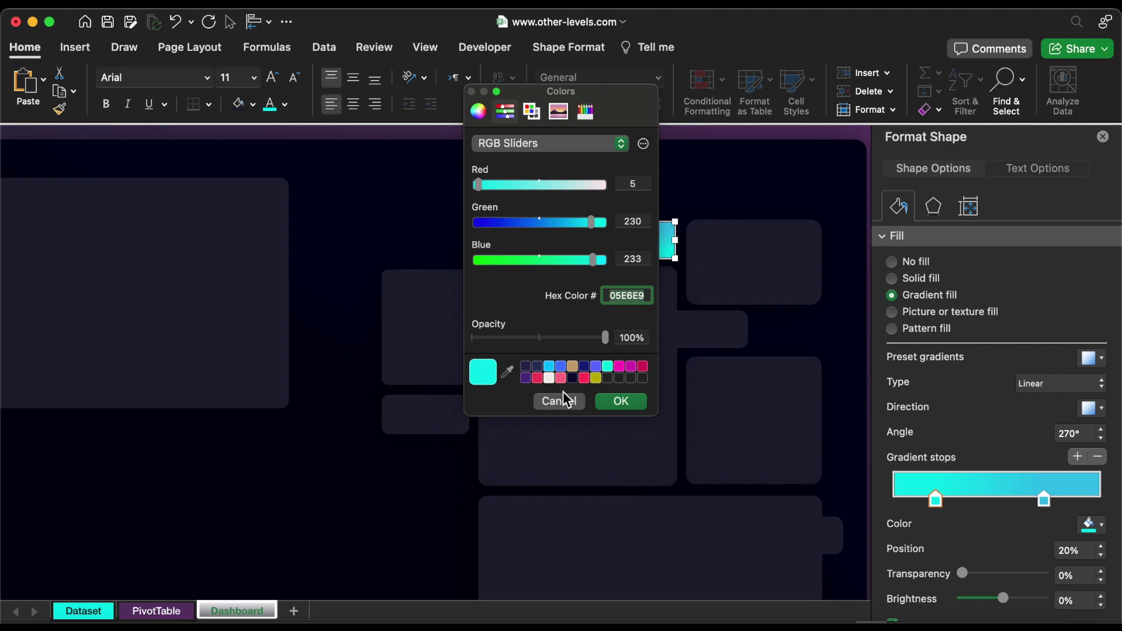
pyautogui.click(559, 401)
pyautogui.click(1044, 500)
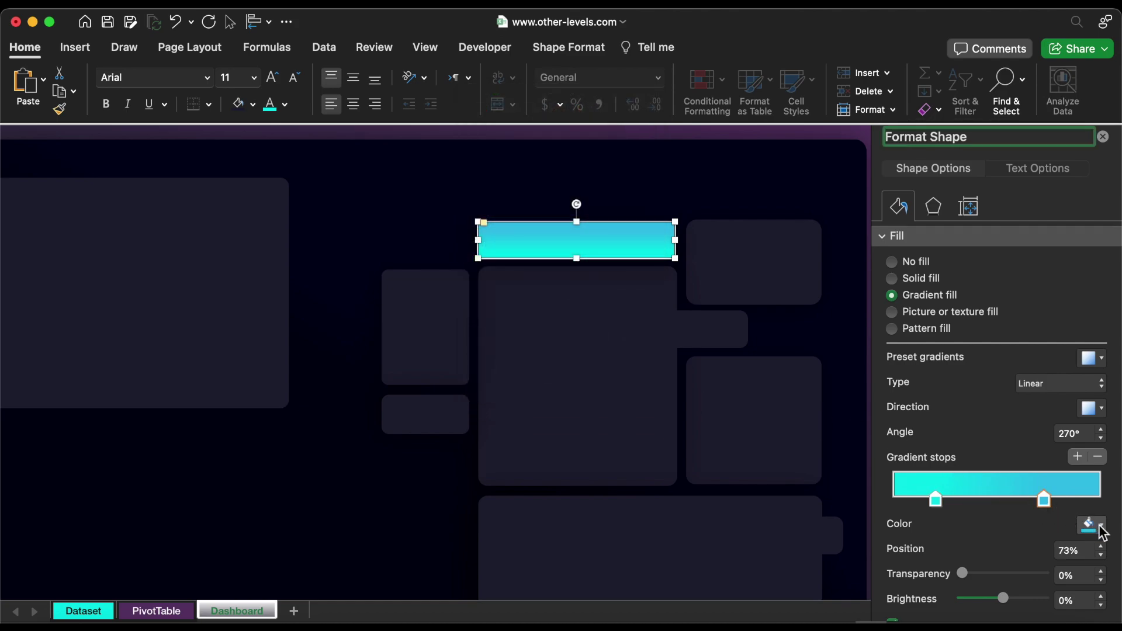
pyautogui.click(1101, 526)
pyautogui.click(1046, 501)
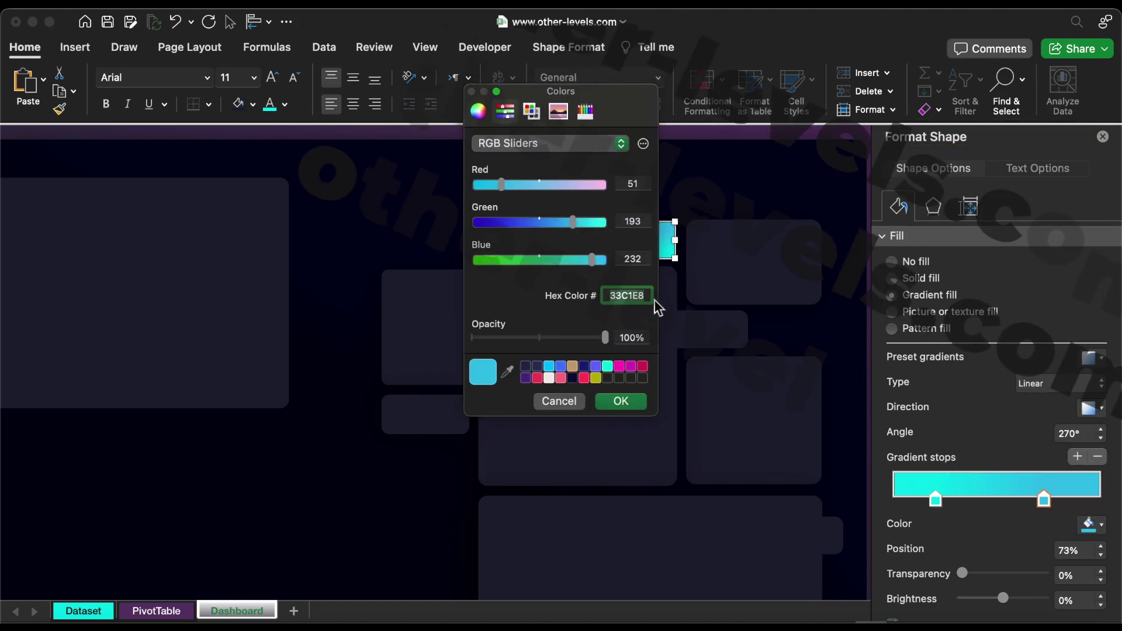
pyautogui.click(565, 403)
# Step: Set the fill transparency of the large card beside the sidebar to 28%
pyautogui.click(240, 293)
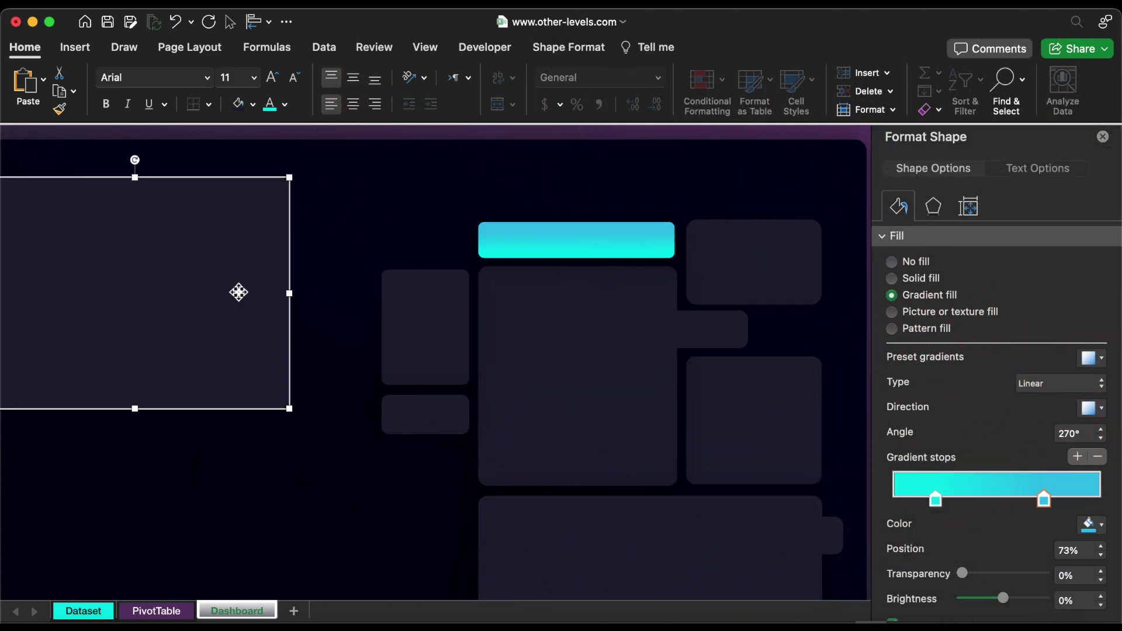
pyautogui.click(1082, 383)
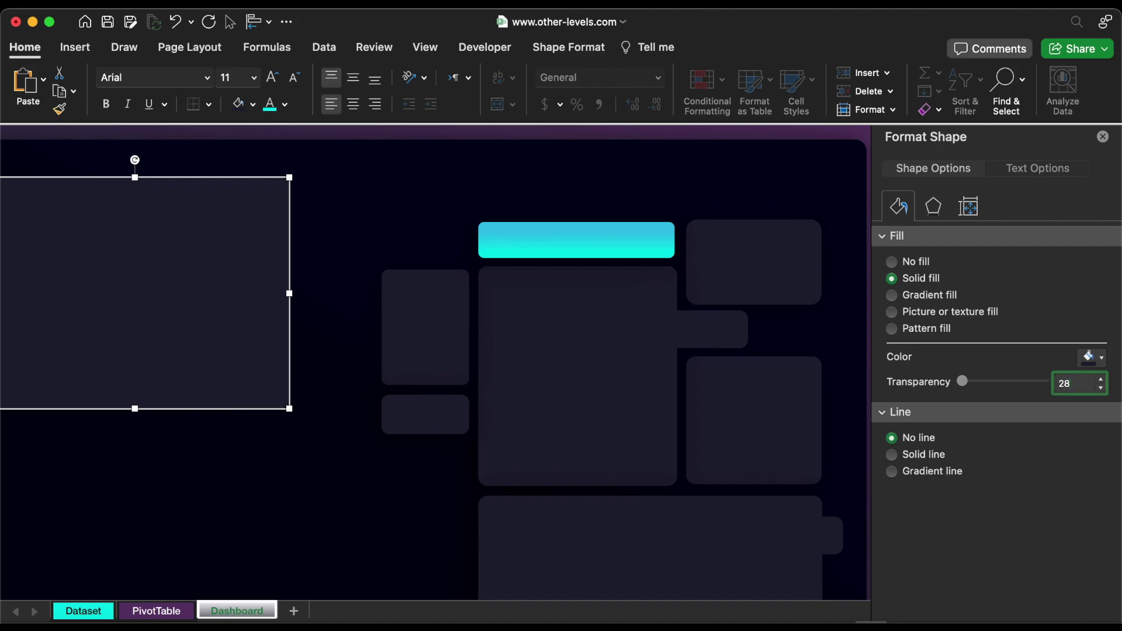
pyautogui.press('Return')
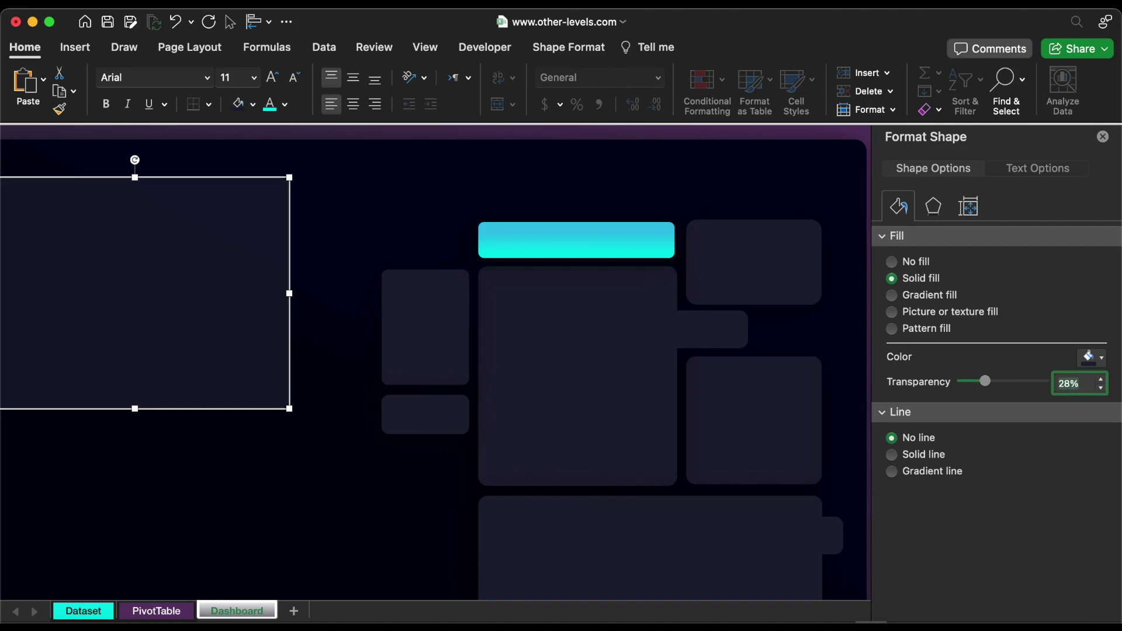
# Step: Apply a left-offset outer shadow to the two small cards that overlap the edges of larger cards
pyautogui.click(719, 338)
pyautogui.keyDown('shift'); pyautogui.click(795, 541); pyautogui.keyUp('shift')
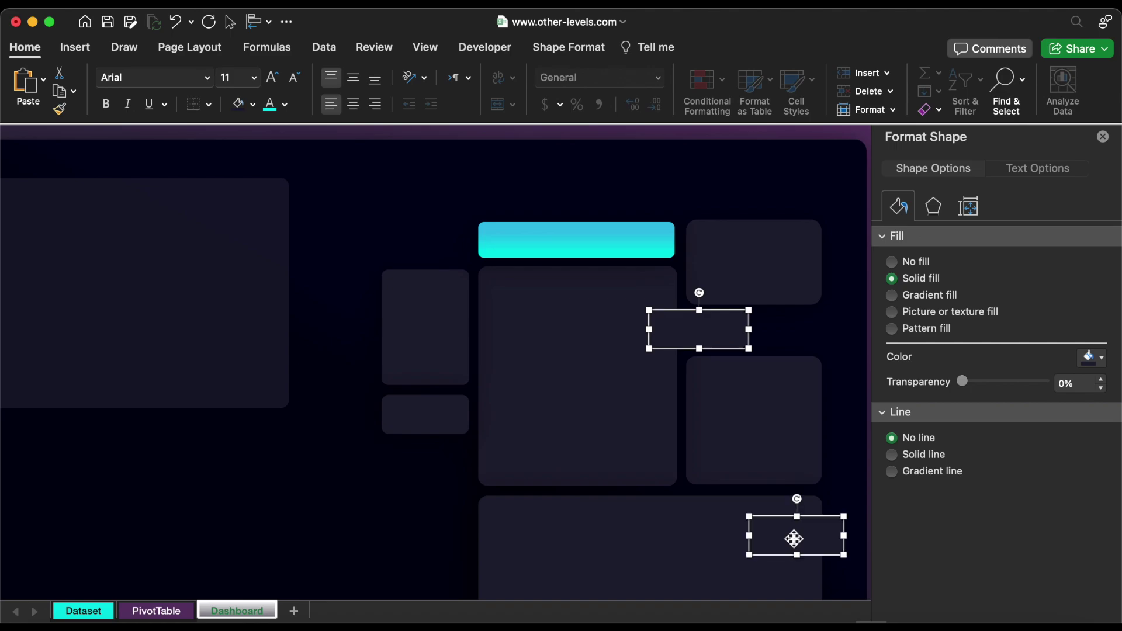
pyautogui.click(933, 206)
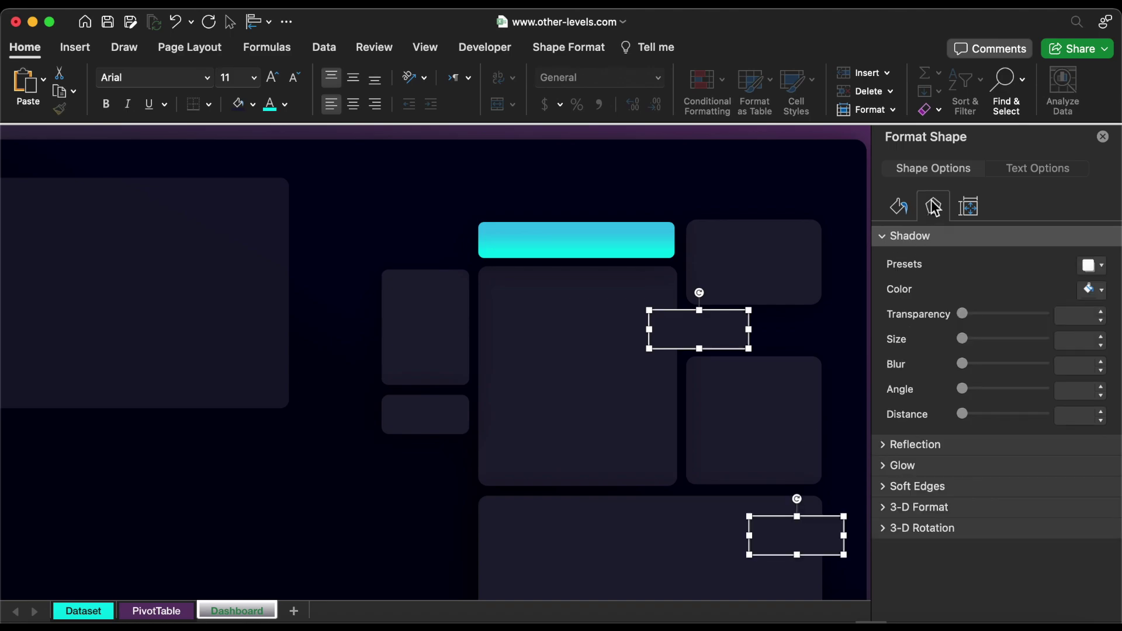
pyautogui.click(1091, 266)
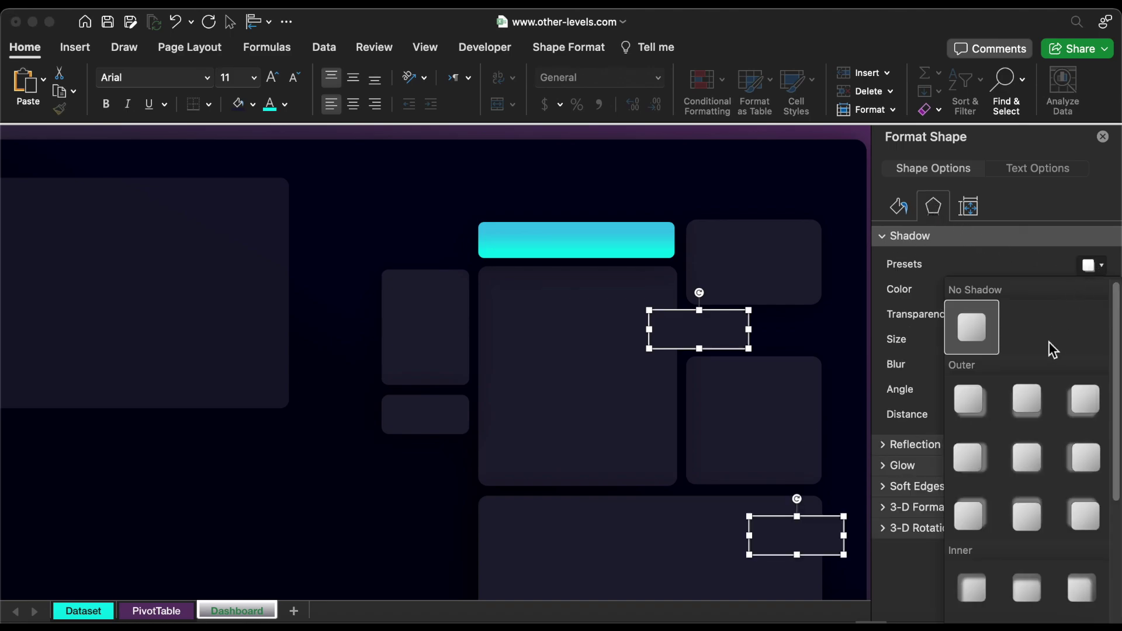
pyautogui.click(1085, 456)
# Step: Set the two small cards' shadow to 45% transparency, 103% size and 49 pt blur, and adjust its angle
pyautogui.doubleClick(1068, 318)
pyautogui.write('45')
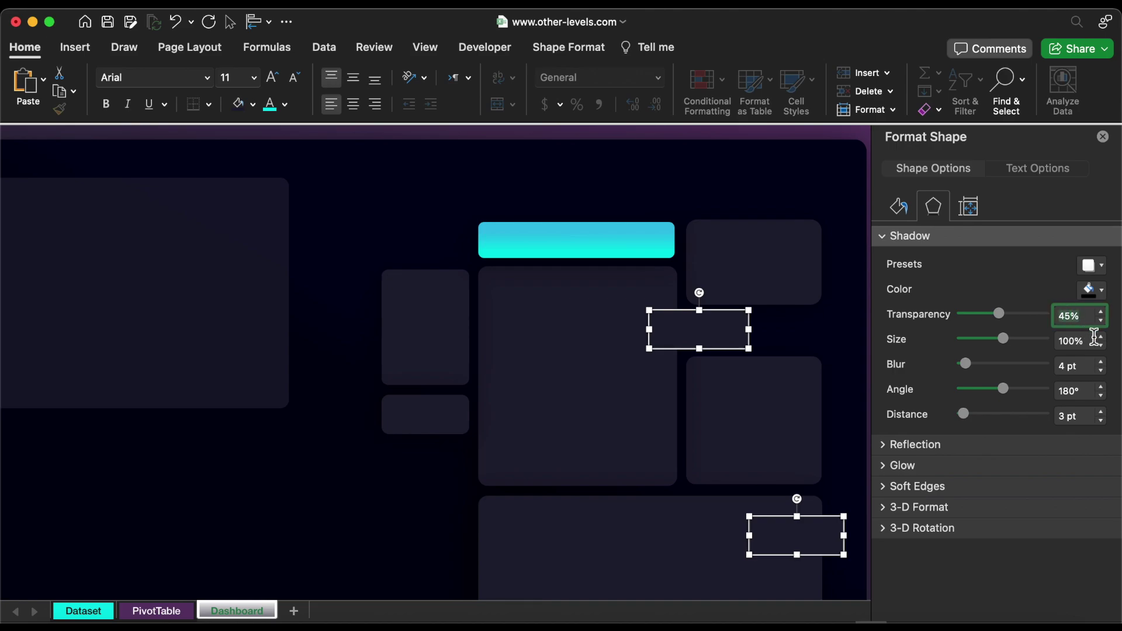
pyautogui.click(1101, 337)
pyautogui.click(1101, 337)
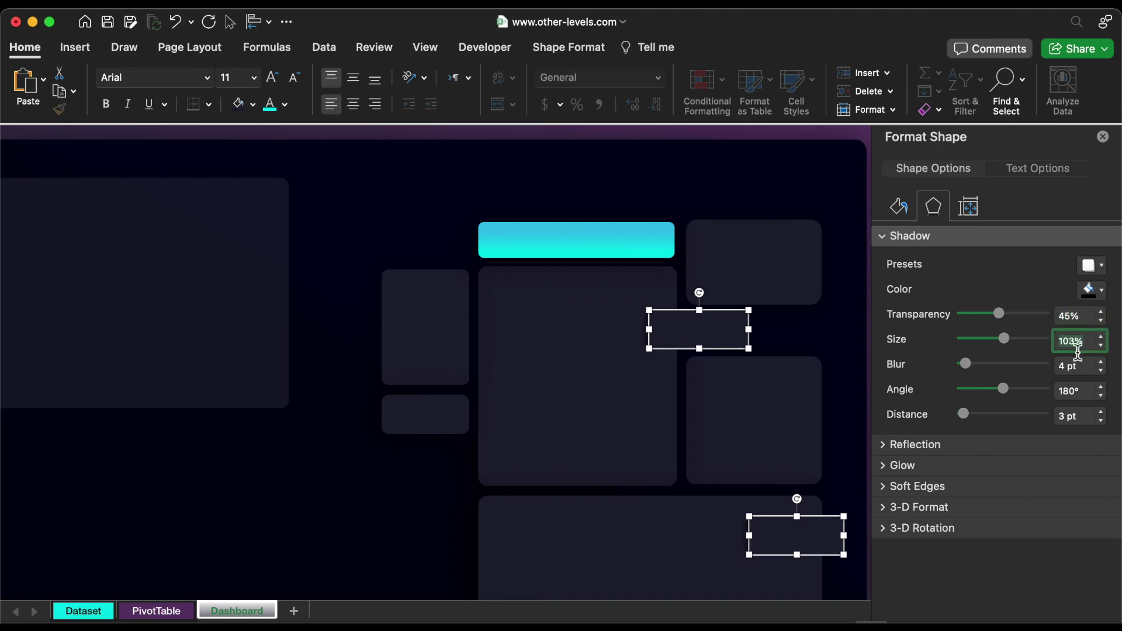
pyautogui.click(1078, 366)
pyautogui.press('Tab')
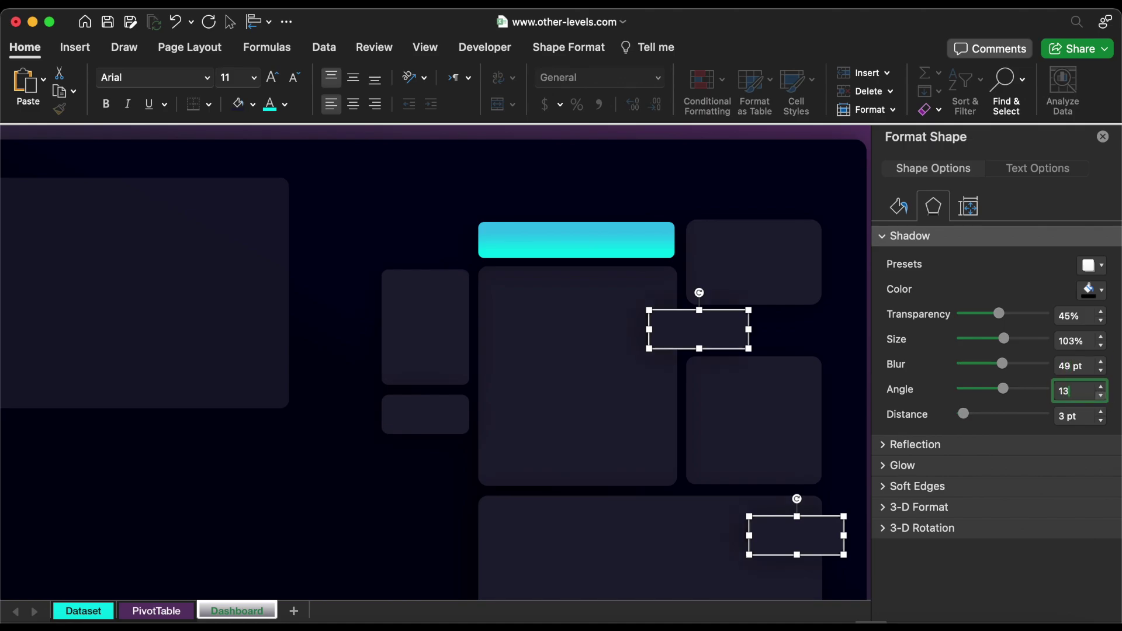
pyautogui.click(221, 174)
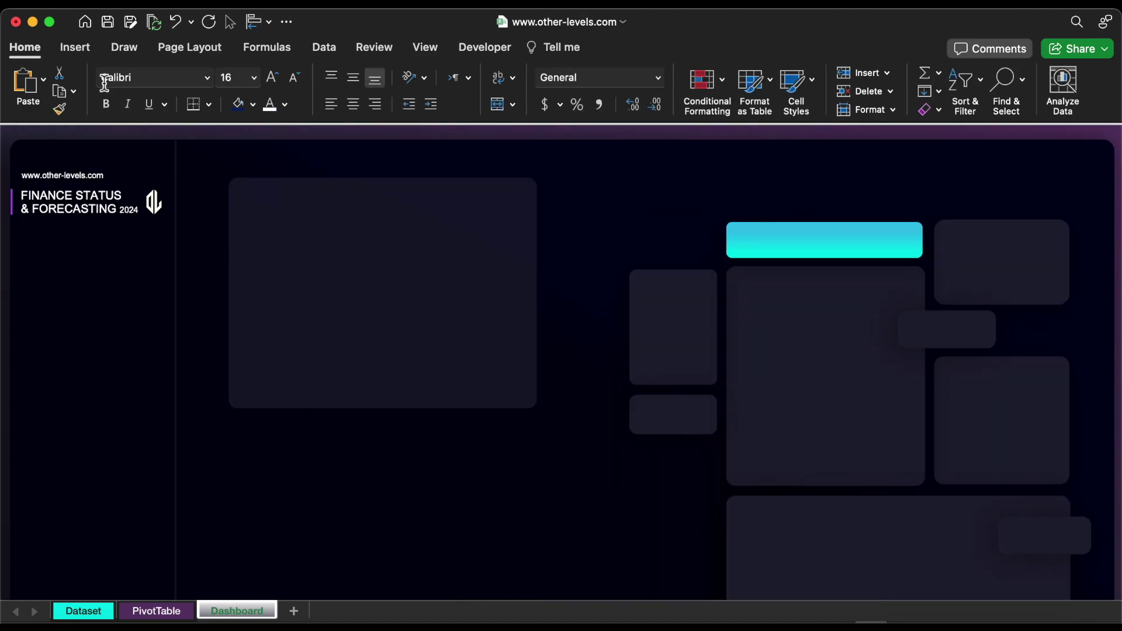
# Step: Insert the abstract purple and green shard artwork as an online picture placed over the cells
pyautogui.click(82, 50)
pyautogui.click(246, 80)
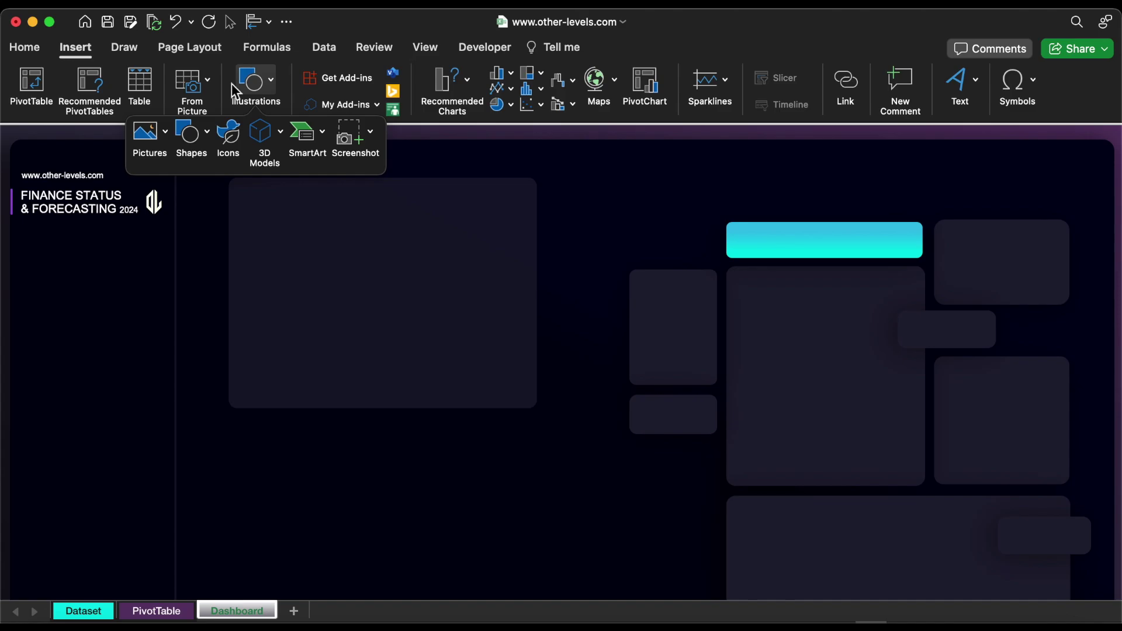
pyautogui.click(162, 136)
pyautogui.moveTo(223, 178)
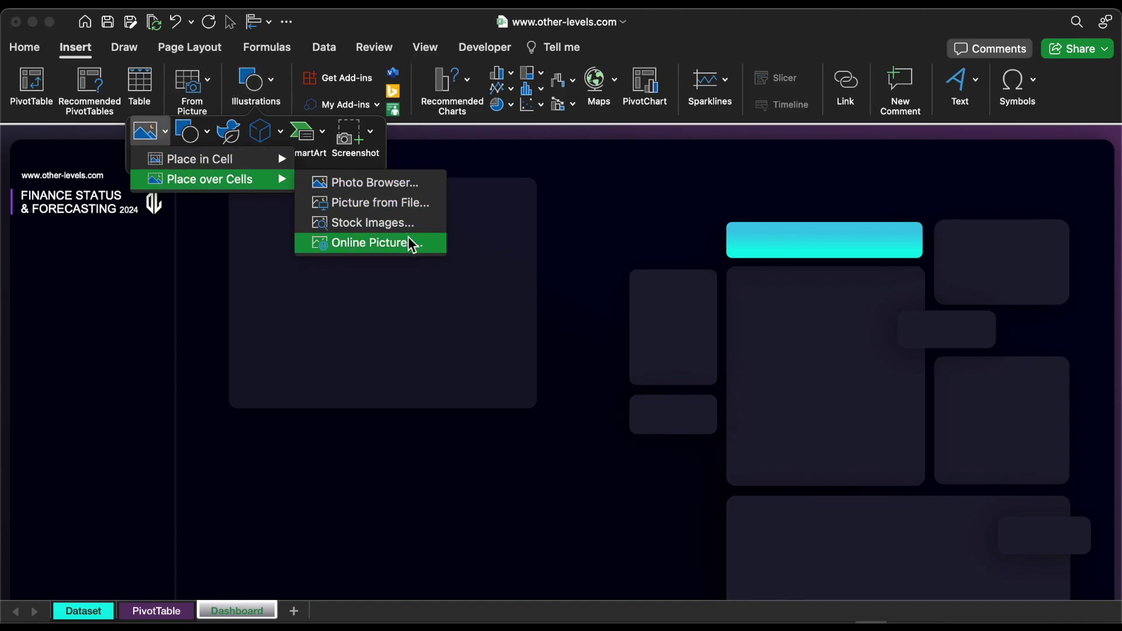
pyautogui.click(374, 243)
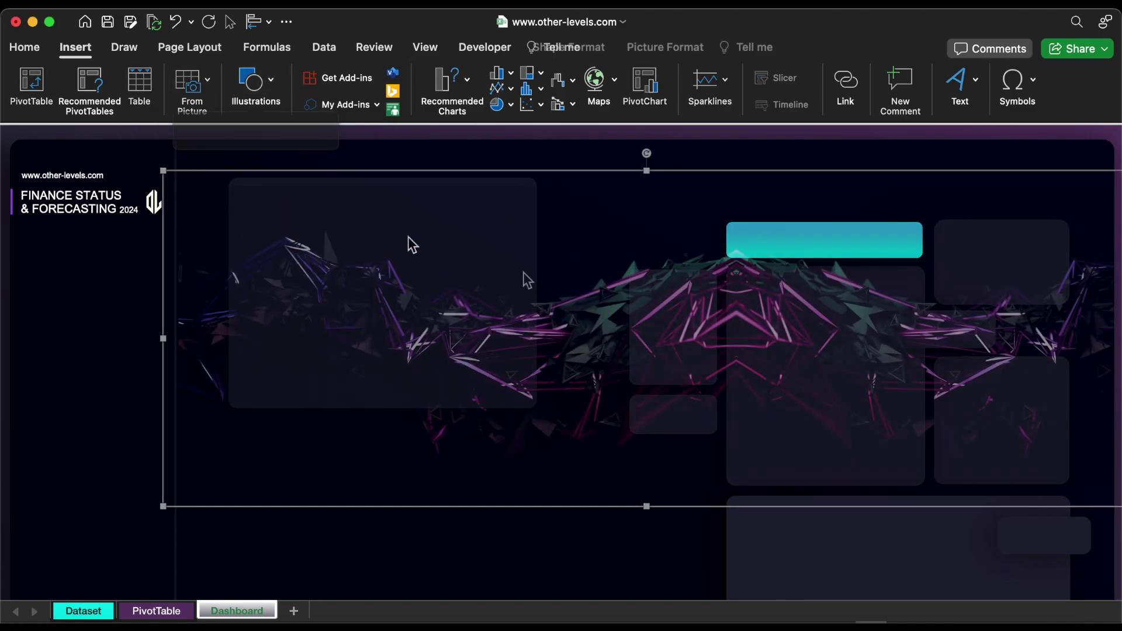
# Step: Send the artwork picture to the back and send the dark panel behind it, leaving the picture between panel and cards
pyautogui.rightClick(524, 225)
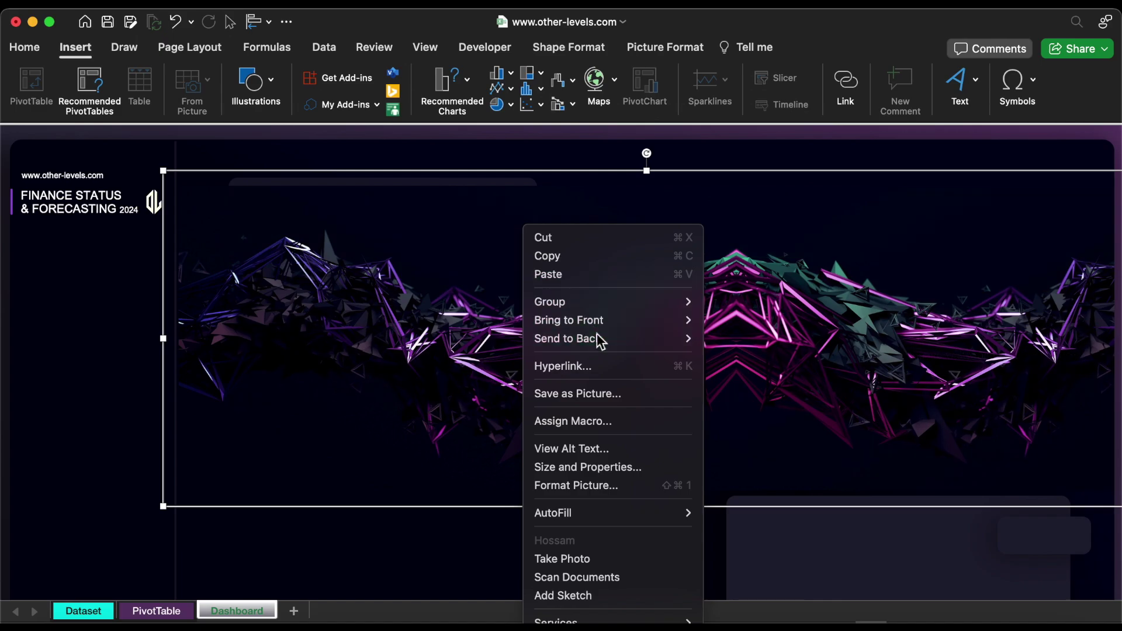
pyautogui.moveTo(604, 345)
pyautogui.click(716, 339)
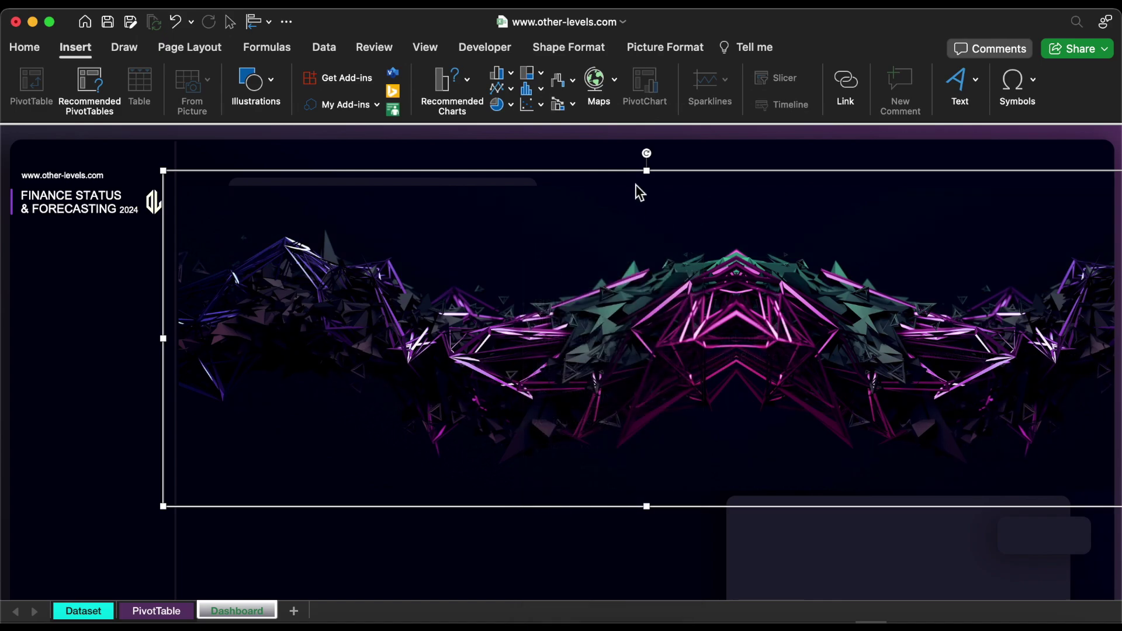
pyautogui.click(520, 160)
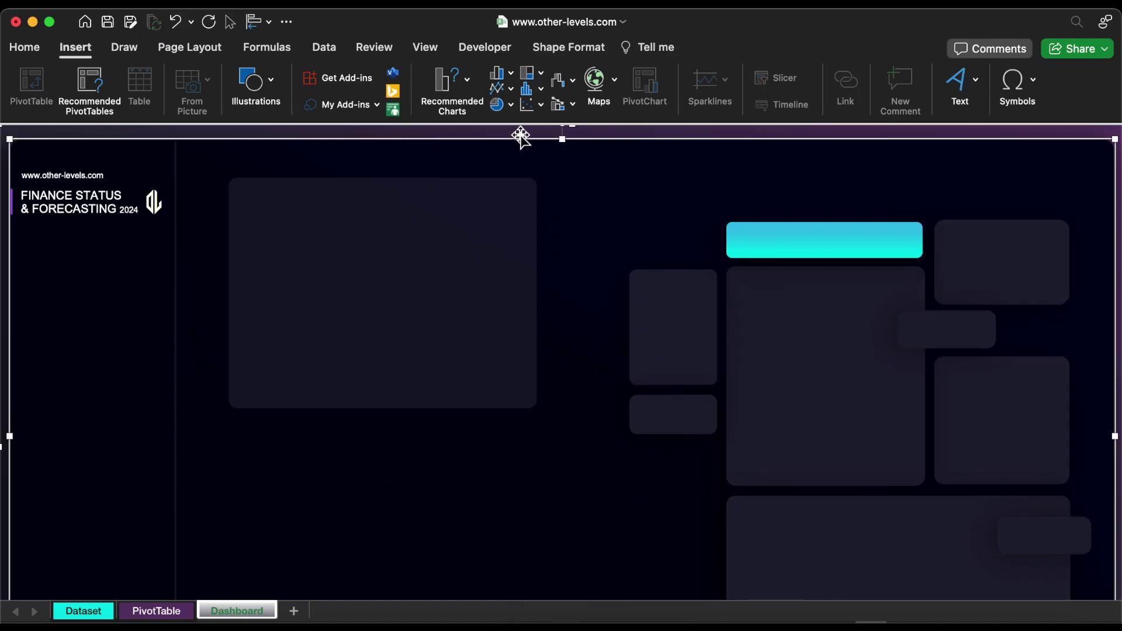
pyautogui.rightClick(520, 133)
pyautogui.moveTo(596, 247)
pyautogui.click(731, 246)
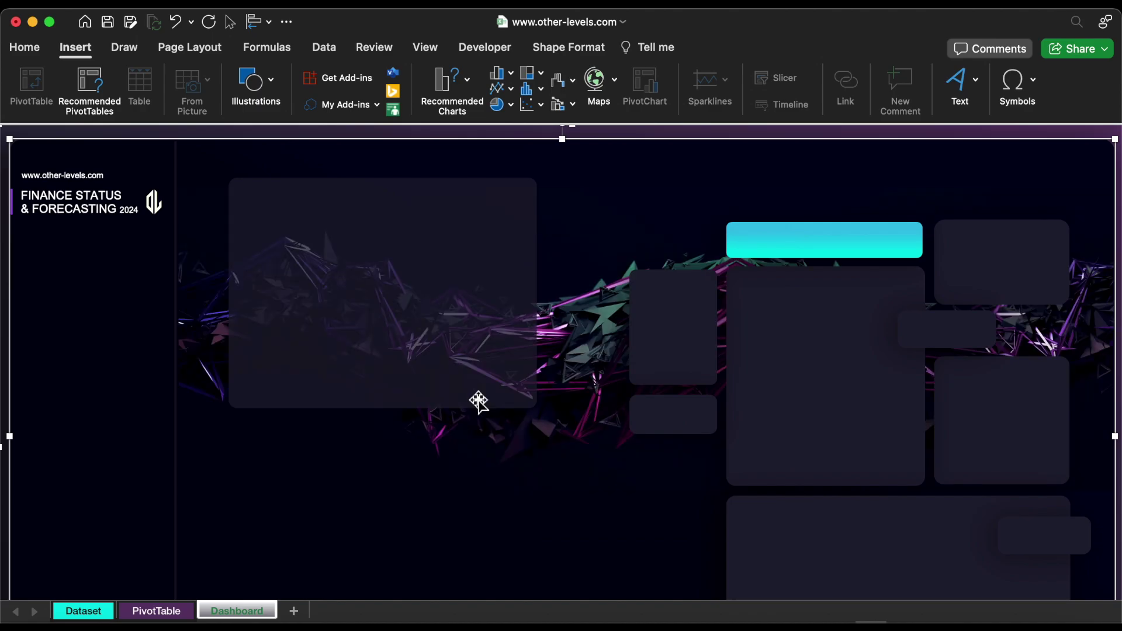
# Step: Draw a rectangle about 1.08 inches wide and 3.99 inches high in the panel's lower area, just right of the sidebar divider
pyautogui.click(256, 87)
pyautogui.click(189, 133)
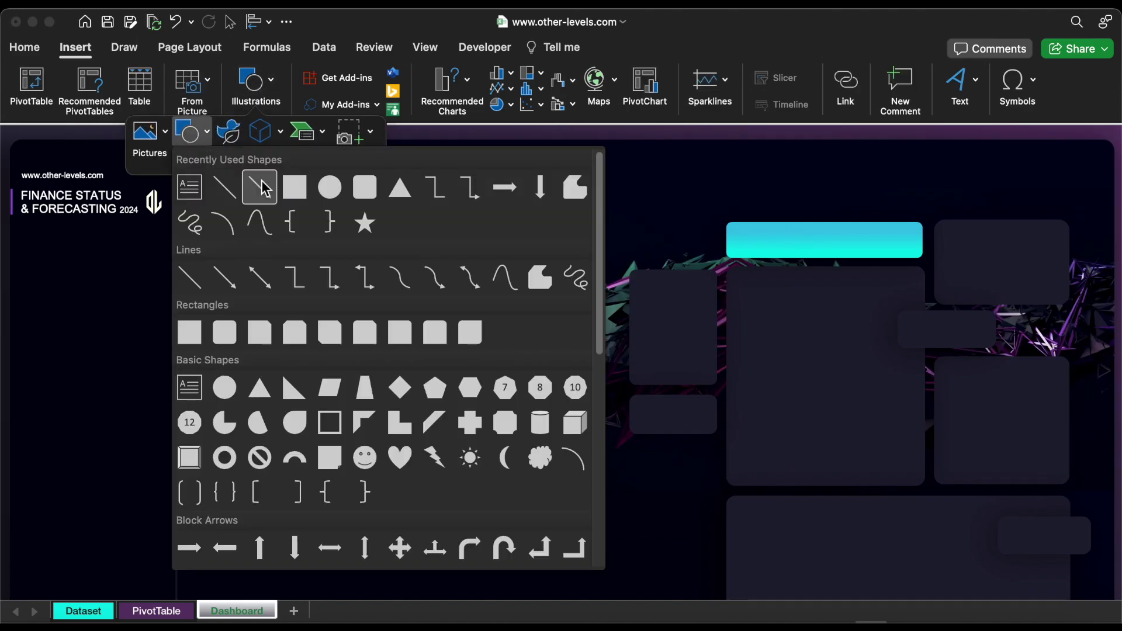
pyautogui.click(294, 187)
pyautogui.scroll(-5, 349, 351)
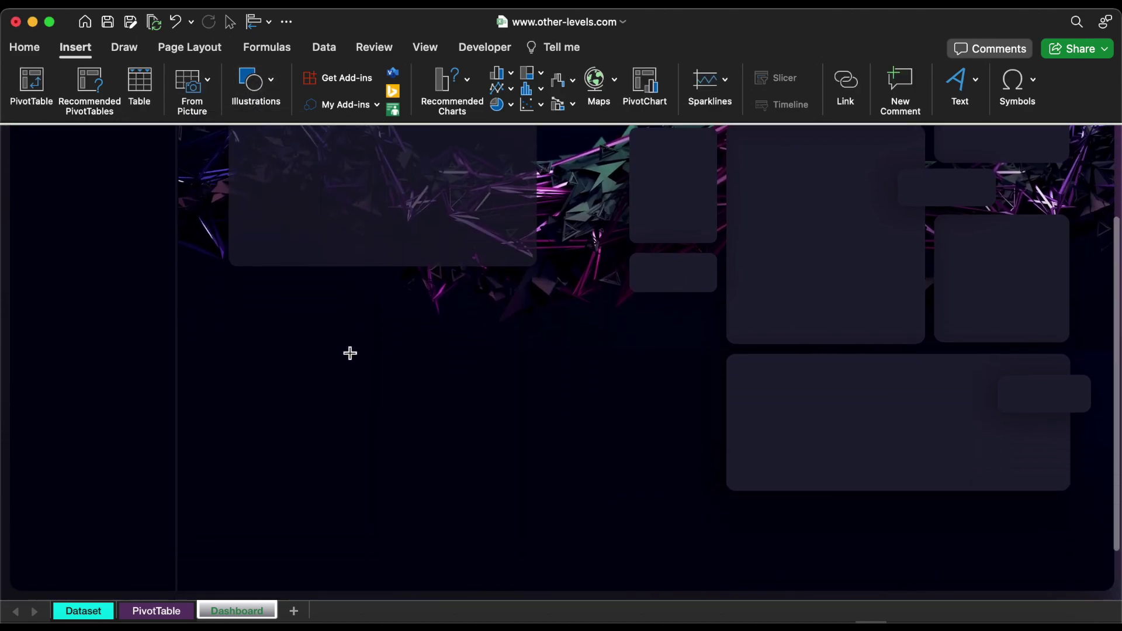
pyautogui.scroll(-1, 328, 405)
pyautogui.moveTo(210, 318)
pyautogui.mouseDown()
pyautogui.moveTo(304, 539)
pyautogui.moveTo(272, 560)
pyautogui.mouseUp()
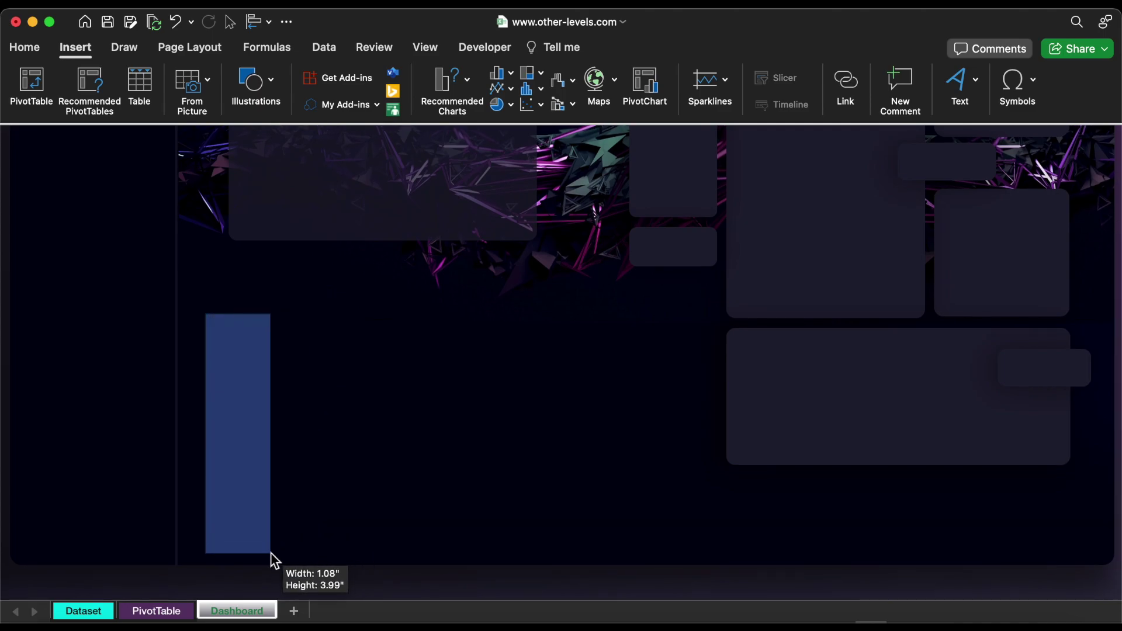
# Step: Remove the fill of the tall rectangle beside the sidebar divider and give it a 0.5 pt grey outline
pyautogui.click(892, 261)
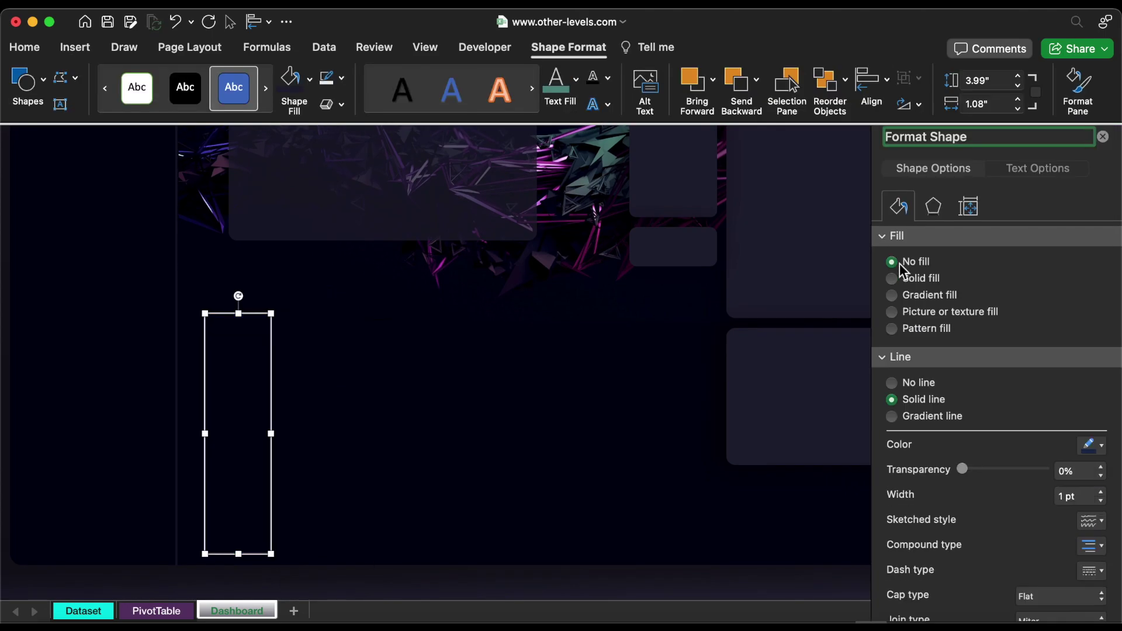
pyautogui.click(1102, 502)
pyautogui.click(1102, 502)
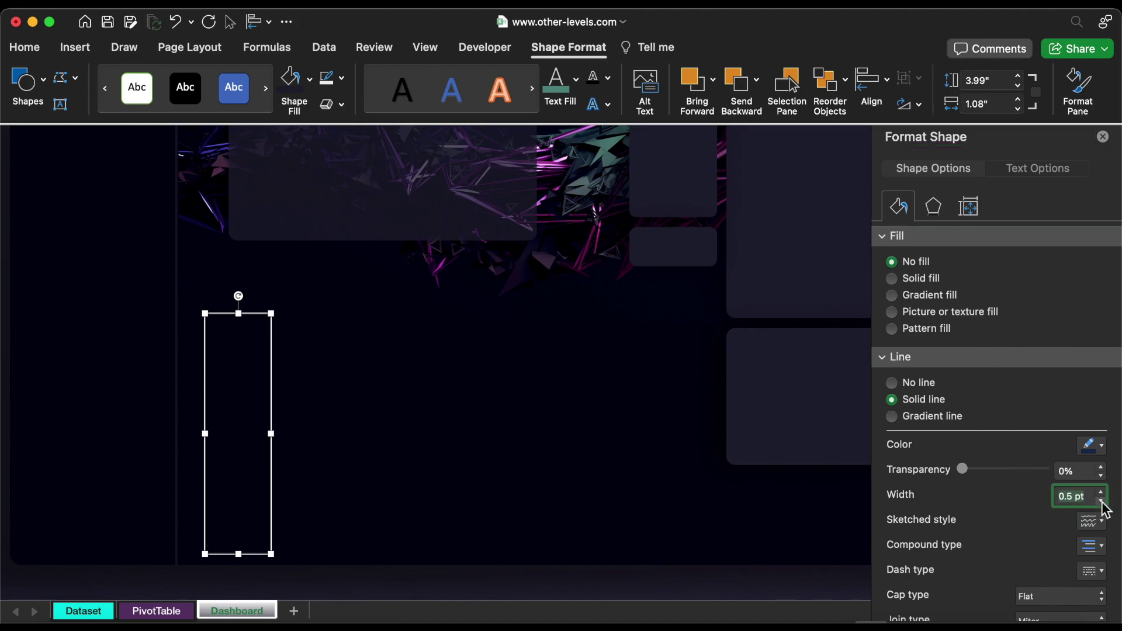
pyautogui.click(1101, 446)
pyautogui.click(971, 303)
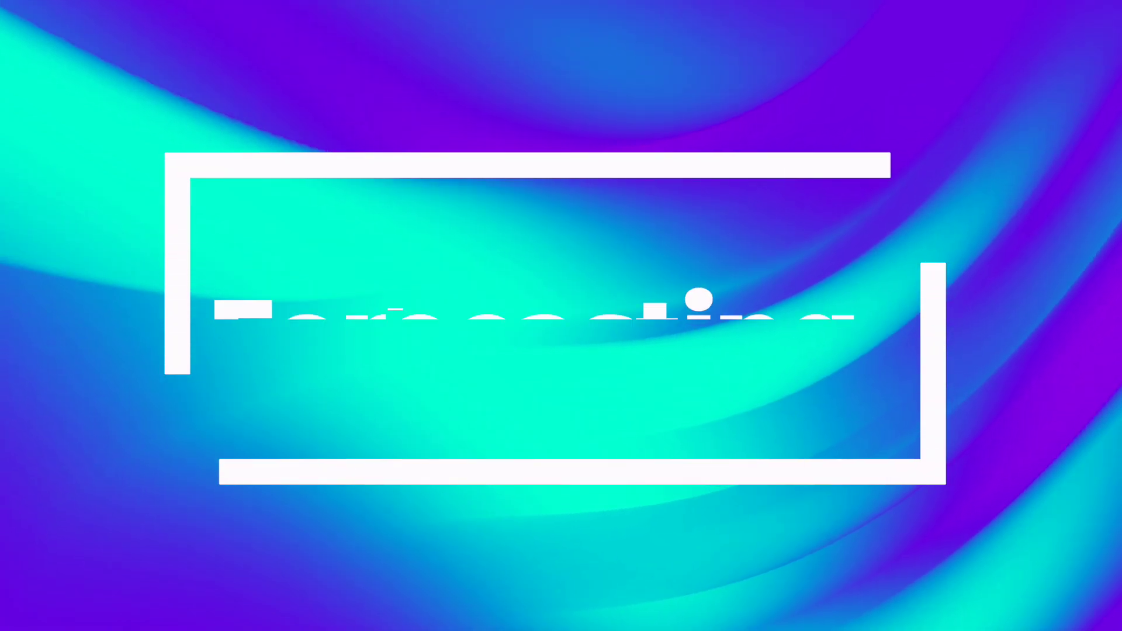
# Step: Copy the sidebar's website text box into the upper part of the large card and change its text to FORCASTING
pyautogui.moveTo(78, 176); pyautogui.dragTo(301, 199)
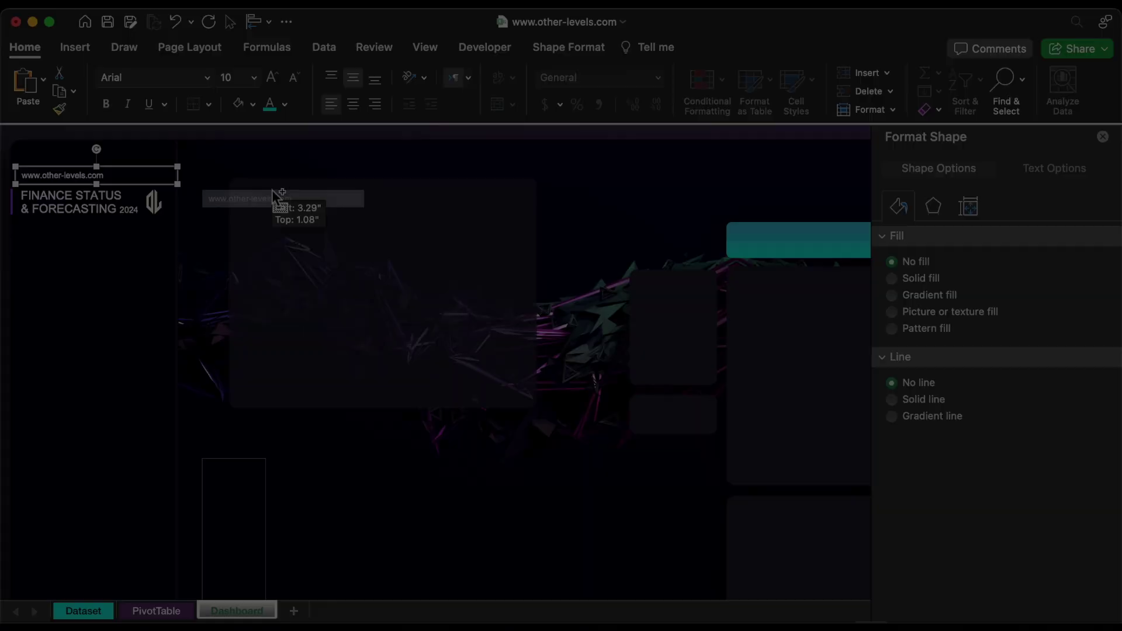
pyautogui.doubleClick(301, 203)
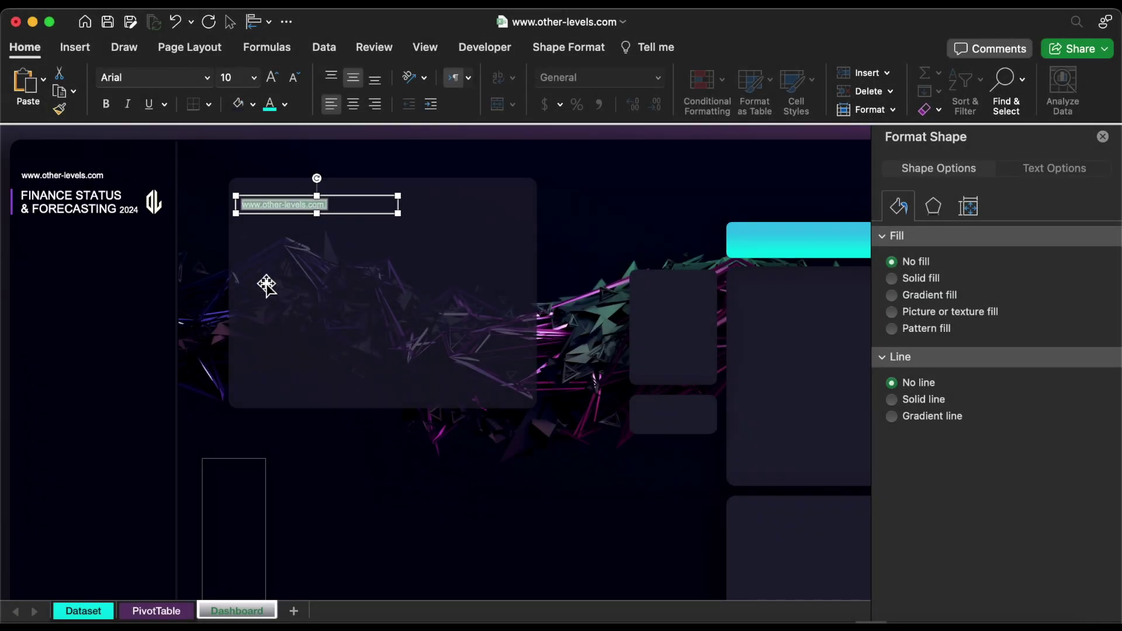
pyautogui.write('Forecast')
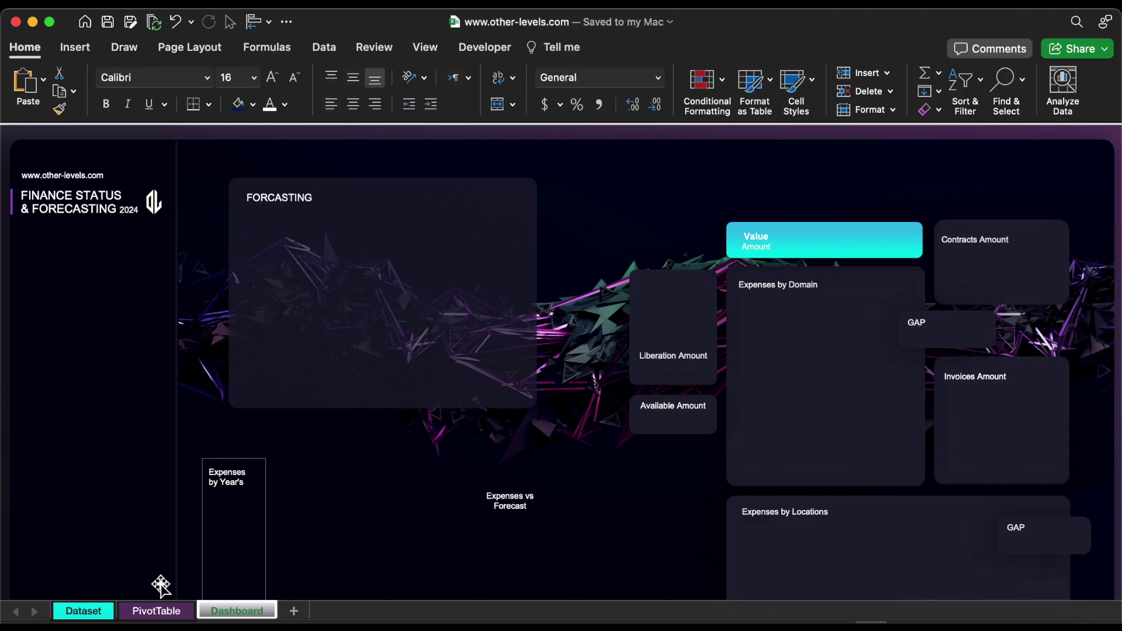
# Step: On the PivotTable sheet, fill the Line 1 to Line 4 cells, C6:C9, with sample text describing a sales dashboard
pyautogui.click(141, 613)
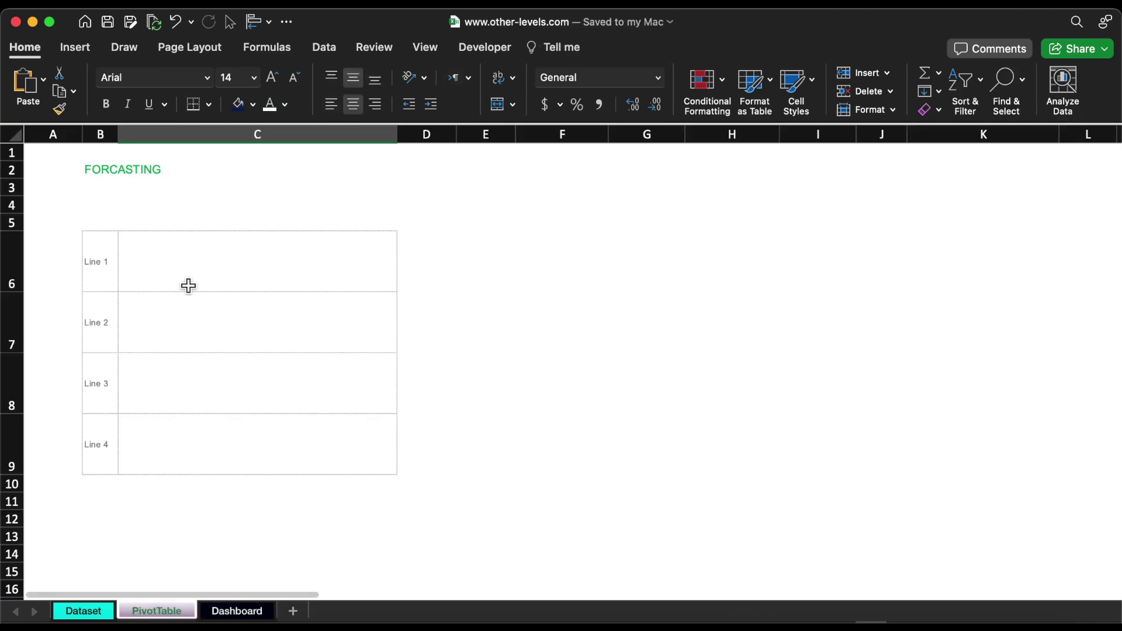
pyautogui.click(194, 255)
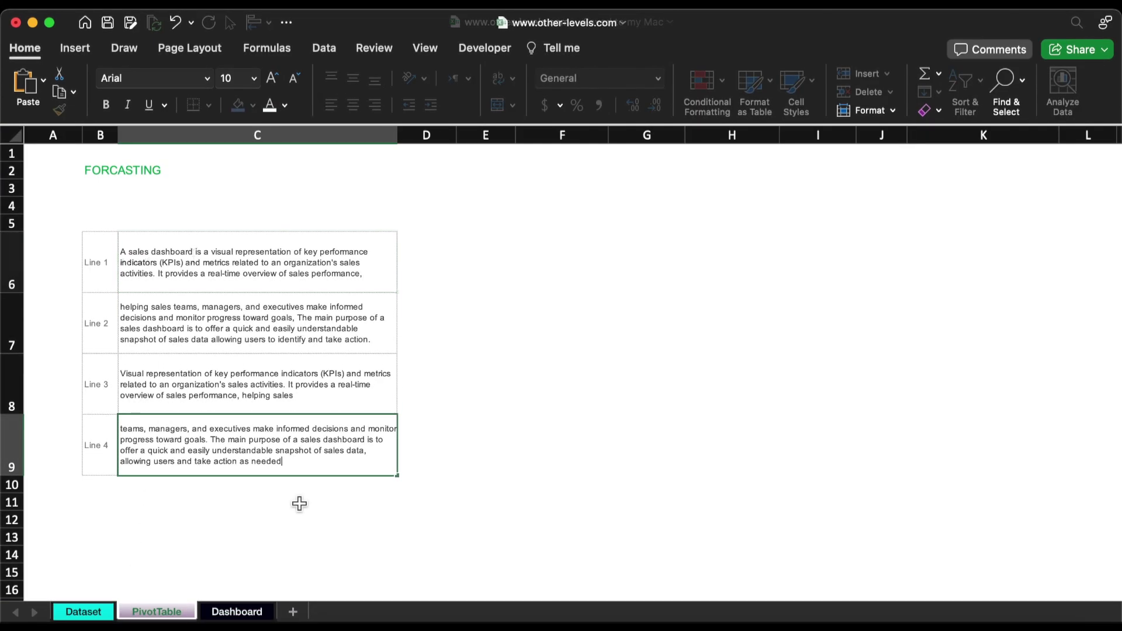
pyautogui.press('Return')
# Step: On the Dashboard sheet, duplicate the FORCASTING label directly below itself and turn on the formula bar
pyautogui.click(228, 612)
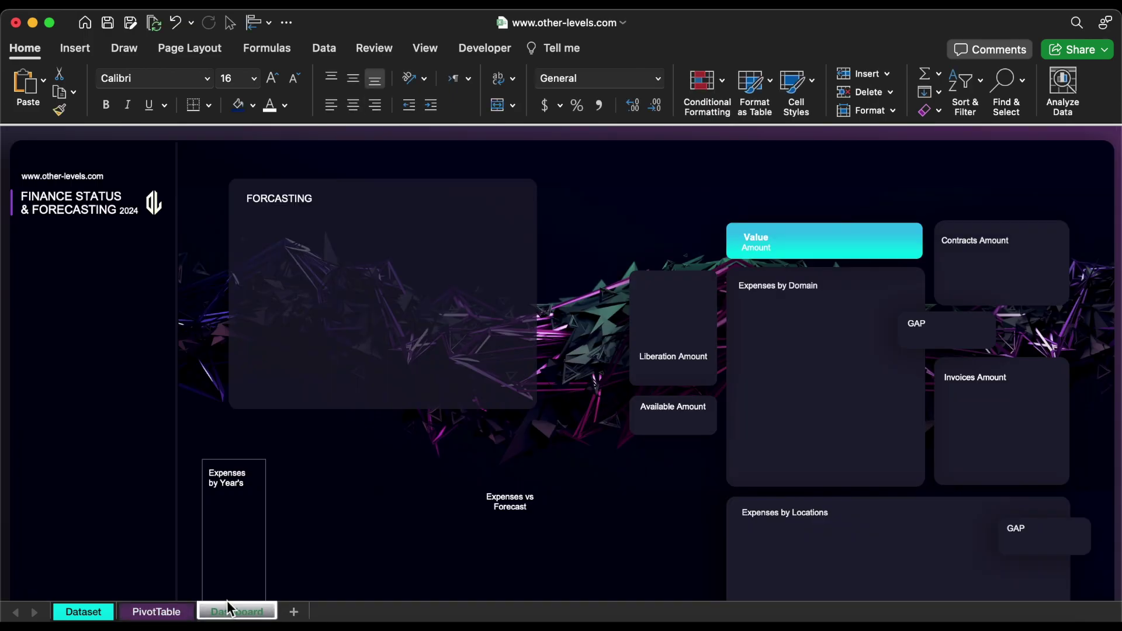
pyautogui.click(278, 204)
pyautogui.moveTo(281, 218); pyautogui.dragTo(278, 248)
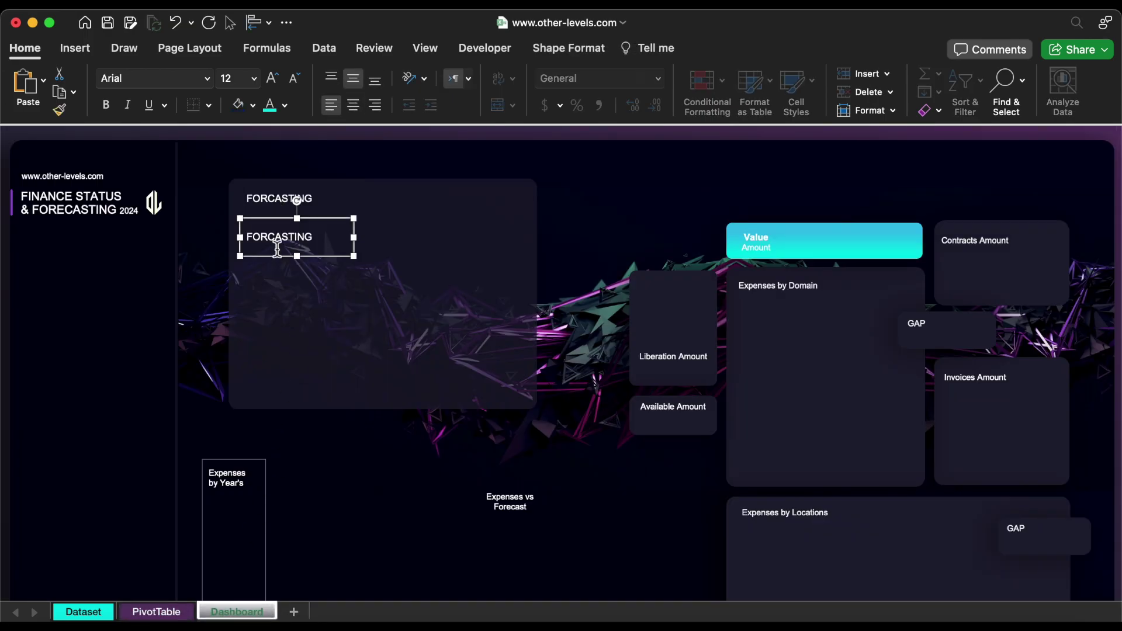
pyautogui.click(426, 48)
pyautogui.click(475, 78)
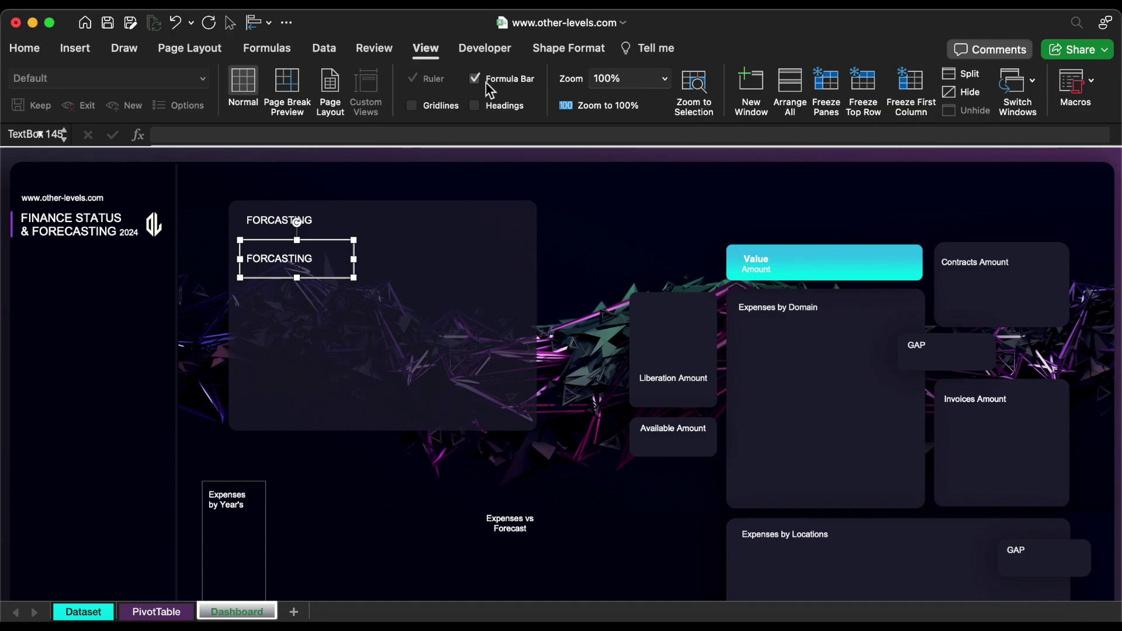
# Step: Clear the duplicated label's text and link the text box to cell C6 of the PivotTable sheet
pyautogui.doubleClick(288, 269)
pyautogui.press('BackSpace')
pyautogui.click(250, 136)
pyautogui.write('=')
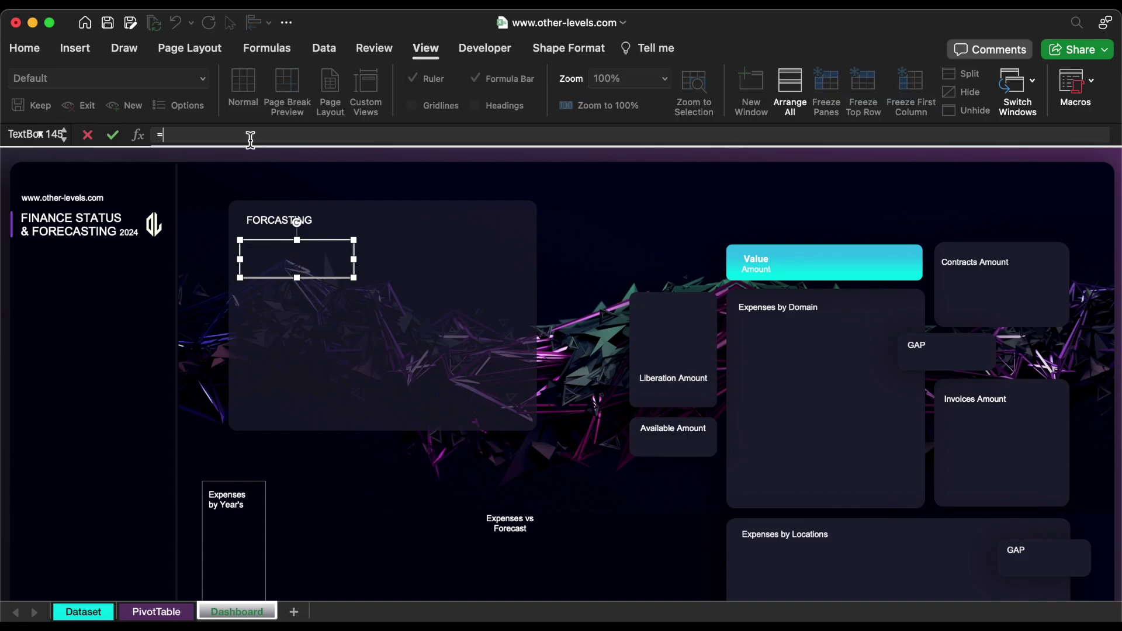
pyautogui.click(169, 611)
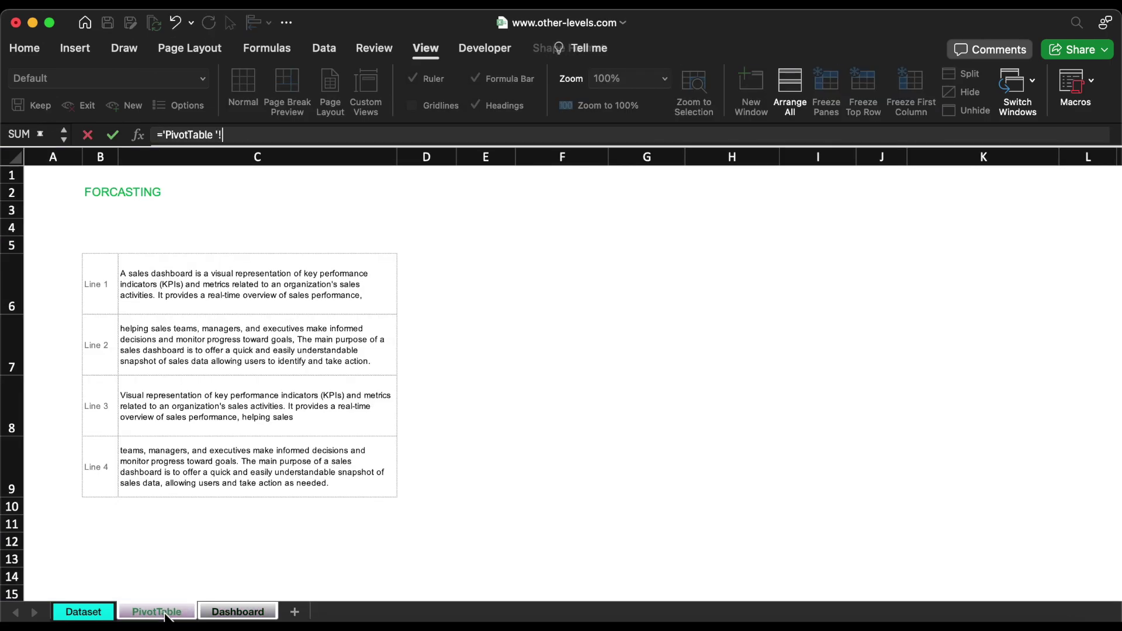
pyautogui.click(223, 326)
pyautogui.click(229, 292)
pyautogui.press('Return')
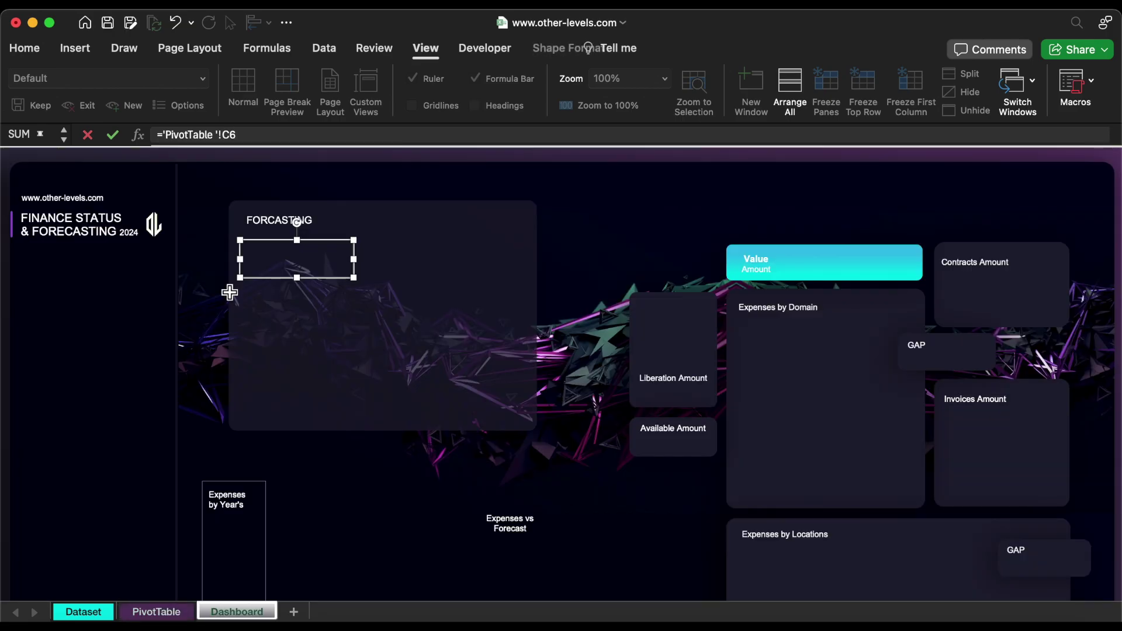
# Step: Resize the linked text box to span the card's width and stack three duplicates of it below
pyautogui.moveTo(531, 281); pyautogui.dragTo(529, 304)
pyautogui.press('super+d')
pyautogui.press('super+d')
pyautogui.press('super+d')
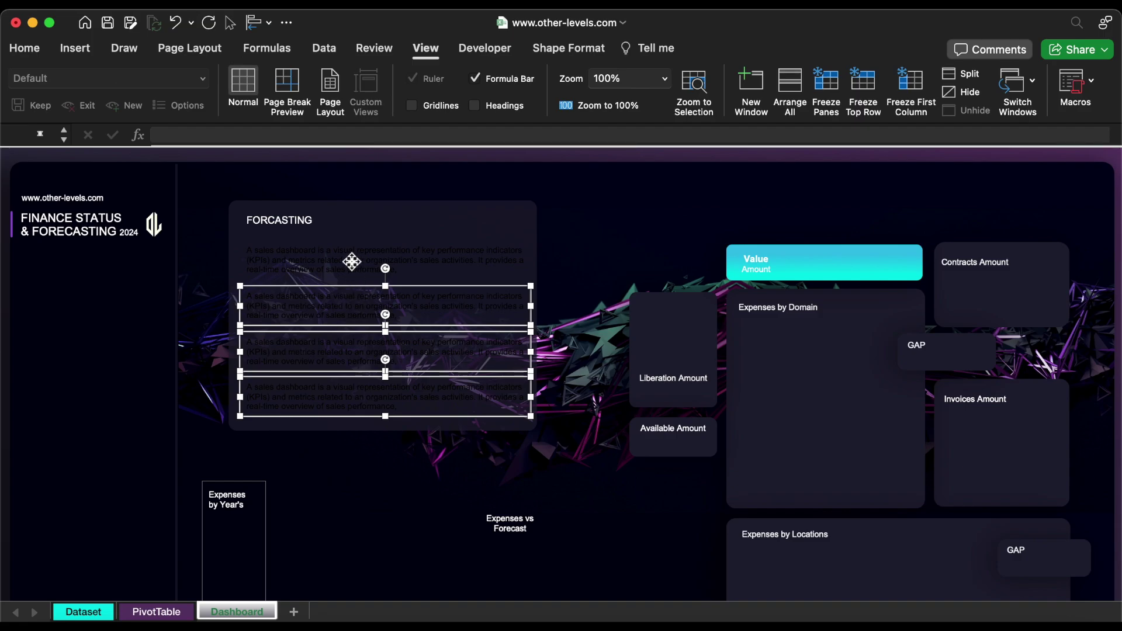
# Step: Relink the three duplicates to PivotTable cells C7, C8 and C9, and make the text of all four boxes white
pyautogui.click(353, 293)
pyautogui.click(336, 345)
pyautogui.click(267, 136)
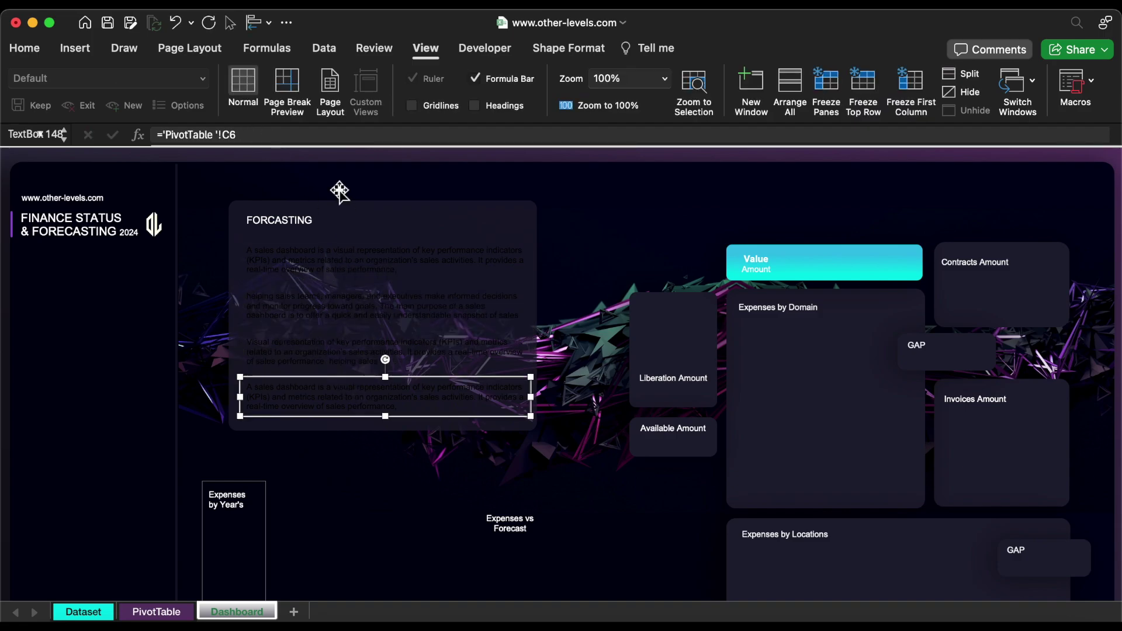
pyautogui.keyDown('shift'); pyautogui.click(316, 296); pyautogui.keyUp('shift')
pyautogui.keyDown('shift'); pyautogui.click(281, 263); pyautogui.keyUp('shift')
pyautogui.click(24, 50)
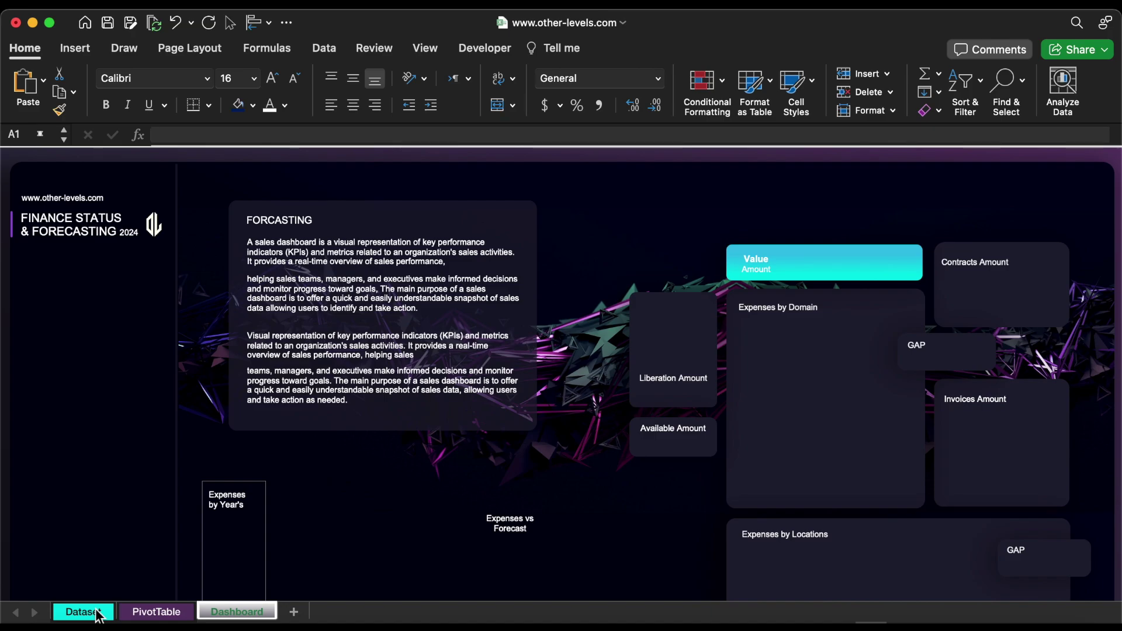
# Step: Create a PivotTable from the Dataset sheet's Database table, placed on the existing PivotTable sheet at cell F6
pyautogui.click(84, 612)
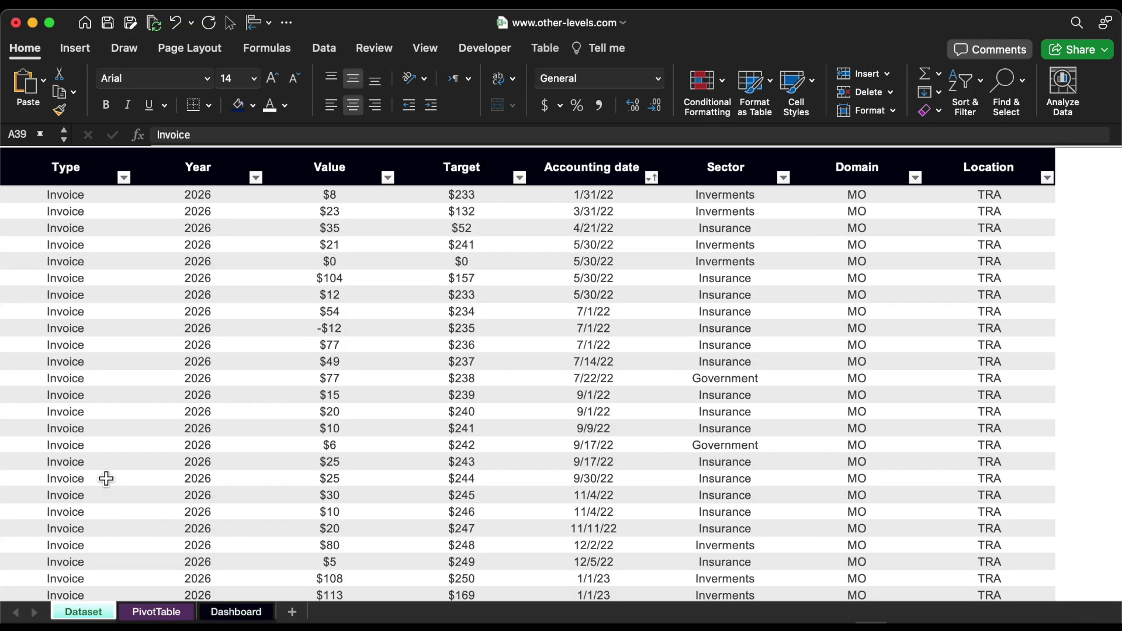
pyautogui.click(101, 225)
pyautogui.click(73, 53)
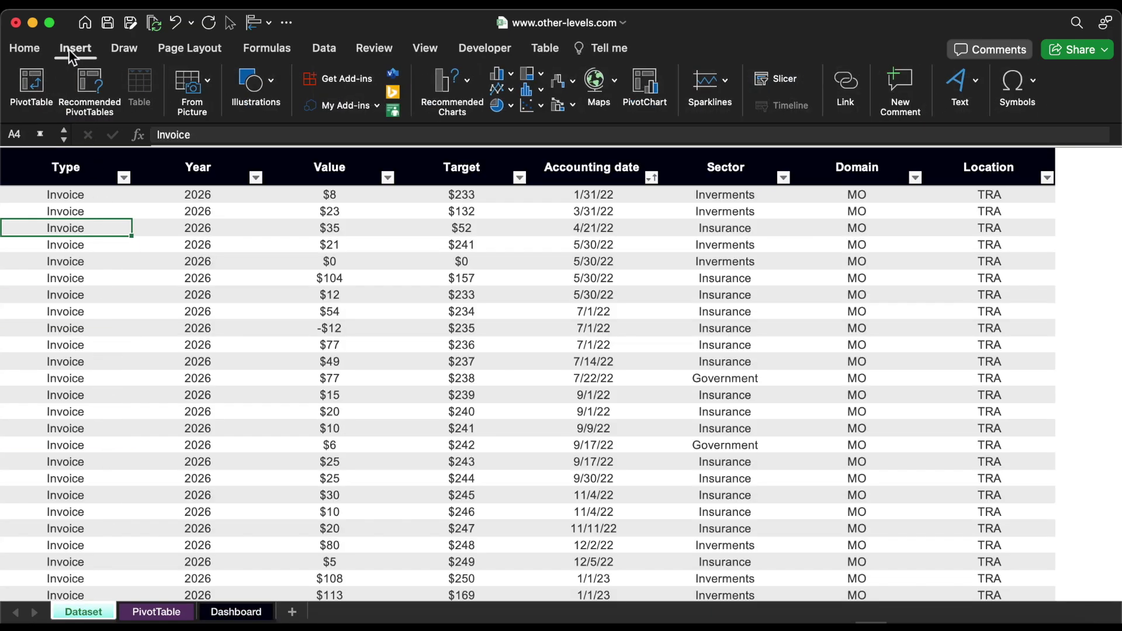
pyautogui.click(38, 79)
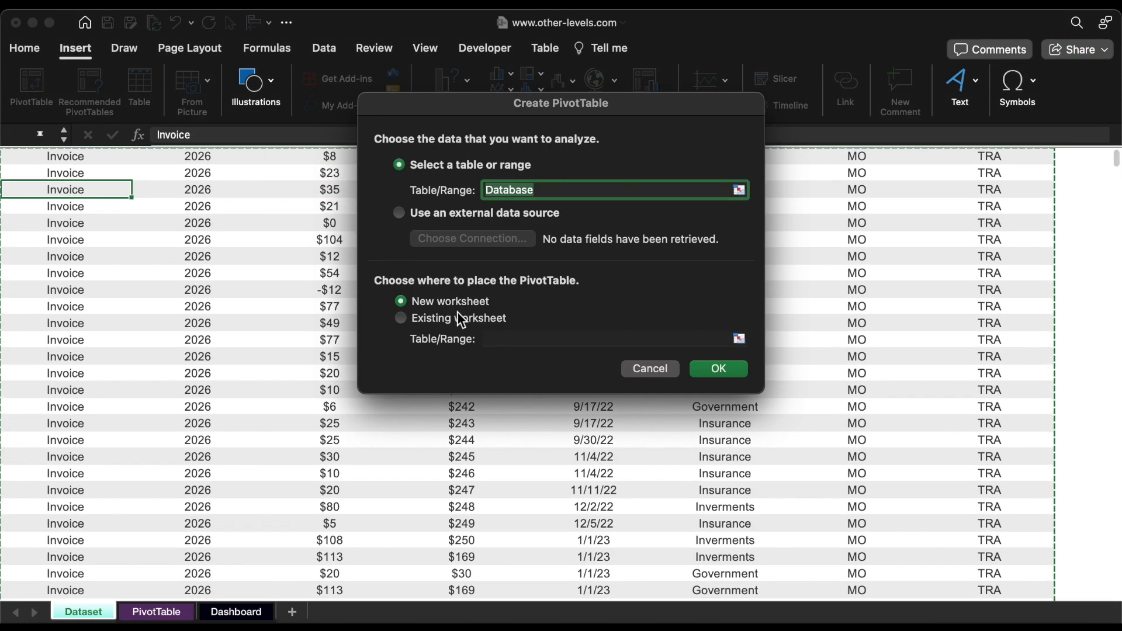
pyautogui.click(465, 318)
pyautogui.click(739, 339)
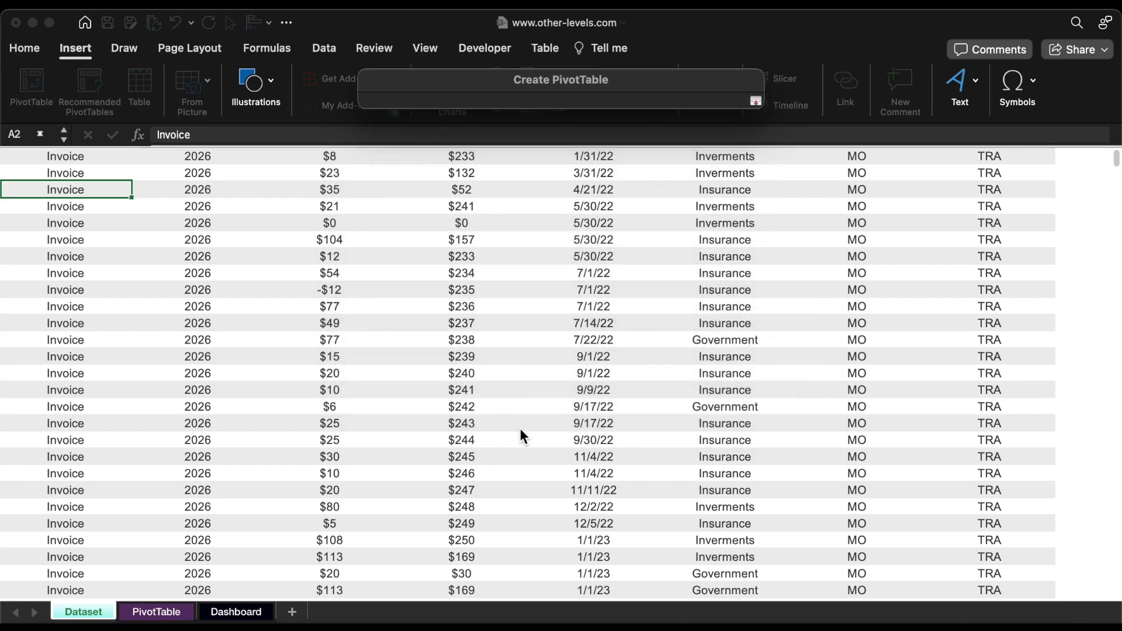
pyautogui.click(181, 613)
pyautogui.click(171, 257)
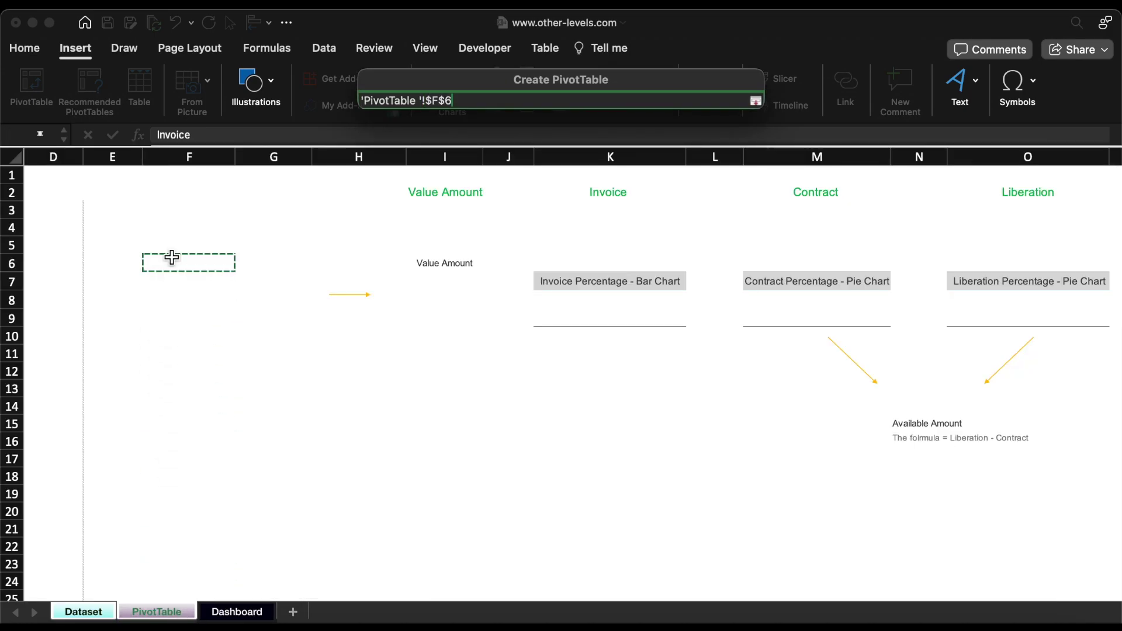
pyautogui.press('Return')
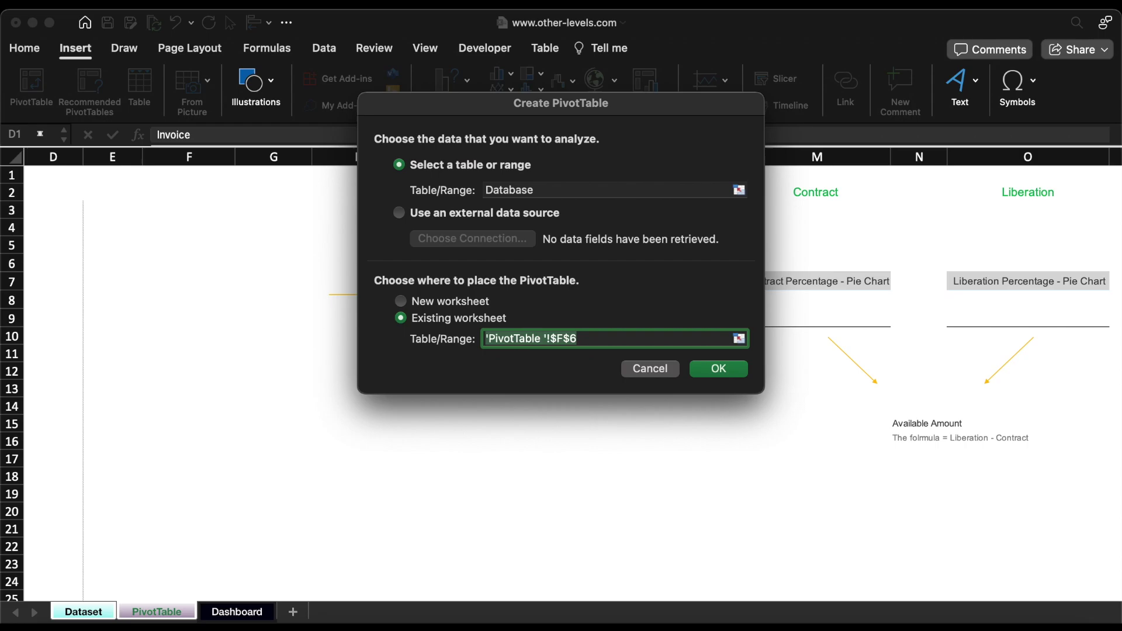
pyautogui.press('Return')
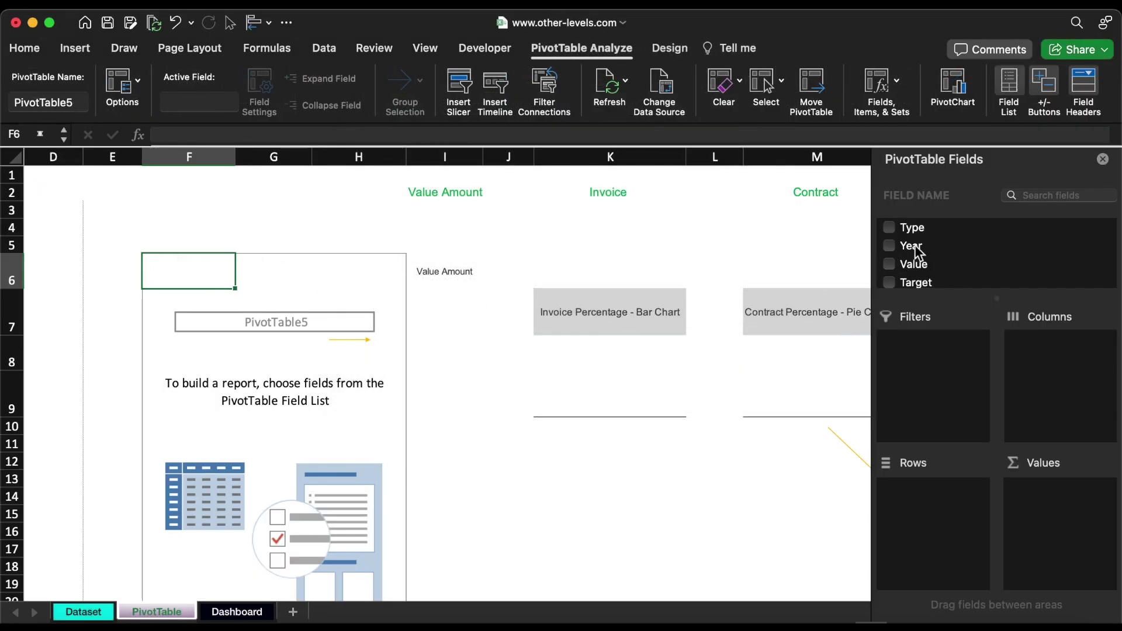
# Step: Put Type in the PivotTable's rows and Value in its values, with the sum formatted as currency with 0 decimal places
pyautogui.moveTo(918, 237); pyautogui.dragTo(933, 506)
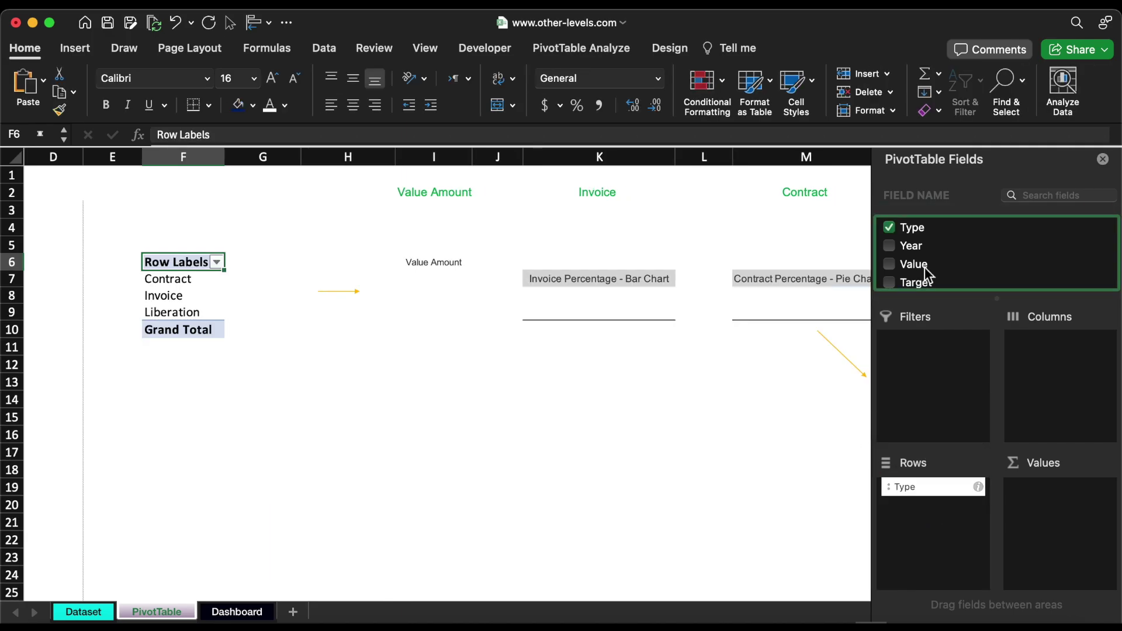
pyautogui.moveTo(921, 268); pyautogui.dragTo(1060, 513)
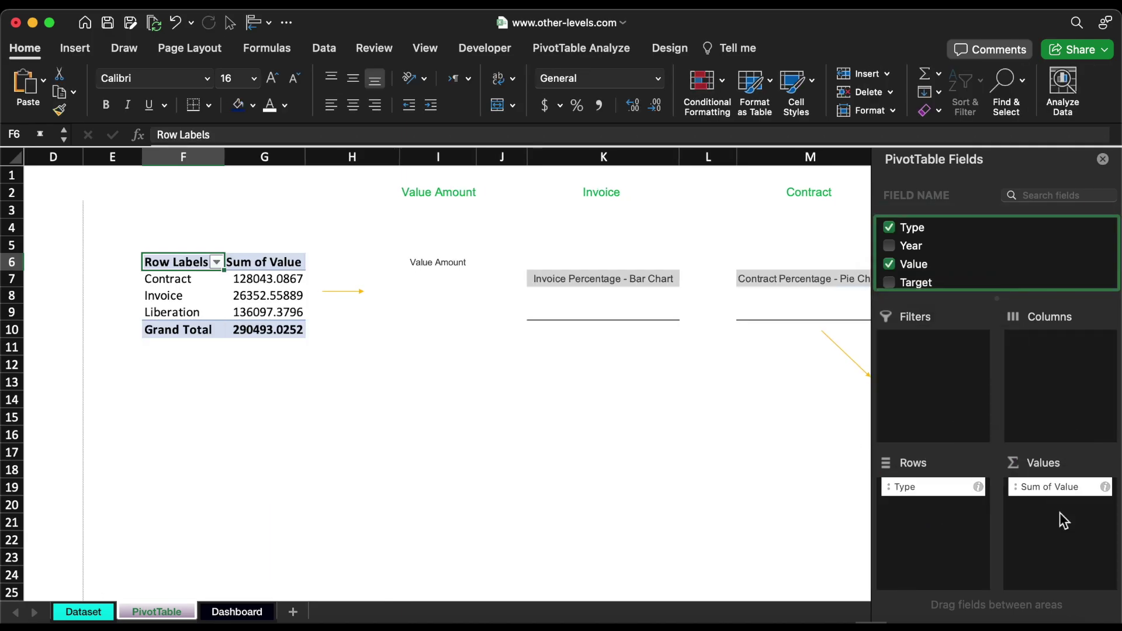
pyautogui.click(1105, 487)
pyautogui.click(483, 376)
pyautogui.click(385, 157)
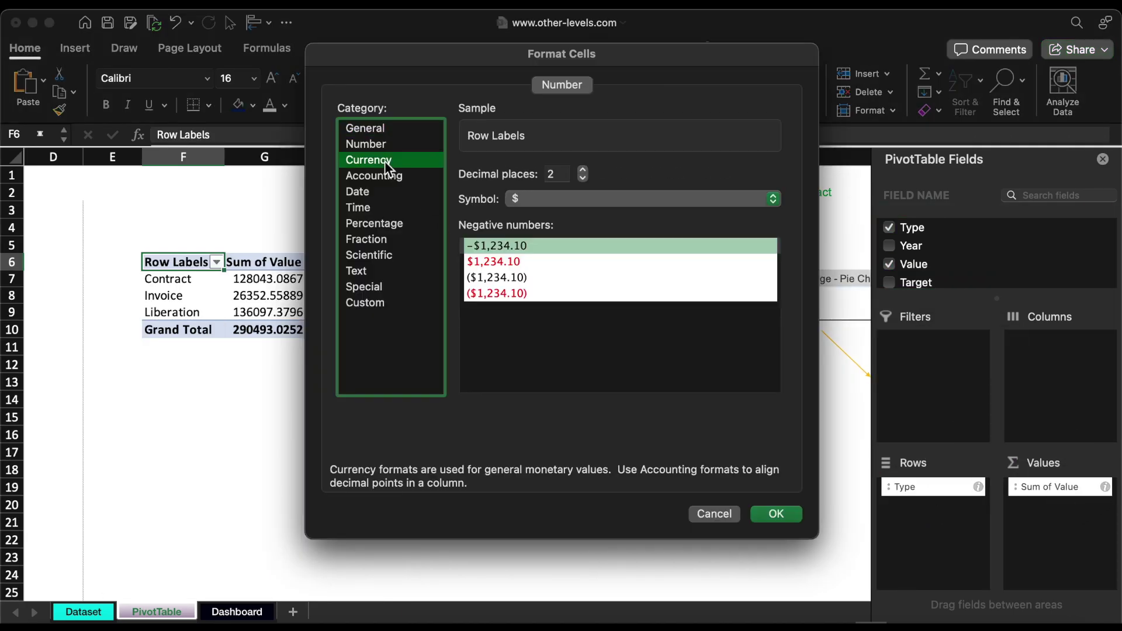
pyautogui.doubleClick(551, 173)
pyautogui.write('0')
pyautogui.click(777, 511)
pyautogui.click(665, 375)
# Step: Apply a PivotTable style with a solid dark blue header row
pyautogui.click(670, 48)
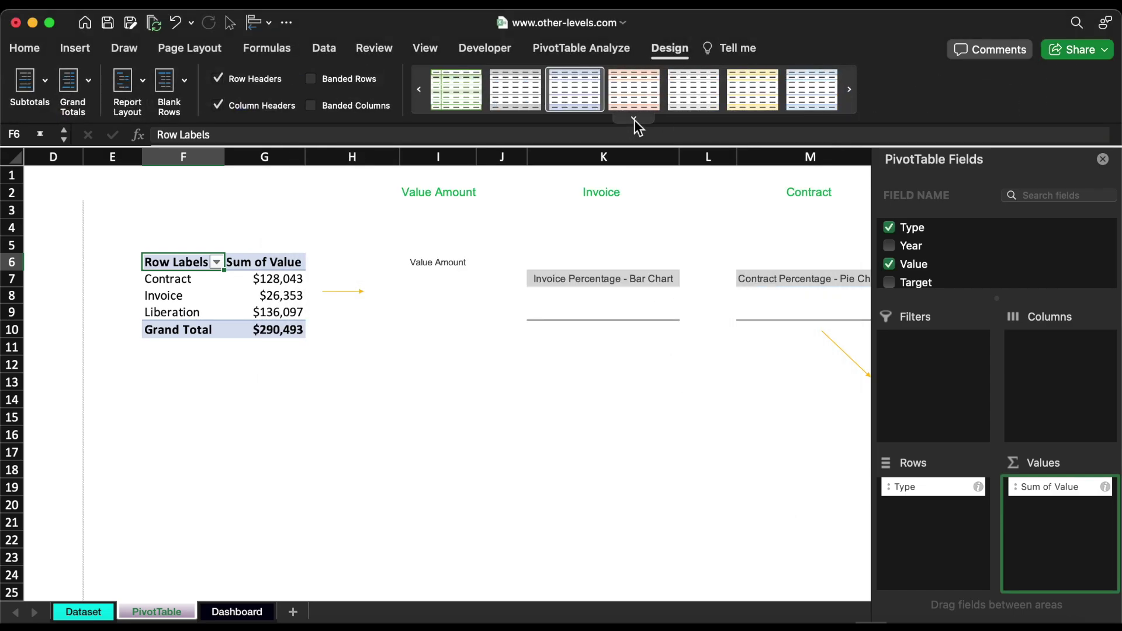
pyautogui.click(634, 125)
pyautogui.click(514, 456)
# Step: Reference the PivotTable's Grand Total in I5 for Value Amount and its Invoice sum in K5
pyautogui.click(438, 245)
pyautogui.write('=')
pyautogui.click(278, 329)
pyautogui.press('Return')
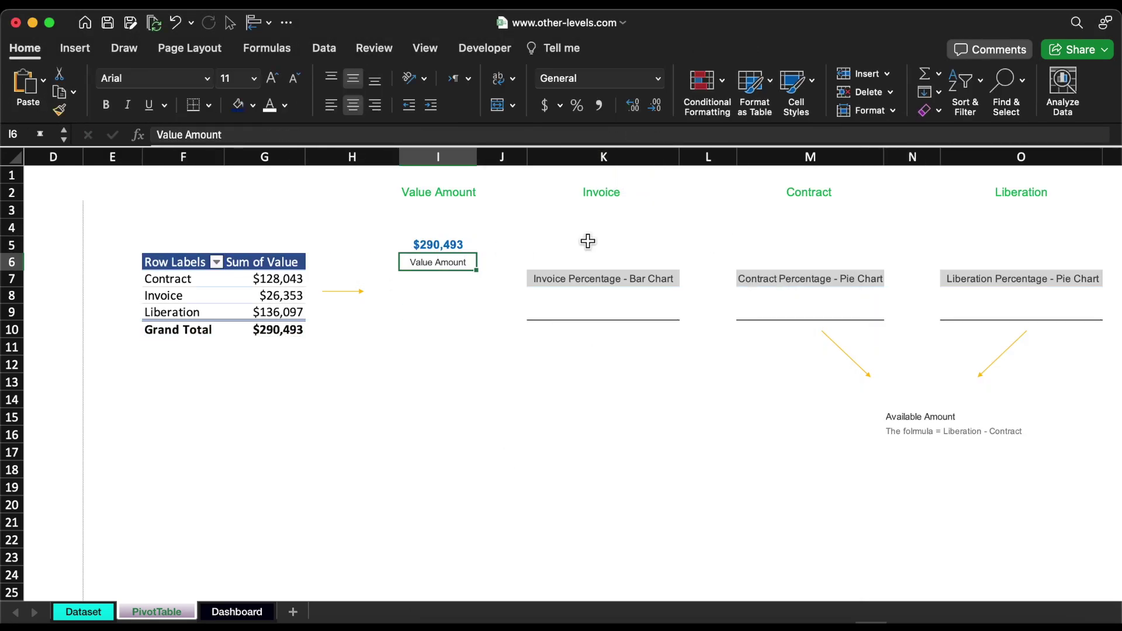
pyautogui.click(596, 244)
pyautogui.write('=')
pyautogui.click(302, 299)
pyautogui.press('Return')
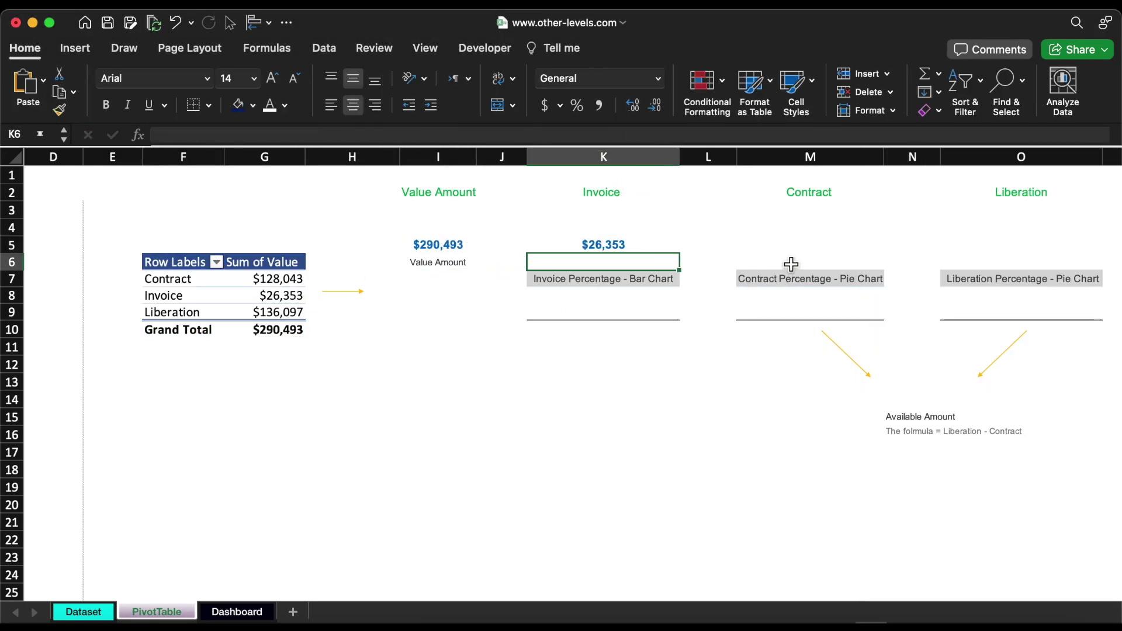
# Step: Reference the PivotTable's Contract sum in M5 and its Liberation sum in O5
pyautogui.click(813, 246)
pyautogui.write('=')
pyautogui.click(297, 280)
pyautogui.press('Return')
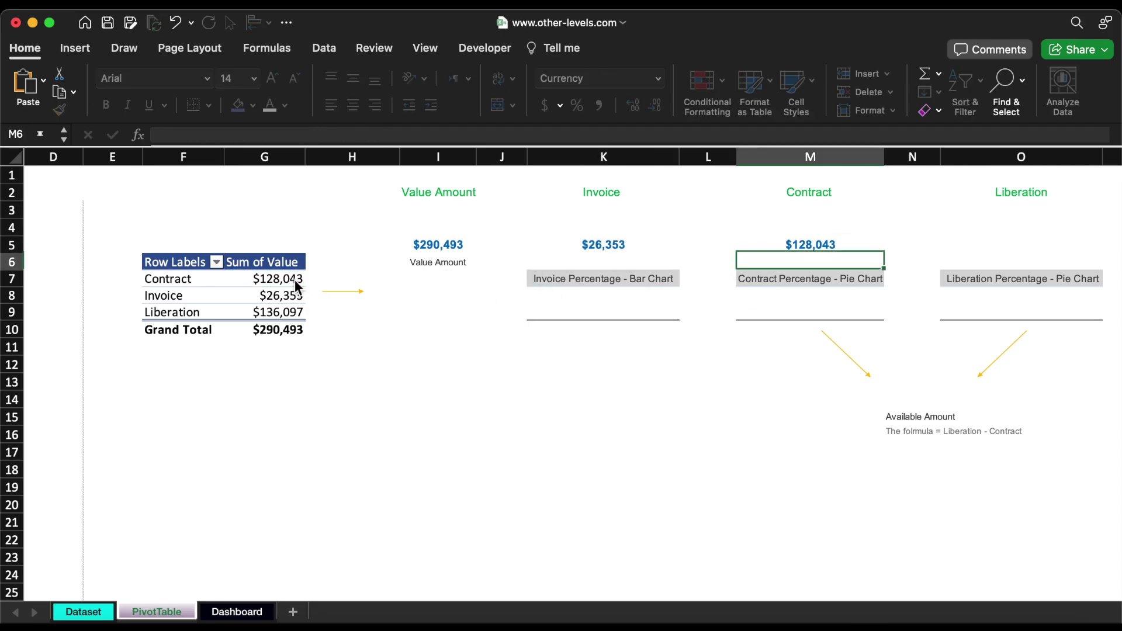
pyautogui.press('Up')
pyautogui.press('Right')
pyautogui.press('Right')
pyautogui.write('=')
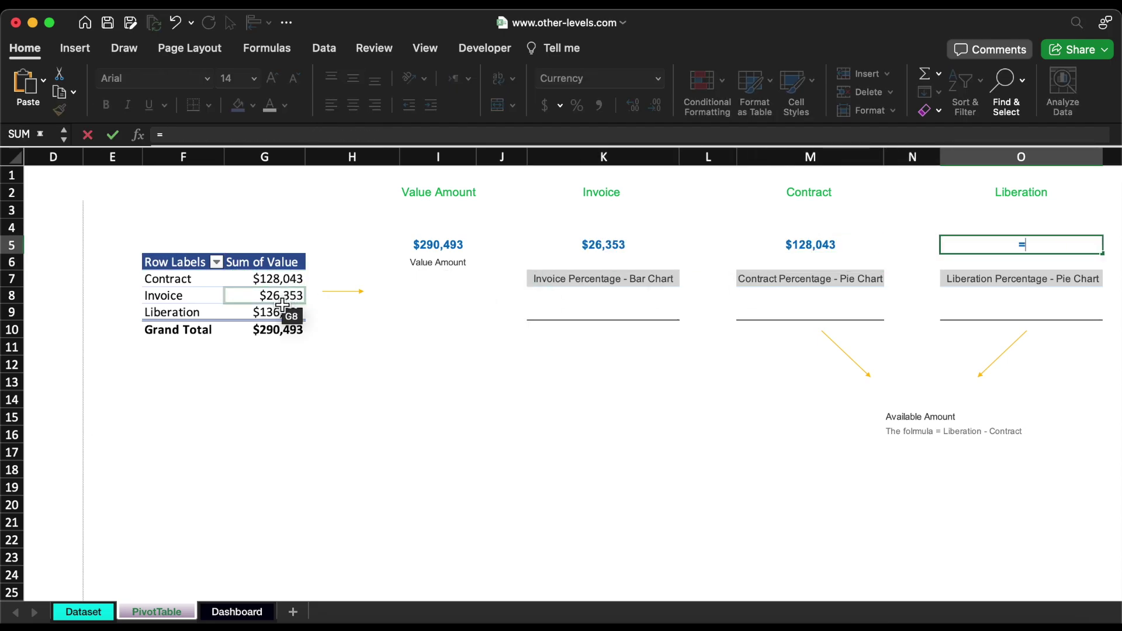
pyautogui.click(289, 313)
pyautogui.press('Return')
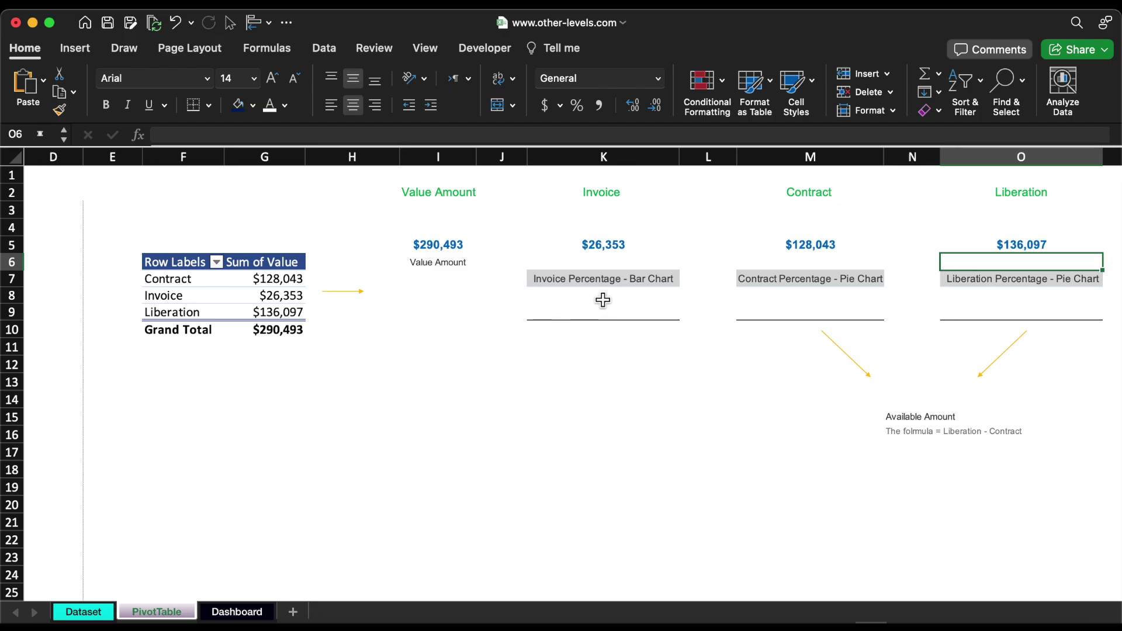
# Step: Calculate the invoice percentage in K8 by dividing K5 by I5
pyautogui.click(603, 300)
pyautogui.write('=')
pyautogui.click(618, 253)
pyautogui.write('/')
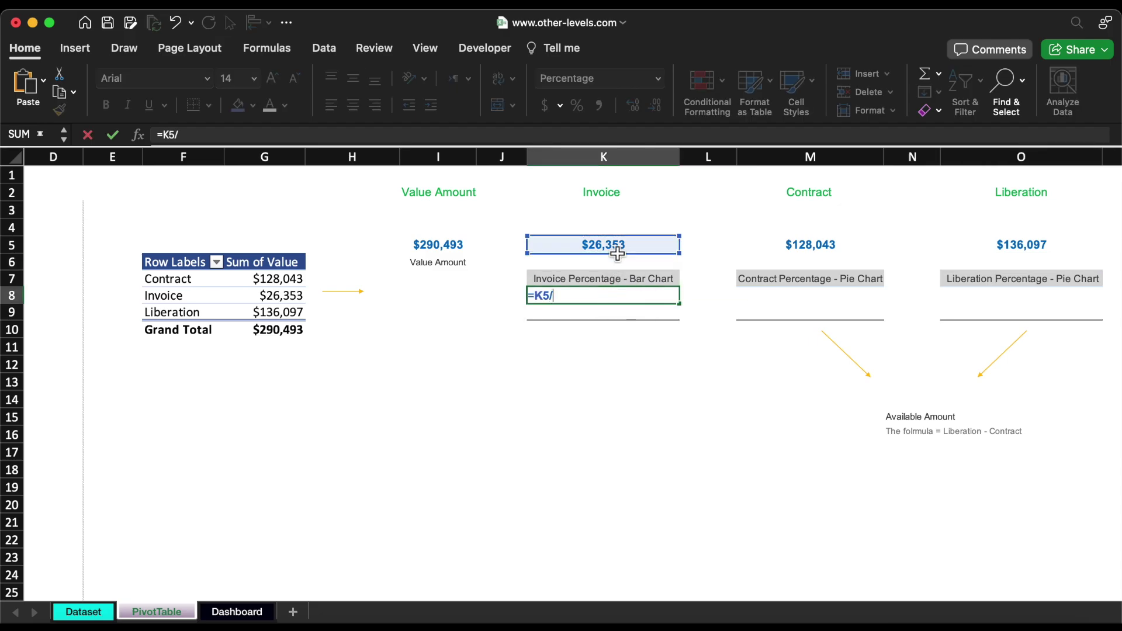
pyautogui.click(458, 243)
pyautogui.press('Return')
# Step: Calculate the remaining invoice percentage in K9 by subtracting K8 from 100%
pyautogui.write('=')
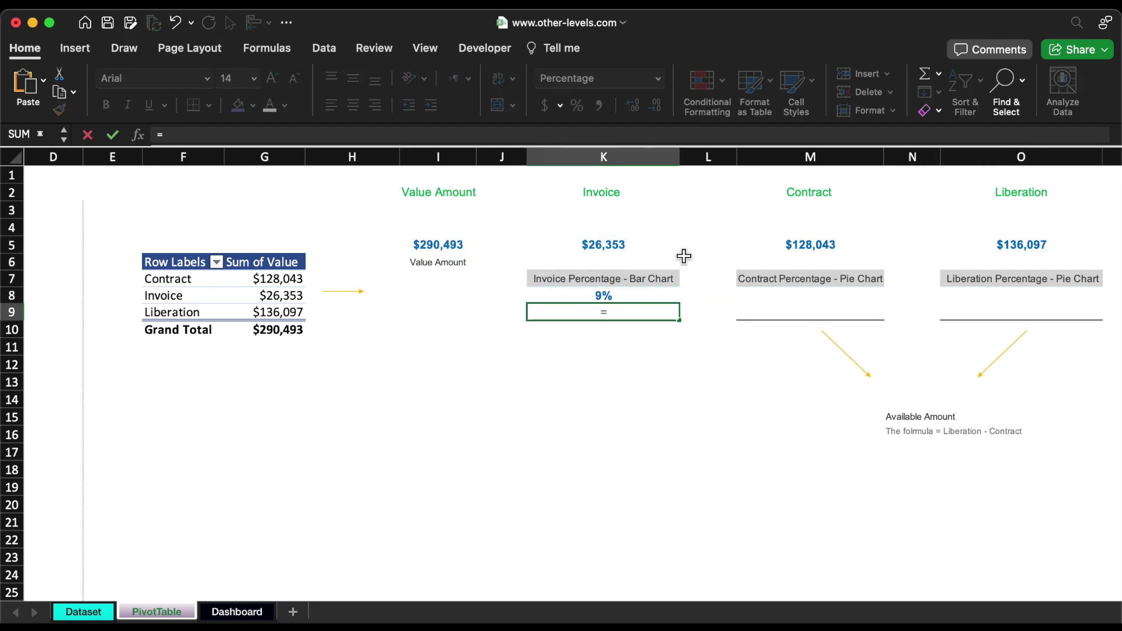
pyautogui.write('100%-')
pyautogui.click(637, 296)
pyautogui.press('Return')
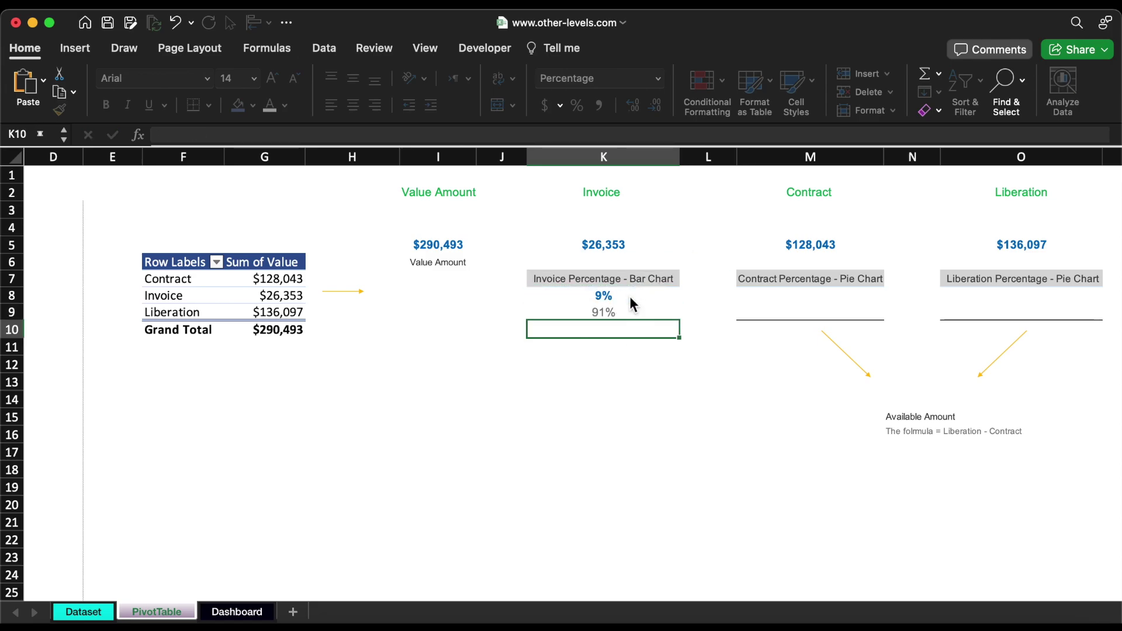
# Step: Calculate the contract percentage in M8 by dividing M5 by I5
pyautogui.click(775, 303)
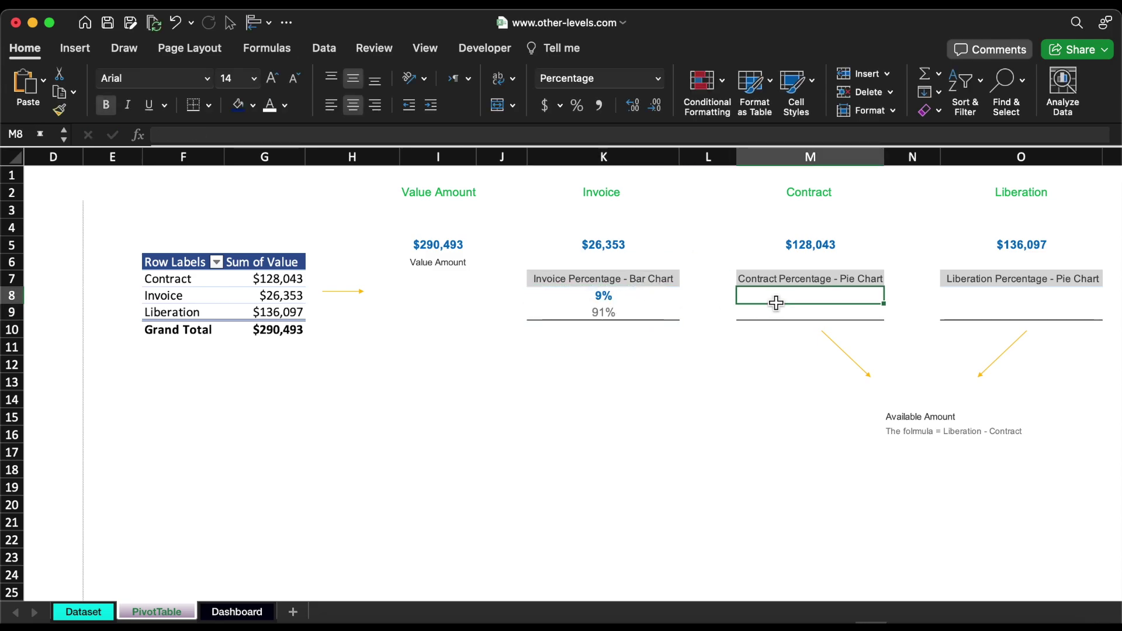
pyautogui.write('=')
pyautogui.click(797, 251)
pyautogui.write('/')
pyautogui.click(465, 243)
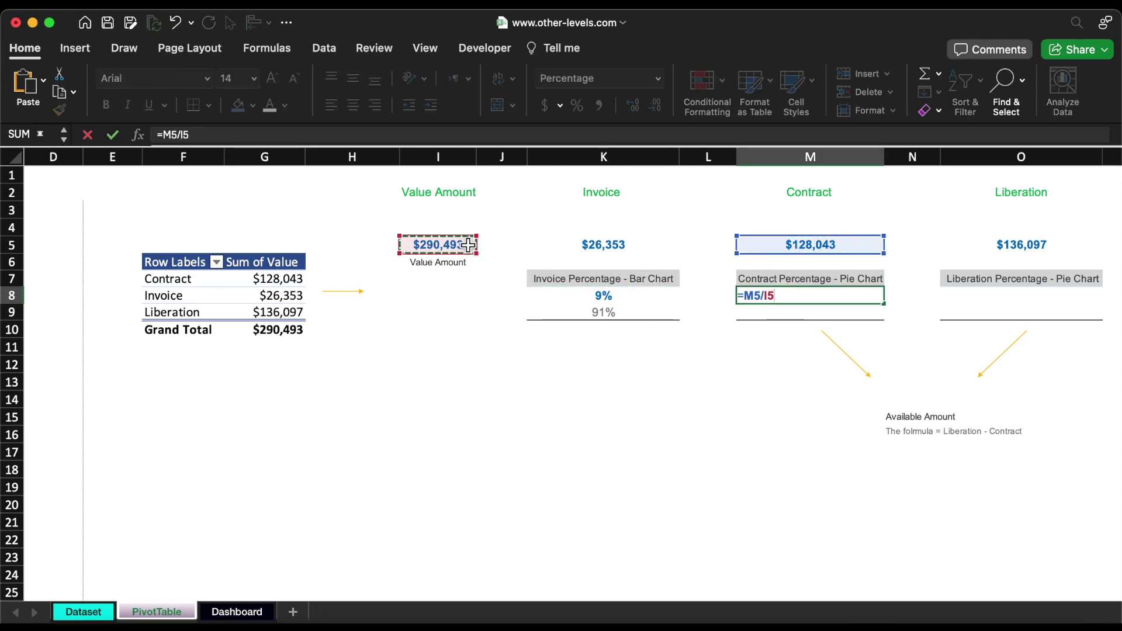
pyautogui.press('Return')
# Step: Copy the remaining-percentage formula from K9 into M9 for Contract
pyautogui.click(584, 311)
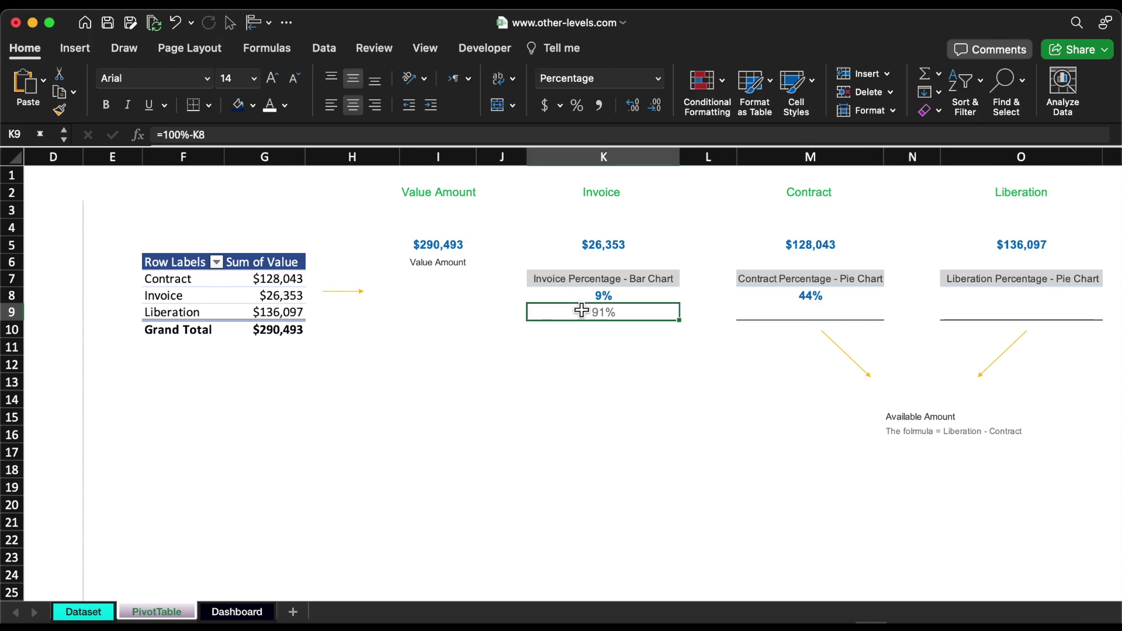
pyautogui.press('cmd+c')
pyautogui.click(765, 316)
pyautogui.press('cmd+v')
# Step: Calculate the liberation percentage in O8 by dividing O5 by I5
pyautogui.click(973, 302)
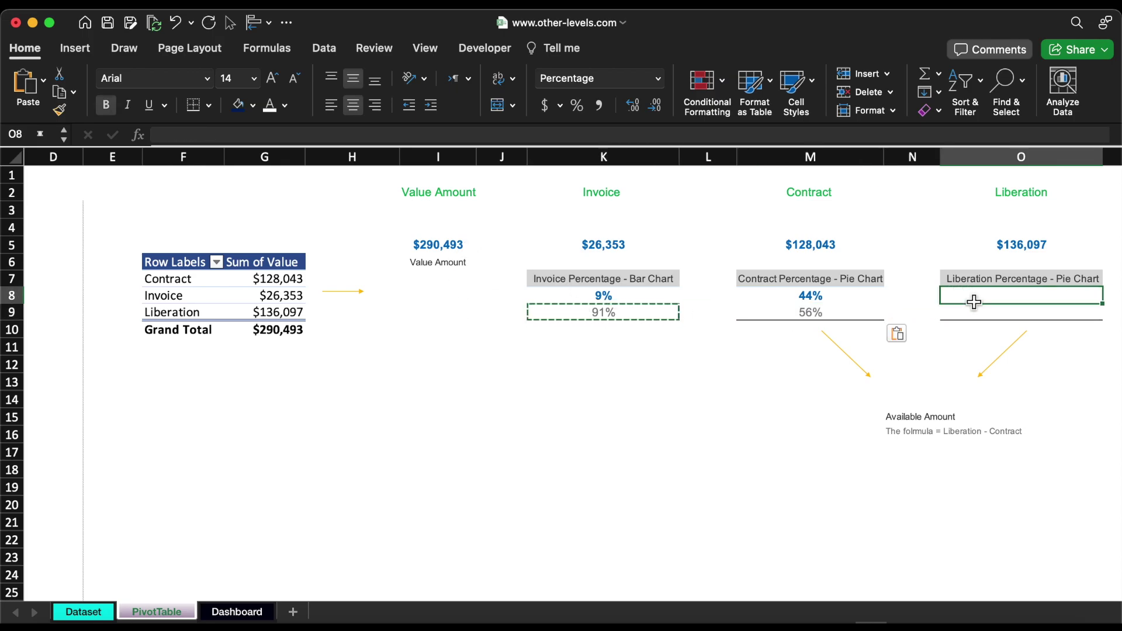
pyautogui.write('=')
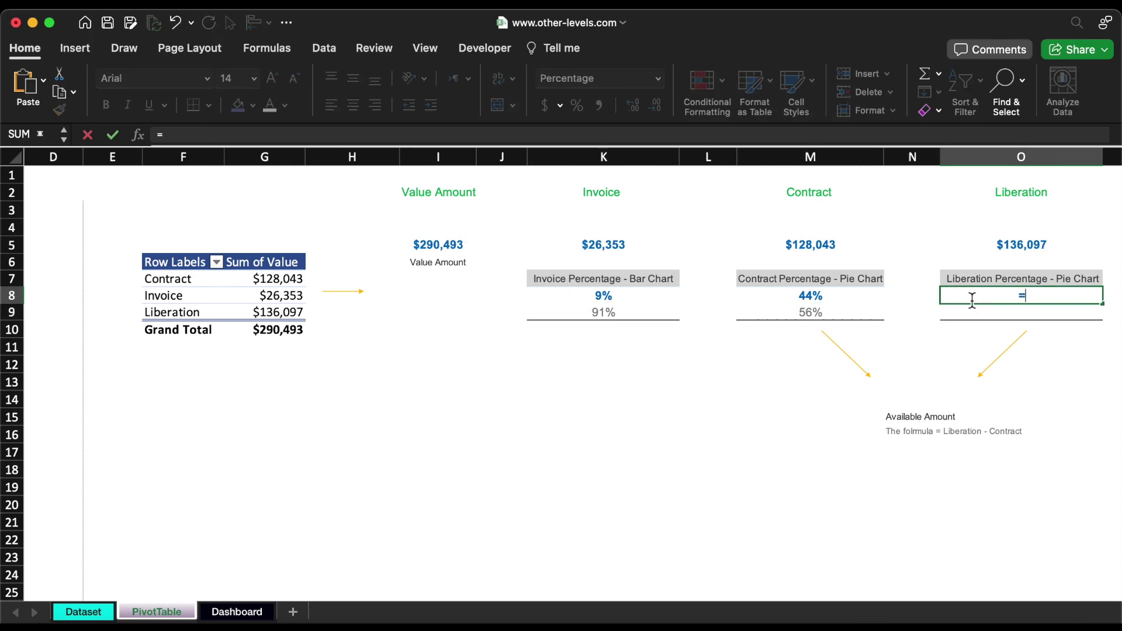
pyautogui.click(1046, 248)
pyautogui.write('/')
pyautogui.click(424, 245)
pyautogui.press('Return')
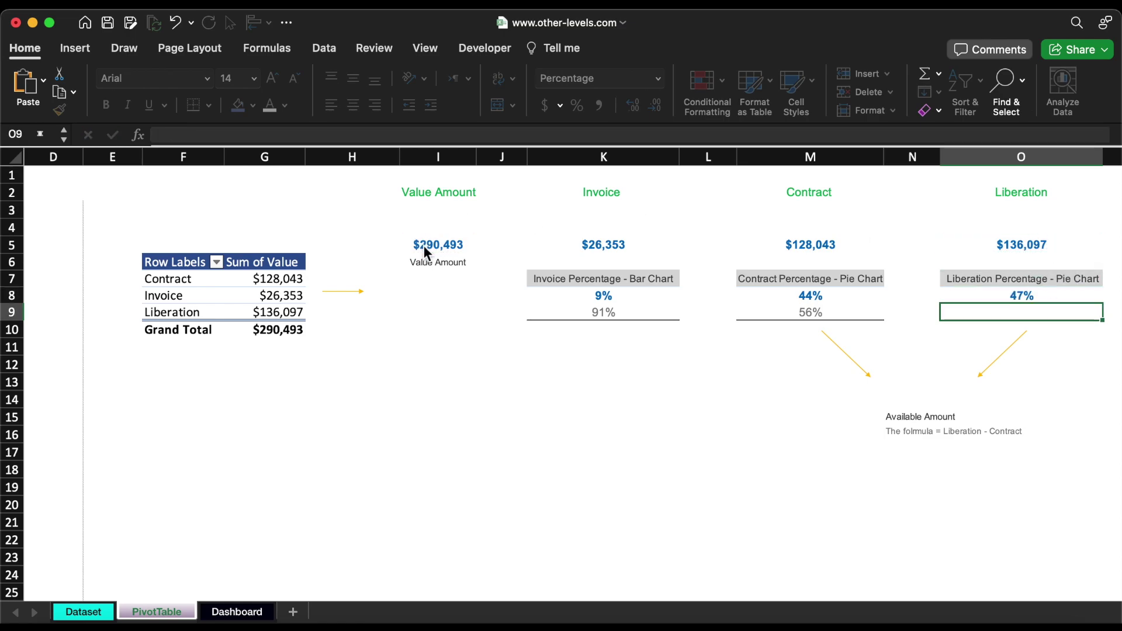
# Step: Copy the remaining-percentage formula from M9 into O9 for Liberation
pyautogui.press('Left')
pyautogui.press('Left')
pyautogui.press('super+c')
pyautogui.press('Right')
pyautogui.press('Right')
pyautogui.press('super+v')
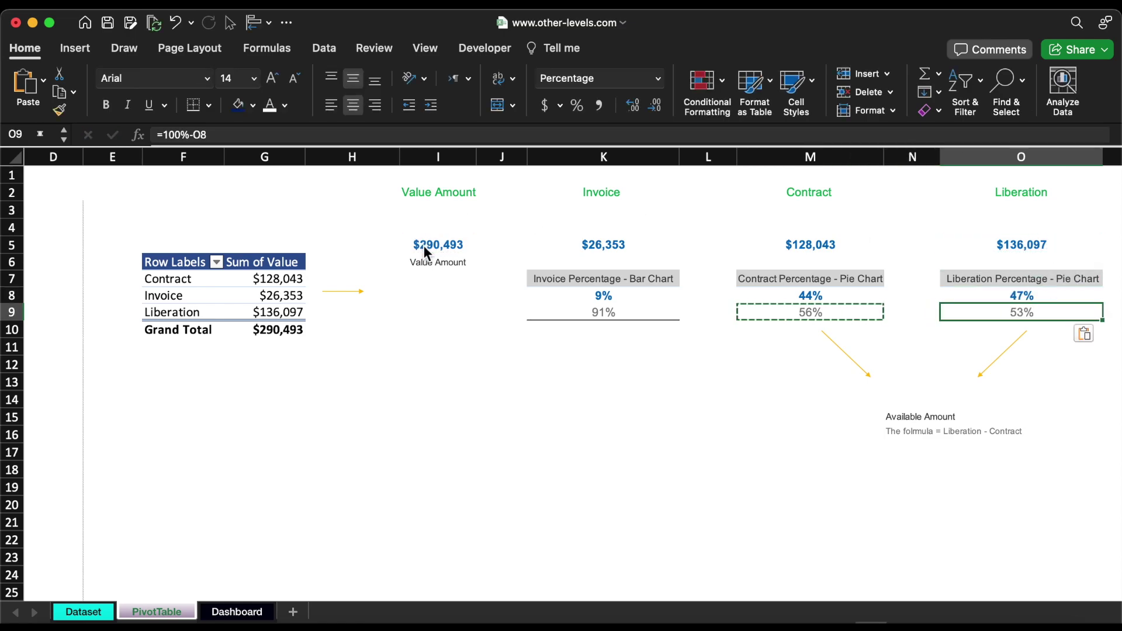
# Step: Calculate the Available Amount in N14 by subtracting contract M5 from liberation O5
pyautogui.hscroll(1, 423, 245)
pyautogui.click(859, 396)
pyautogui.write('=')
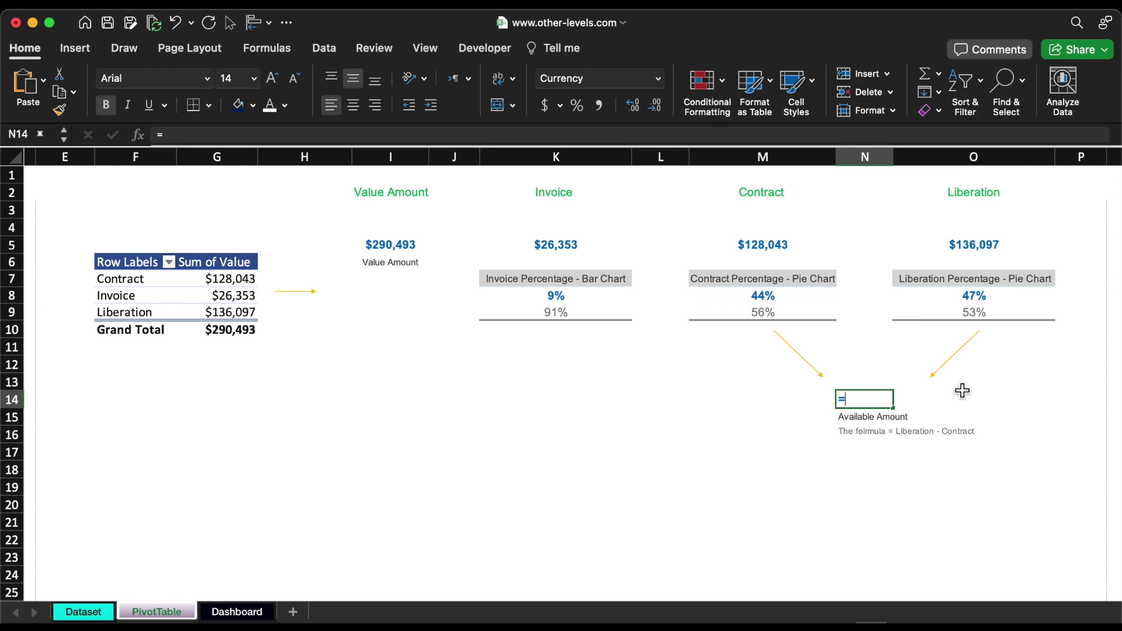
pyautogui.click(982, 246)
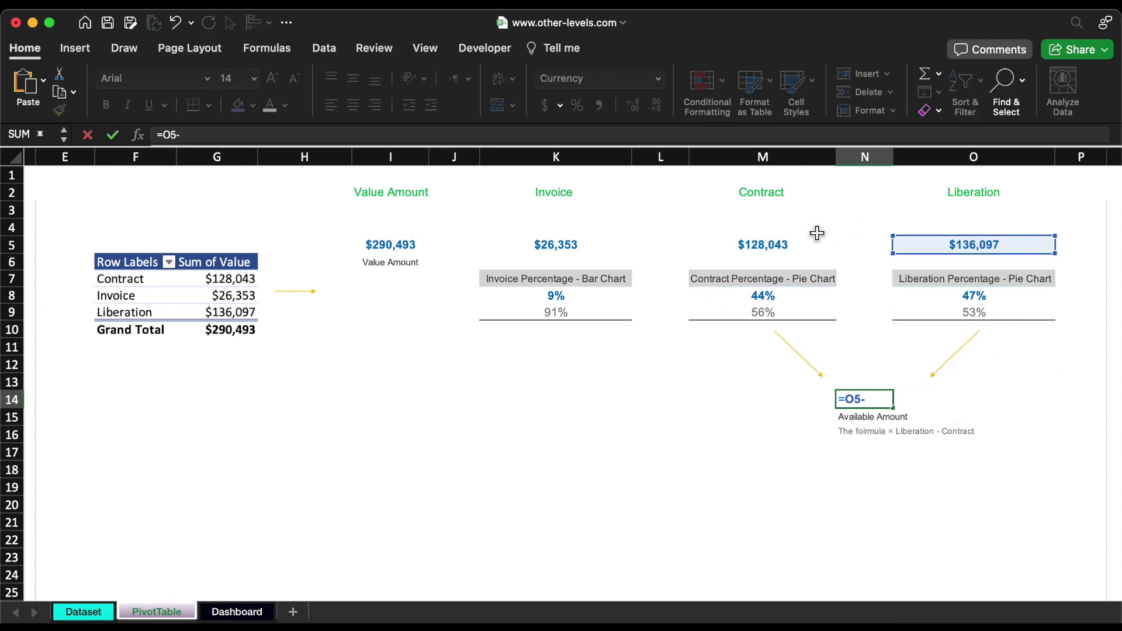
pyautogui.click(777, 248)
pyautogui.press('Tab')
# Step: Calculate the available percentage in O14 by dividing N14 by I5
pyautogui.write('=')
pyautogui.click(856, 403)
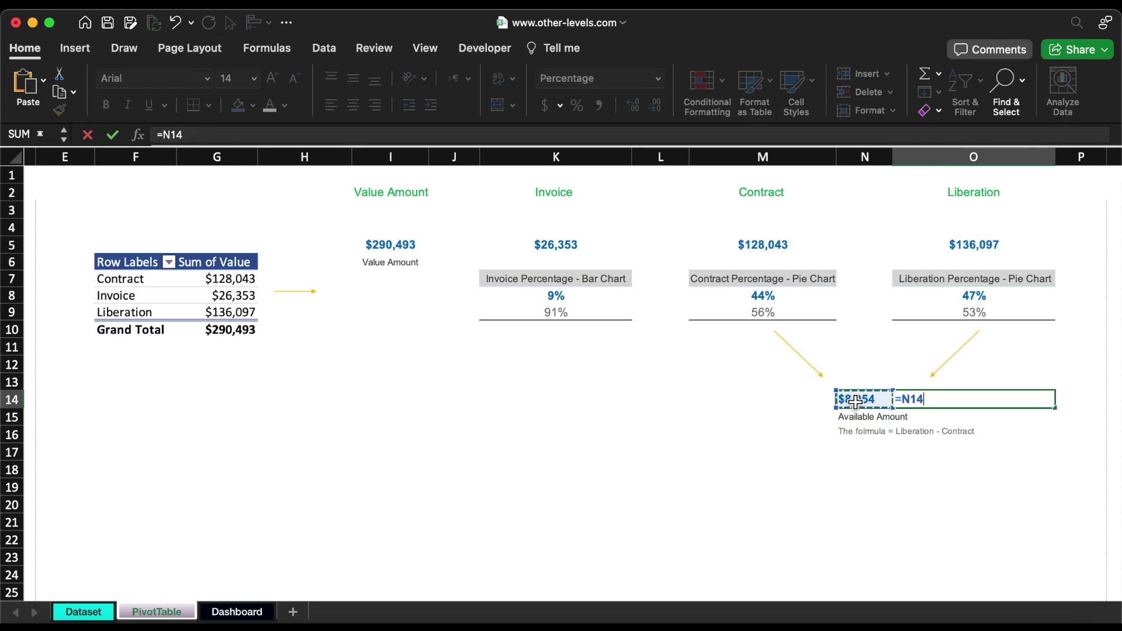
pyautogui.write('/')
pyautogui.click(409, 253)
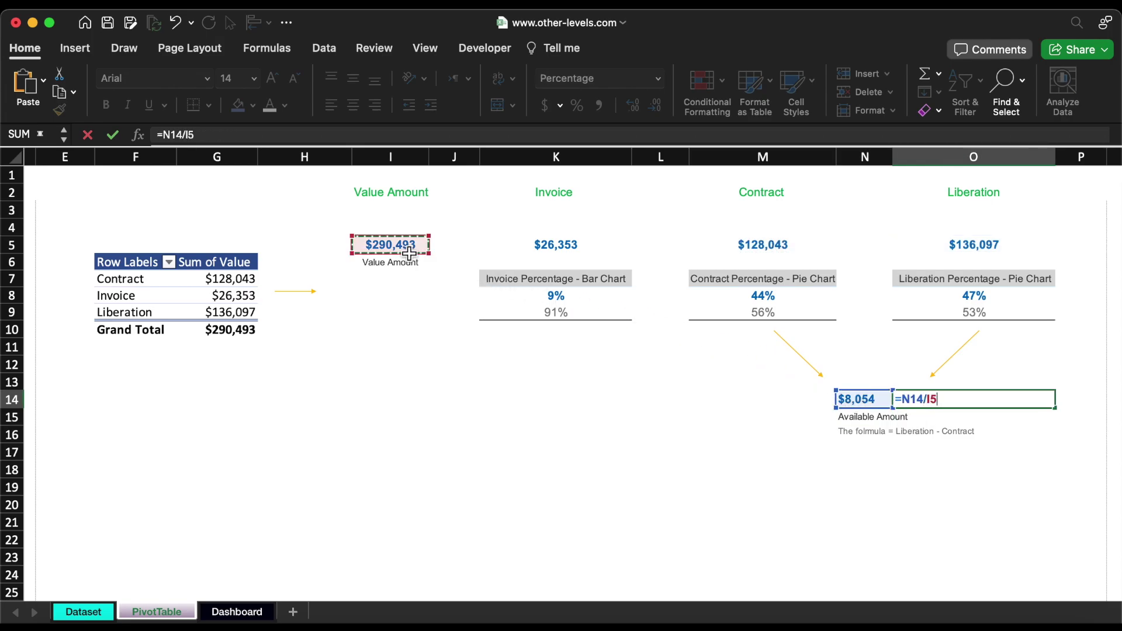
pyautogui.press('Return')
# Step: On the Dashboard sheet, duplicate the Liberation Amount label at the top of its card and link the copy to PivotTable cell O8
pyautogui.click(248, 611)
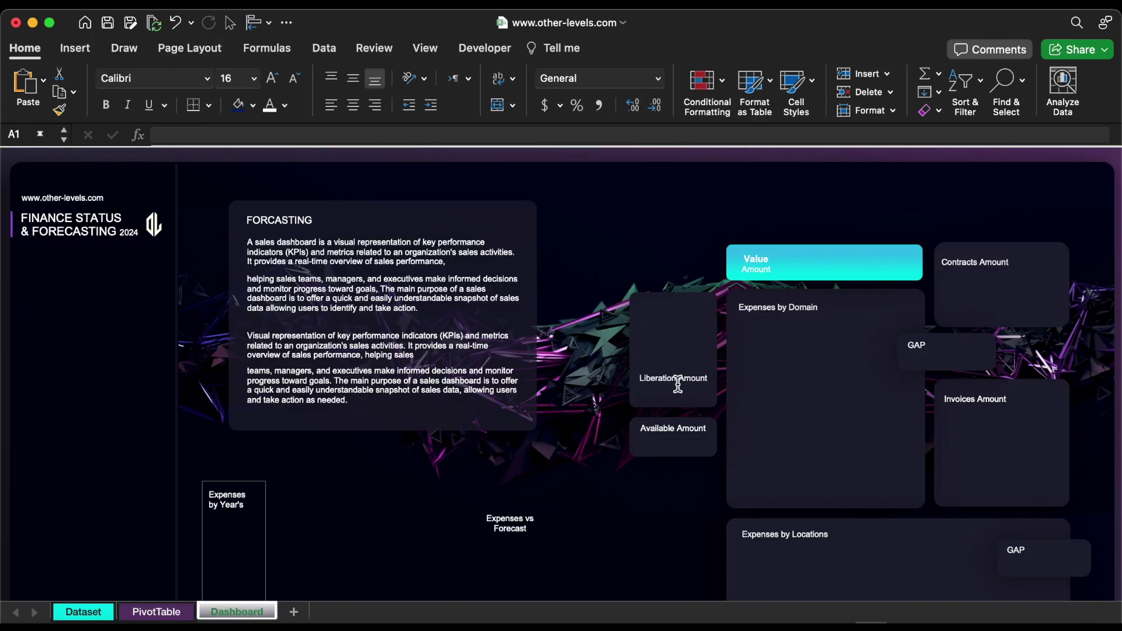
pyautogui.moveTo(678, 384); pyautogui.dragTo(678, 322)
pyautogui.click(543, 135)
pyautogui.write('=')
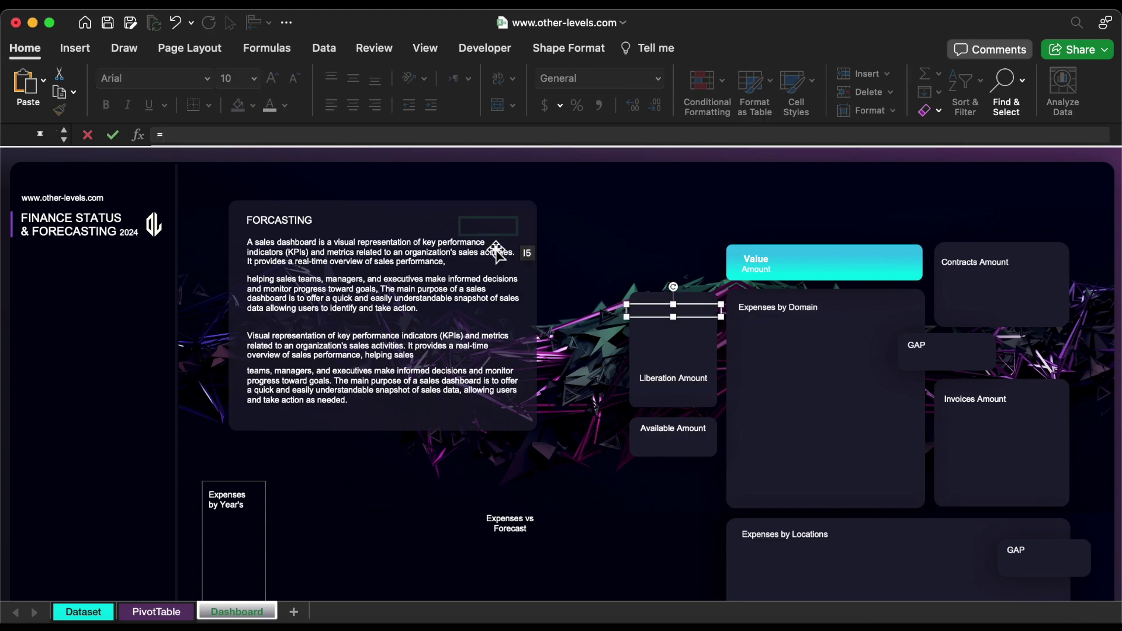
pyautogui.click(156, 612)
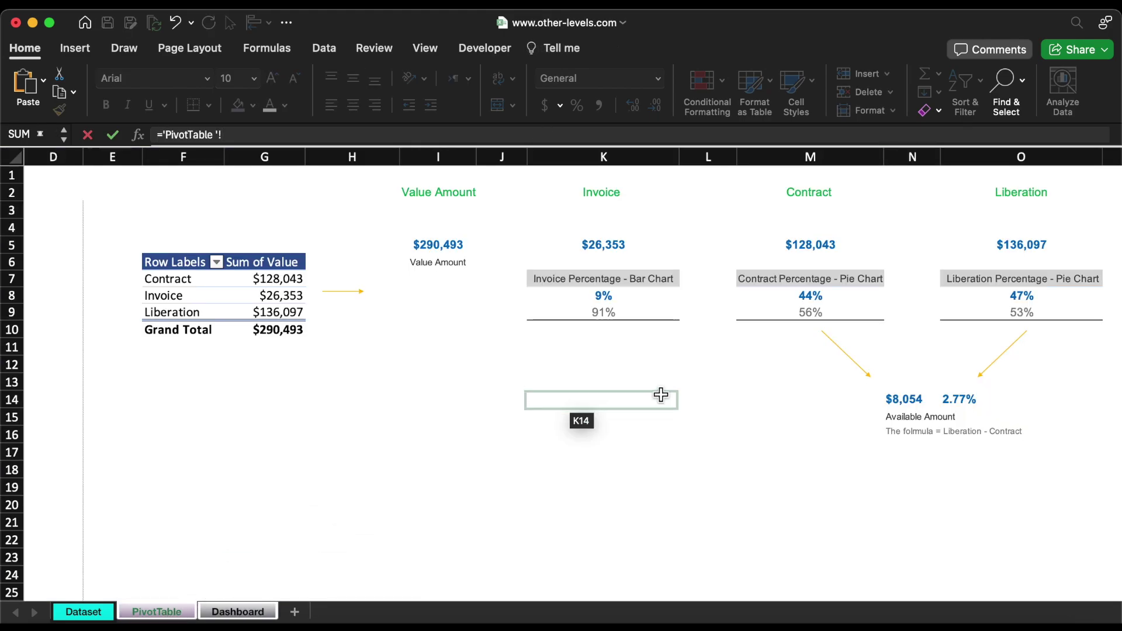
pyautogui.click(1022, 296)
pyautogui.press('Return')
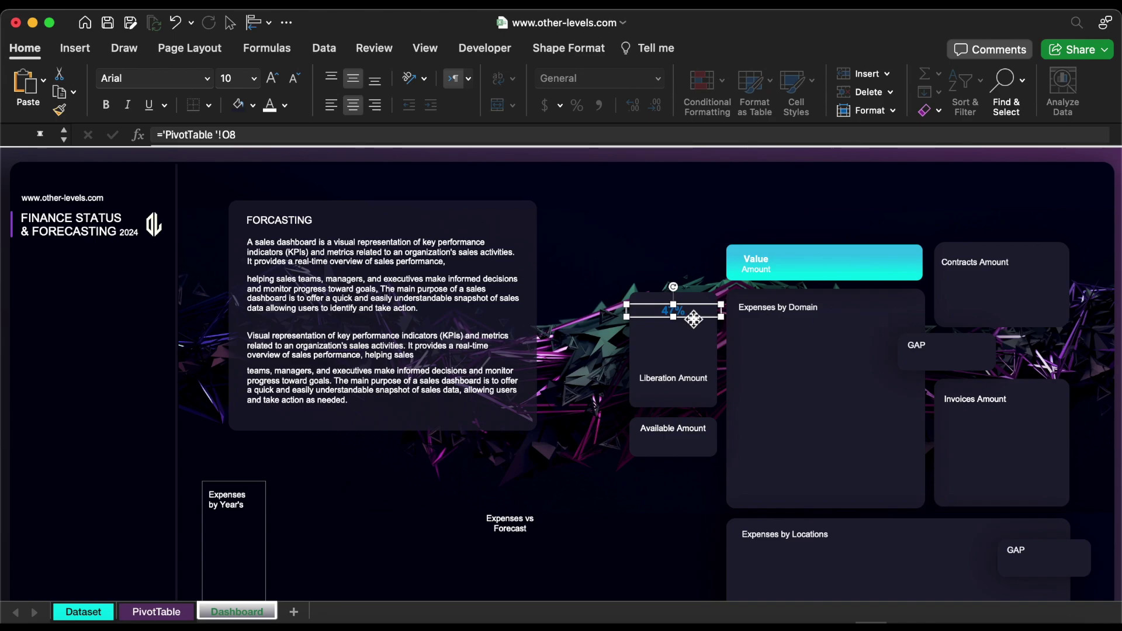
# Step: Duplicate the liberation percentage text box below the Liberation Amount label and link the copy to PivotTable cell O5
pyautogui.keyDown('alt'); pyautogui.moveTo(694, 319); pyautogui.dragTo(694, 404); pyautogui.keyUp('alt')
pyautogui.hotkey('shift', 'Left')
pyautogui.hotkey('shift', 'Left')
pyautogui.hotkey('shift', 'Left')
pyautogui.hotkey('shift', 'Left')
pyautogui.hotkey('shift', 'Left')
pyautogui.hotkey('shift', 'Left')
pyautogui.hotkey('shift', 'Left')
pyautogui.hotkey('shift', 'Left')
pyautogui.hotkey('shift', 'Left')
pyautogui.hotkey('shift', 'Left')
pyautogui.hotkey('shift', 'Left')
pyautogui.hotkey('shift', 'Left')
pyautogui.hotkey('shift', 'Left')
pyautogui.hotkey('shift', 'Left')
pyautogui.hotkey('shift', 'Left')
pyautogui.hotkey('shift', 'Left')
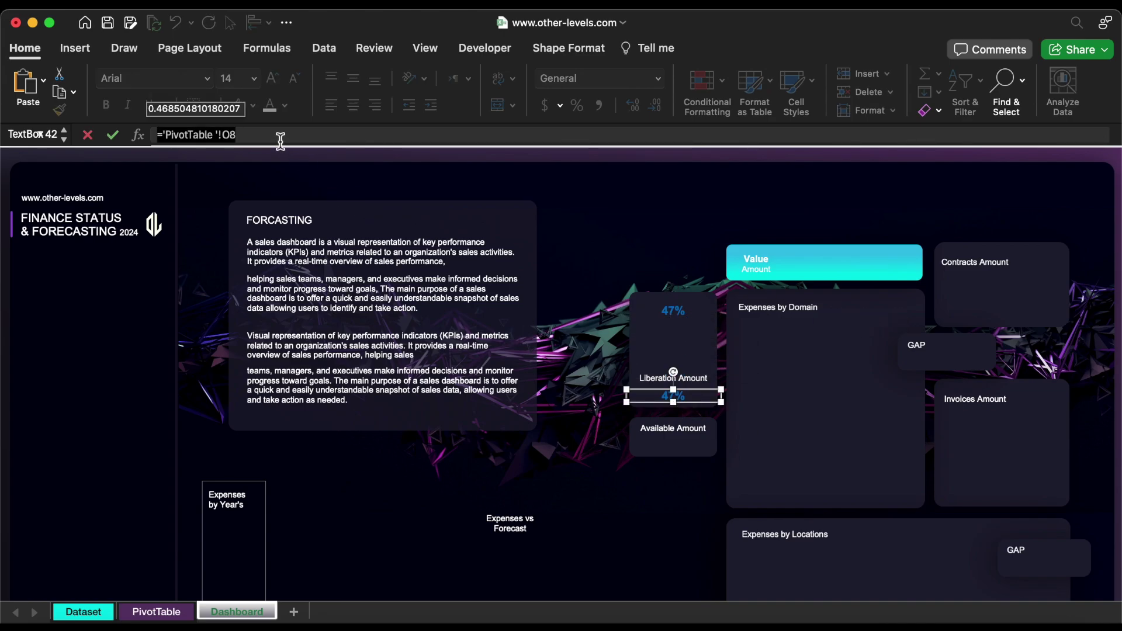
pyautogui.press('BackSpace')
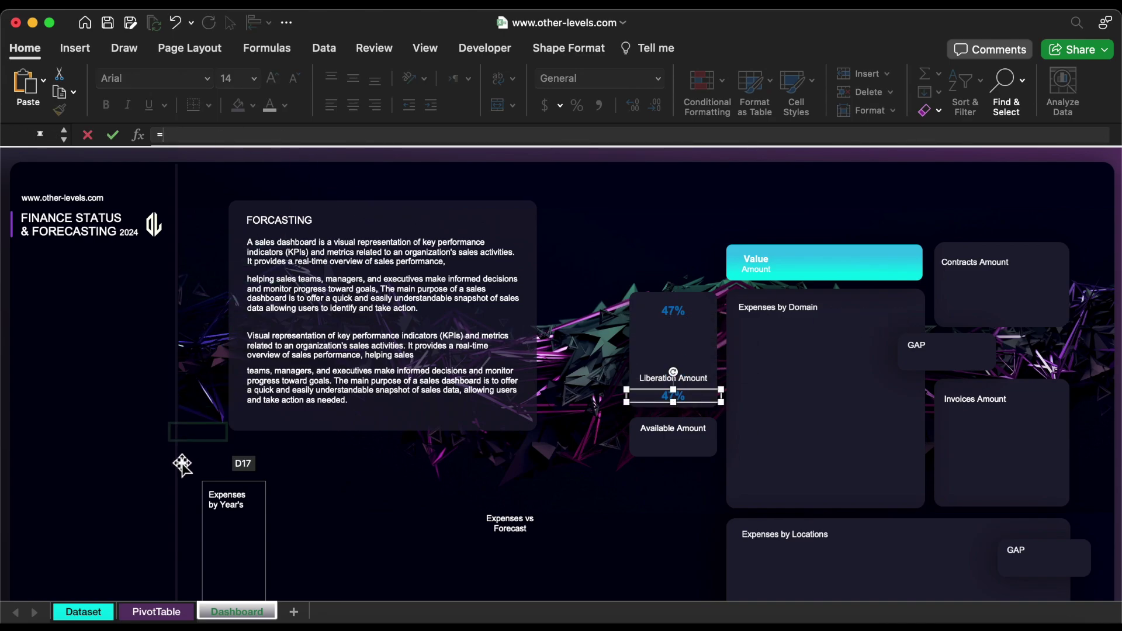
pyautogui.click(156, 612)
pyautogui.click(1022, 245)
pyautogui.press('Return')
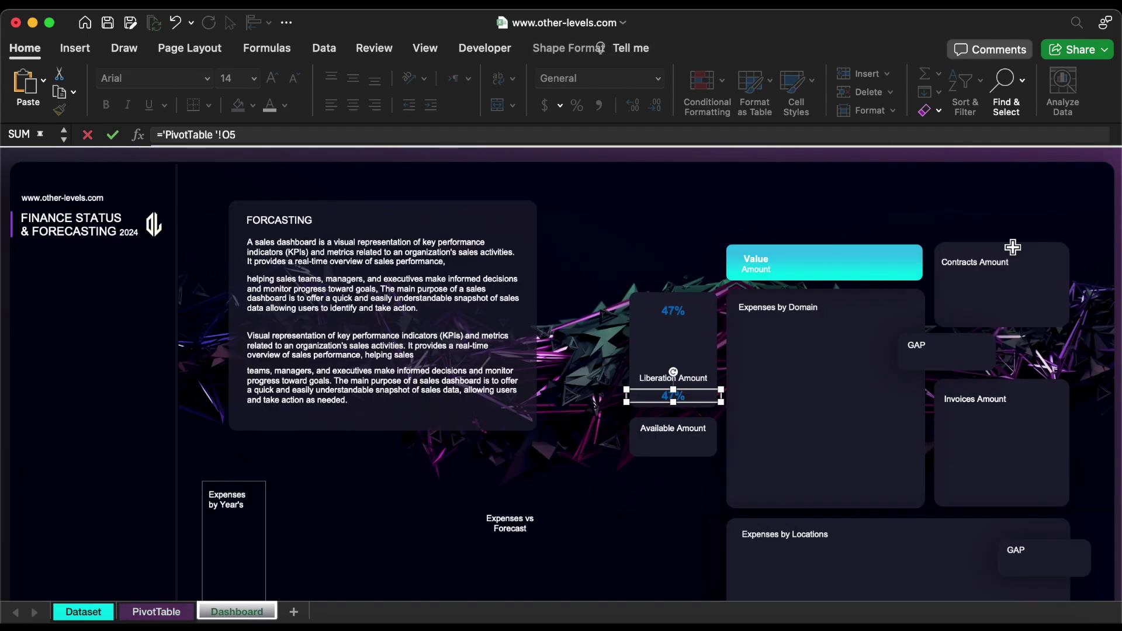
# Step: Insert a doughnut chart from PivotTable cells O8:O9, remove its title and legend, and place it below the Invoice percentages
pyautogui.click(176, 611)
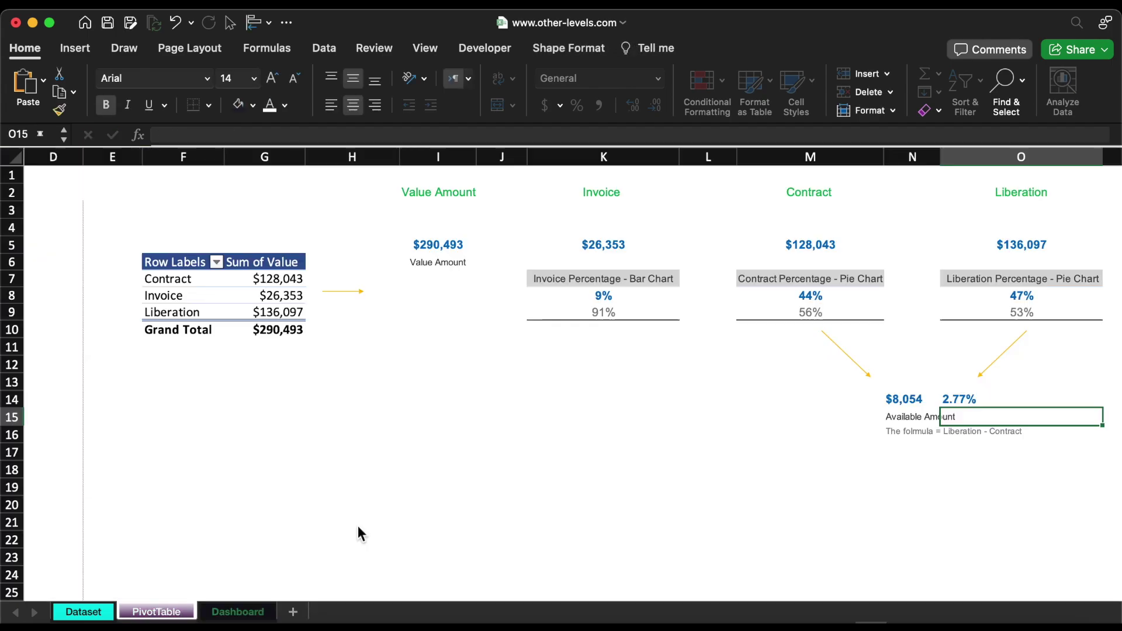
pyautogui.moveTo(993, 295); pyautogui.dragTo(993, 312)
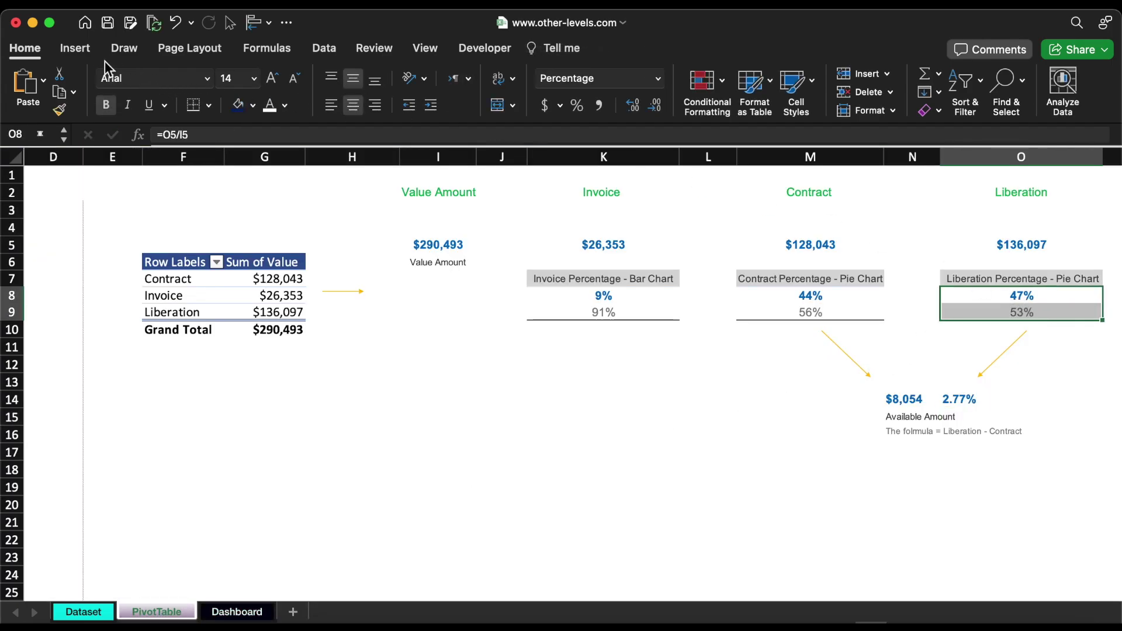
pyautogui.click(76, 48)
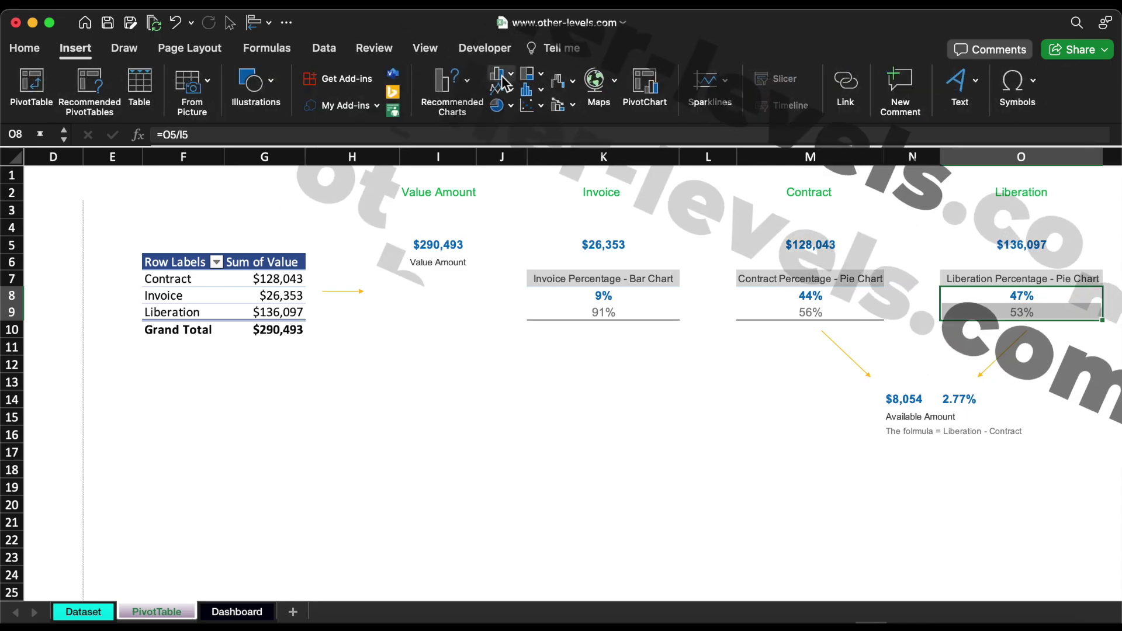
pyautogui.click(509, 105)
pyautogui.click(532, 400)
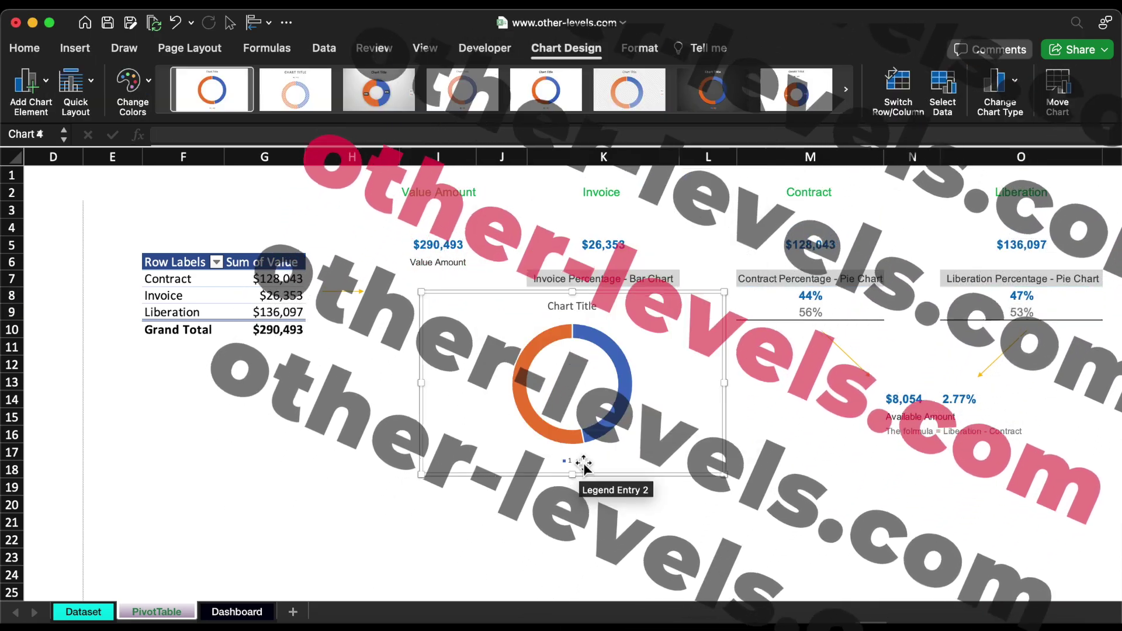
pyautogui.press('Delete')
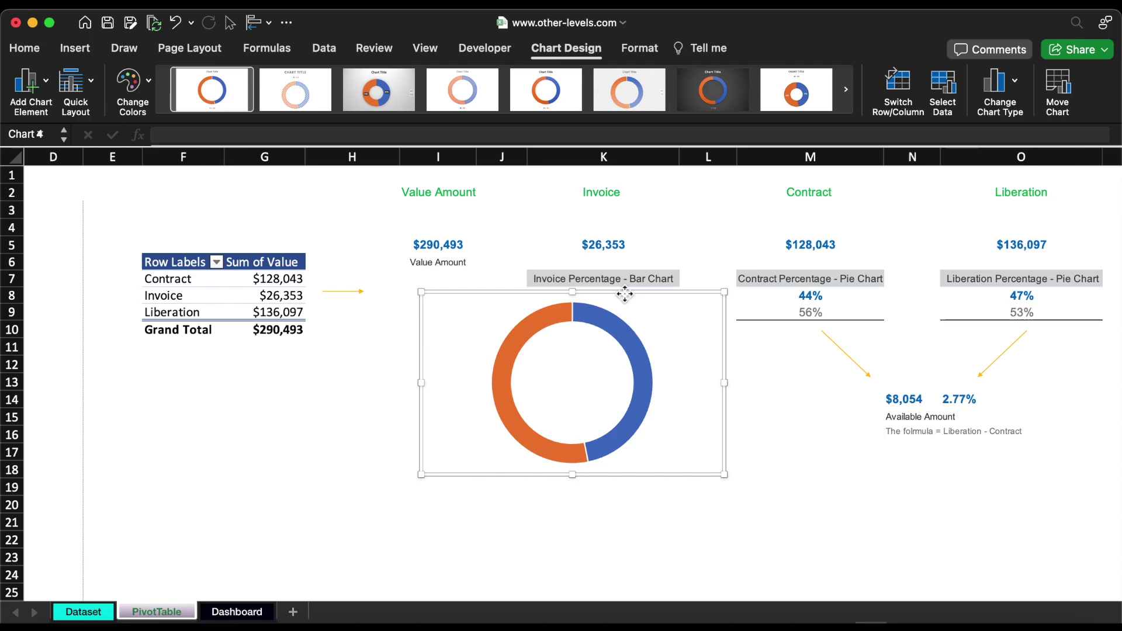
pyautogui.moveTo(622, 292); pyautogui.dragTo(492, 391)
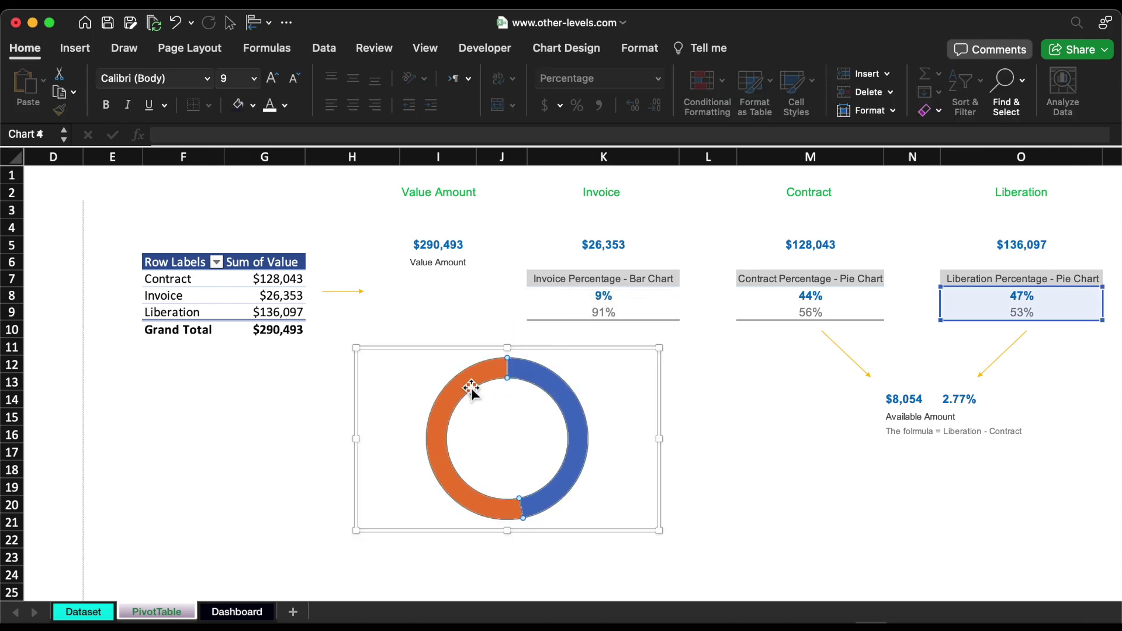
# Step: Fill the doughnut's orange remainder segment with a very dark teal custom colour
pyautogui.click(471, 388)
pyautogui.click(253, 105)
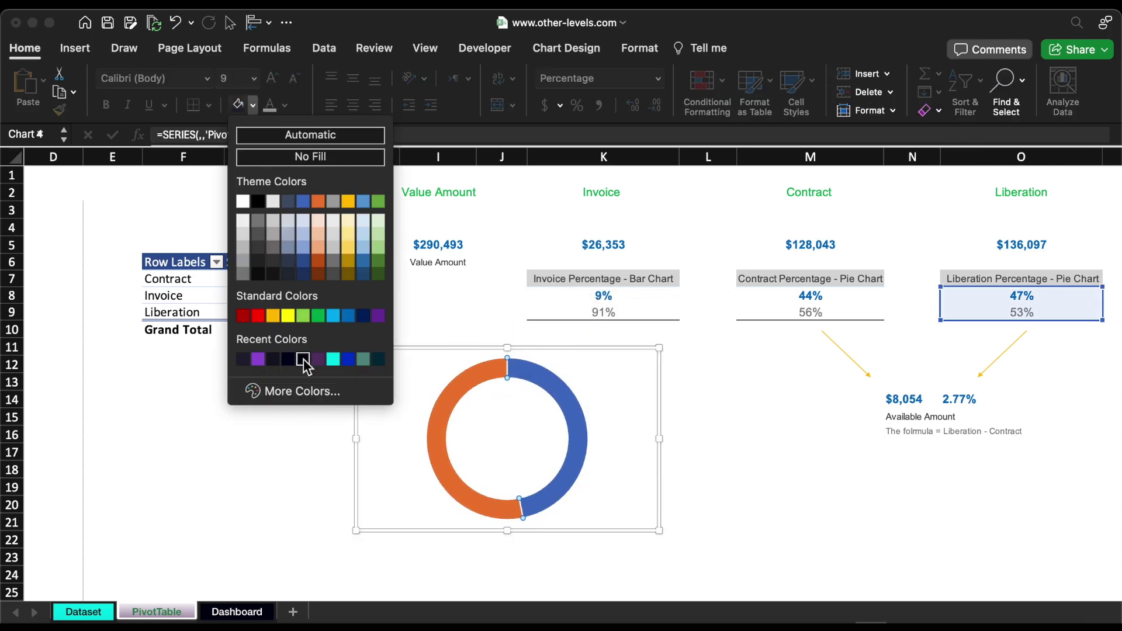
pyautogui.click(304, 389)
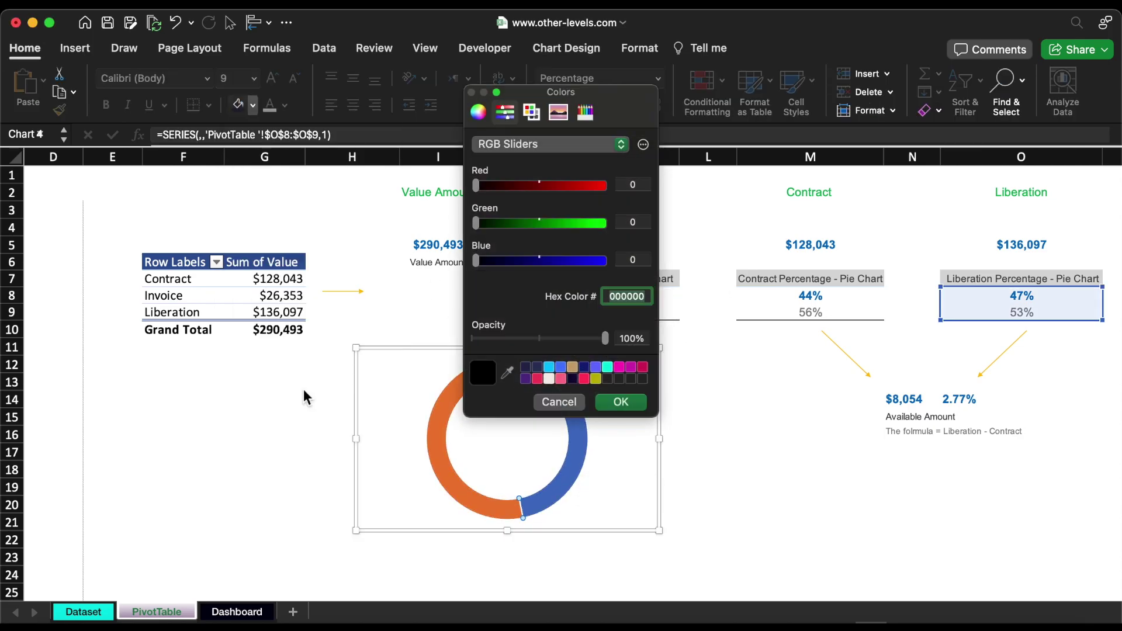
pyautogui.click(622, 403)
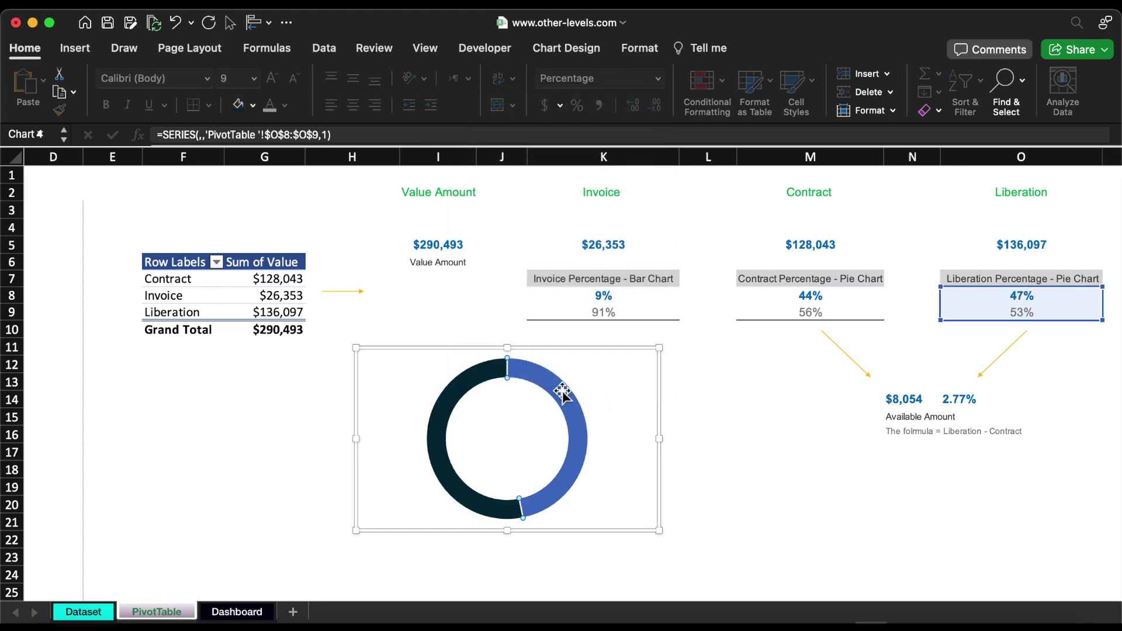
# Step: Fill the doughnut's blue liberation segment with the custom colour 548D84
pyautogui.click(253, 105)
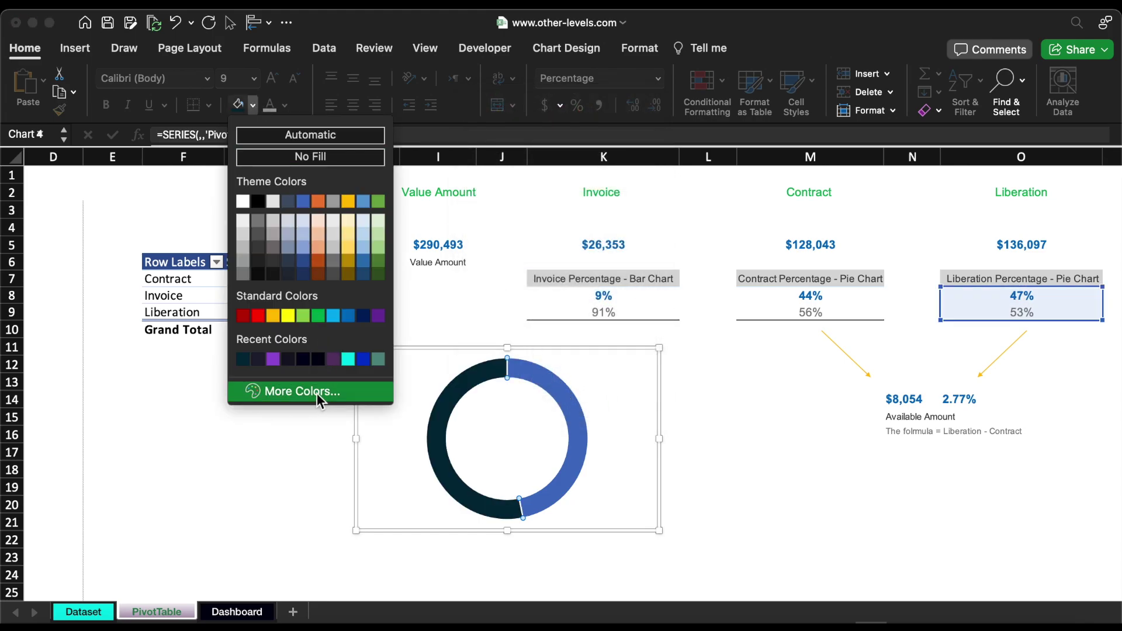
pyautogui.click(316, 394)
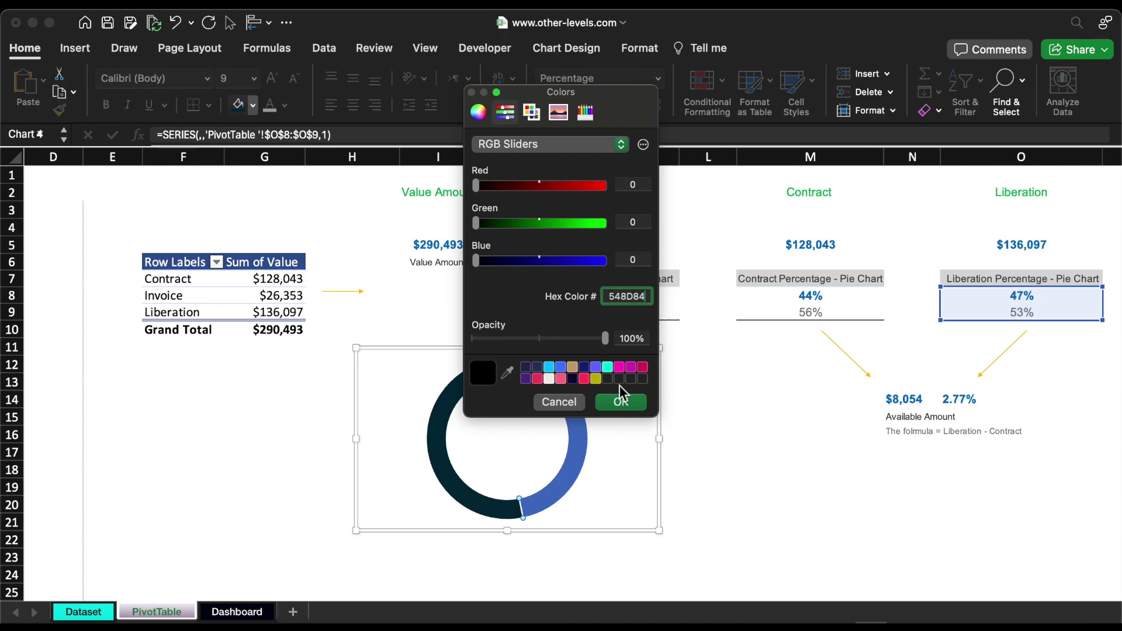
pyautogui.click(621, 402)
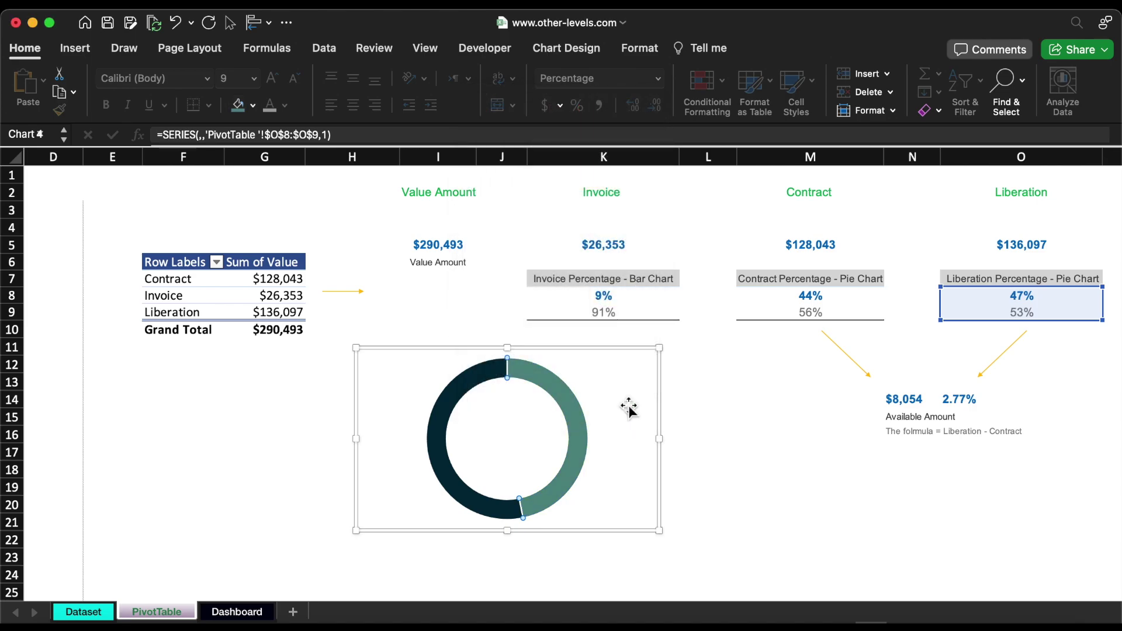
# Step: Remove the fill and outline from the doughnut chart's background area
pyautogui.click(585, 357)
pyautogui.click(253, 105)
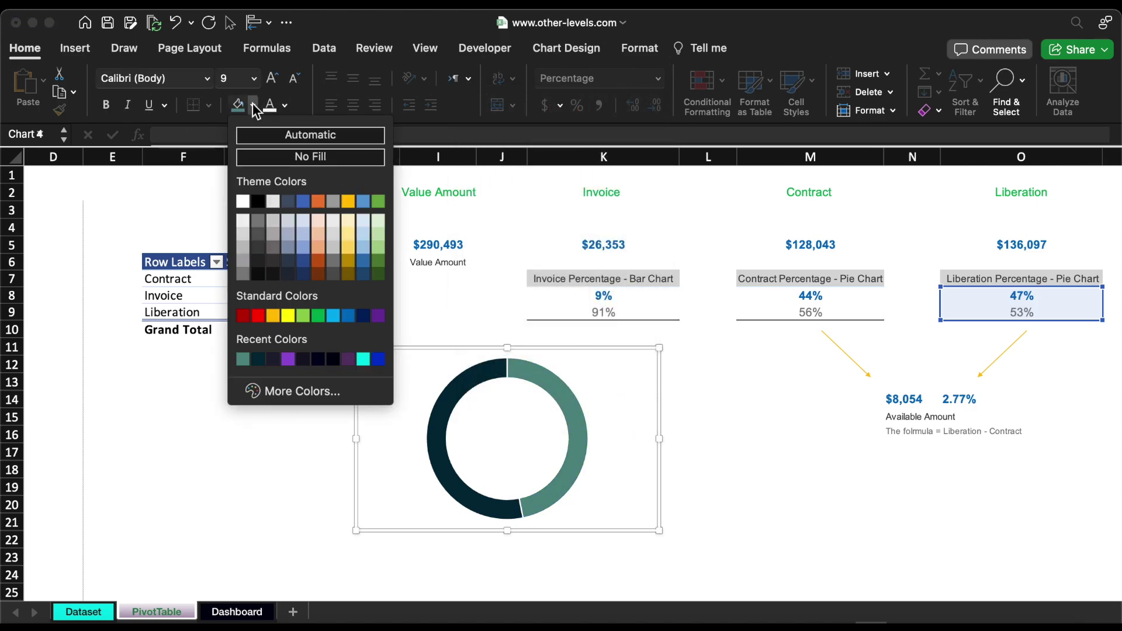
pyautogui.click(267, 153)
pyautogui.click(654, 54)
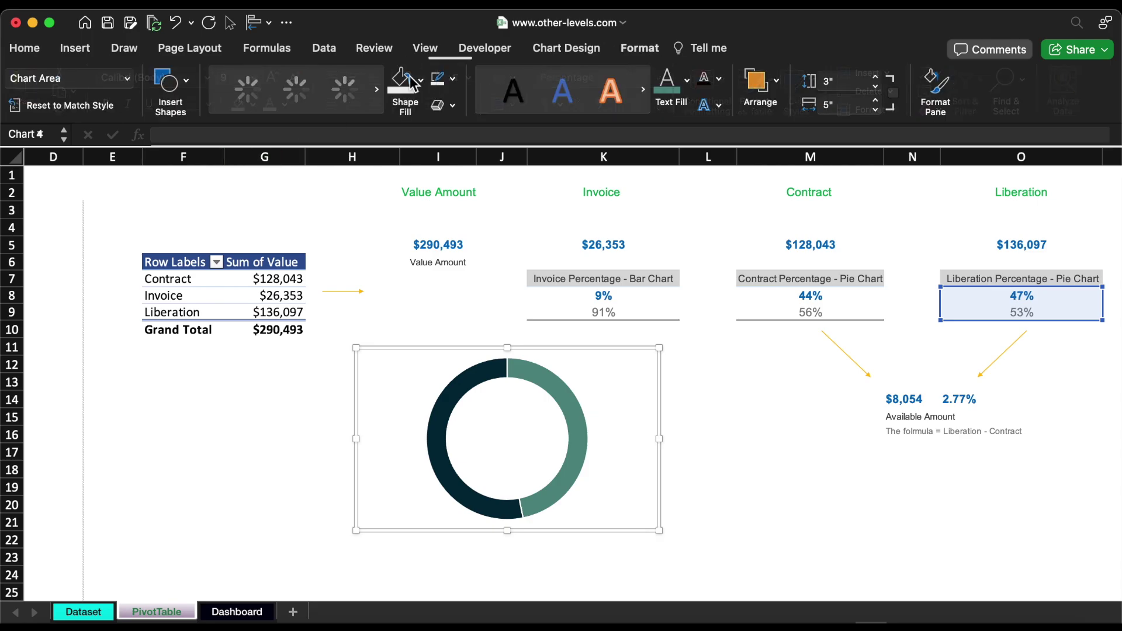
pyautogui.click(455, 78)
pyautogui.click(474, 130)
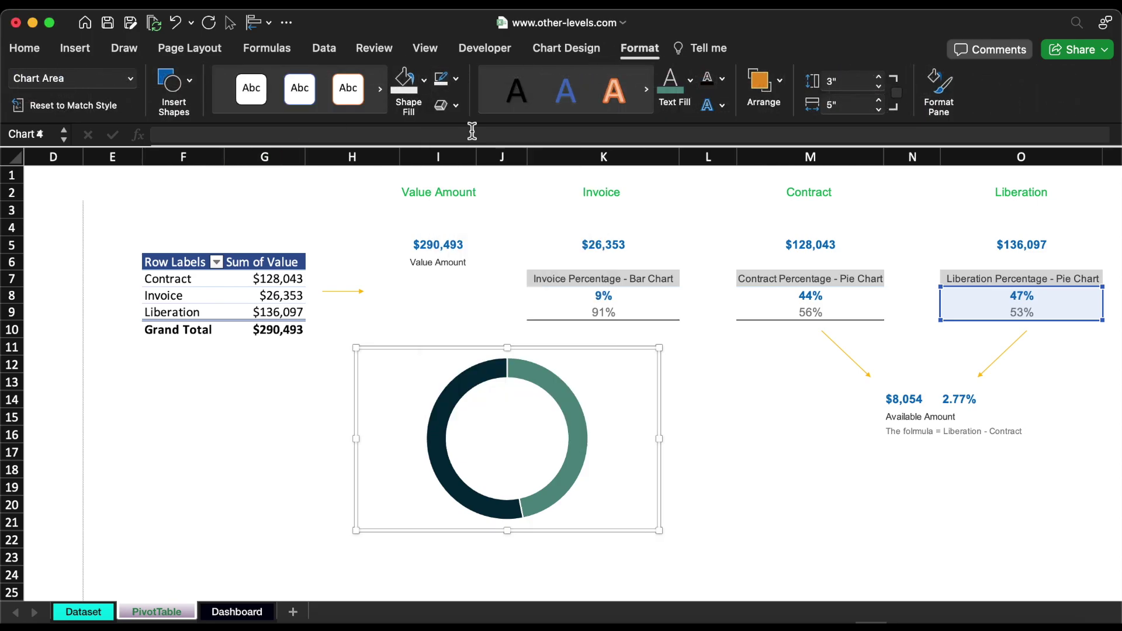
# Step: Increase the Liberation doughnut's hole size for a thinner ring and resize the chart to 0.9" high by 1.06" wide
pyautogui.doubleClick(536, 374)
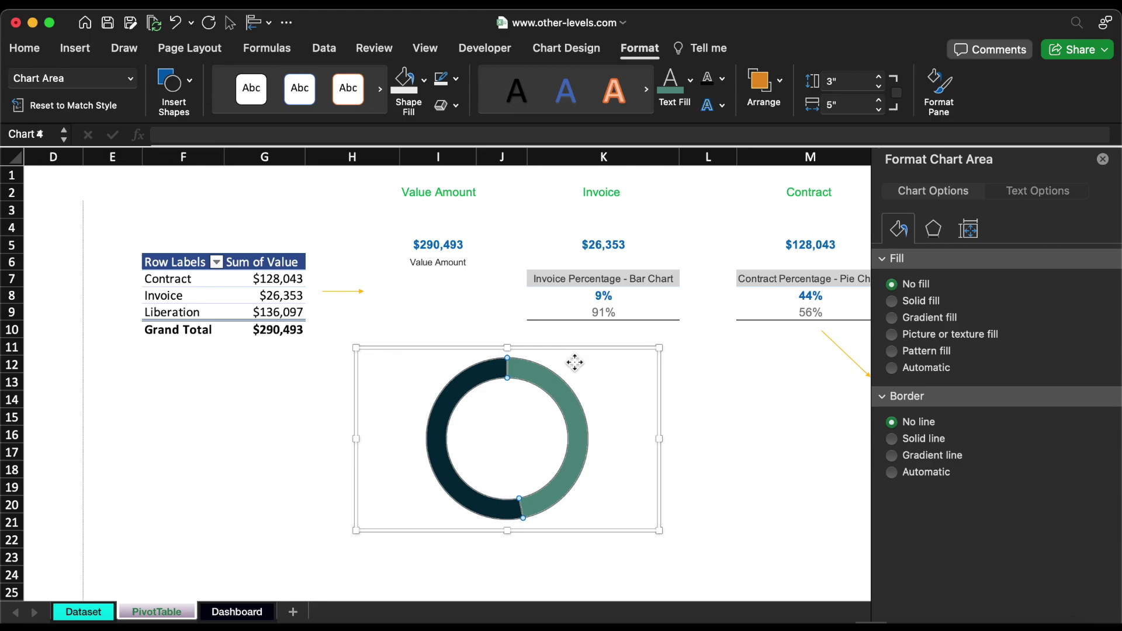
pyautogui.click(968, 199)
pyautogui.click(1100, 306)
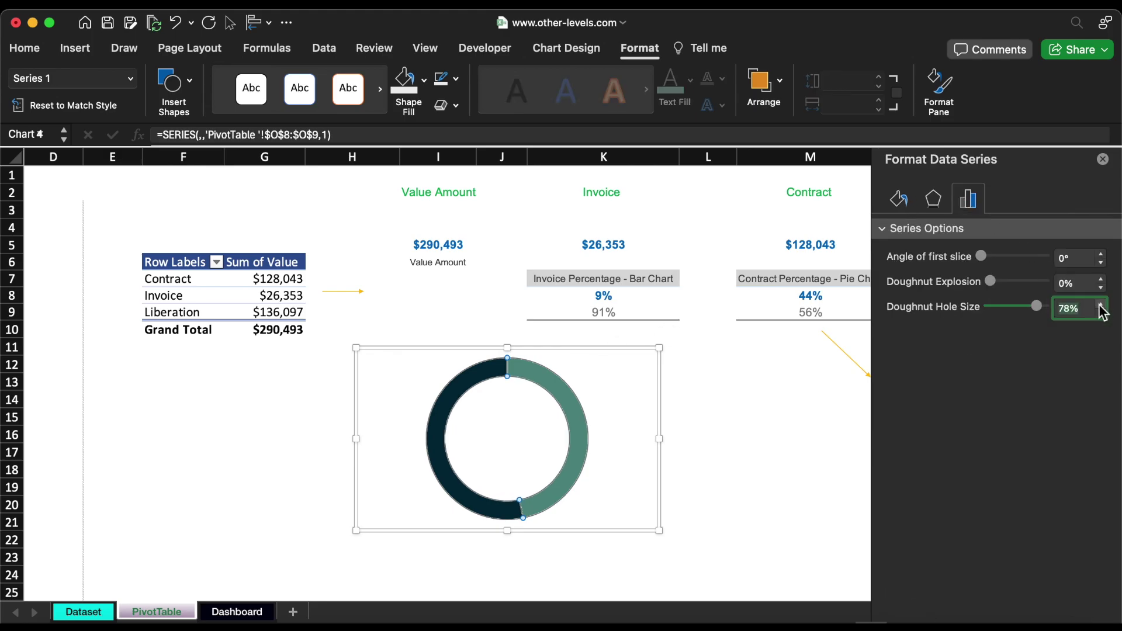
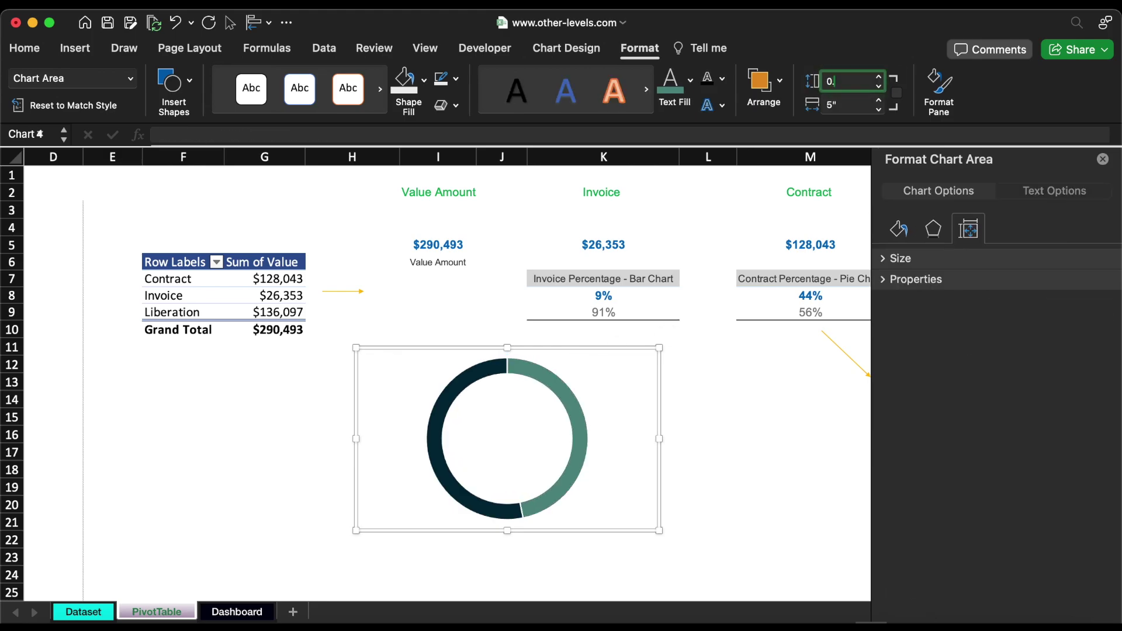
pyautogui.press('Tab')
pyautogui.write('1.06')
pyautogui.press('Return')
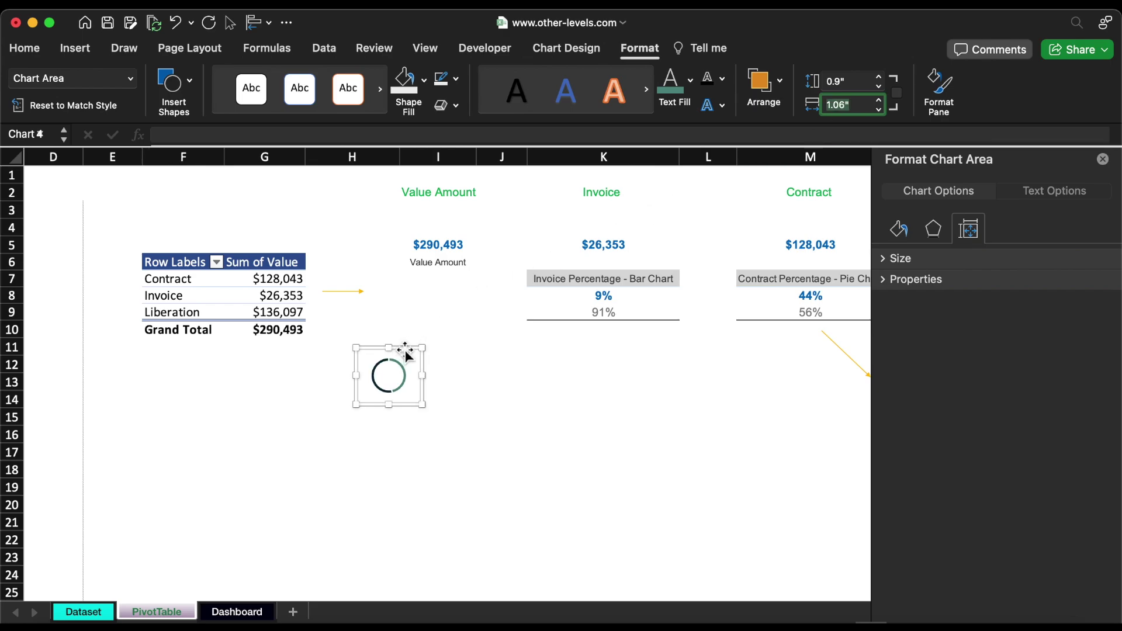
# Step: Move the doughnut chart to the Dashboard sheet's Liberation Amount card and remove the outline of its ring
pyautogui.press('cmd+x')
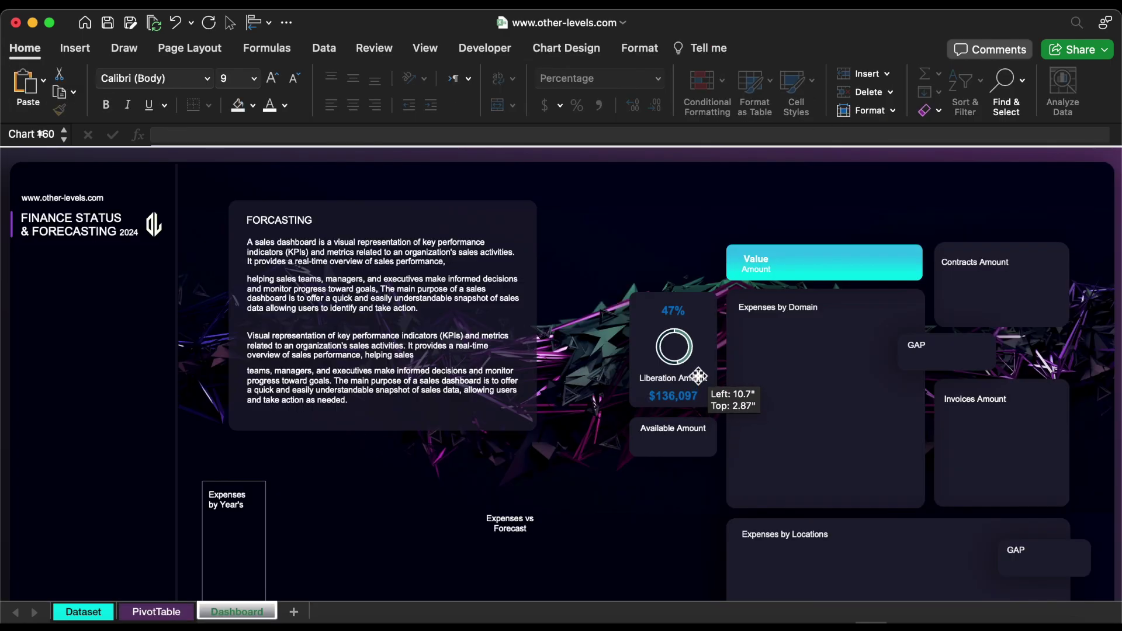
pyautogui.moveTo(690, 355); pyautogui.dragTo(692, 360)
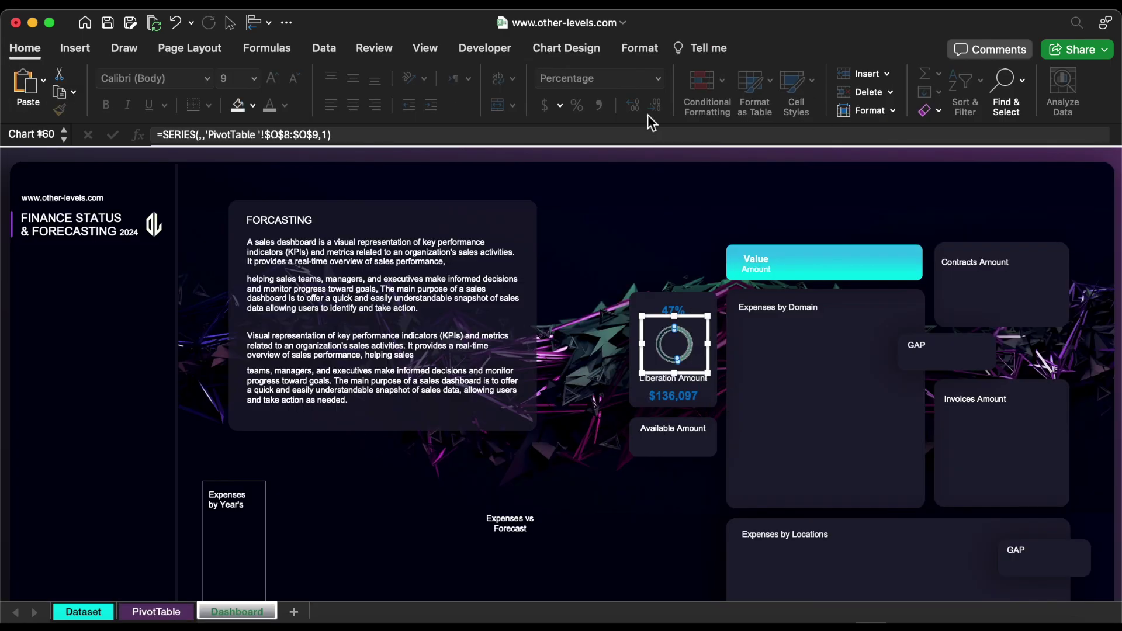
pyautogui.click(640, 51)
pyautogui.click(460, 83)
pyautogui.click(469, 130)
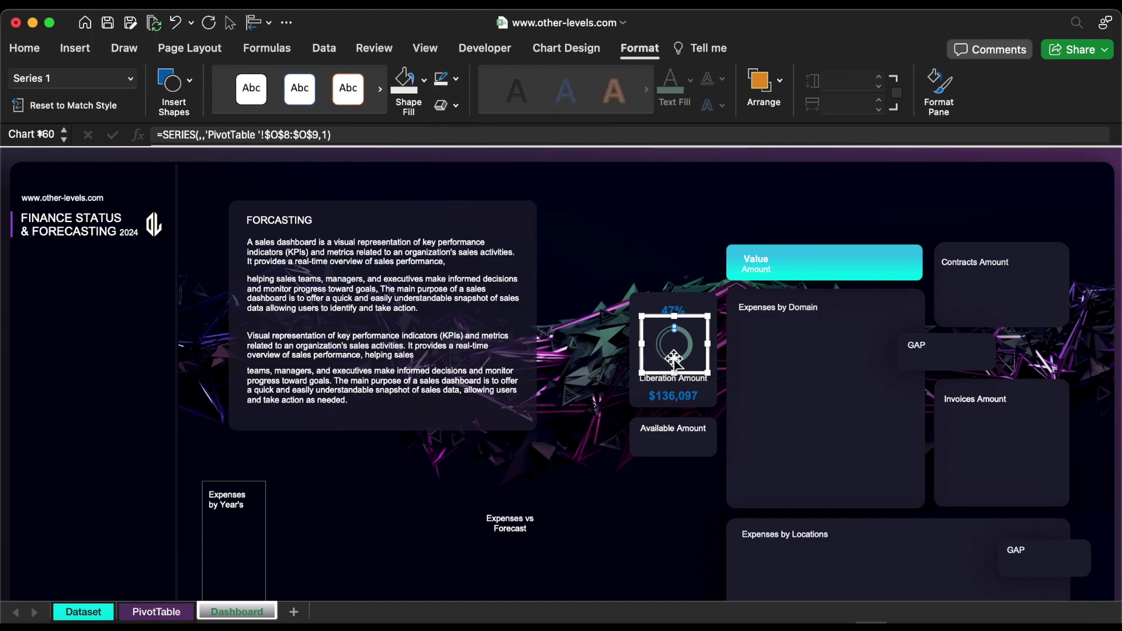
# Step: Change the font colour of the Liberation card's amount and percentage text boxes to white
pyautogui.click(677, 396)
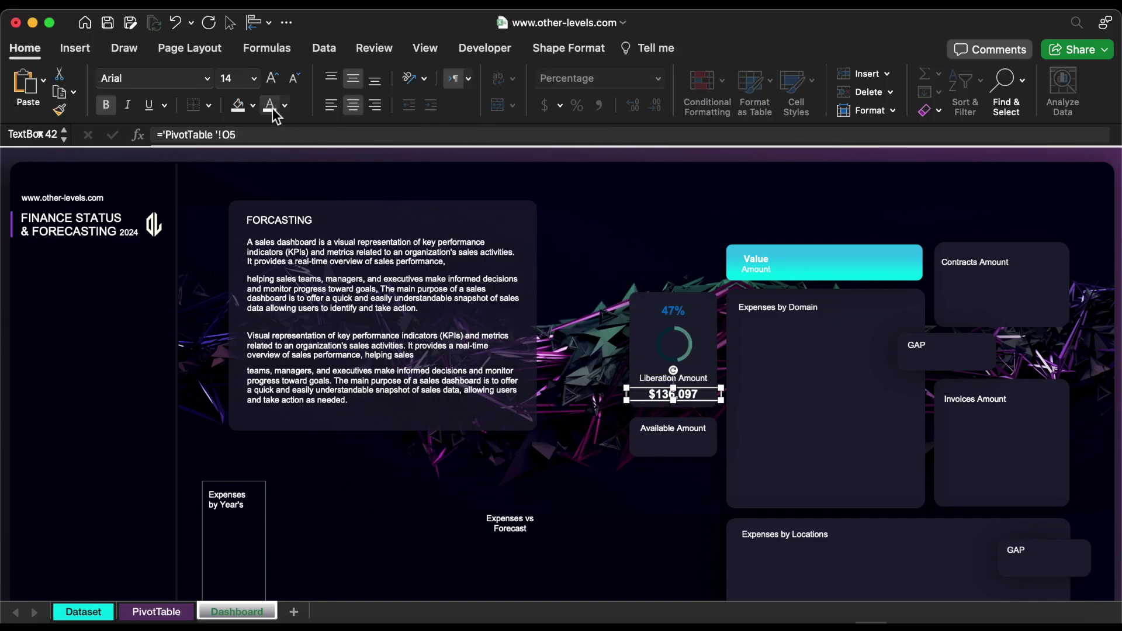
pyautogui.click(676, 314)
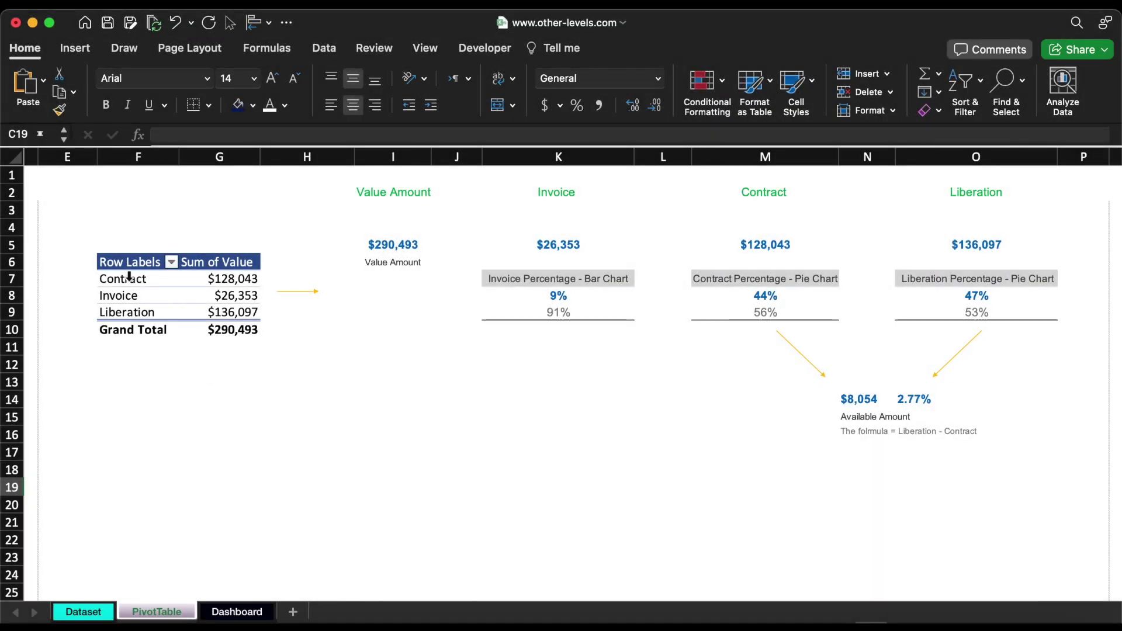
# Step: Copy the Type PivotTable from the PivotTable sheet and paste it at R13 in the Expenses by Domain section
pyautogui.click(129, 272)
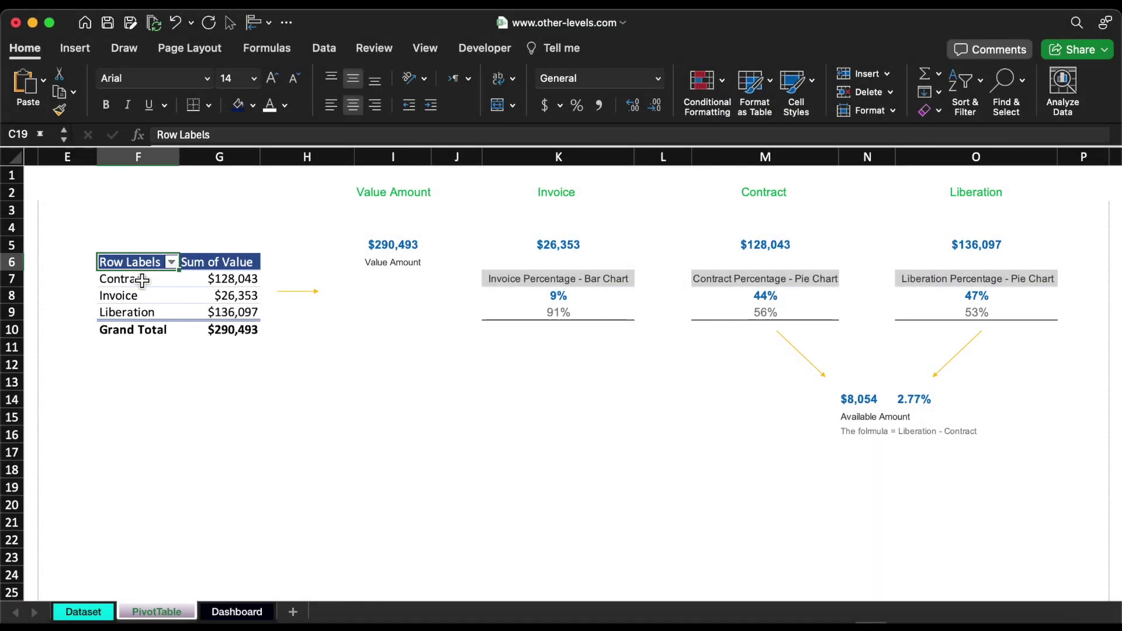
pyautogui.hscroll(5, 453, 434)
pyautogui.click(766, 388)
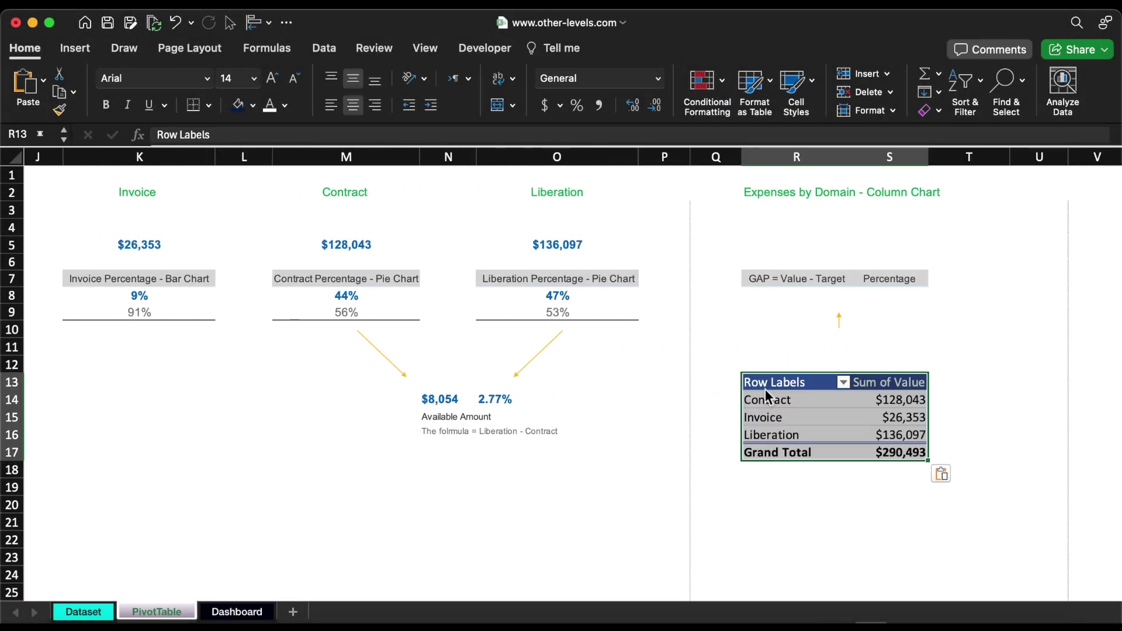
# Step: Rearrange the copied PivotTable with Type as a filter, Domain as rows, and Target added to the values beside Value
pyautogui.hscroll(3, 766, 388)
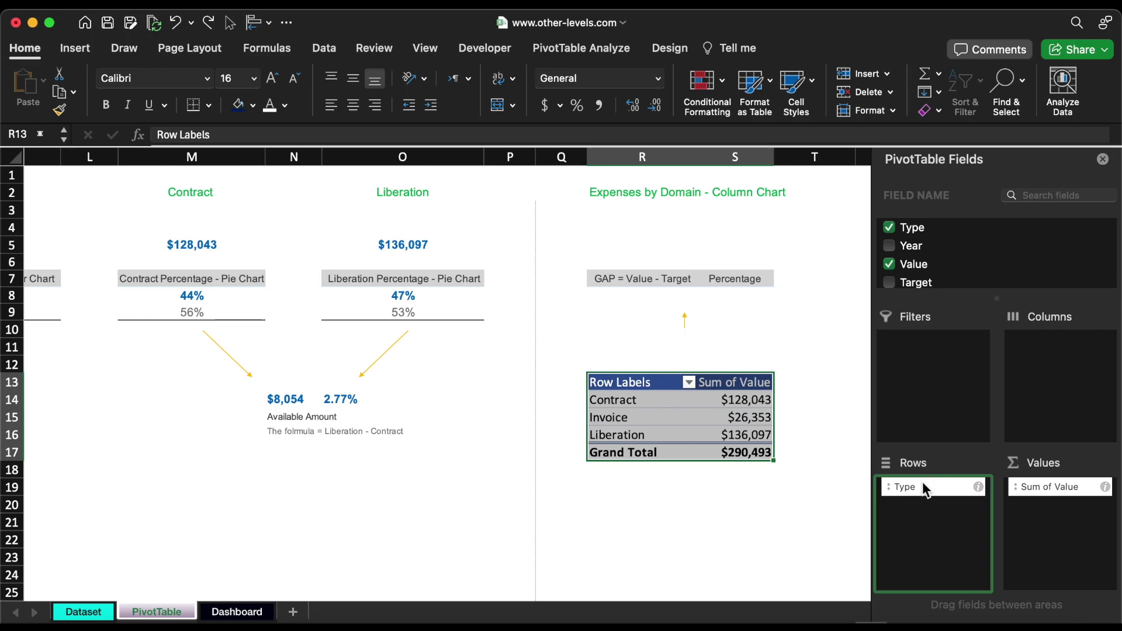
pyautogui.moveTo(922, 482); pyautogui.dragTo(925, 416)
pyautogui.scroll(-2, 913, 242)
pyautogui.moveTo(917, 248); pyautogui.dragTo(1070, 507)
pyautogui.scroll(-2, 945, 269)
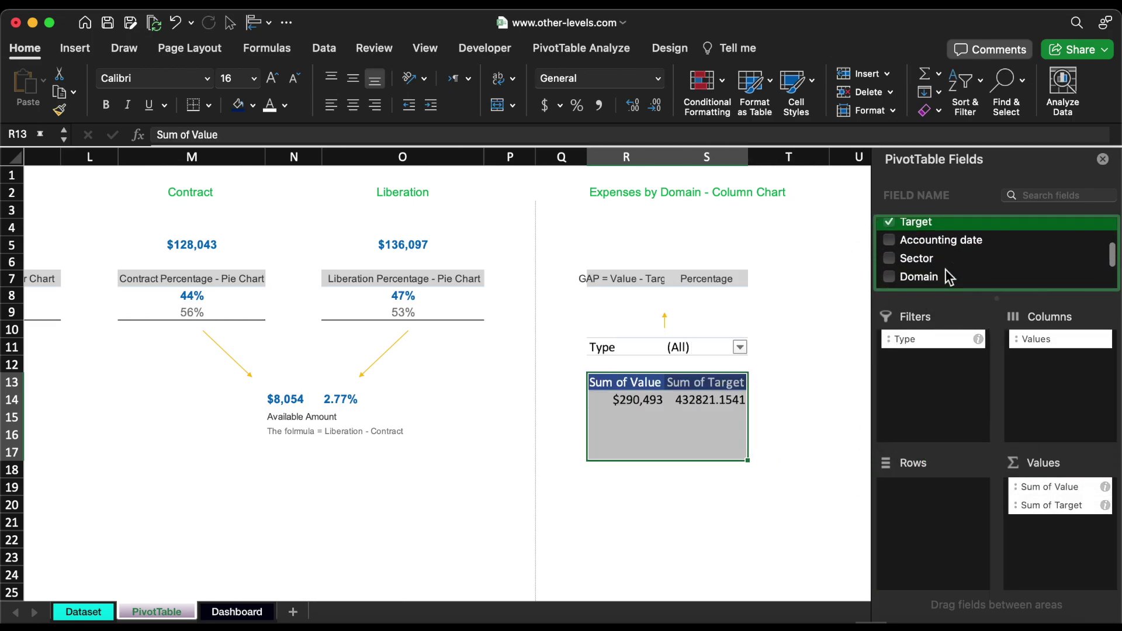
pyautogui.moveTo(918, 255); pyautogui.dragTo(925, 510)
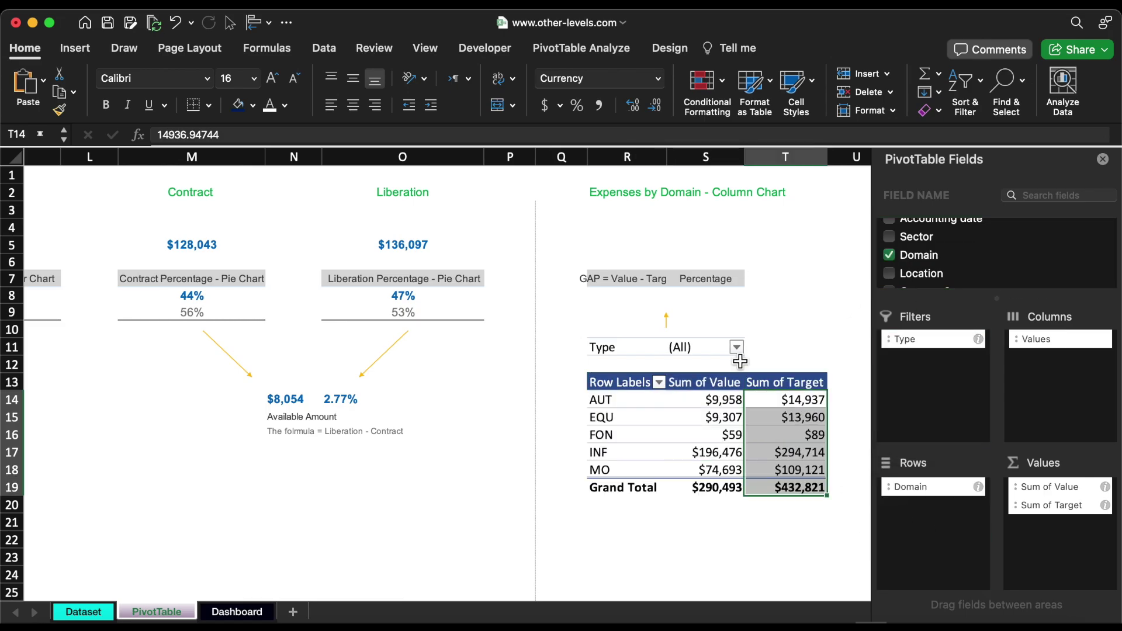
# Step: Filter the Expenses by Domain PivotTable's Type field to show only Invoice
pyautogui.click(737, 347)
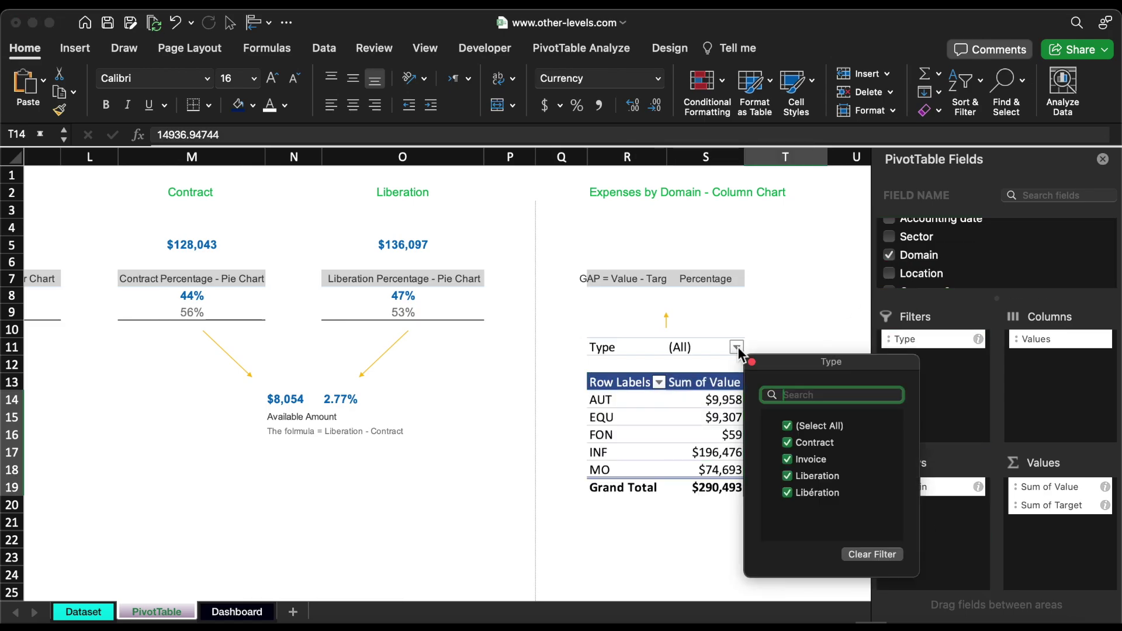
pyautogui.click(790, 425)
pyautogui.click(788, 459)
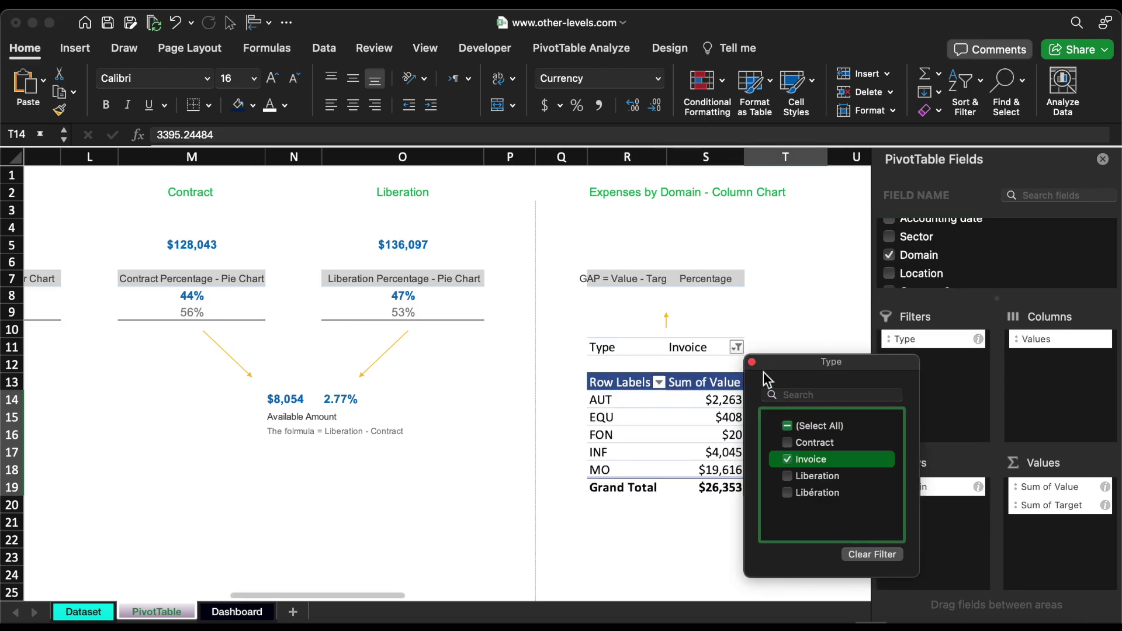
pyautogui.click(752, 362)
# Step: Calculate the GAP in R8 as the Grand Total of Value minus the Grand Total of Target
pyautogui.click(713, 296)
pyautogui.write('=')
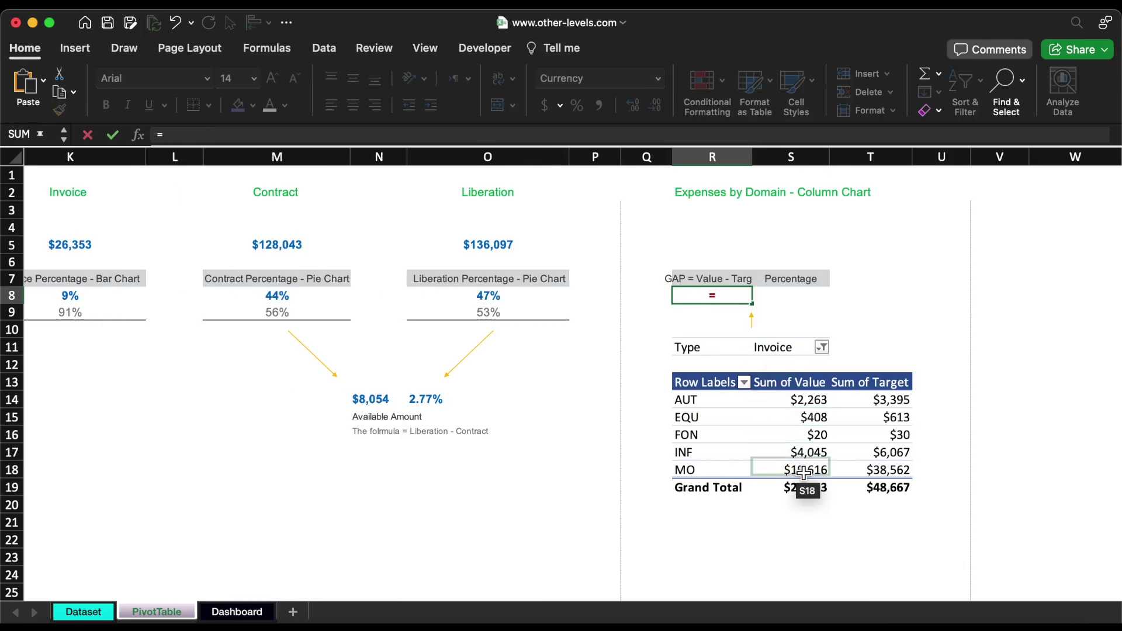
pyautogui.click(811, 490)
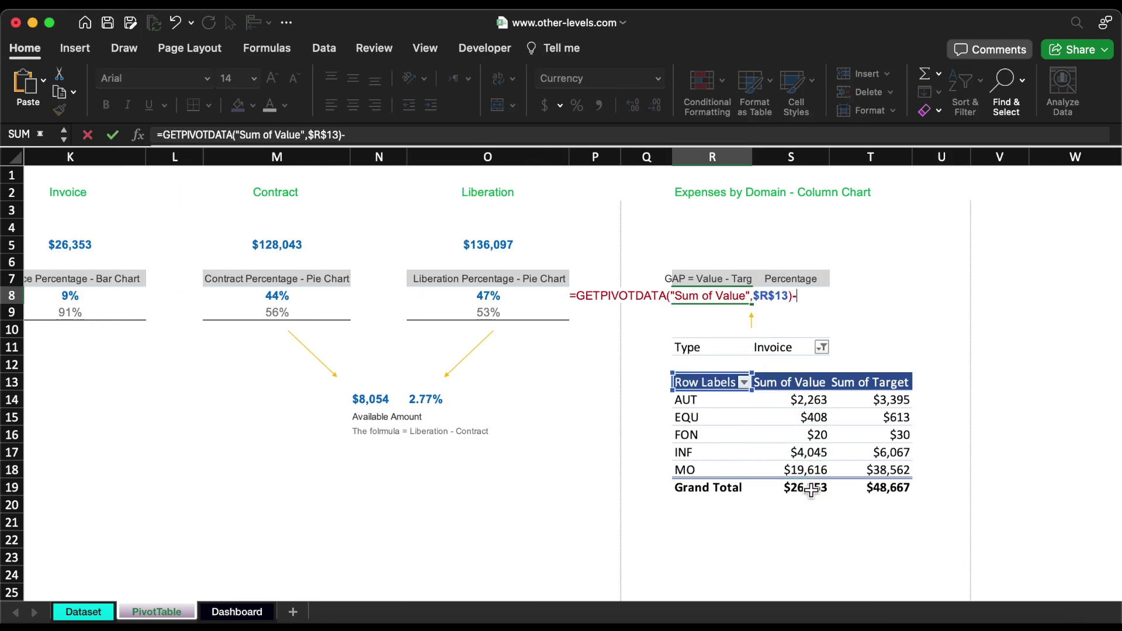
pyautogui.write('-')
pyautogui.click(882, 490)
pyautogui.press('Return')
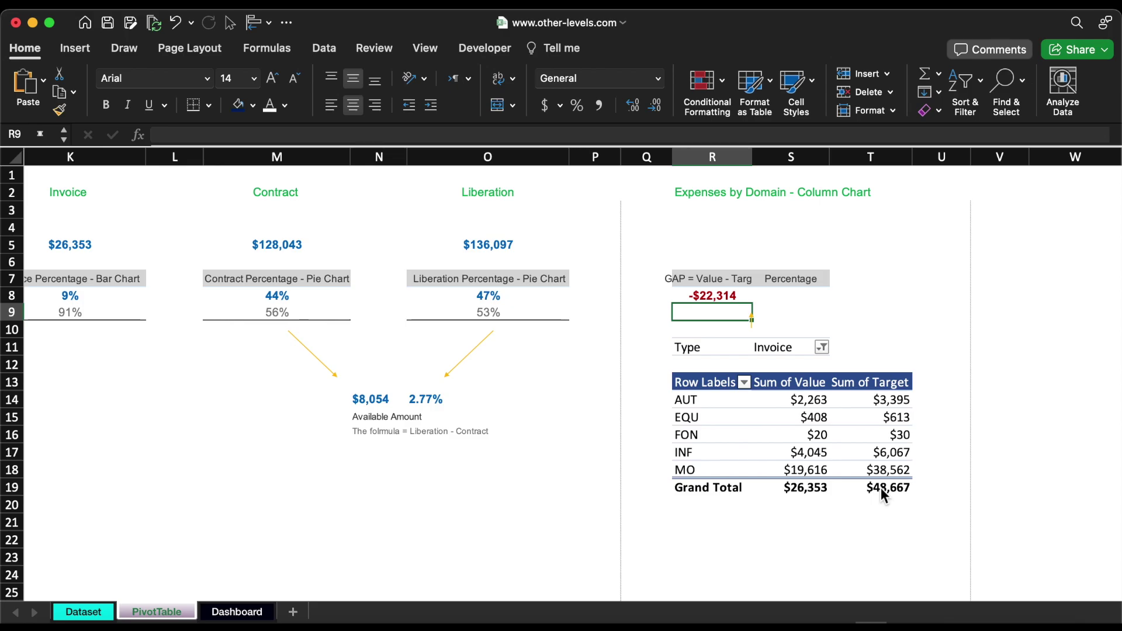
# Step: Calculate the GAP percentage in S8 by dividing R8 by the Grand Total of Value
pyautogui.click(798, 300)
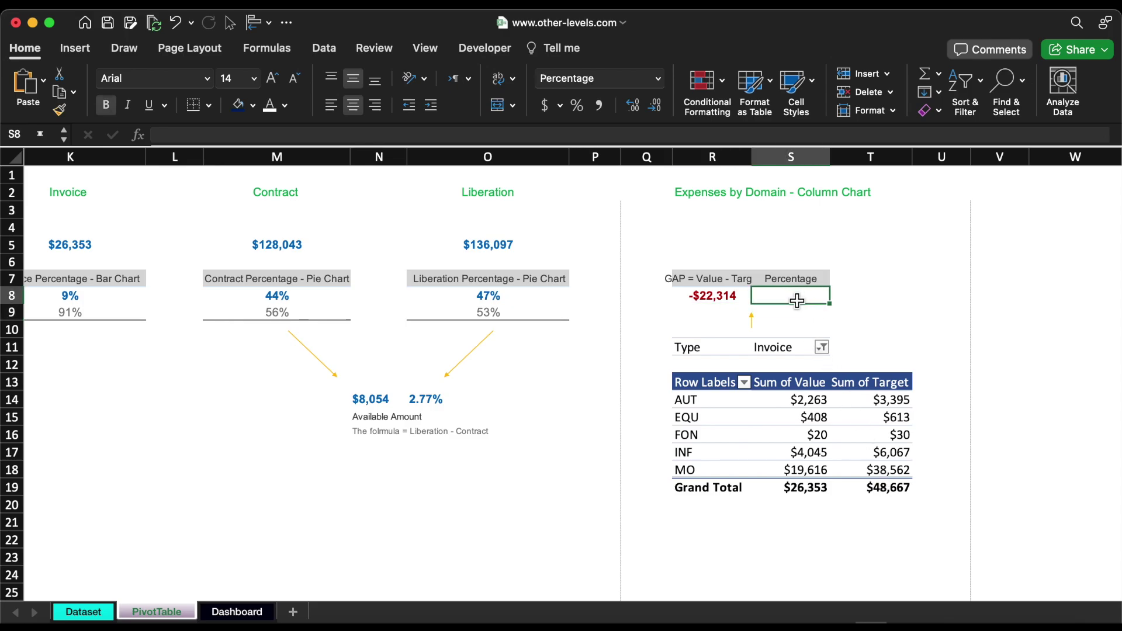
pyautogui.write('=')
pyautogui.click(714, 296)
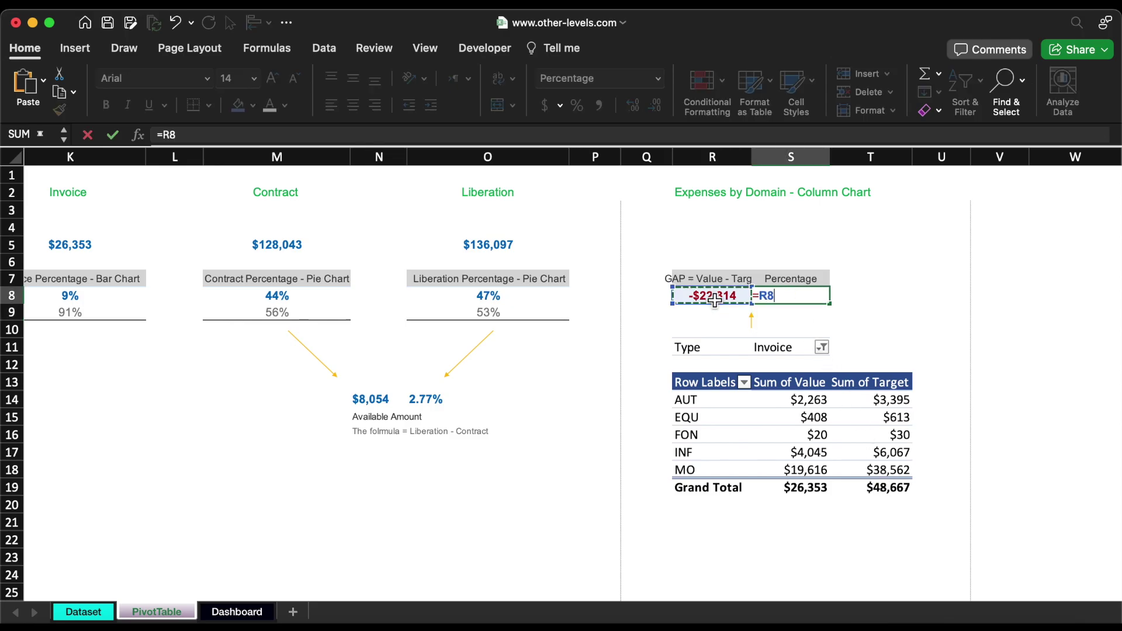
pyautogui.write('/')
pyautogui.click(798, 489)
pyautogui.press('Return')
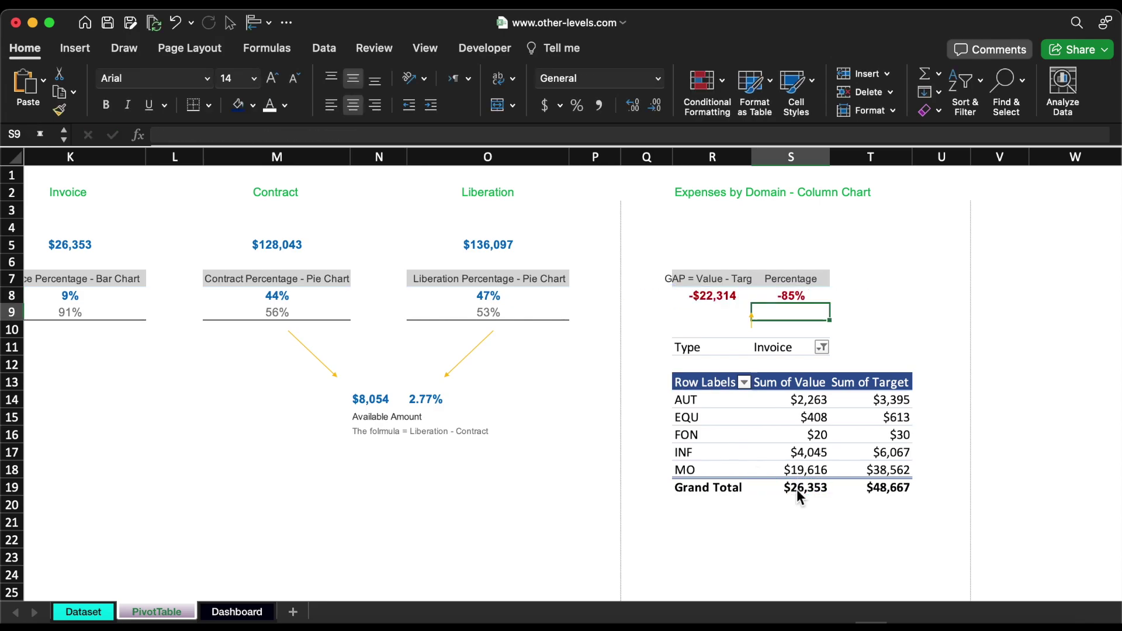
# Step: Insert a 2-D clustered column chart from the Expenses by Domain PivotTable
pyautogui.click(763, 435)
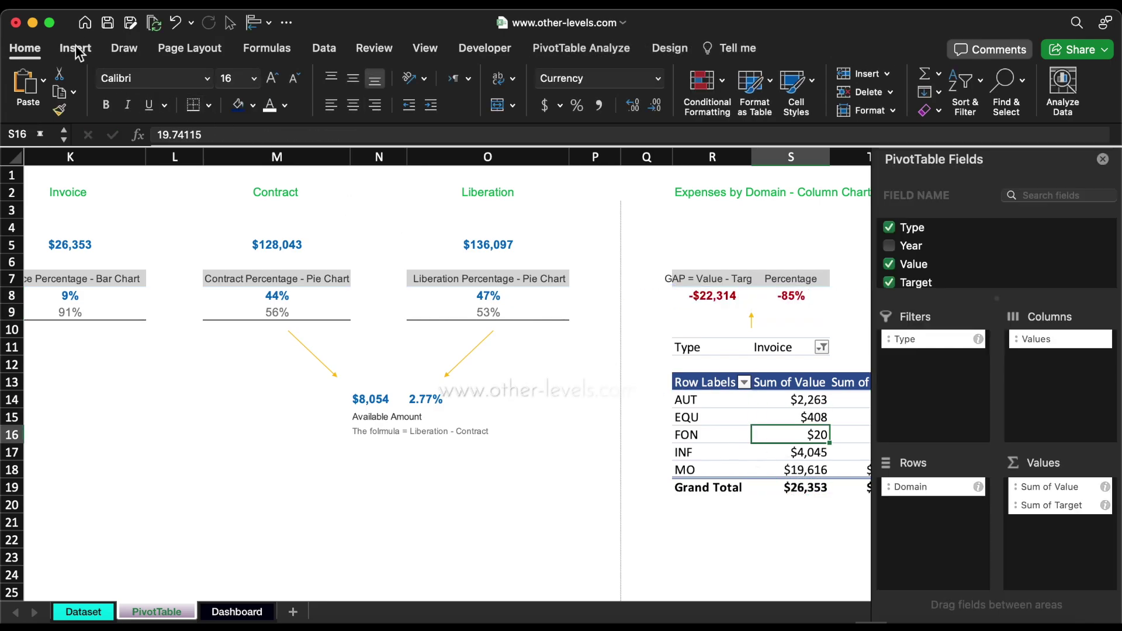
pyautogui.click(78, 51)
pyautogui.click(497, 73)
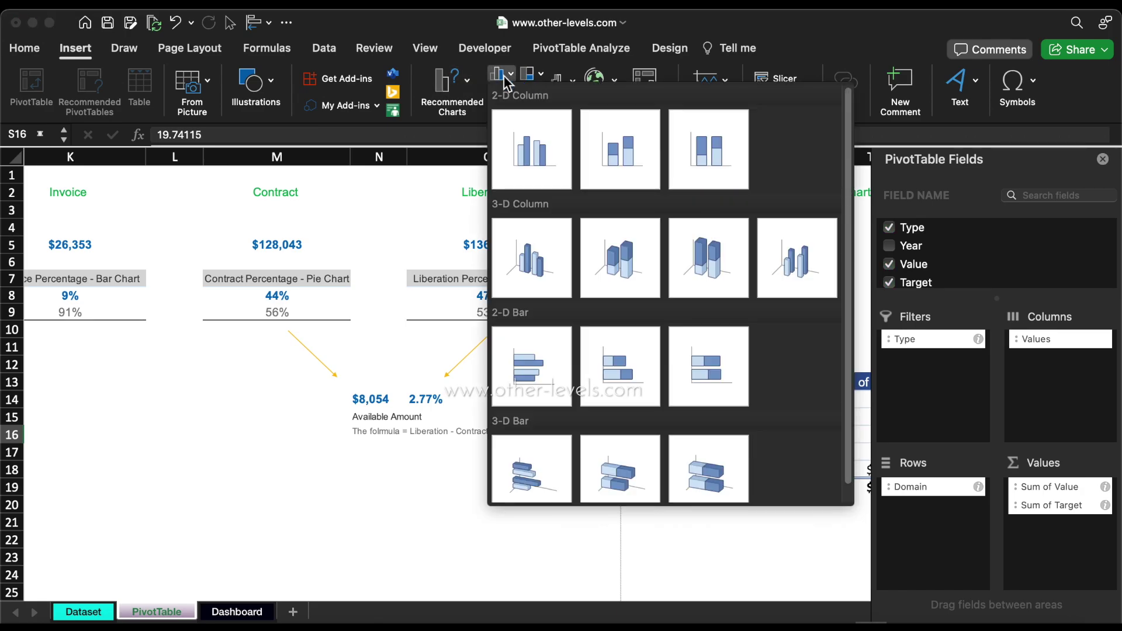
pyautogui.click(525, 153)
# Step: Set the column chart's series overlap to -60% and its gap width to 500%
pyautogui.click(525, 437)
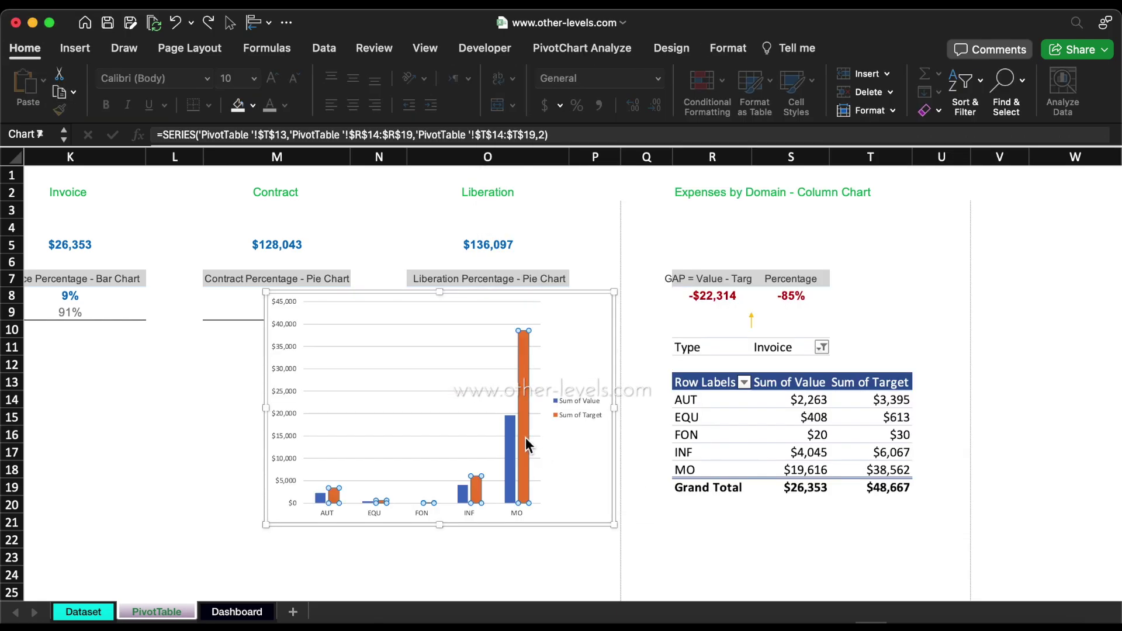
pyautogui.doubleClick(525, 437)
pyautogui.doubleClick(1068, 321)
pyautogui.write('60')
pyautogui.press('Tab')
pyautogui.write('500')
pyautogui.press('Return')
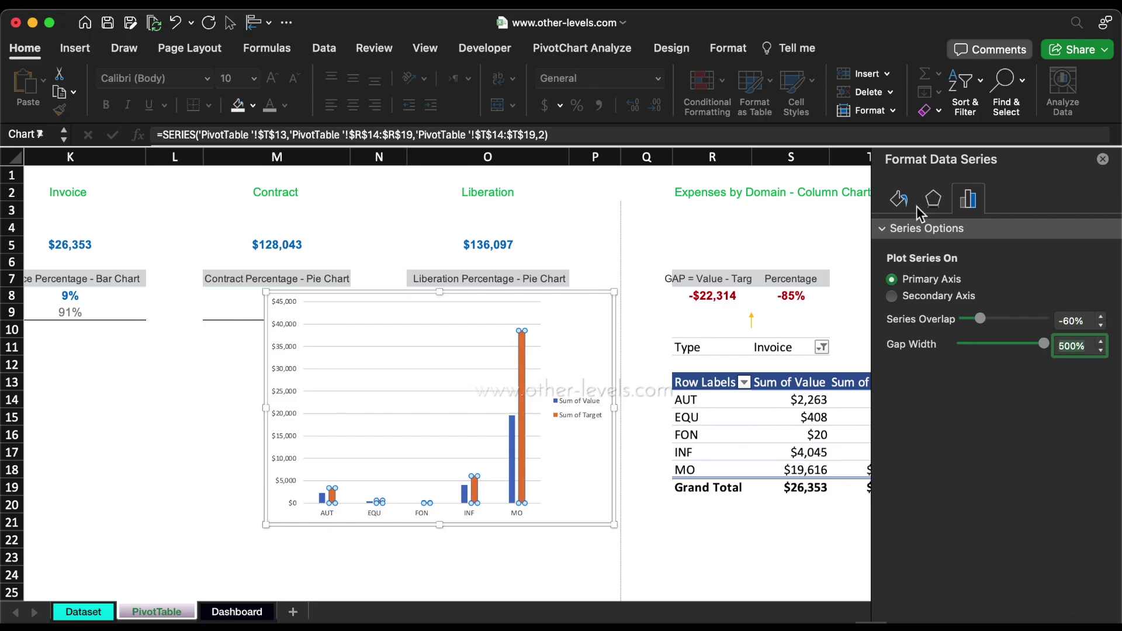
# Step: Remove the Sum of Target columns' border and give them a linear gradient fill with the end stop coloured 9650D7
pyautogui.click(899, 200)
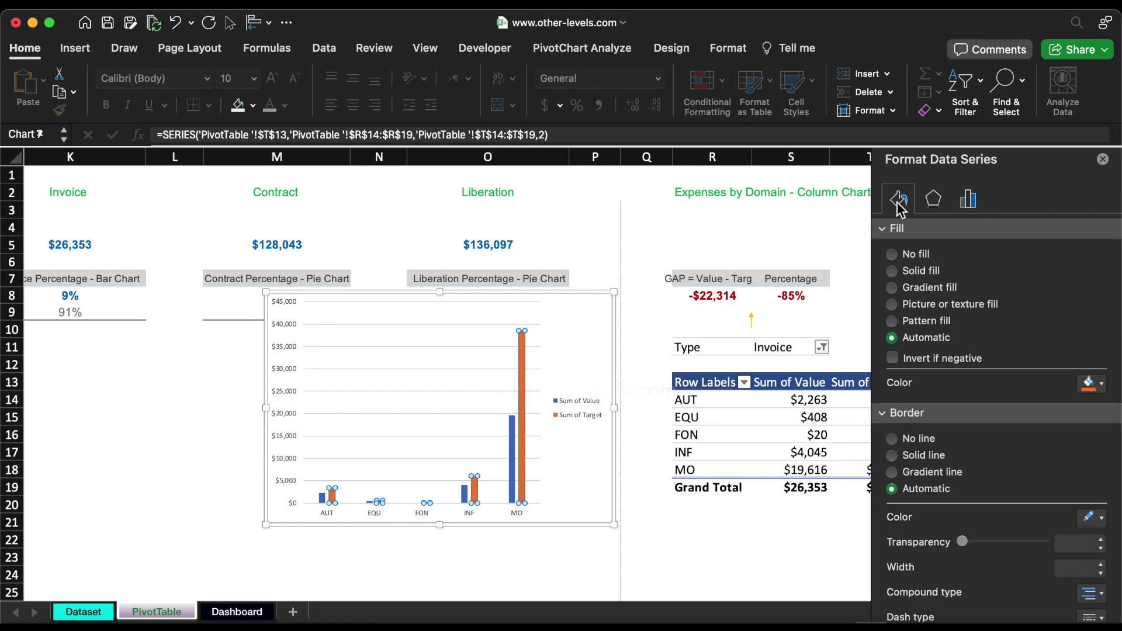
pyautogui.click(915, 444)
pyautogui.click(929, 287)
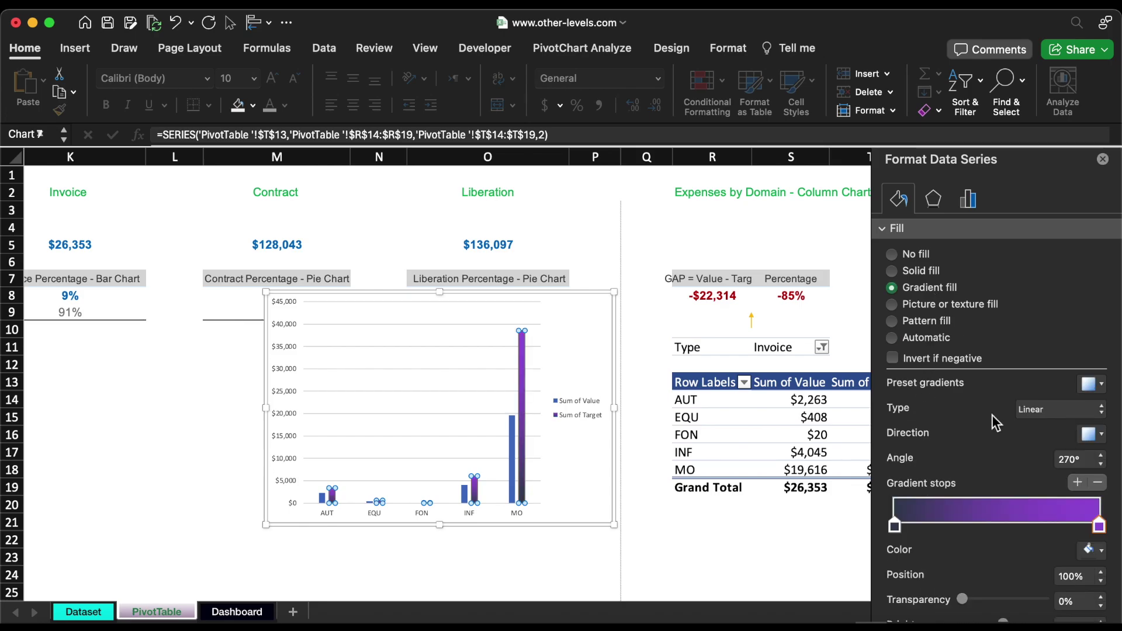
pyautogui.click(1091, 549)
pyautogui.click(1005, 529)
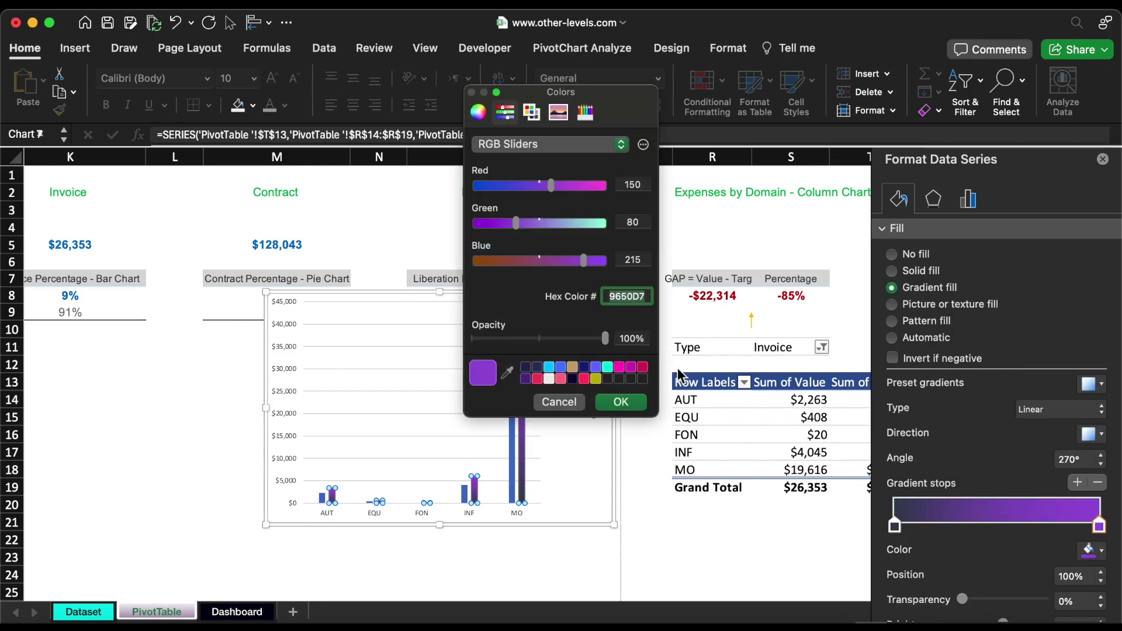
pyautogui.press('Return')
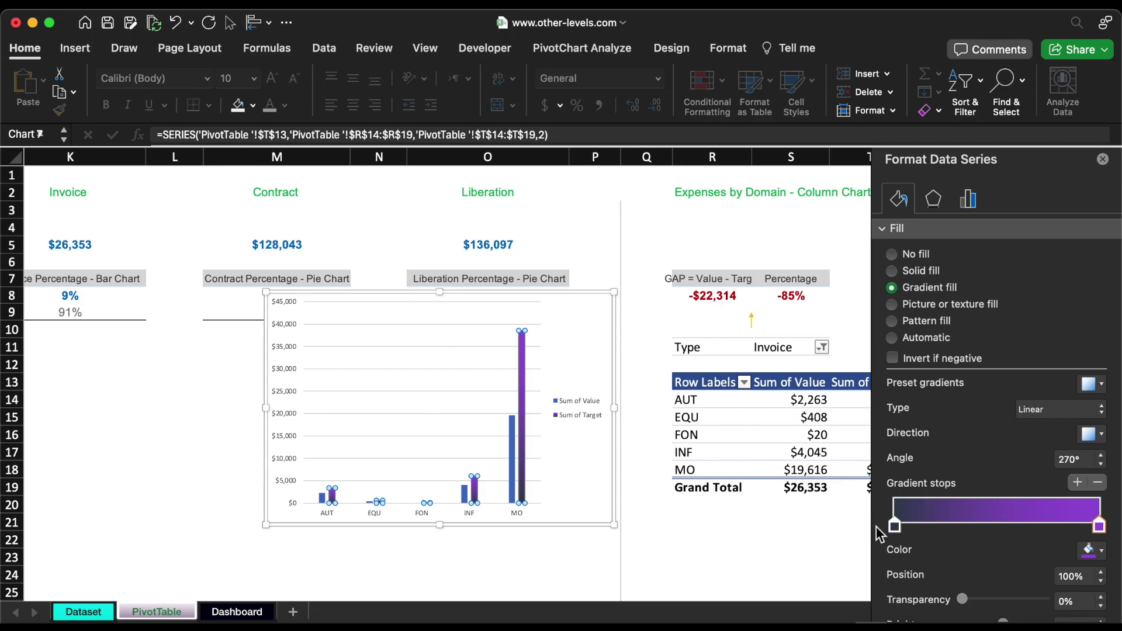
# Step: Set the starting stop of the Sum of Target gradient to the custom colour 333F50
pyautogui.click(895, 526)
pyautogui.click(1090, 549)
pyautogui.click(1005, 529)
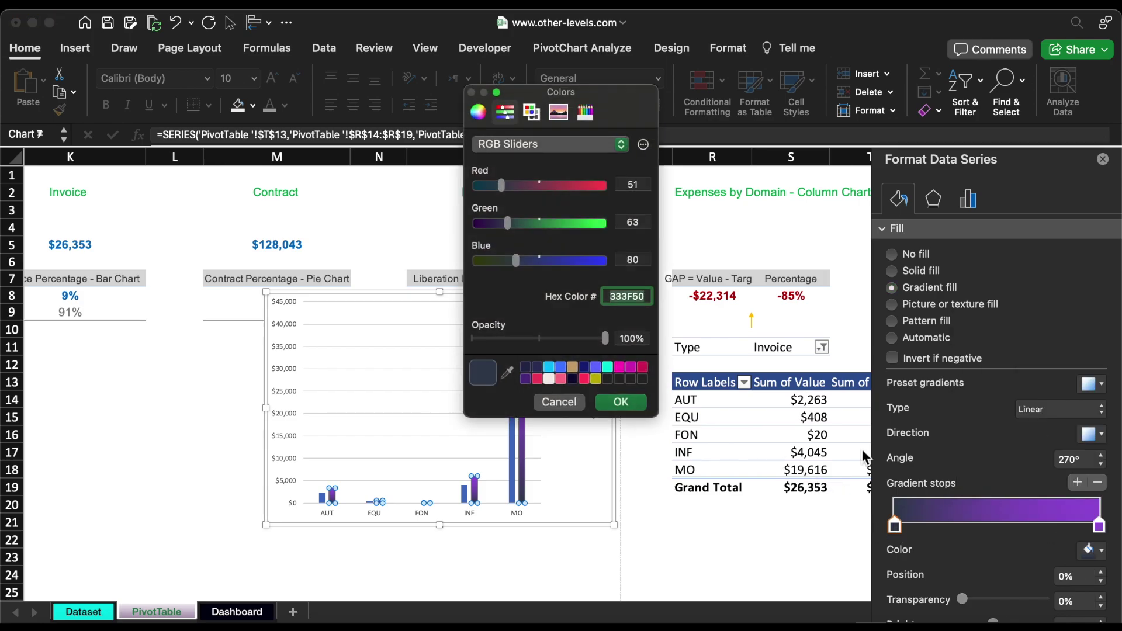
pyautogui.press('Return')
pyautogui.scroll(-2, 970, 462)
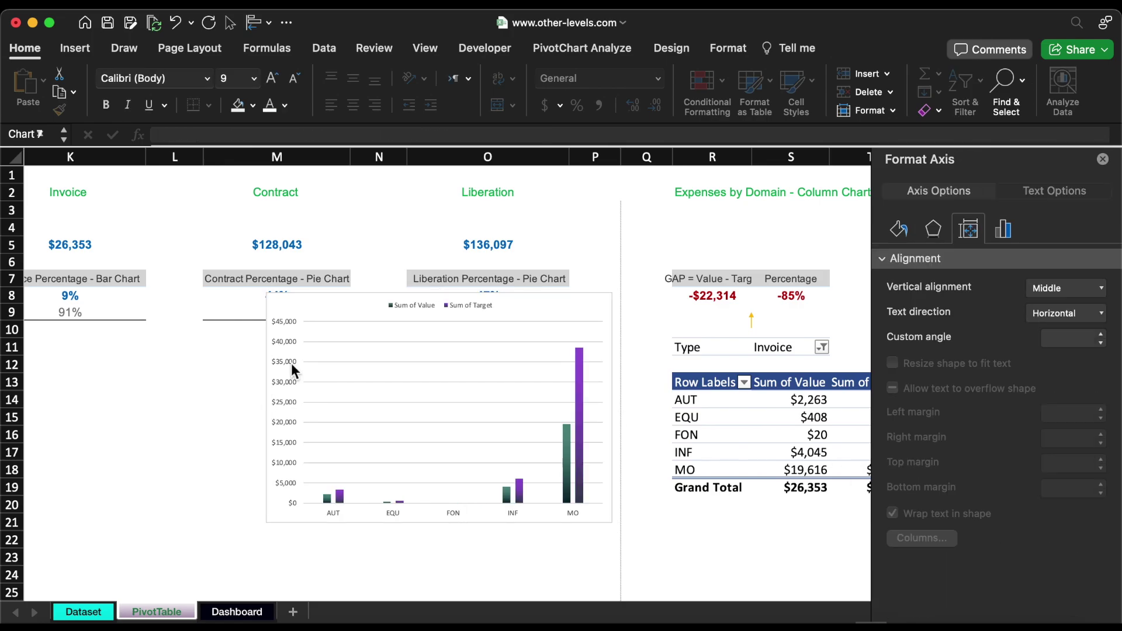
# Step: Delete the vertical value axis and the horizontal gridlines from the domain column chart
pyautogui.press('Delete')
pyautogui.click(342, 401)
pyautogui.press('Delete')
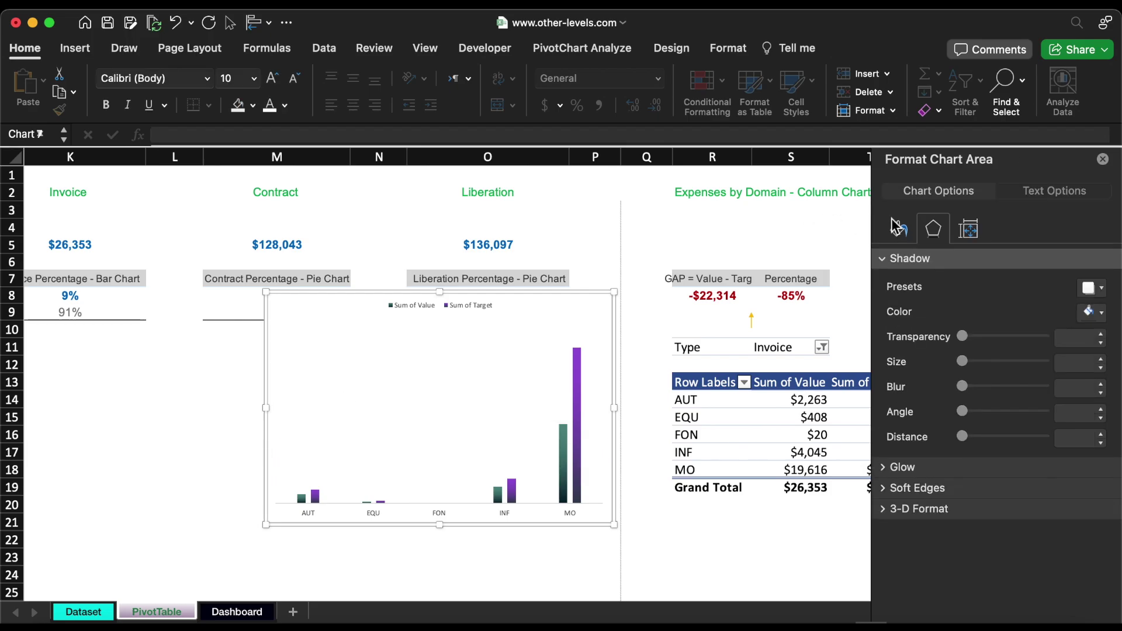
# Step: Set the column chart's area to no fill and no border line
pyautogui.click(900, 229)
pyautogui.click(892, 284)
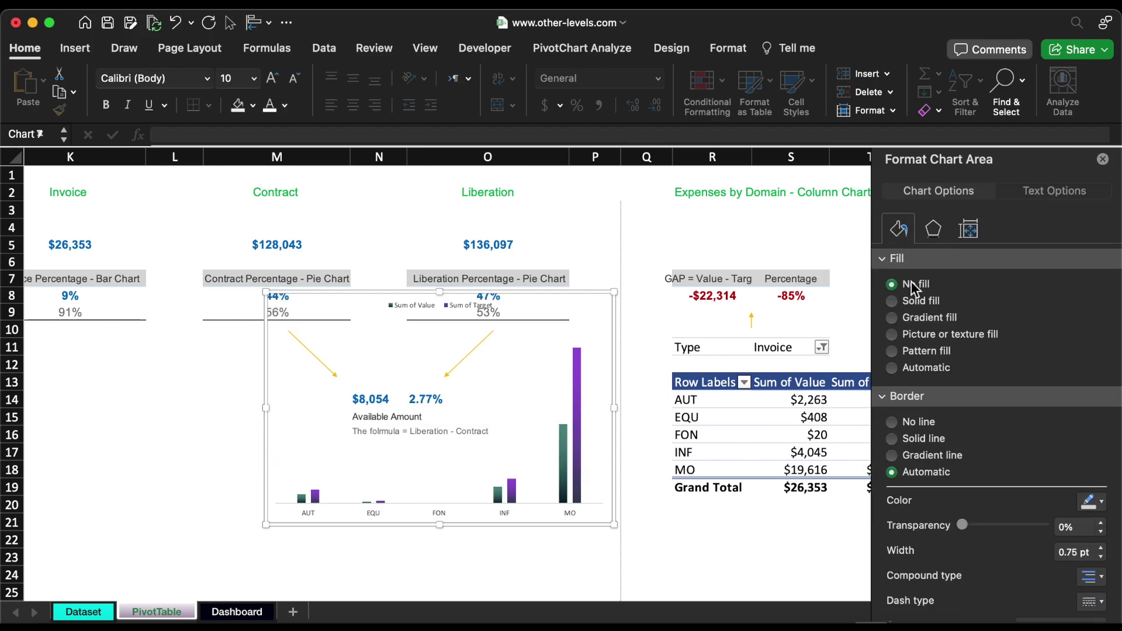
pyautogui.click(914, 422)
# Step: Narrow the domain column chart and place it below the Invoice percentages
pyautogui.moveTo(614, 409); pyautogui.dragTo(324, 348)
pyautogui.moveTo(380, 455); pyautogui.dragTo(232, 454)
pyautogui.moveTo(149, 339); pyautogui.dragTo(245, 334)
# Step: Reorder the PivotTable's domain rows to EQU, AUT, MO, INF, FON
pyautogui.click(717, 427)
pyautogui.moveTo(717, 426); pyautogui.dragTo(717, 389)
pyautogui.click(699, 366)
pyautogui.click(705, 433)
pyautogui.moveTo(704, 434); pyautogui.dragTo(704, 418)
# Step: Add data labels at the outside end of the domain chart's columns
pyautogui.click(272, 408)
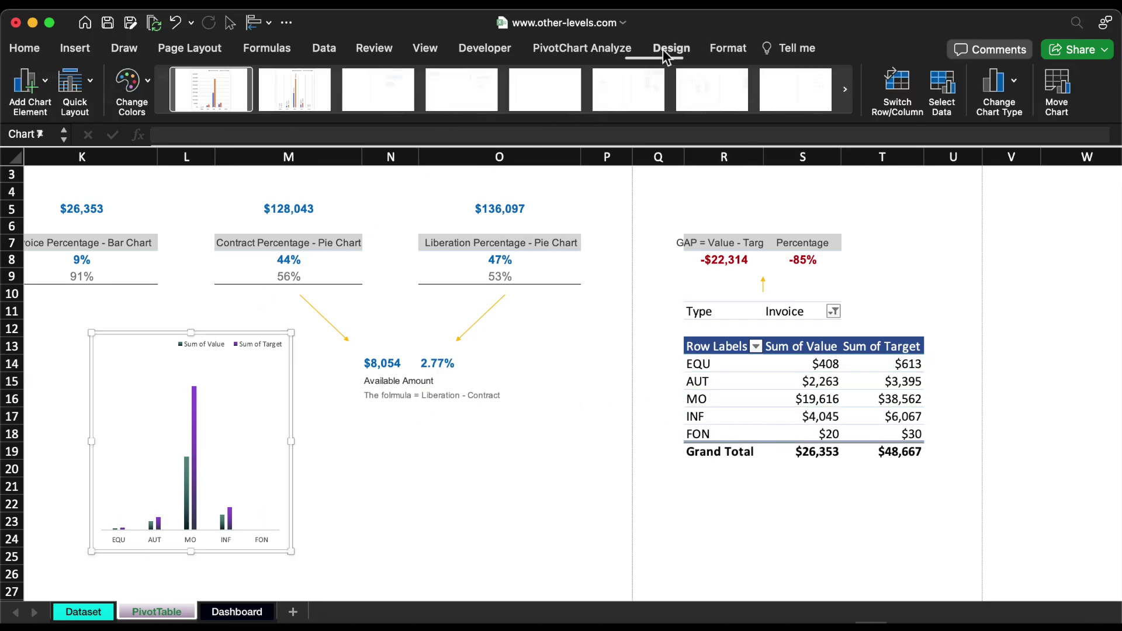
pyautogui.click(24, 82)
pyautogui.moveTo(88, 167)
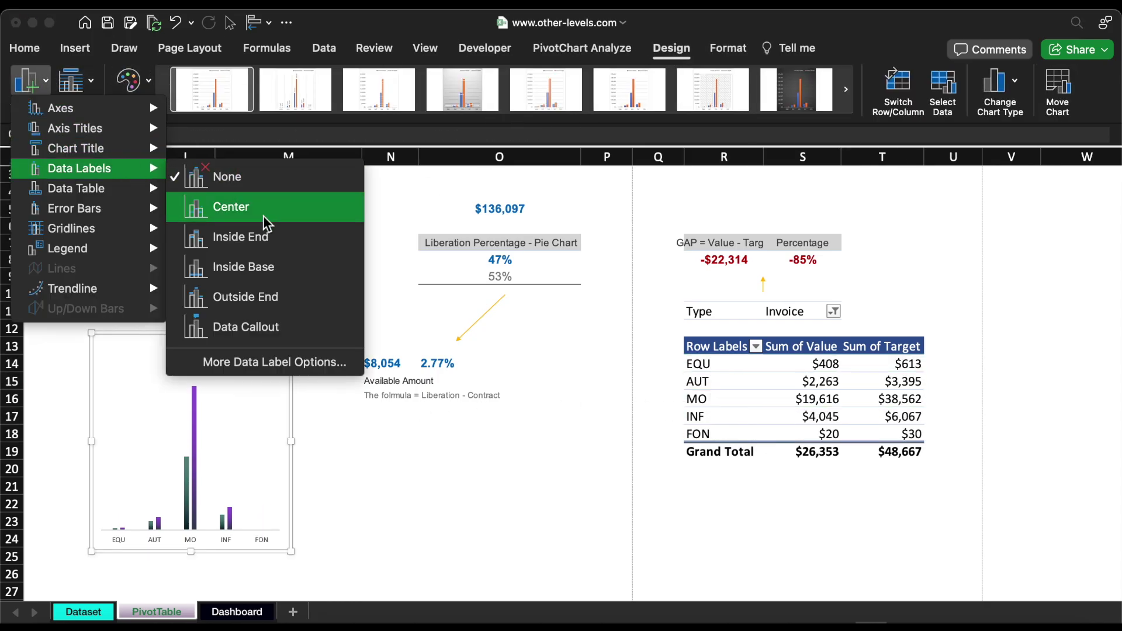
pyautogui.click(257, 296)
# Step: Rotate the data label text of both the Target and Value series by 270°
pyautogui.click(965, 231)
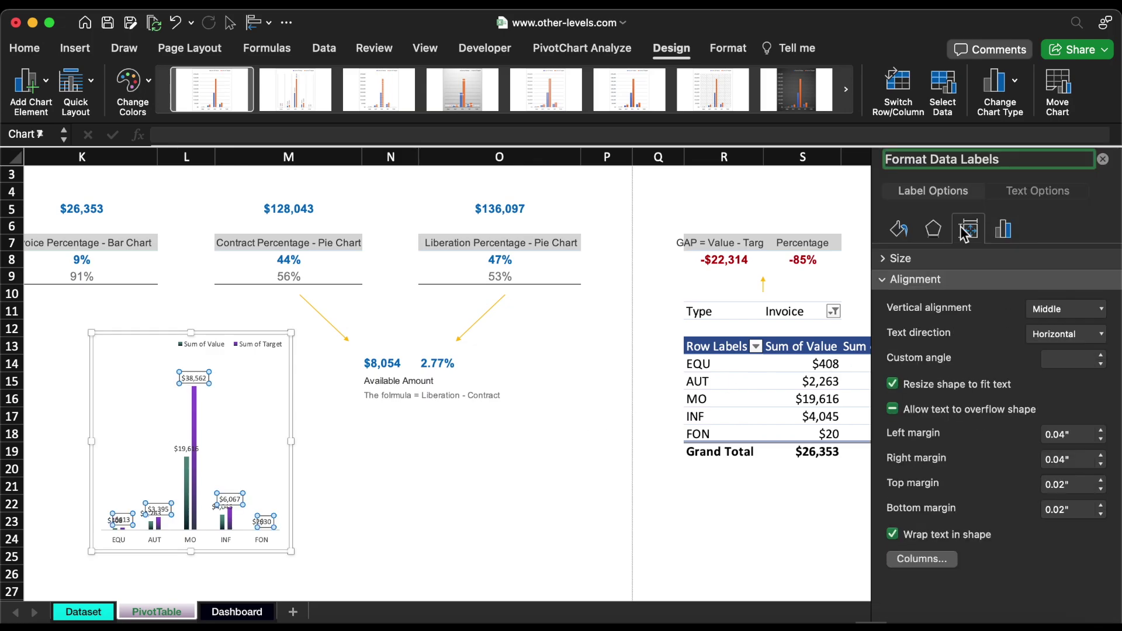
pyautogui.click(1077, 332)
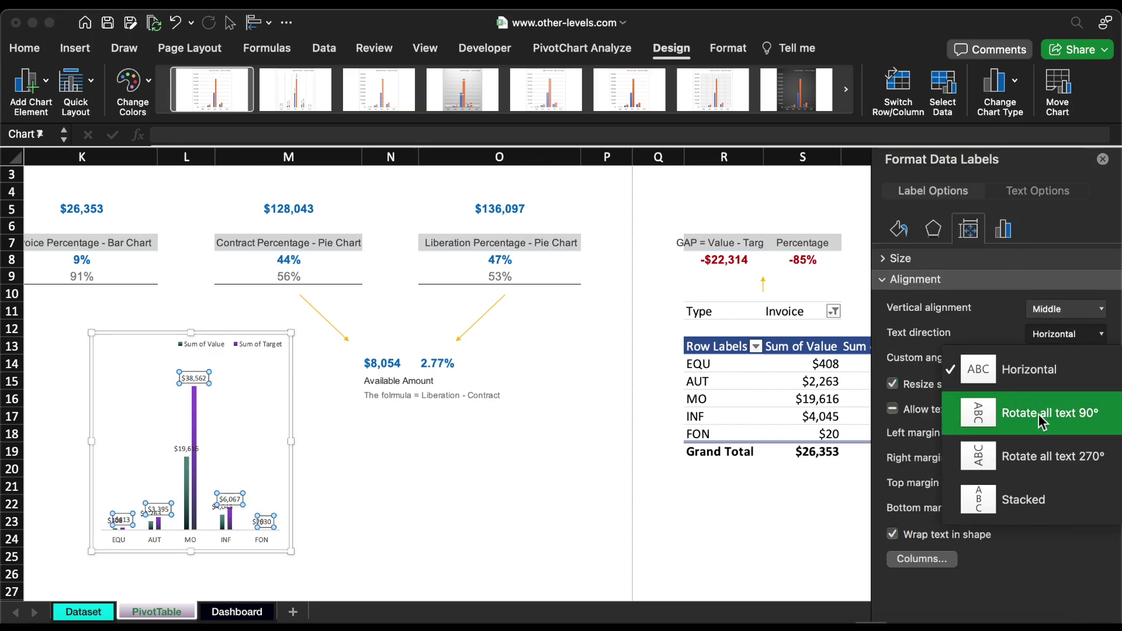
pyautogui.click(1029, 457)
pyautogui.click(151, 513)
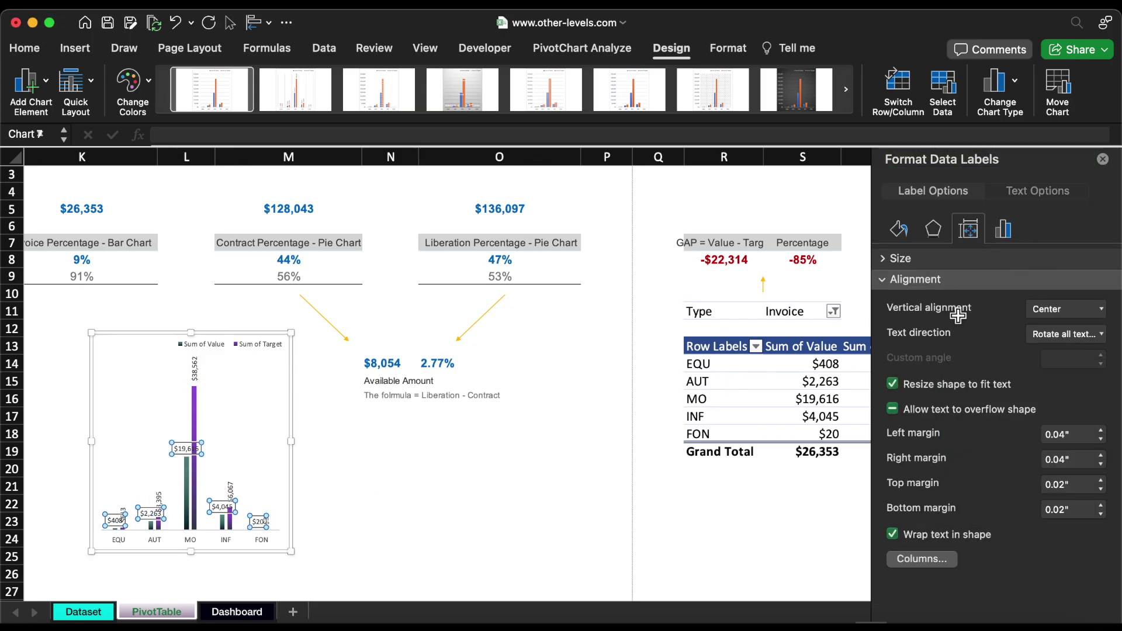
pyautogui.click(1076, 333)
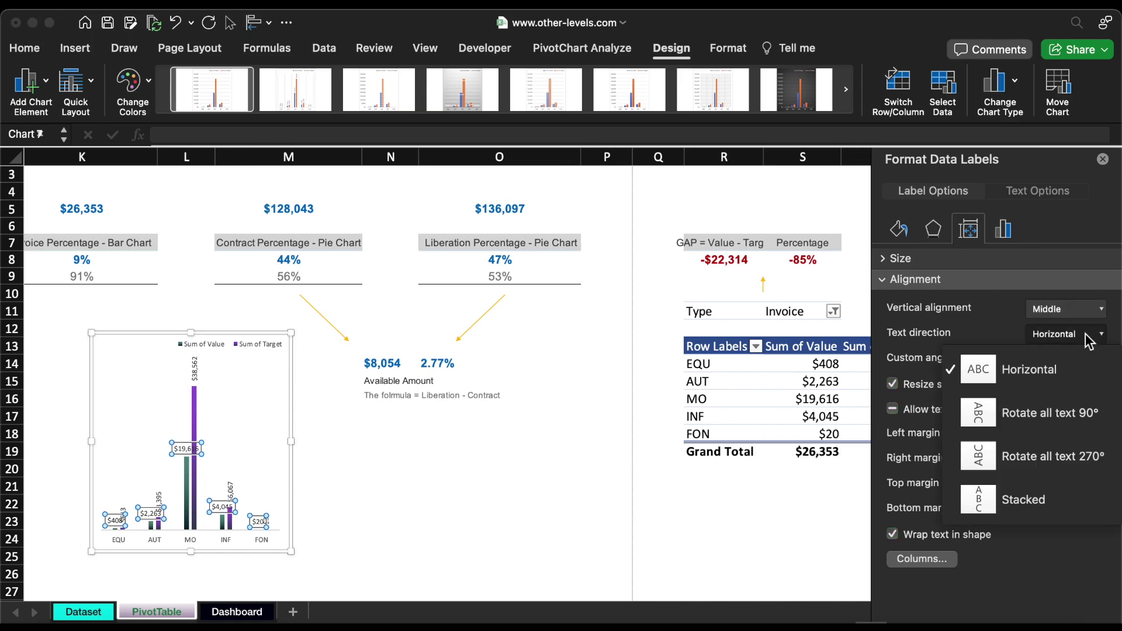
pyautogui.click(1037, 457)
pyautogui.click(1103, 159)
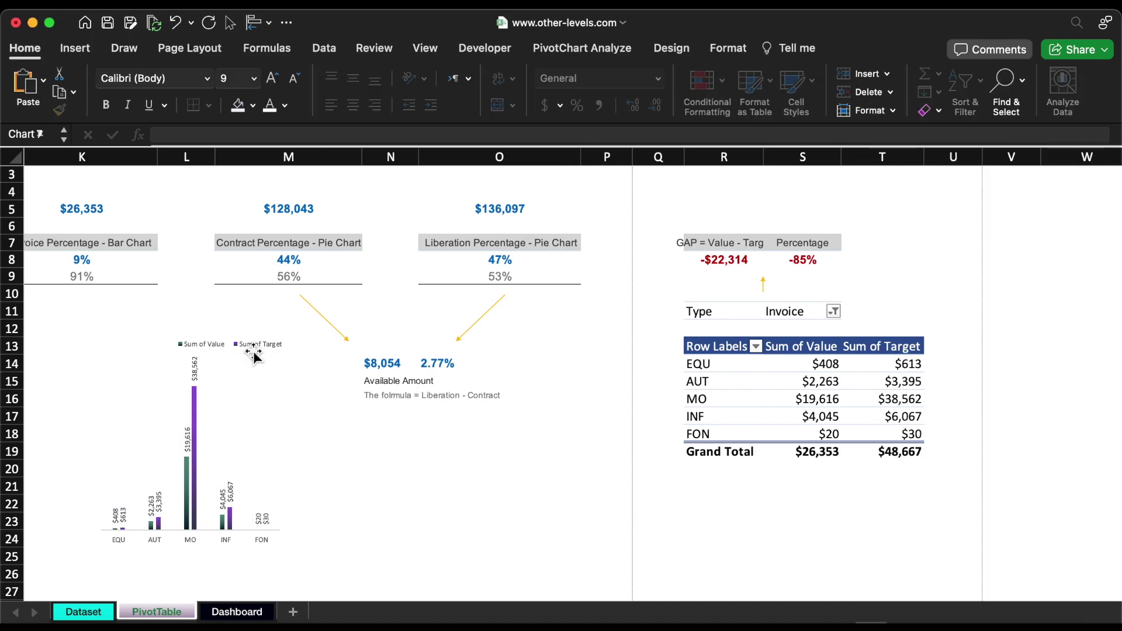
# Step: Remove the domain column chart's legend and the outline of its horizontal axis
pyautogui.click(234, 537)
pyautogui.click(707, 52)
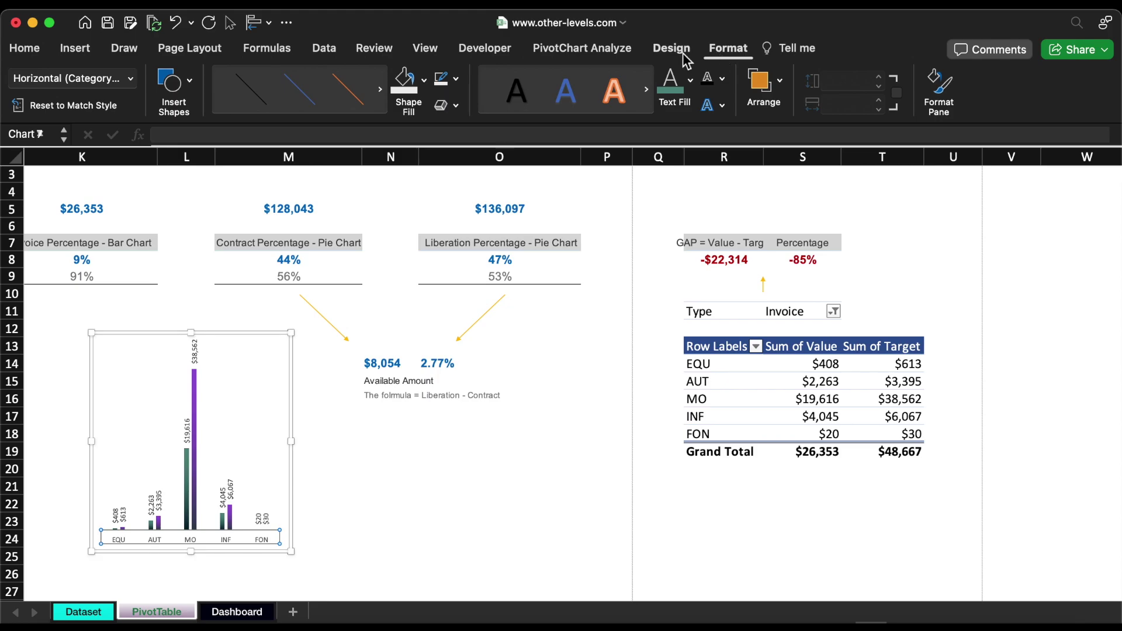
pyautogui.click(456, 80)
pyautogui.click(470, 130)
# Step: Move the column chart from the PivotTable sheet to the Dashboard sheet, onto the Expenses by Domain card
pyautogui.press('cmd+x')
pyautogui.click(236, 611)
pyautogui.press('cmd+v')
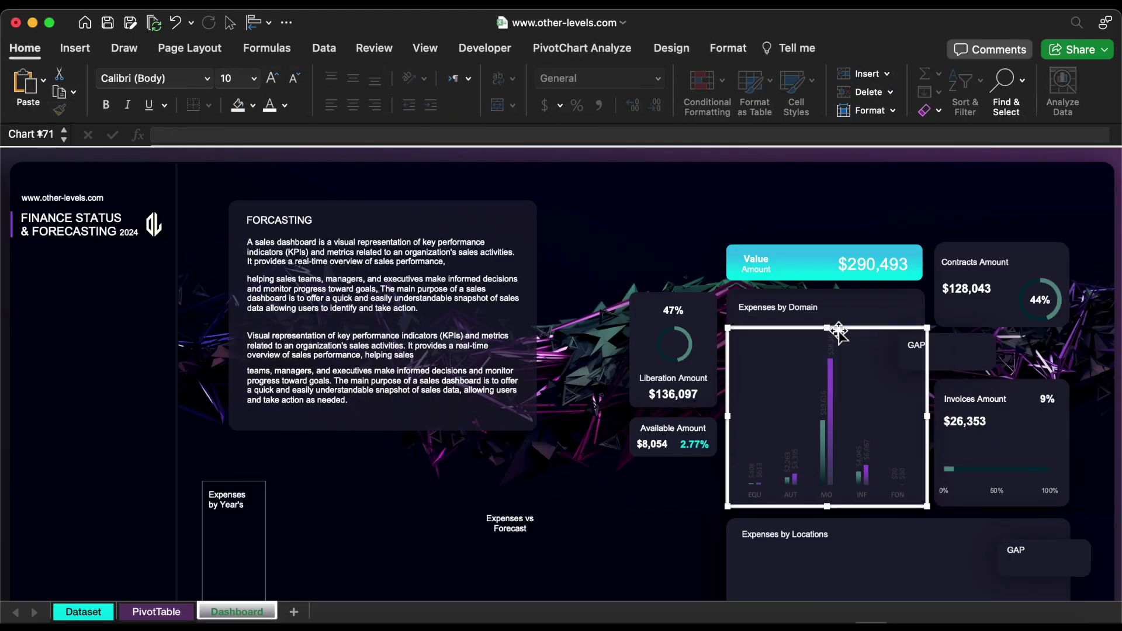
# Step: Recolor the chart's domain axis labels light grey
pyautogui.click(871, 501)
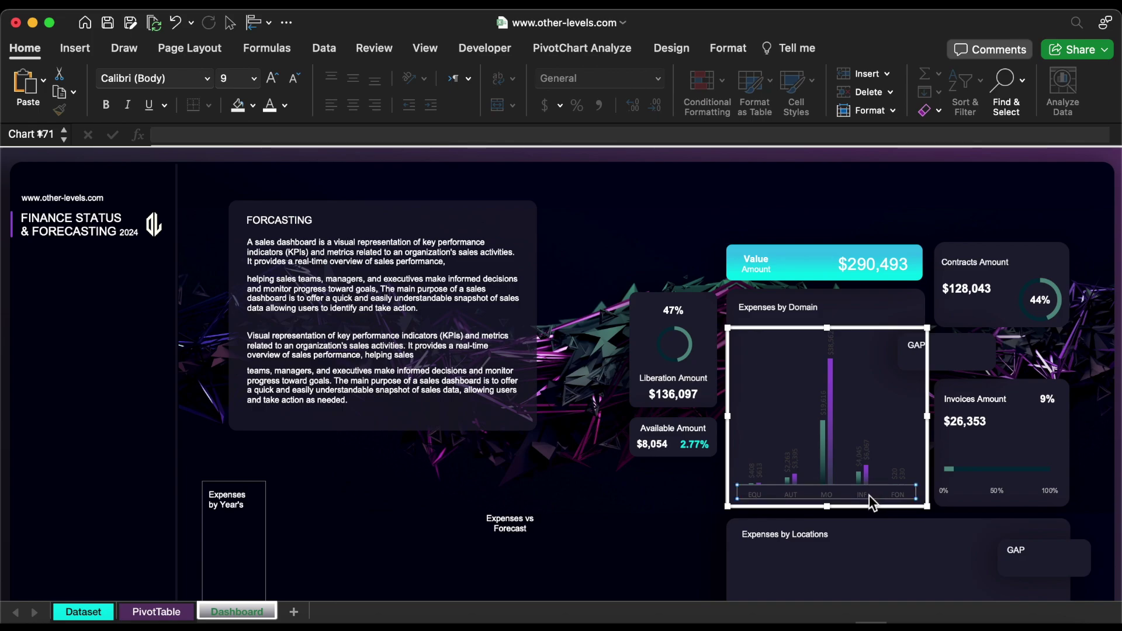
pyautogui.click(286, 106)
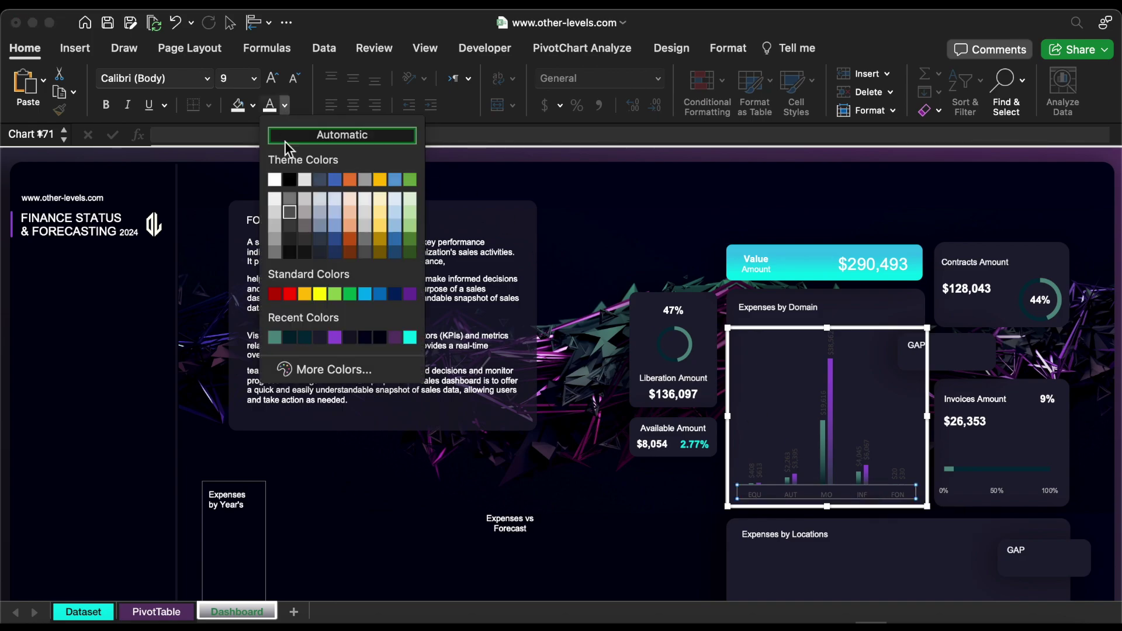
pyautogui.click(276, 224)
# Step: Format the data labels of the Target and Value columns in white Arial
pyautogui.click(826, 345)
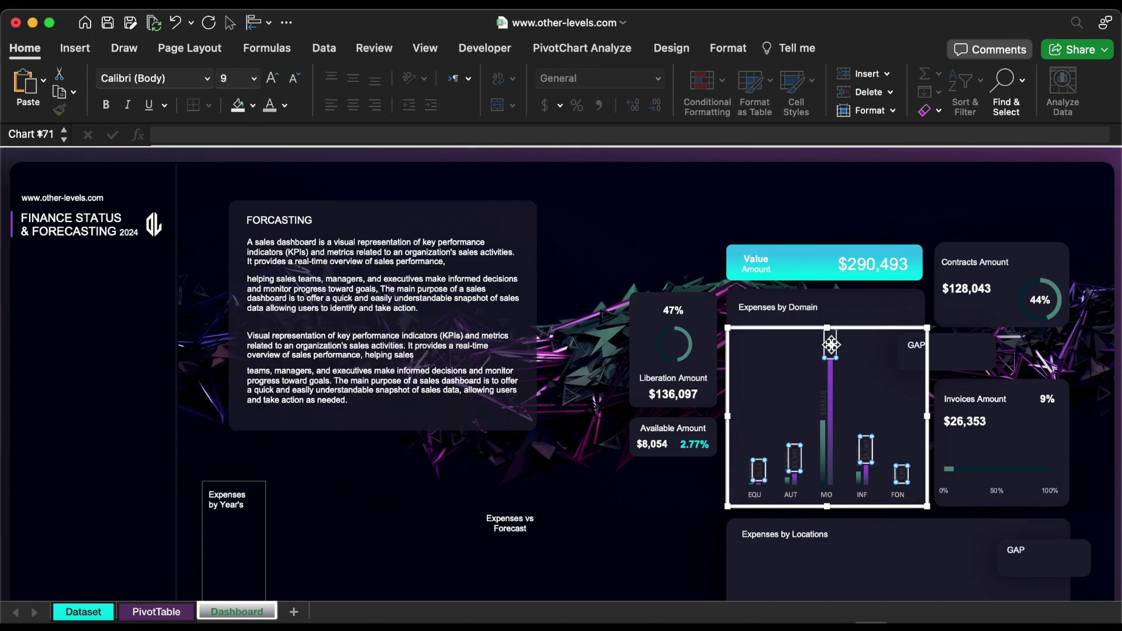
pyautogui.click(285, 105)
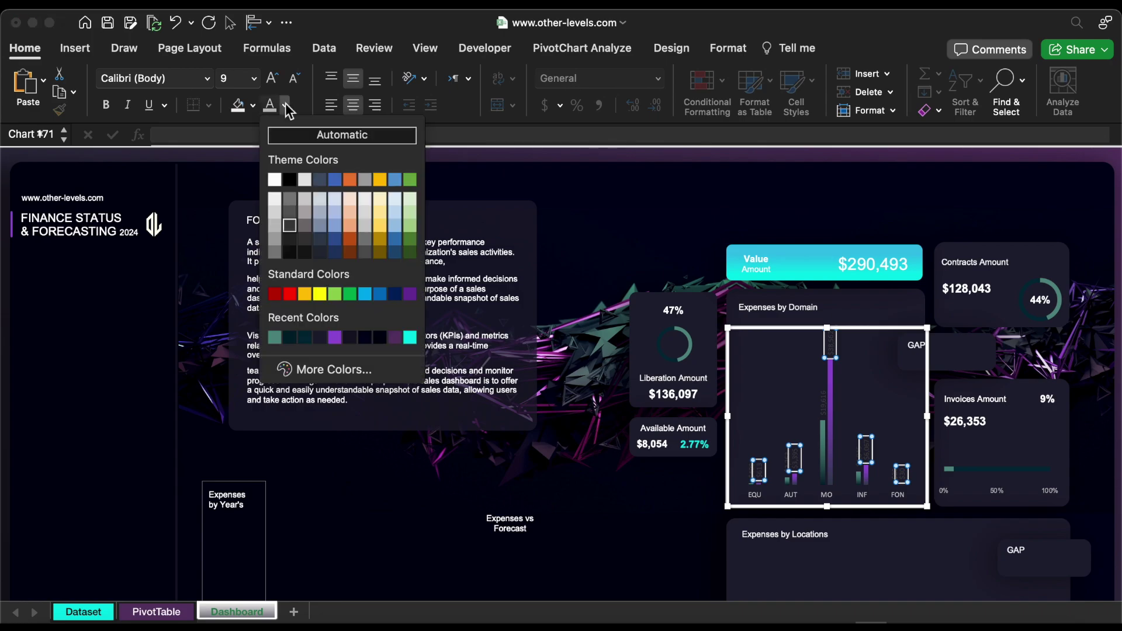
pyautogui.click(279, 178)
pyautogui.click(207, 77)
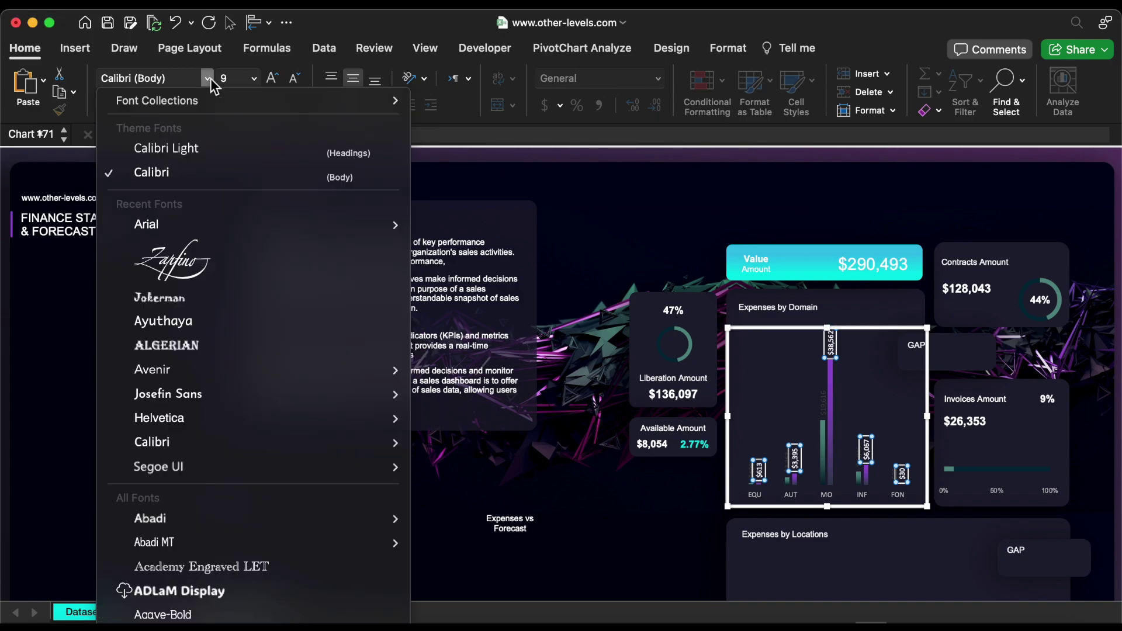
pyautogui.click(174, 224)
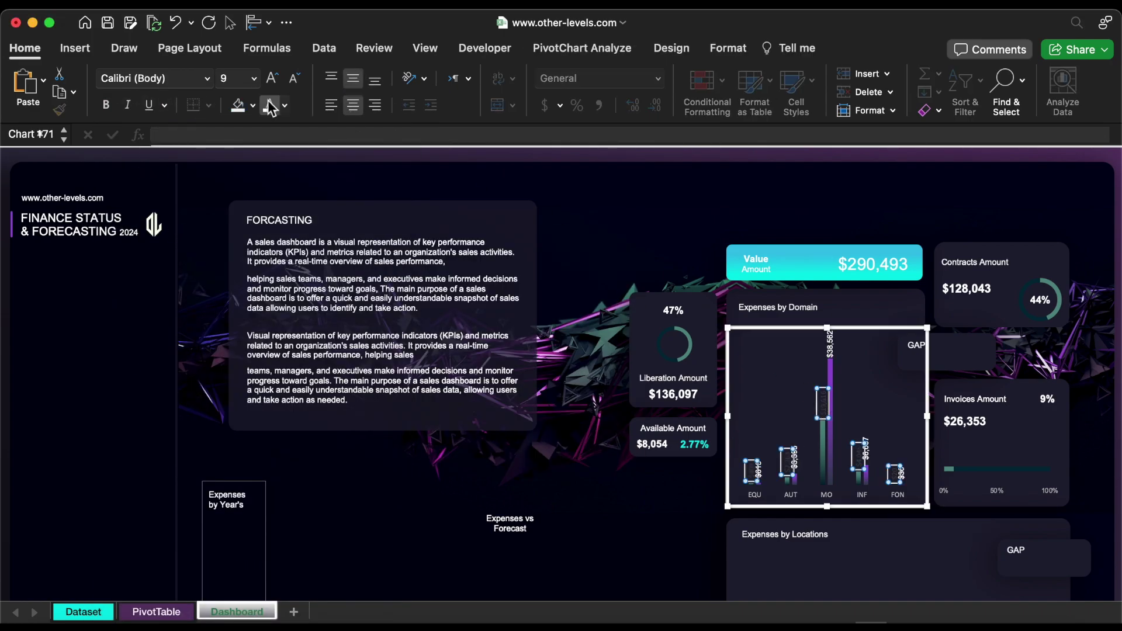
pyautogui.click(207, 78)
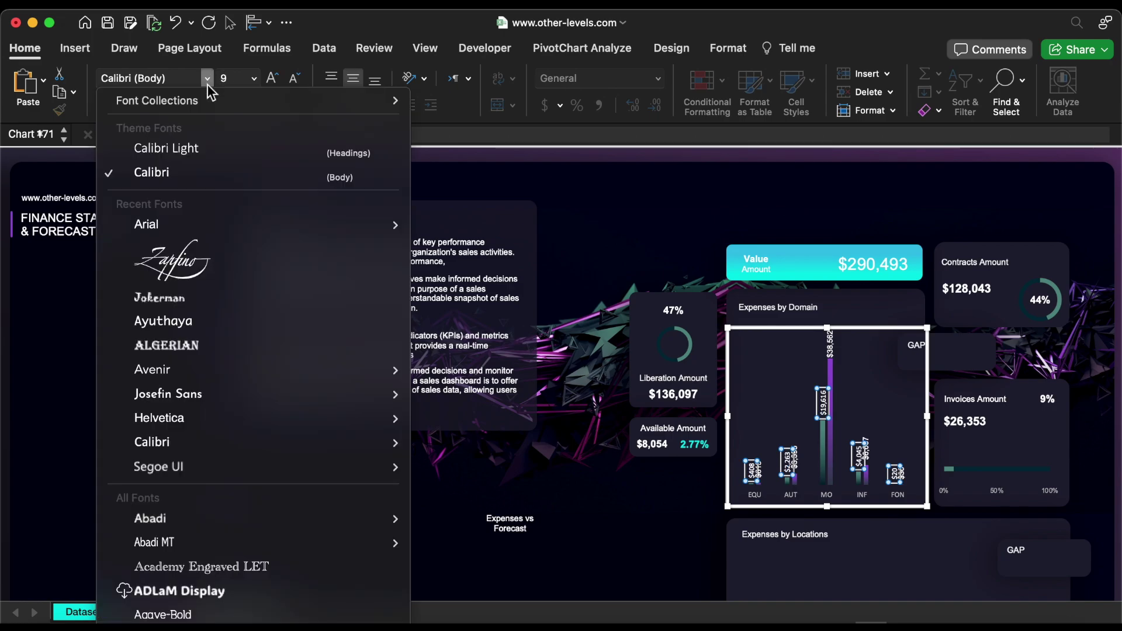
pyautogui.click(185, 228)
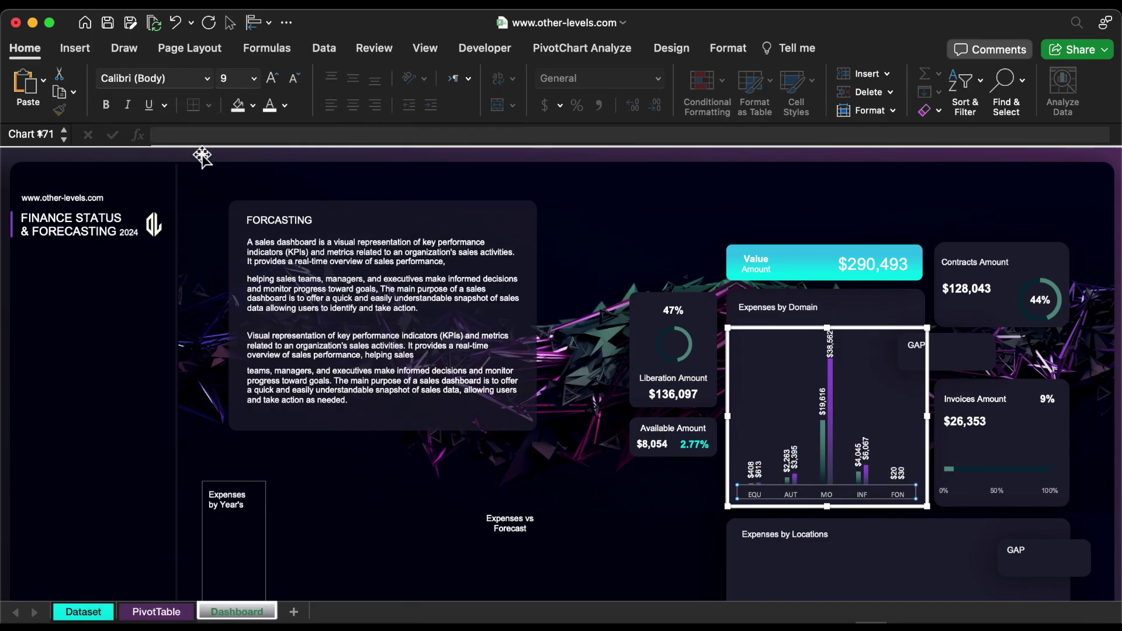
# Step: Change the font of the domain axis labels to Arial
pyautogui.click(207, 78)
pyautogui.click(186, 222)
pyautogui.press('Escape')
# Step: Format the domain PivotTable's values in S14:T18 as Number with no decimal places
pyautogui.click(174, 612)
pyautogui.moveTo(901, 364); pyautogui.dragTo(815, 438)
pyautogui.click(659, 80)
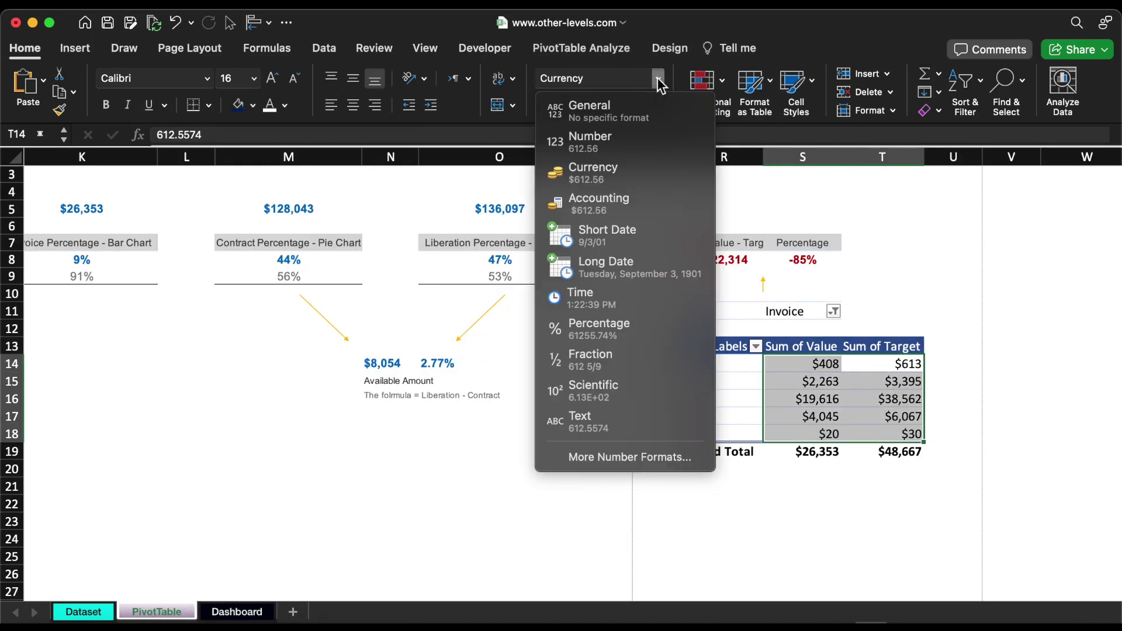
pyautogui.click(633, 145)
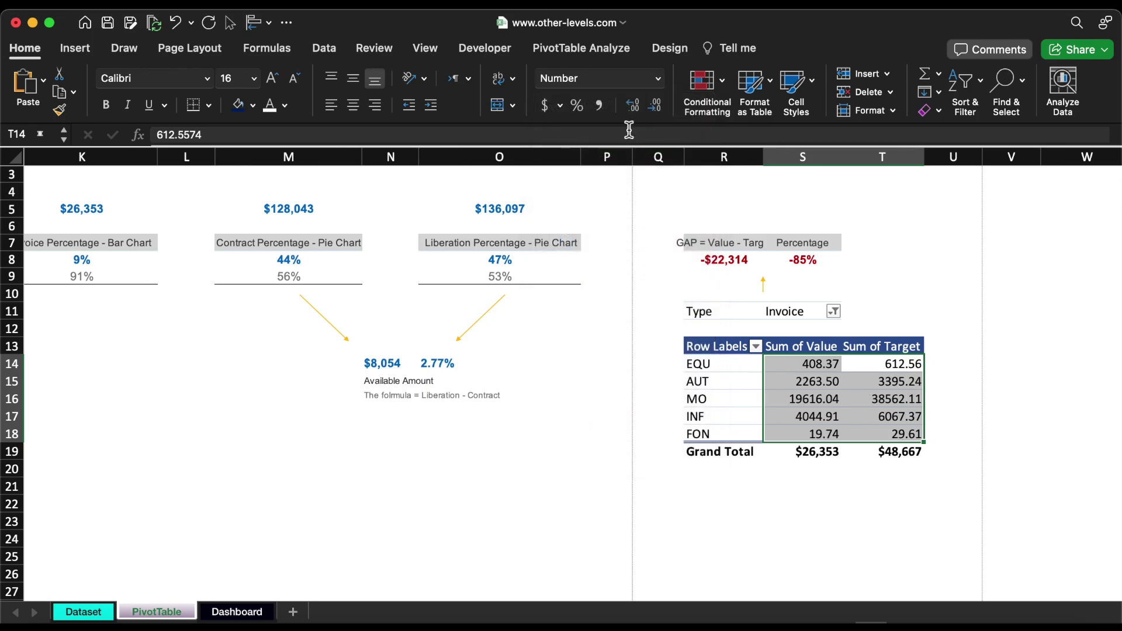
pyautogui.click(655, 106)
pyautogui.click(656, 106)
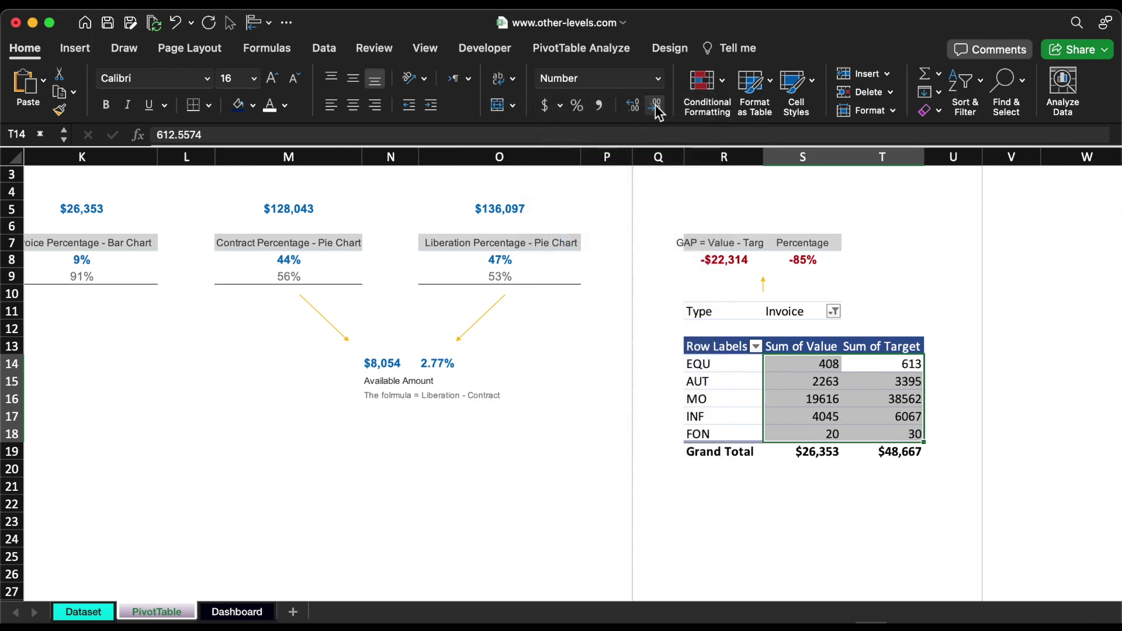
# Step: Link the text box under the GAP heading of the Expenses by Domain card to PivotTable cell R8
pyautogui.click(239, 611)
pyautogui.moveTo(923, 356)
pyautogui.mouseDown()
pyautogui.moveTo(923, 368)
pyautogui.moveTo(919, 360)
pyautogui.mouseUp()
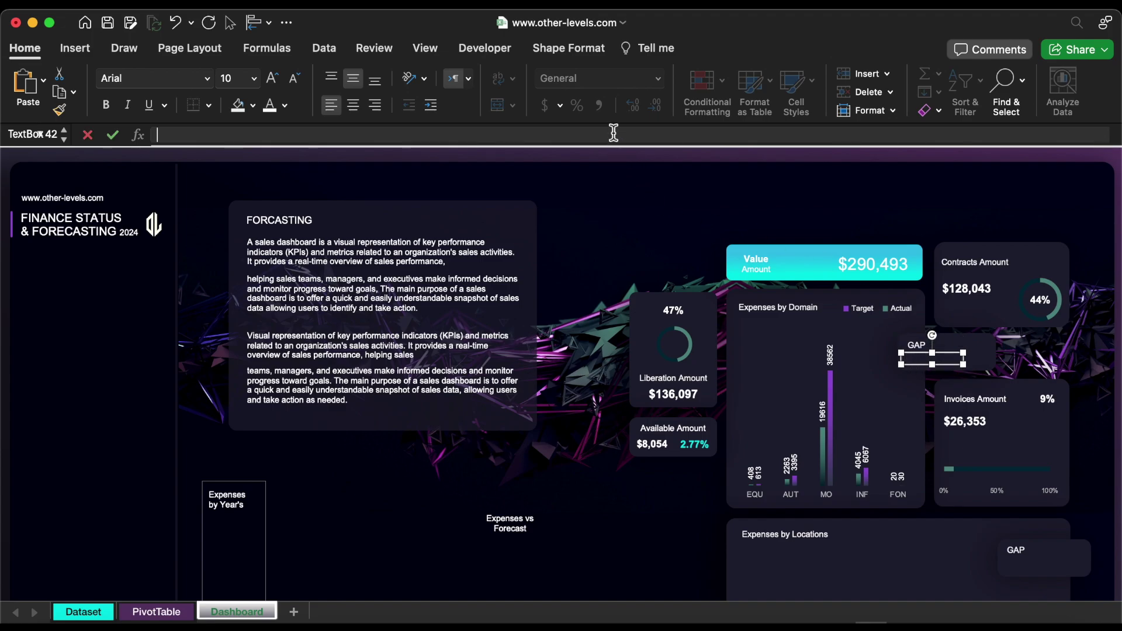
pyautogui.write('=')
pyautogui.click(156, 612)
pyautogui.click(733, 264)
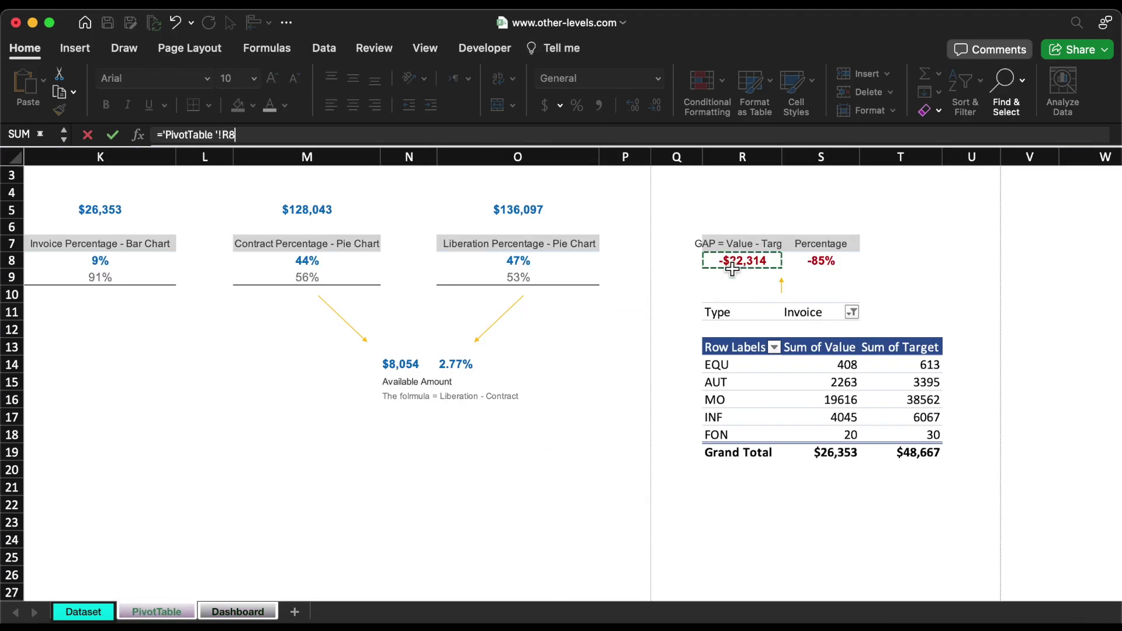
pyautogui.press('Return')
# Step: Link the duplicated GAP text box to PivotTable cell S8 and reduce the font size to 12
pyautogui.click(386, 137)
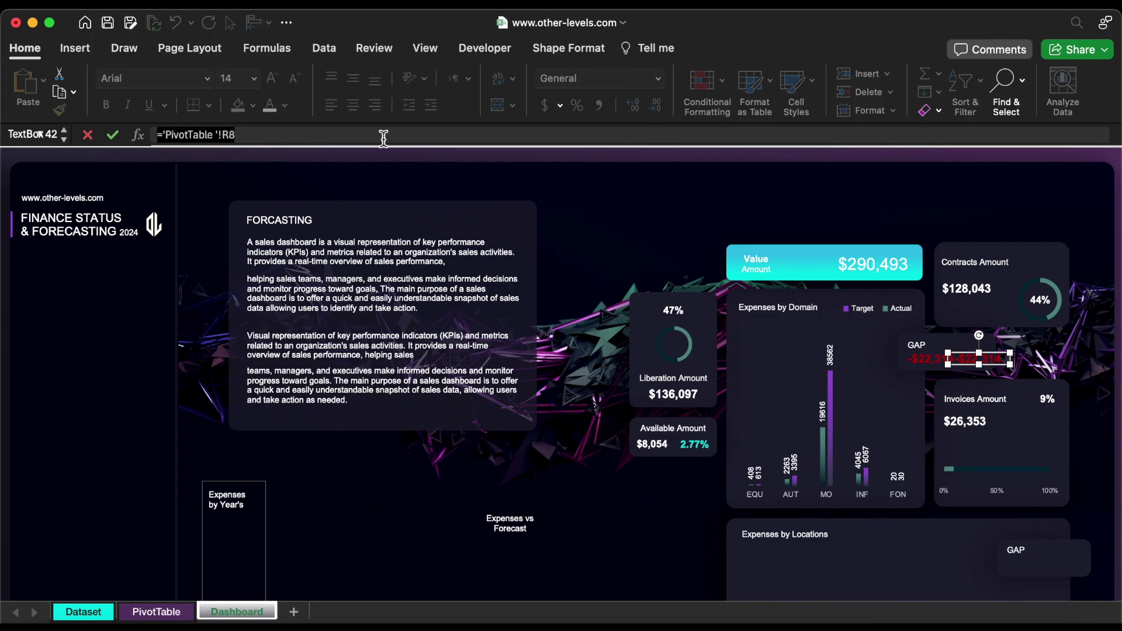
pyautogui.click(156, 612)
pyautogui.click(833, 264)
pyautogui.press('Return')
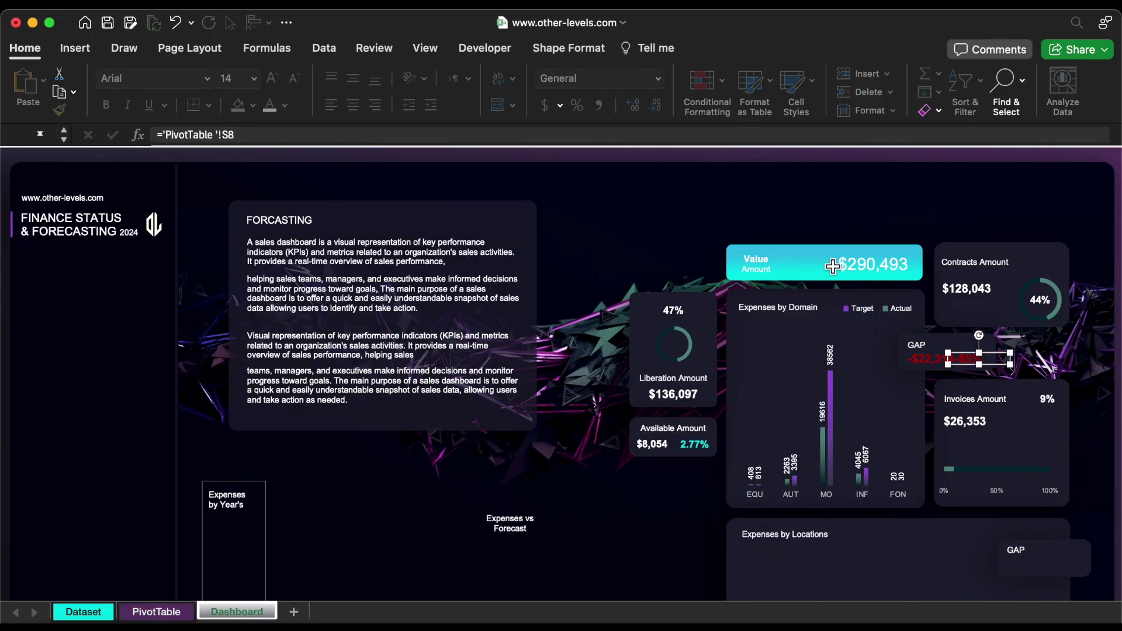
pyautogui.click(296, 80)
# Step: Change the GAP amount's font color to white
pyautogui.click(943, 363)
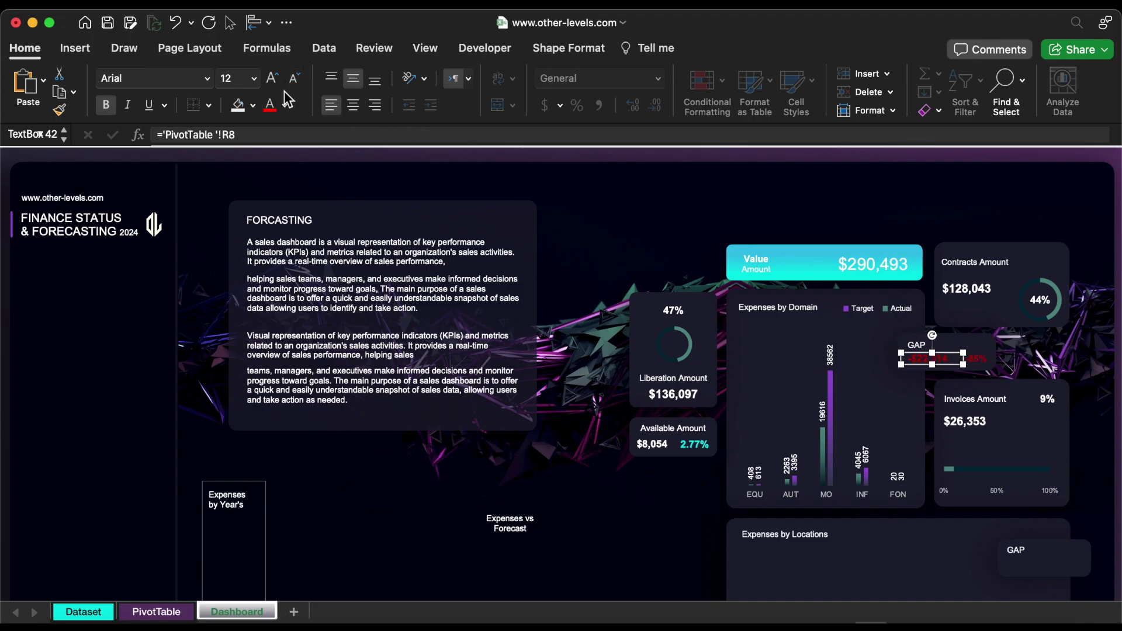
pyautogui.click(285, 107)
pyautogui.click(274, 181)
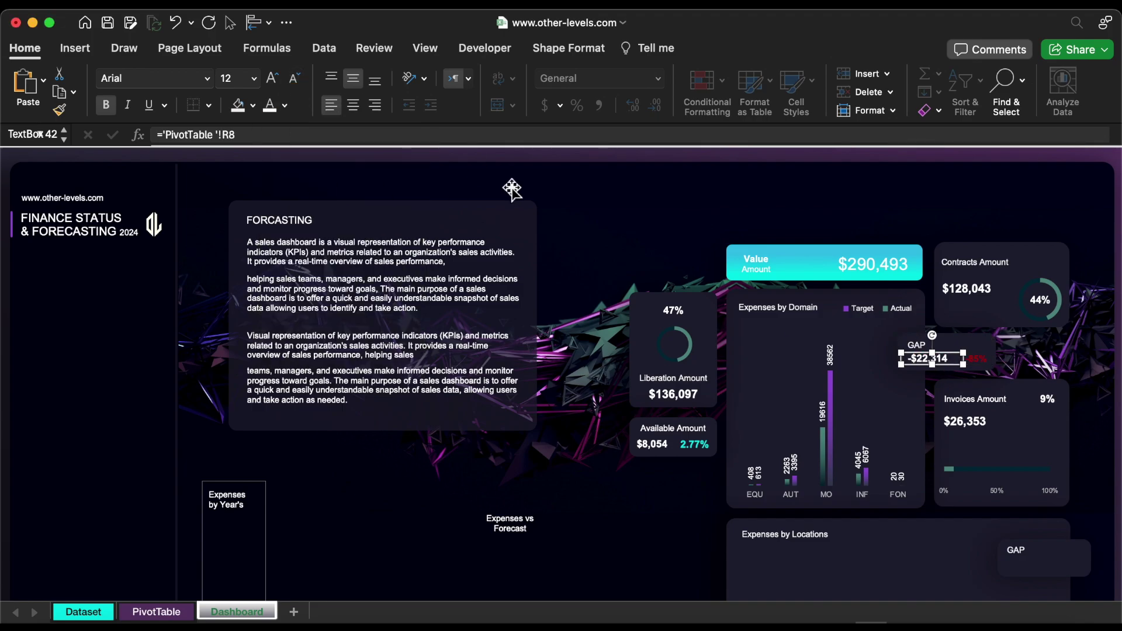
# Step: Set the GAP percentage text to size 11 in standard red
pyautogui.click(962, 366)
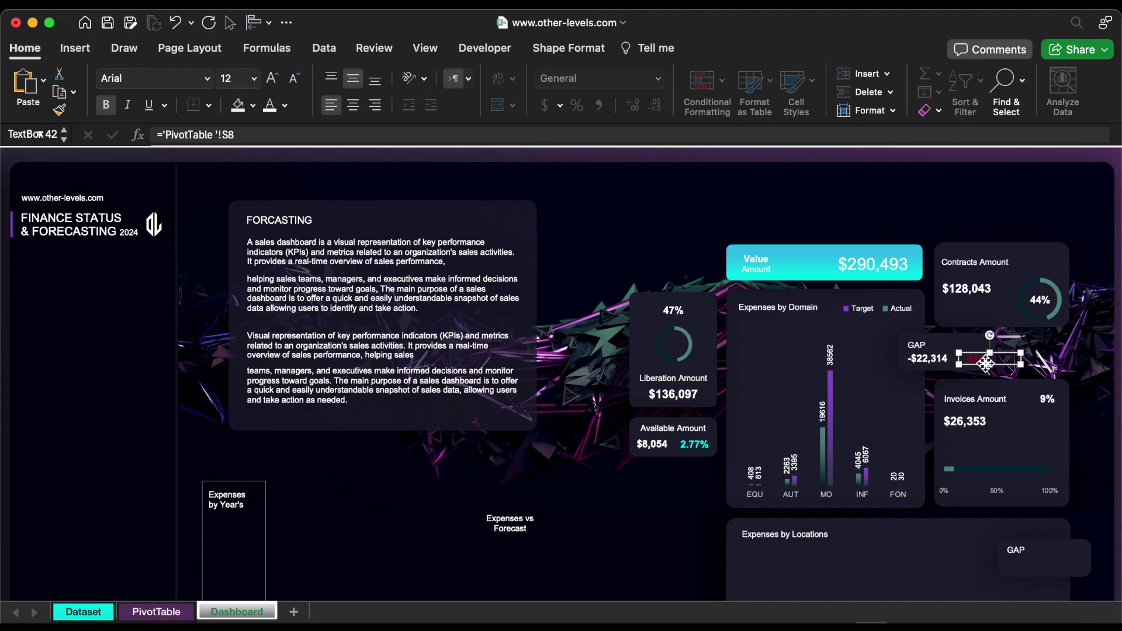
pyautogui.click(286, 106)
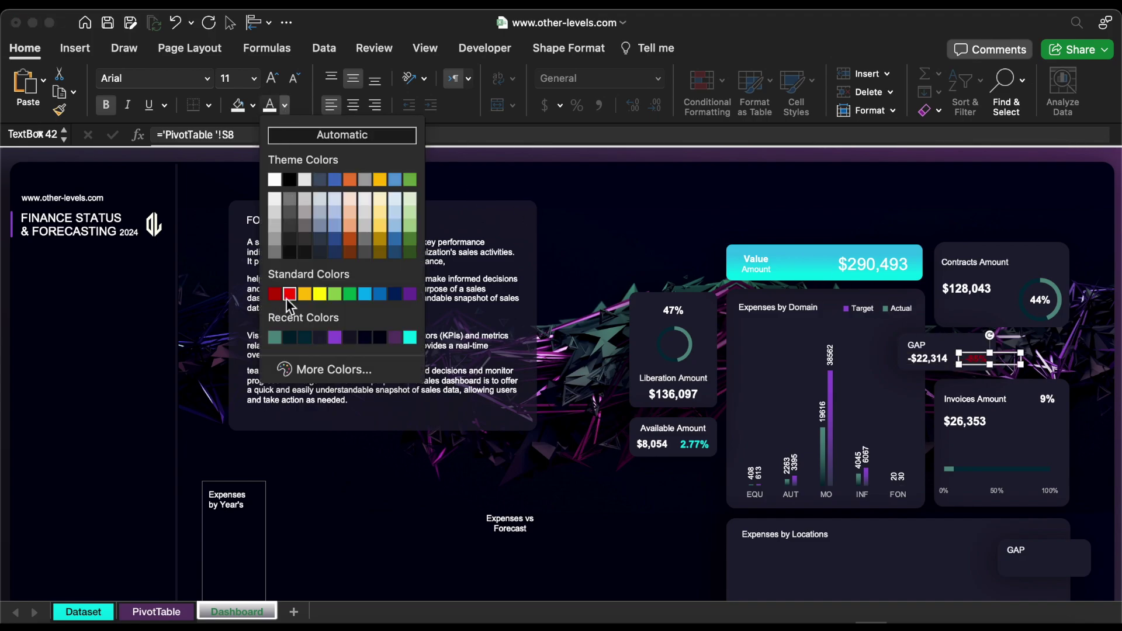
pyautogui.click(289, 294)
pyautogui.press('Tab')
# Step: Insert a triangle shape, place it between the GAP amount and percentage, and change its fill color
pyautogui.click(76, 49)
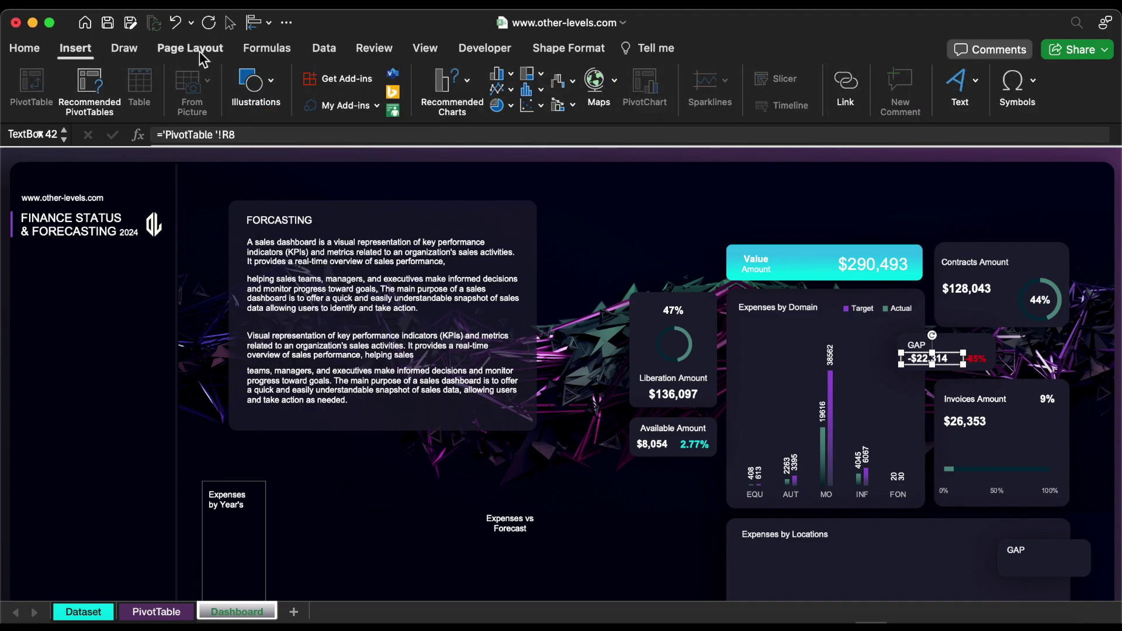
pyautogui.click(253, 85)
pyautogui.click(202, 136)
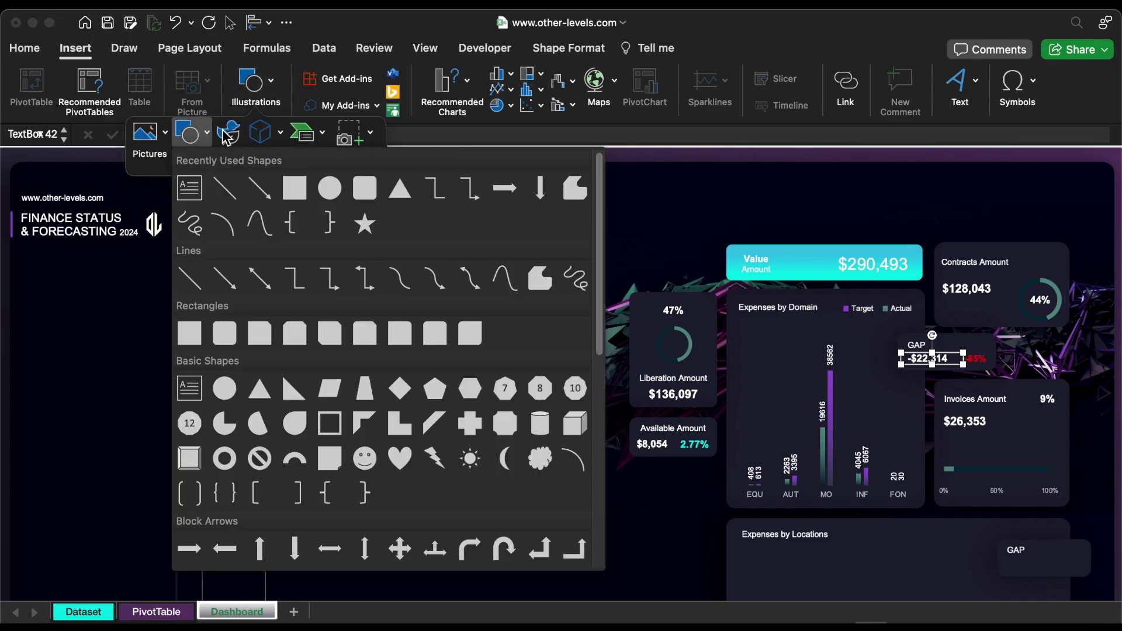
pyautogui.click(400, 188)
pyautogui.moveTo(597, 227)
pyautogui.mouseDown()
pyautogui.moveTo(614, 238)
pyautogui.moveTo(924, 245)
pyautogui.moveTo(956, 358)
pyautogui.mouseUp()
pyautogui.click(310, 80)
pyautogui.click(304, 296)
pyautogui.click(656, 274)
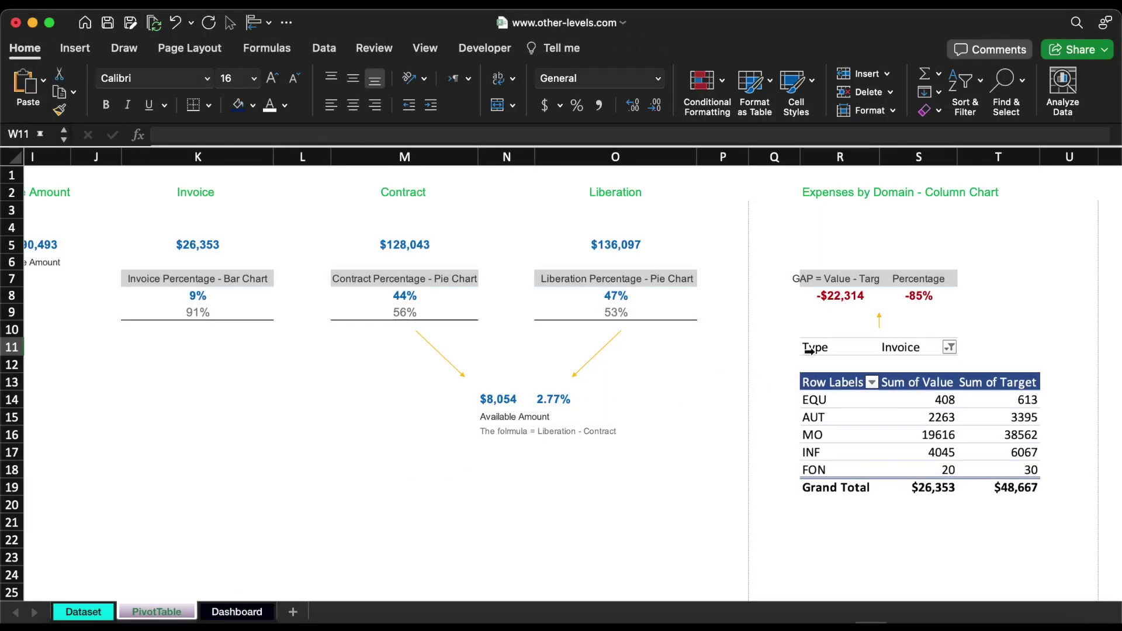
# Step: Copy the domain PivotTable with its Type filter, R11:T19, to W11 under Expenses by Locations
pyautogui.moveTo(809, 349); pyautogui.dragTo(985, 488)
pyautogui.press('cmd+c')
pyautogui.hscroll(10, 984, 488)
pyautogui.click(851, 347)
pyautogui.press('cmd+v')
# Step: Replace the Domain row field of the copied PivotTable with the location field
pyautogui.click(970, 400)
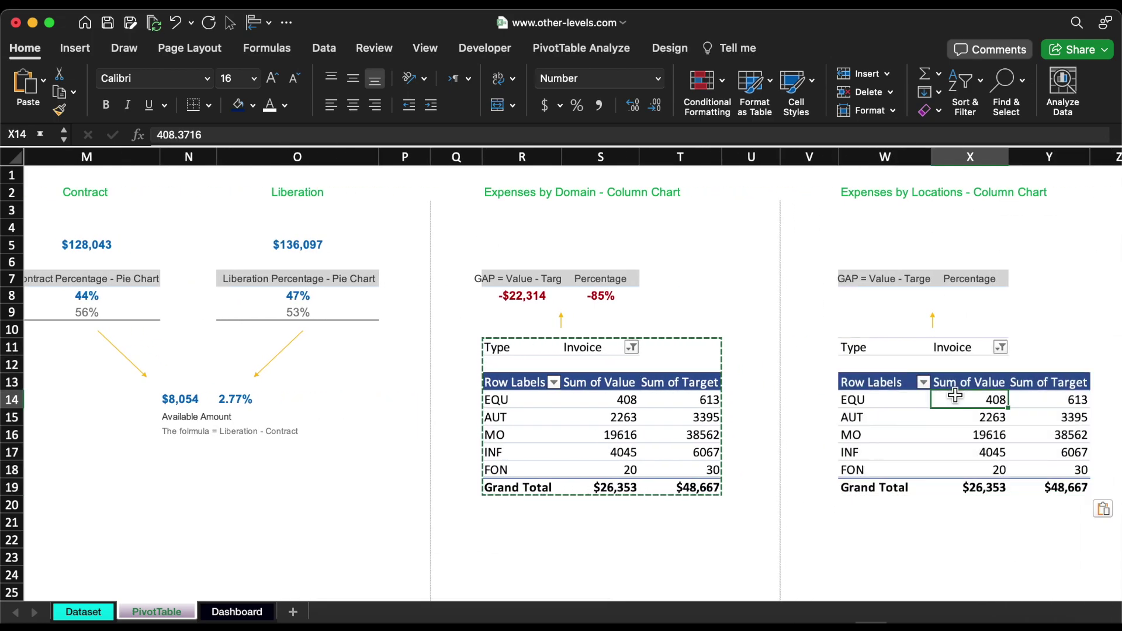
pyautogui.hscroll(3, 971, 400)
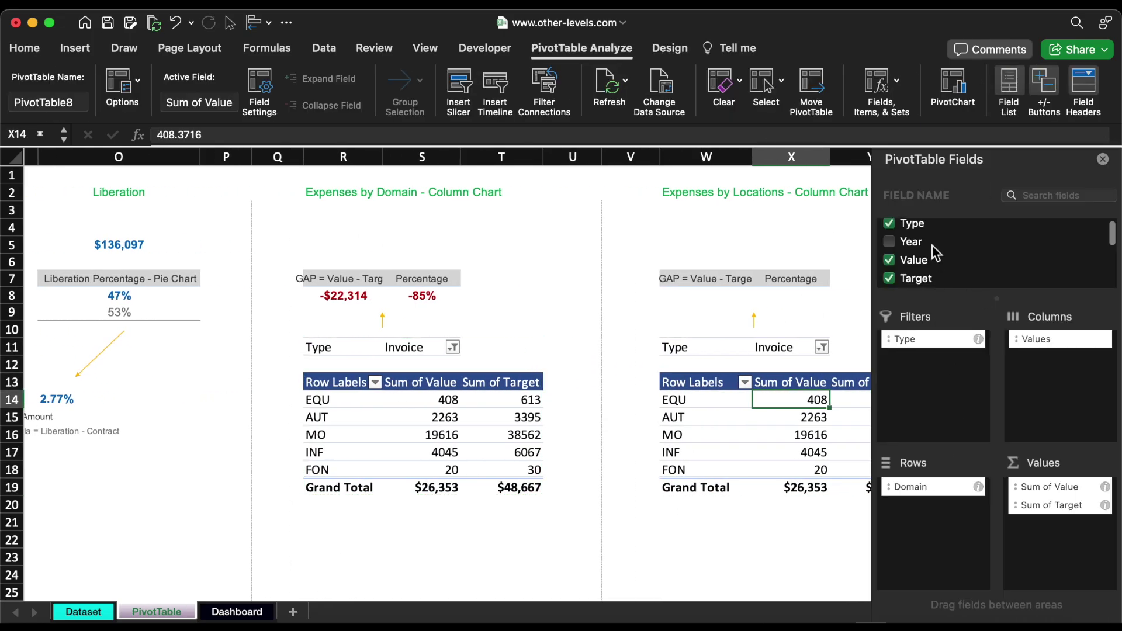
pyautogui.scroll(-3, 936, 253)
pyautogui.click(889, 263)
pyautogui.moveTo(924, 281); pyautogui.dragTo(923, 512)
# Step: Apply the comma number style to the domain PivotTable's values in S14:T18
pyautogui.moveTo(421, 400); pyautogui.dragTo(526, 470)
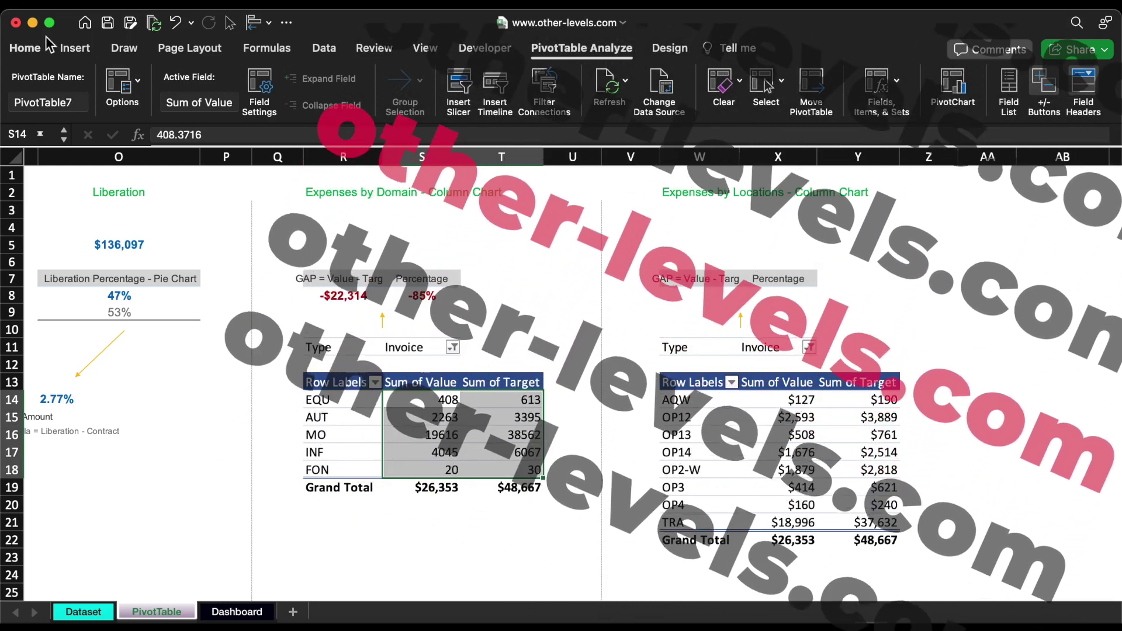
pyautogui.click(28, 48)
pyautogui.click(598, 106)
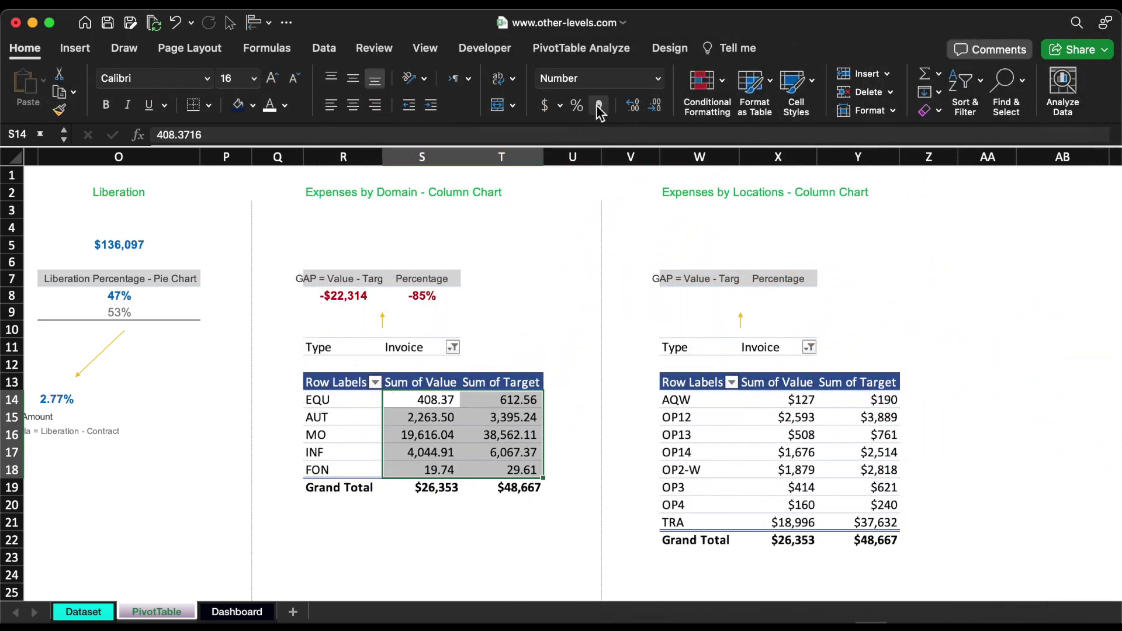
# Step: Remove the decimals from the domain PivotTable's values and apply comma style without decimals to the locations values X14:Y21
pyautogui.click(655, 106)
pyautogui.click(655, 105)
pyautogui.moveTo(754, 402); pyautogui.dragTo(862, 522)
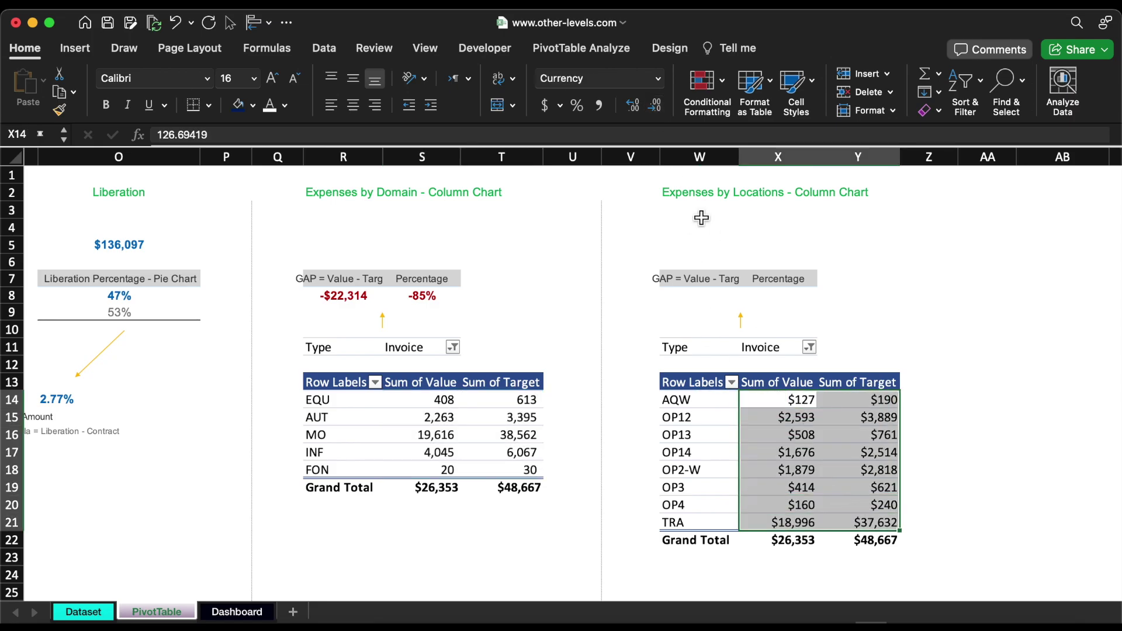
pyautogui.click(597, 105)
pyautogui.click(656, 106)
pyautogui.click(656, 105)
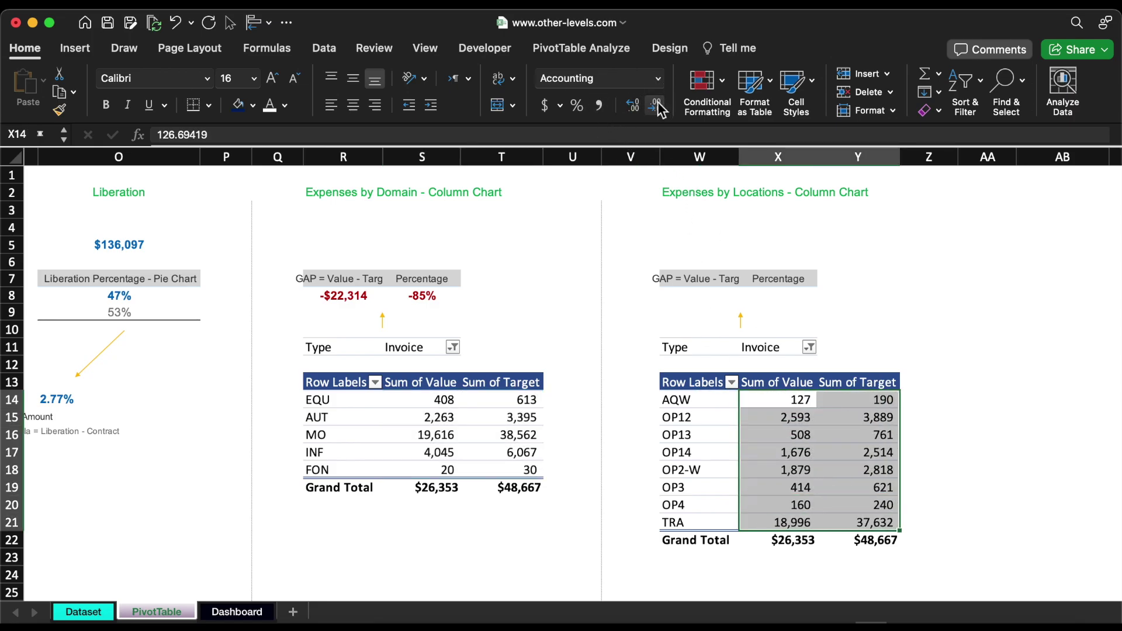
# Step: Insert a 2-D clustered column PivotChart from the locations PivotTable and delete its legend
pyautogui.click(82, 50)
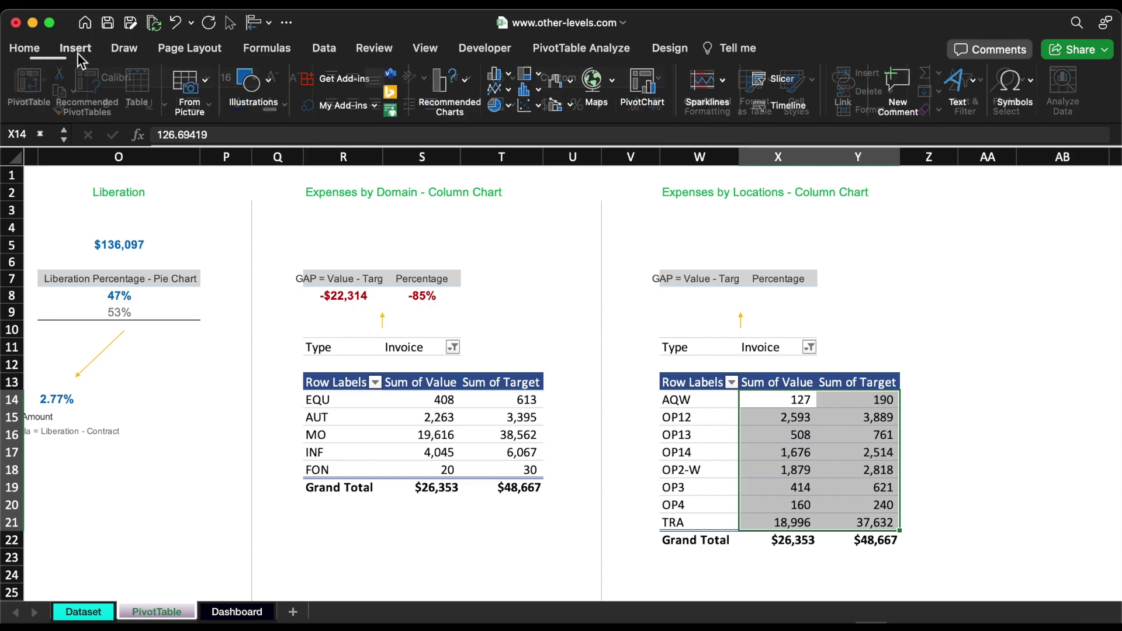
pyautogui.click(512, 76)
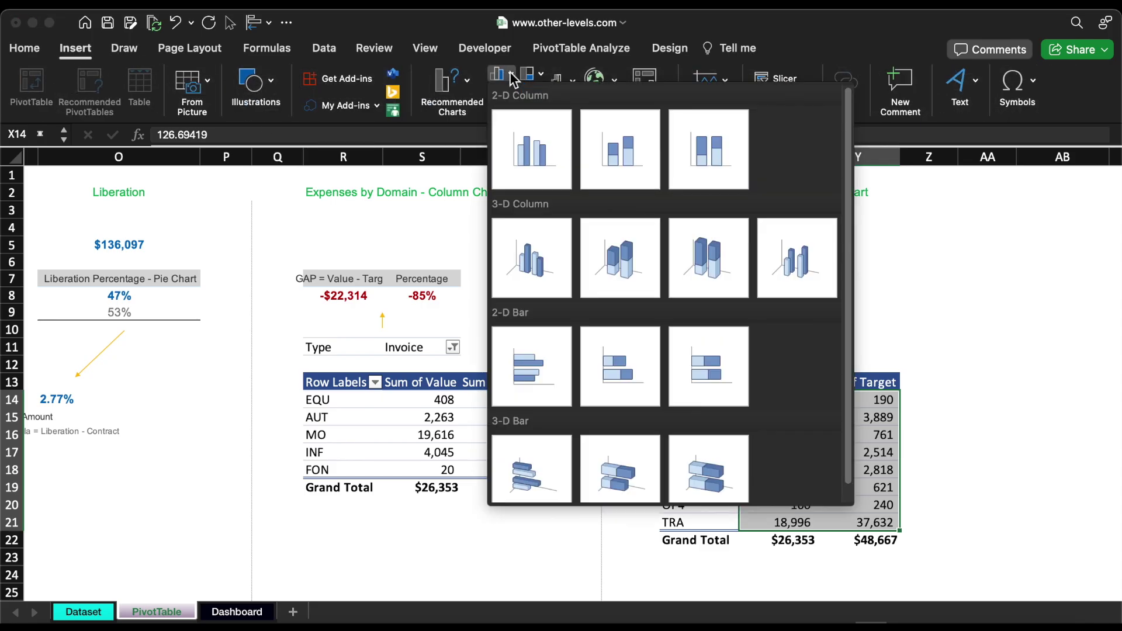
pyautogui.click(524, 149)
pyautogui.click(502, 380)
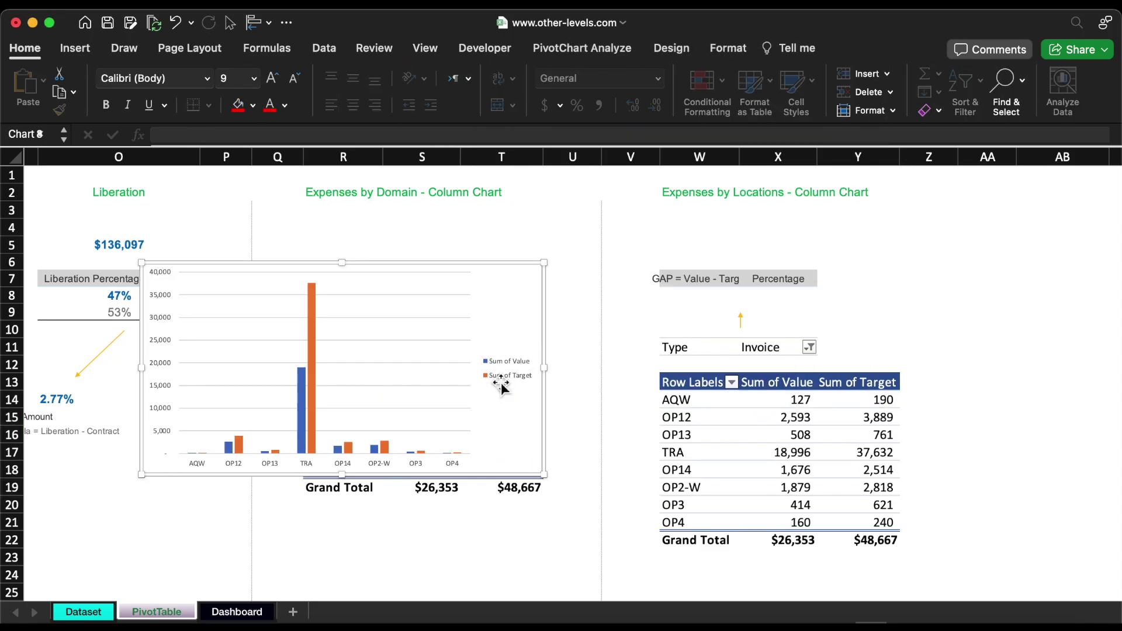
pyautogui.press('Delete')
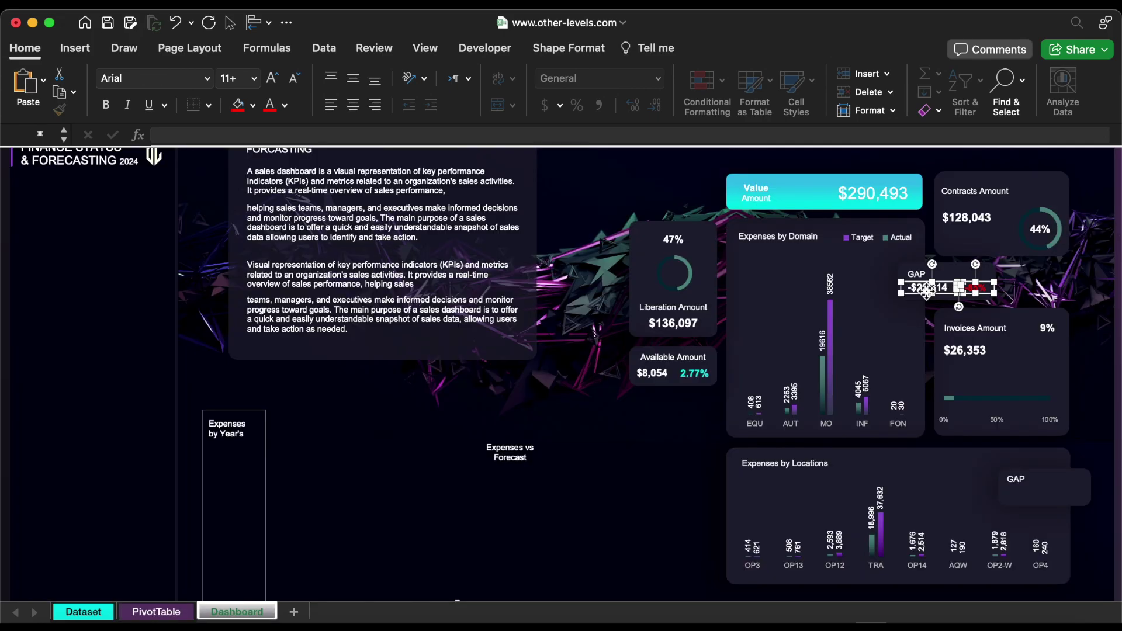
# Step: Copy the domain GAP figures onto the locations GAP card, and calculate the gap in W8 as grand total Value minus Target
pyautogui.moveTo(930, 292); pyautogui.dragTo(1027, 500)
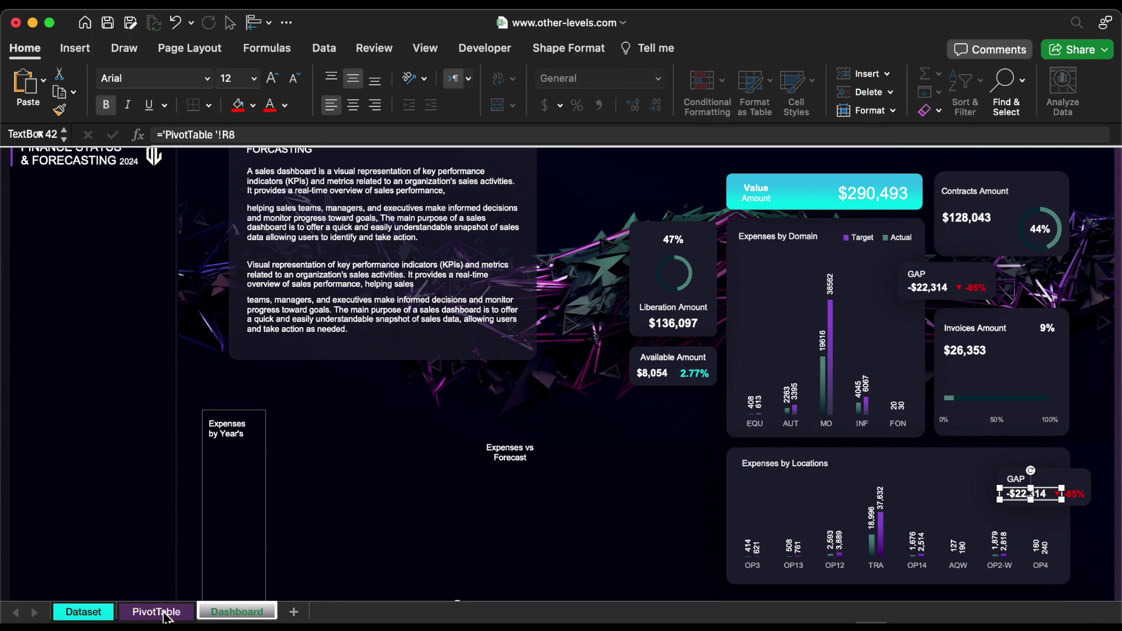
pyautogui.click(156, 612)
pyautogui.click(737, 296)
pyautogui.write('=')
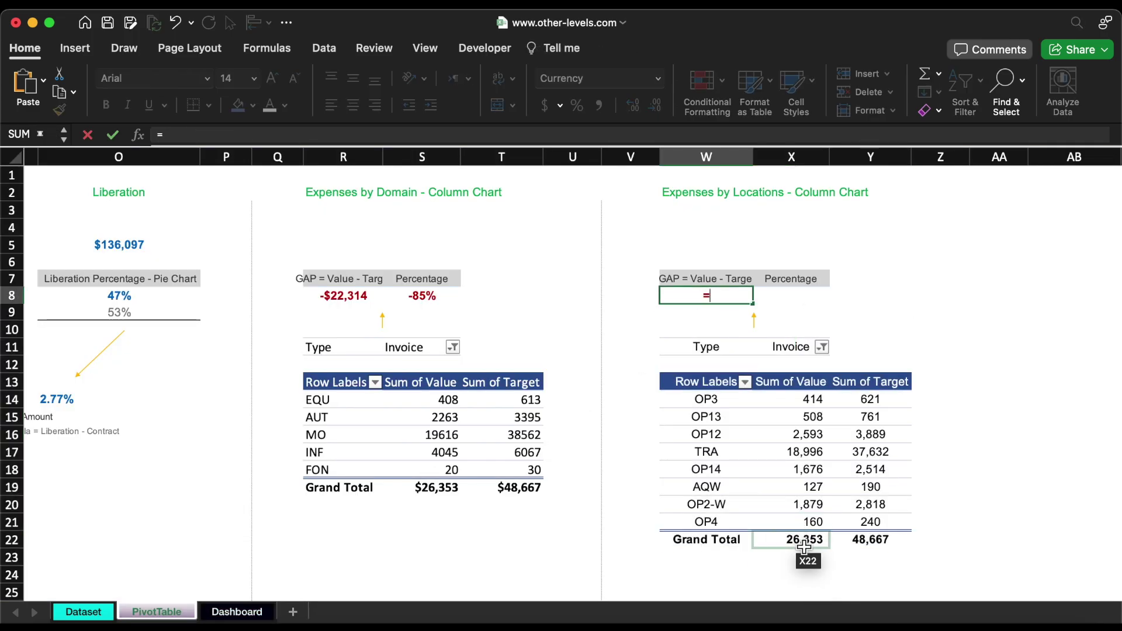
pyautogui.click(804, 540)
pyautogui.write('-')
pyautogui.click(882, 539)
pyautogui.press('Return')
# Step: Calculate the locations gap percentage in X8 by dividing W8 by the PivotTable's grand total of Value
pyautogui.click(785, 299)
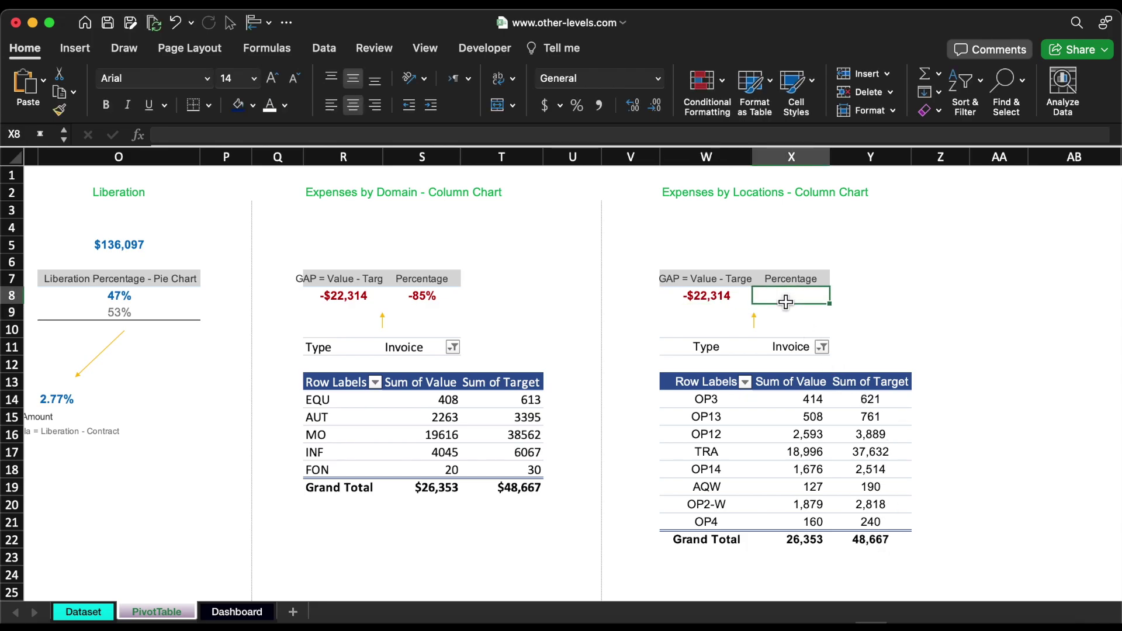
pyautogui.write('=')
pyautogui.click(720, 297)
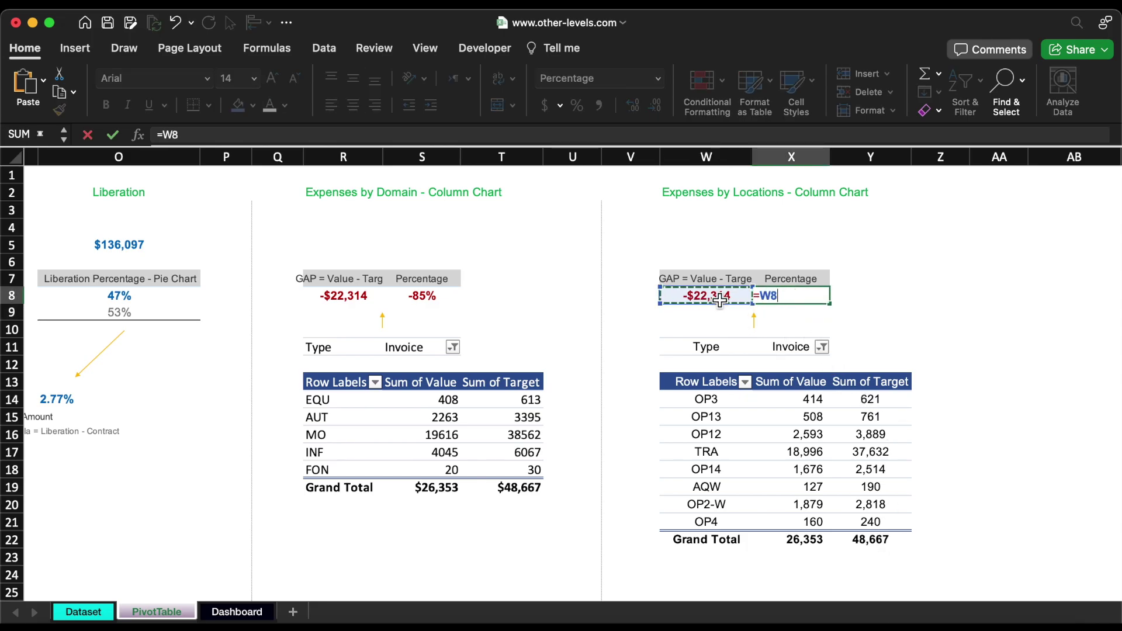
pyautogui.click(803, 542)
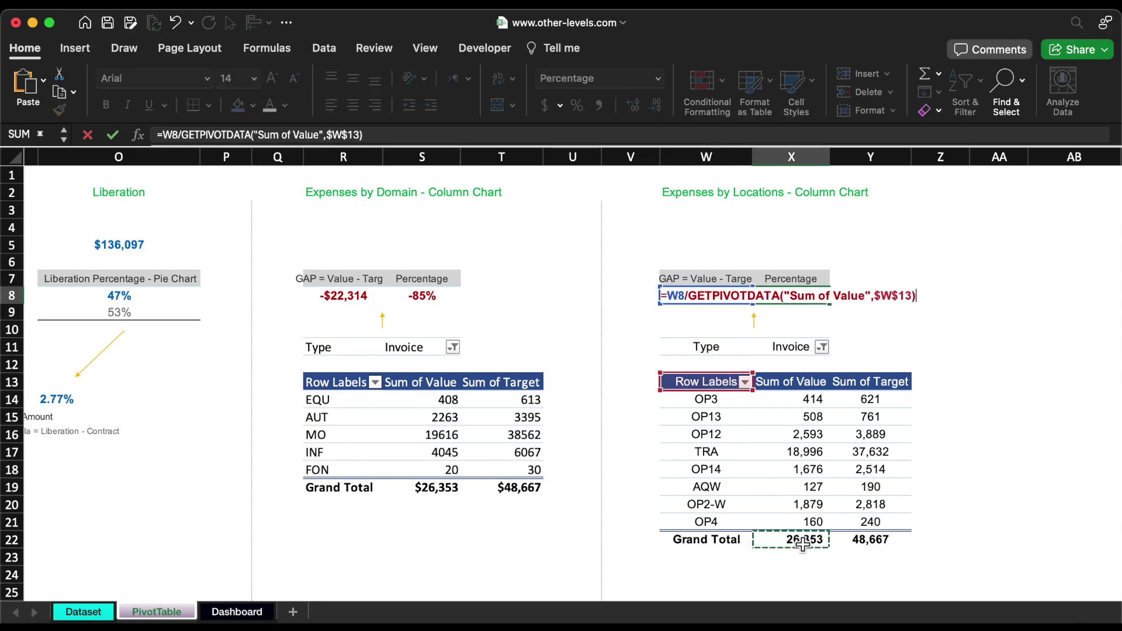
pyautogui.press('Return')
# Step: Link the GAP amount text box on the dashboard's Expenses by Locations card to PivotTable cell W8
pyautogui.click(236, 612)
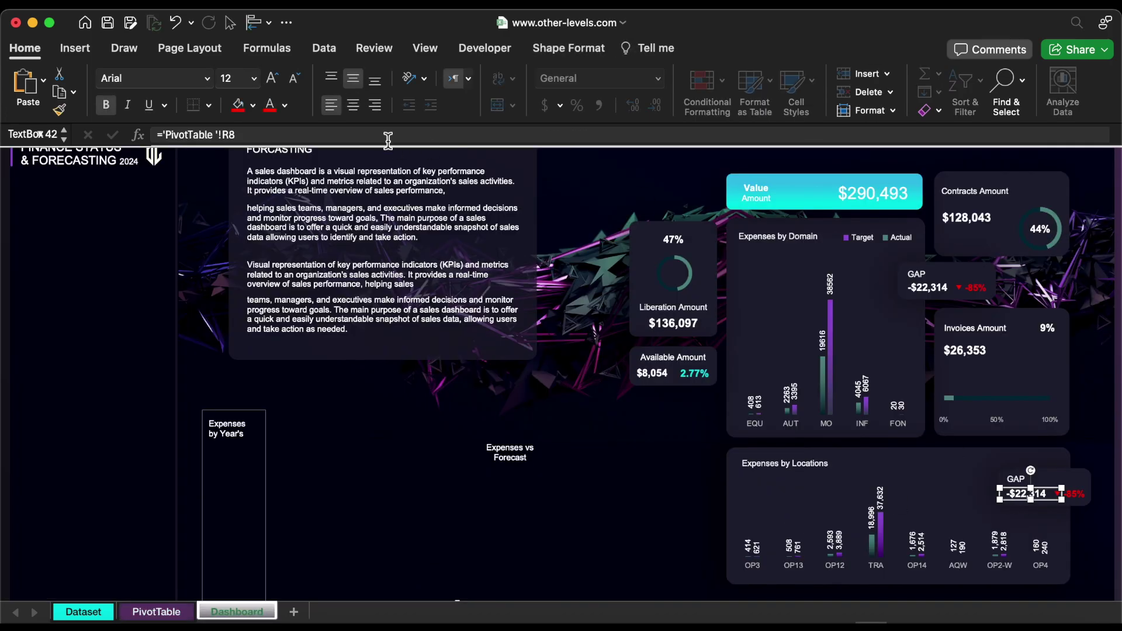
pyautogui.click(388, 135)
pyautogui.write('=')
pyautogui.click(156, 612)
pyautogui.click(720, 297)
pyautogui.press('Return')
# Step: Link the GAP percentage text box on the Expenses by Locations card to PivotTable cell X8
pyautogui.click(1076, 494)
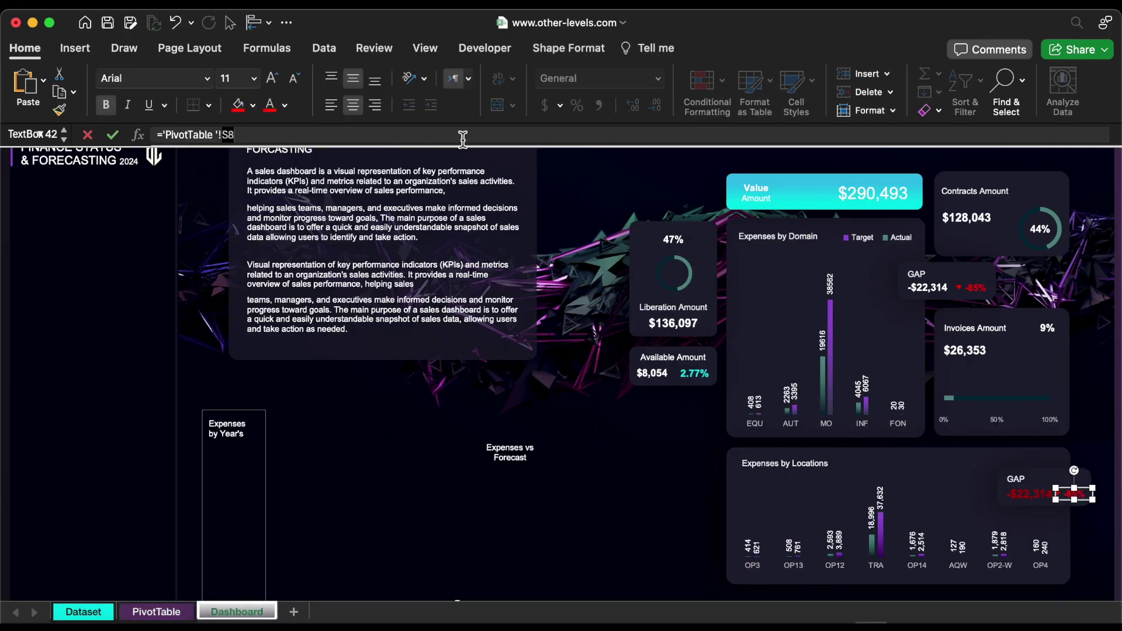
pyautogui.click(388, 135)
pyautogui.write('=')
pyautogui.click(156, 612)
pyautogui.click(842, 303)
pyautogui.press('Return')
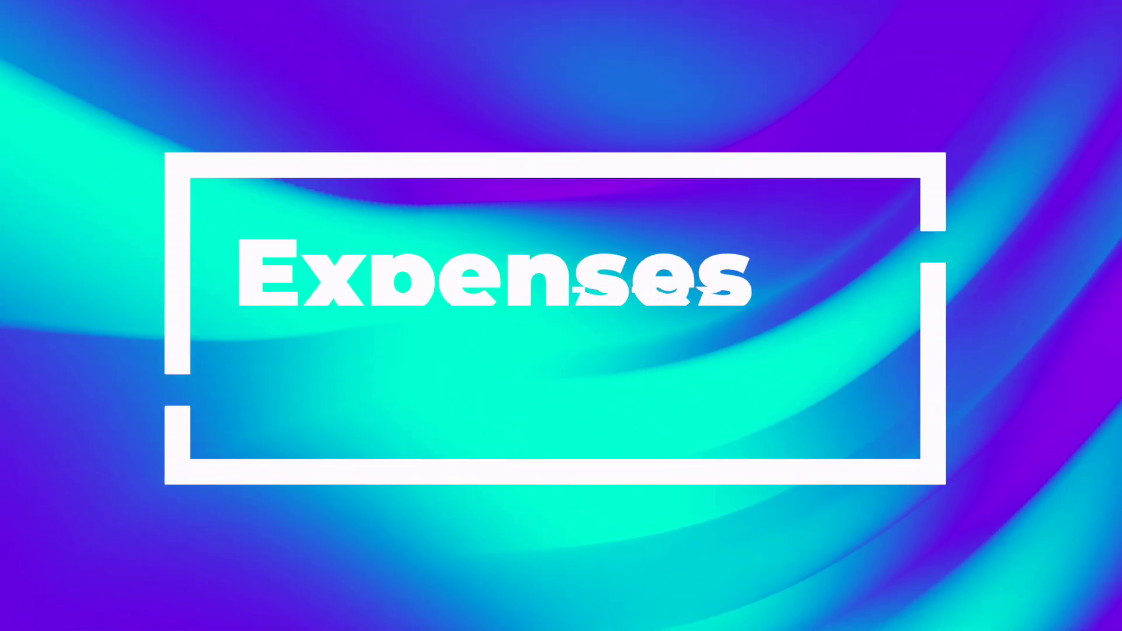
# Step: Copy the locations PivotTable with its Type filter, W11:Y22, to AB6 under Expenses Target vs Actual
pyautogui.moveTo(842, 347); pyautogui.dragTo(1007, 551)
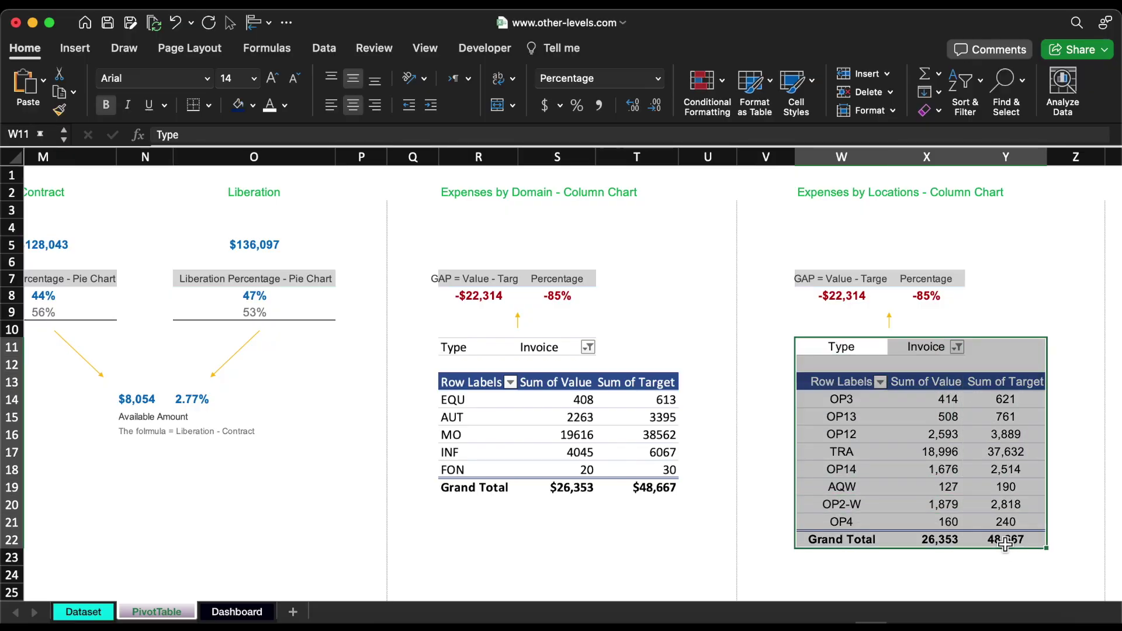
pyautogui.press('super+c')
pyautogui.hscroll(6, 1005, 547)
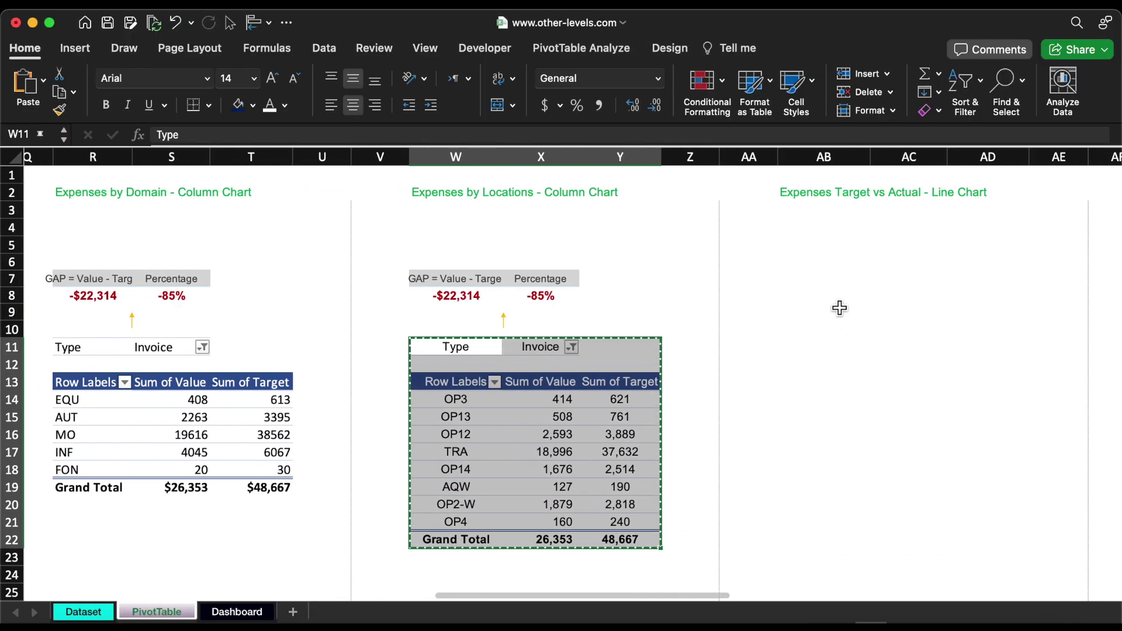
pyautogui.click(819, 263)
pyautogui.press('super+v')
# Step: Replace the Location row field of the copied PivotTable with Accounting date
pyautogui.scroll(-3, 957, 246)
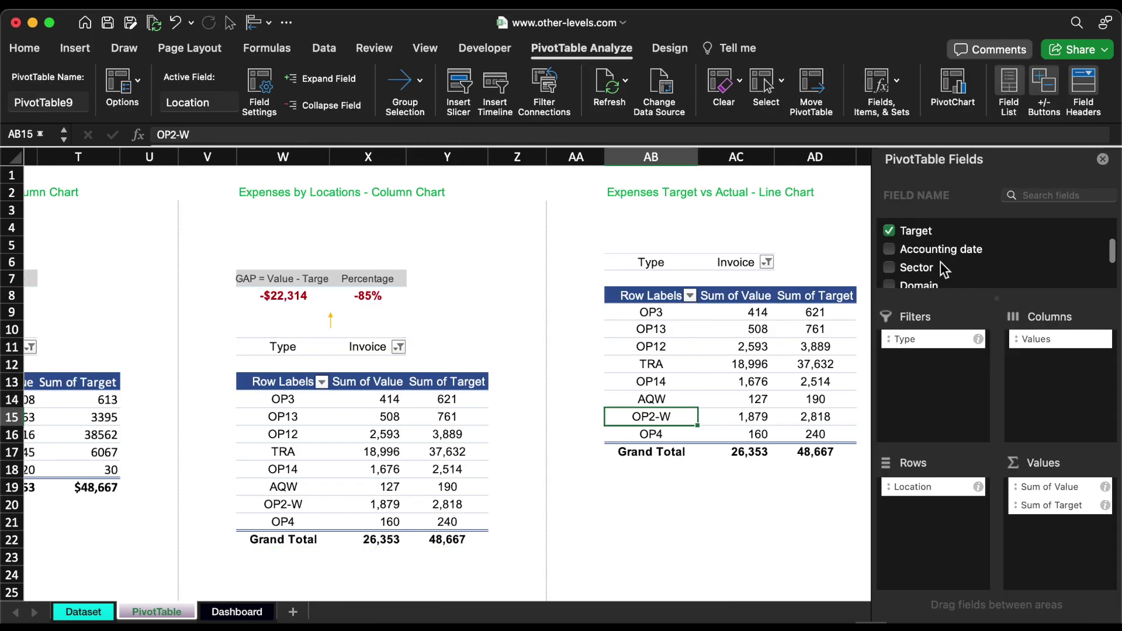
pyautogui.click(889, 280)
pyautogui.moveTo(947, 245); pyautogui.dragTo(716, 507)
# Step: Insert a line PivotChart from the Expenses Target vs Actual PivotTable
pyautogui.click(75, 49)
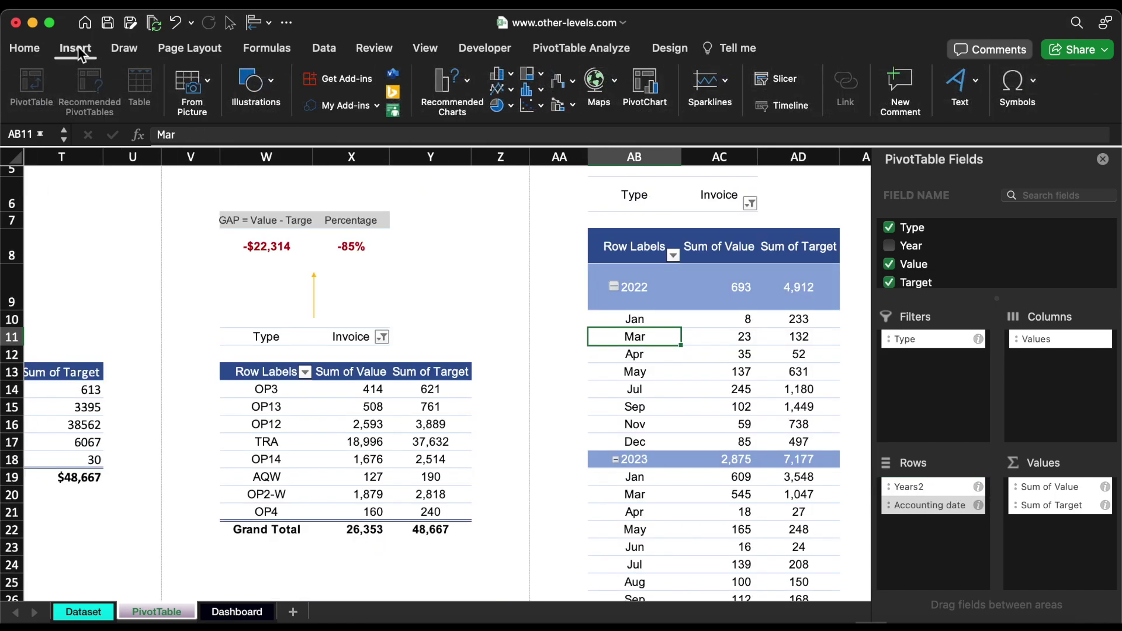
pyautogui.click(502, 89)
pyautogui.click(532, 165)
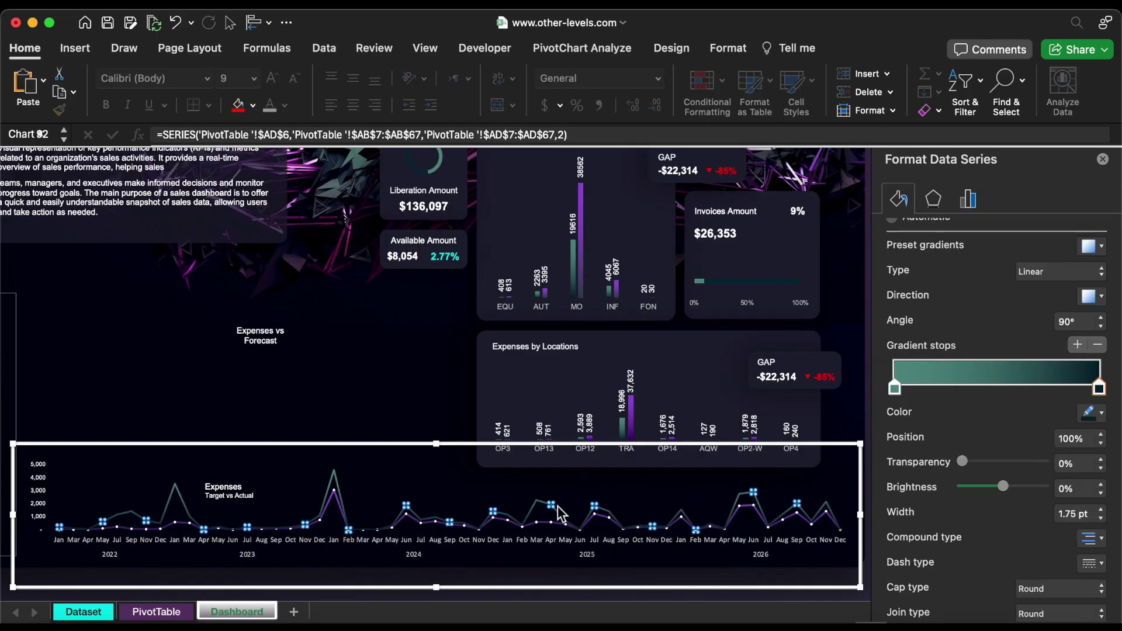
# Step: Examine the gradient line and marker settings of the purple Value series in the Target vs Actual line chart
pyautogui.click(553, 525)
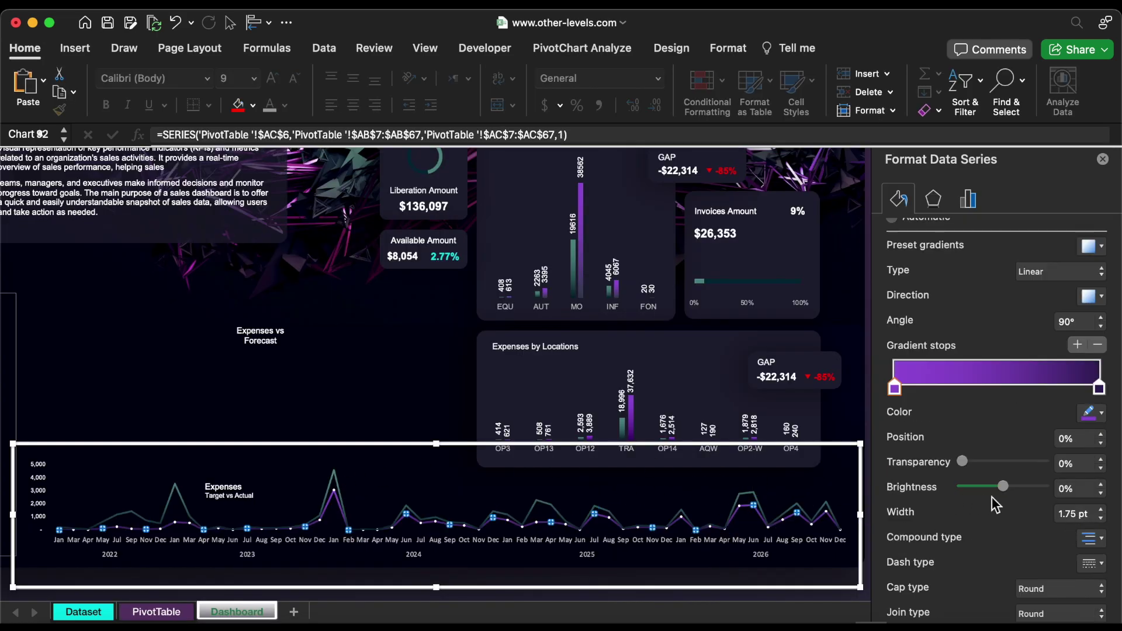
pyautogui.scroll(5, 1036, 458)
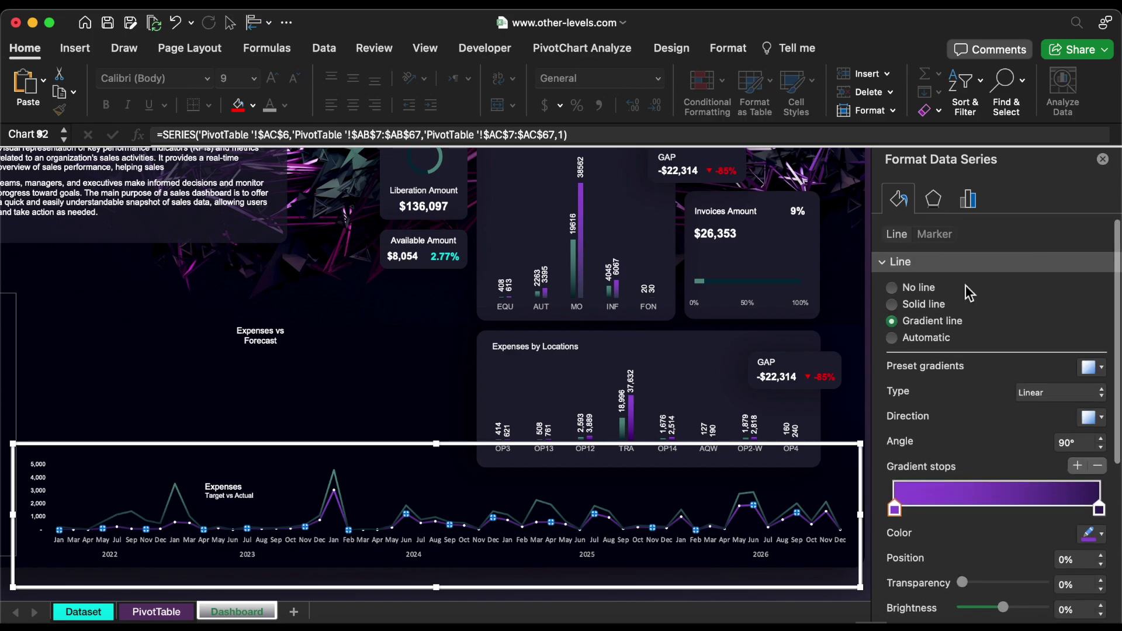
pyautogui.click(936, 233)
pyautogui.click(893, 261)
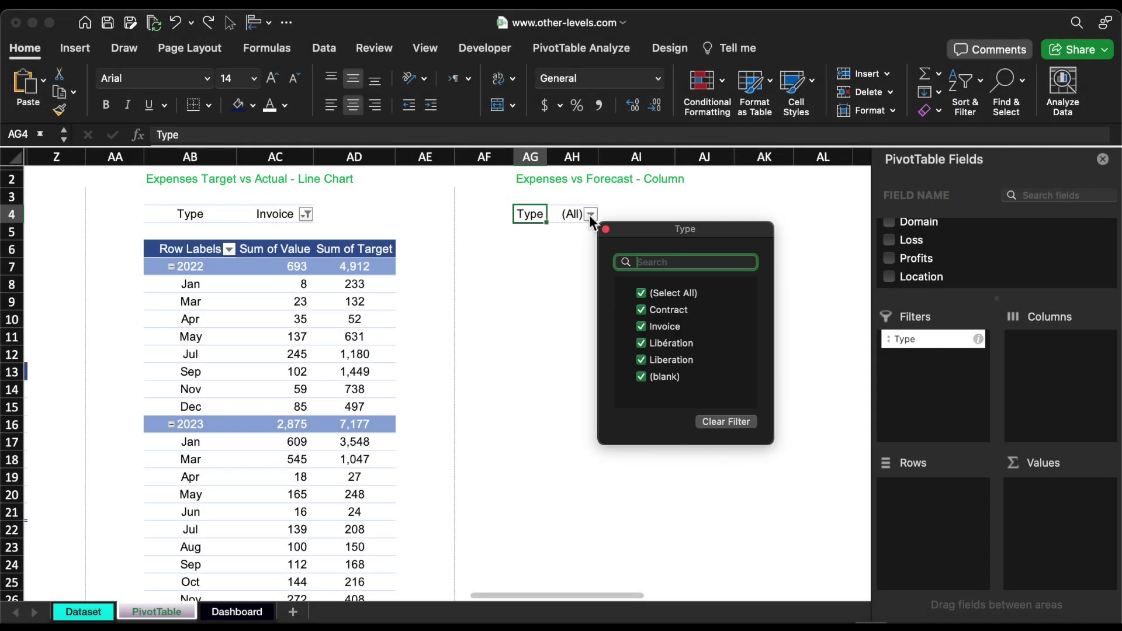
# Step: Filter the new Expenses vs Forecast PivotTable to show only the Invoice type
pyautogui.click(642, 293)
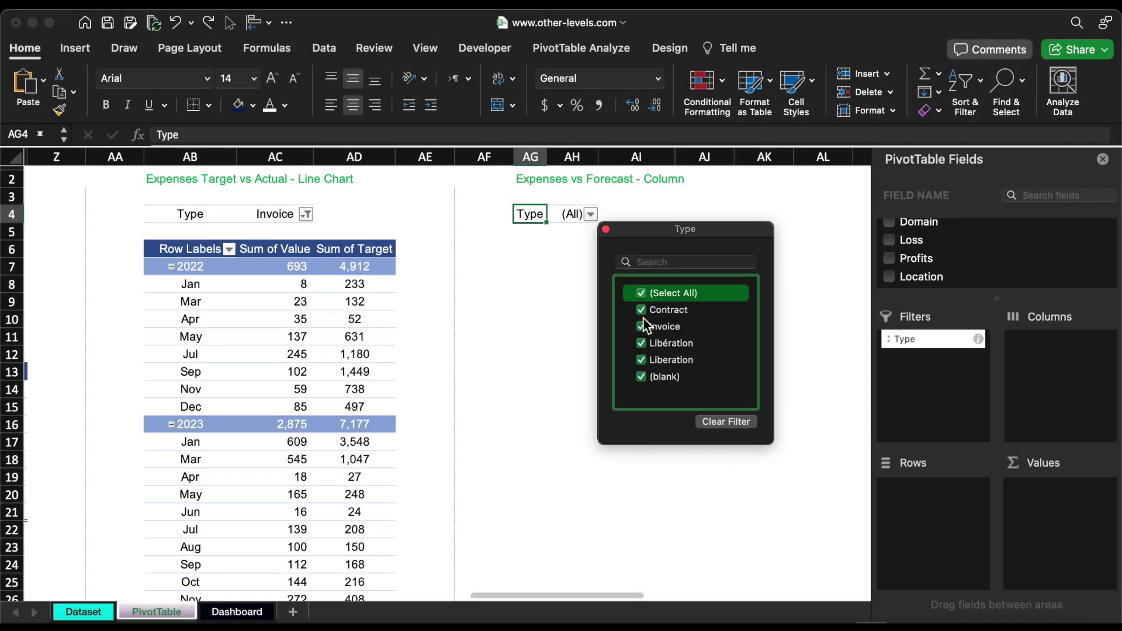
pyautogui.click(641, 326)
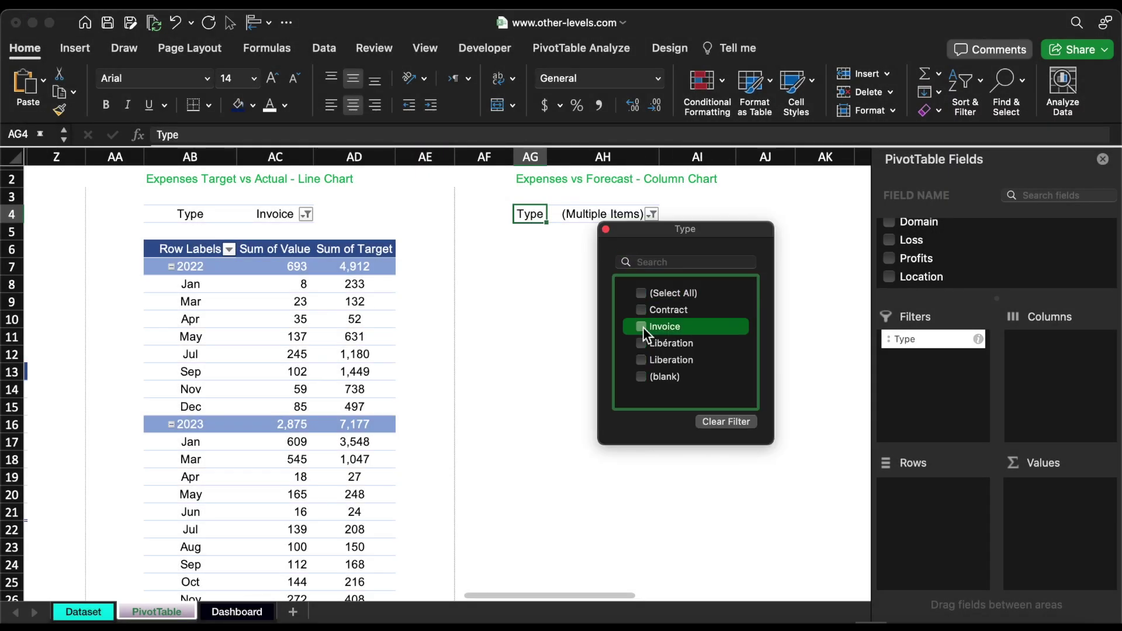
pyautogui.click(606, 229)
# Step: Add Accounting date to the rows and Profits and Loss to the values of the Expenses vs Forecast PivotTable
pyautogui.scroll(-1, 950, 263)
pyautogui.moveTo(949, 260); pyautogui.dragTo(752, 503)
pyautogui.scroll(-3, 918, 257)
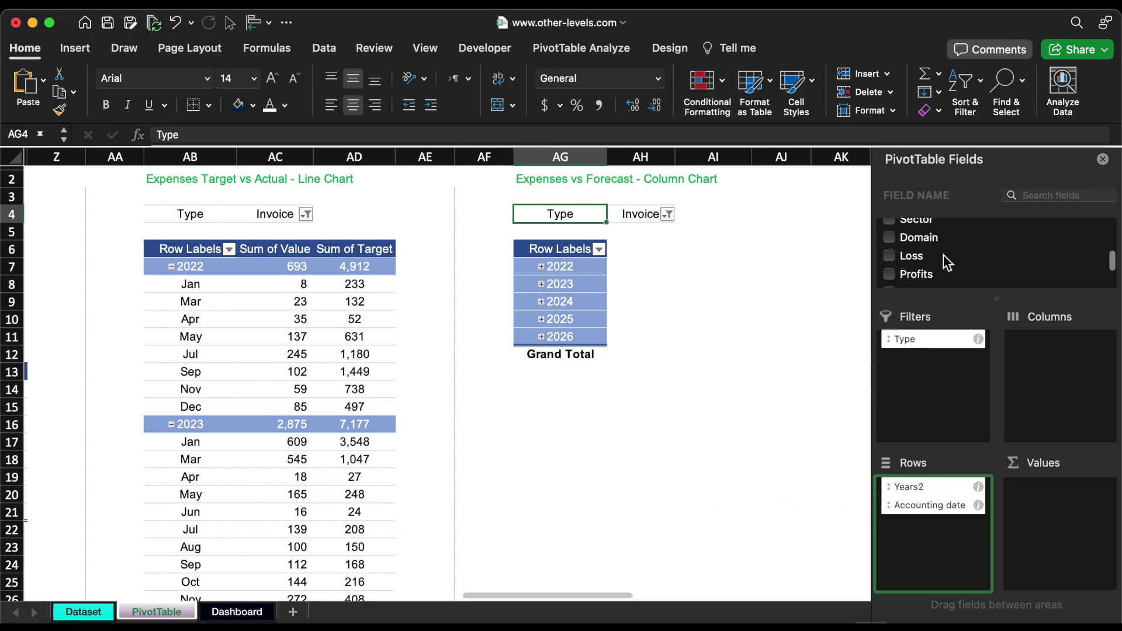
pyautogui.moveTo(915, 273); pyautogui.dragTo(1045, 507)
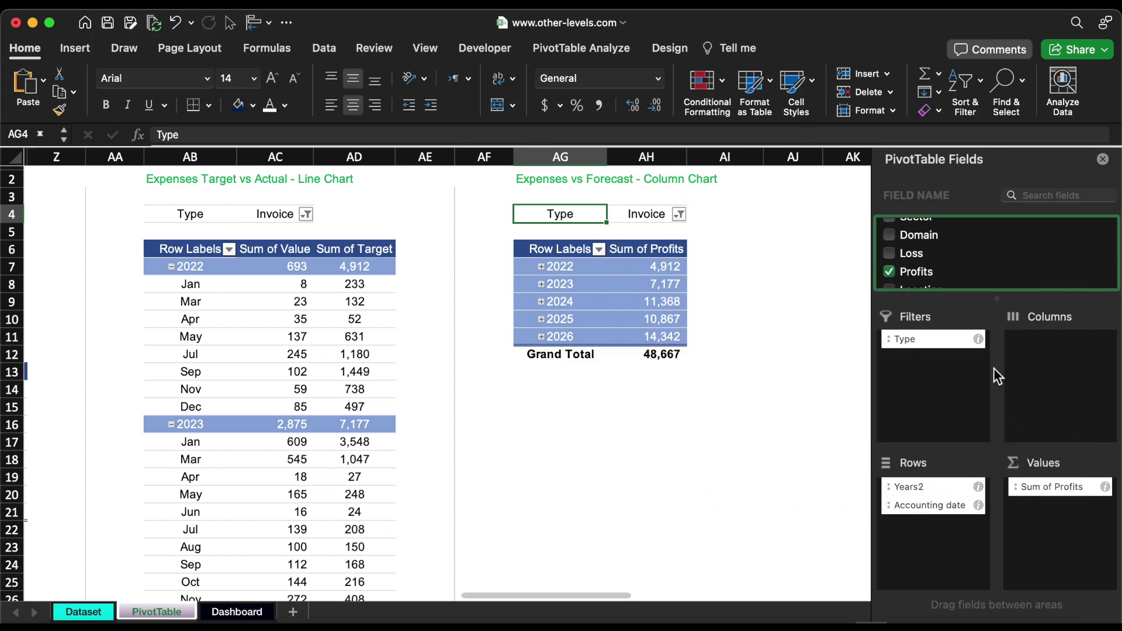
pyautogui.moveTo(915, 260); pyautogui.dragTo(1046, 509)
# Step: Expand the years 2022 to 2026 in the Expenses vs Forecast PivotTable to show their months
pyautogui.moveTo(558, 266); pyautogui.dragTo(568, 337)
pyautogui.rightClick(569, 342)
pyautogui.moveTo(615, 281)
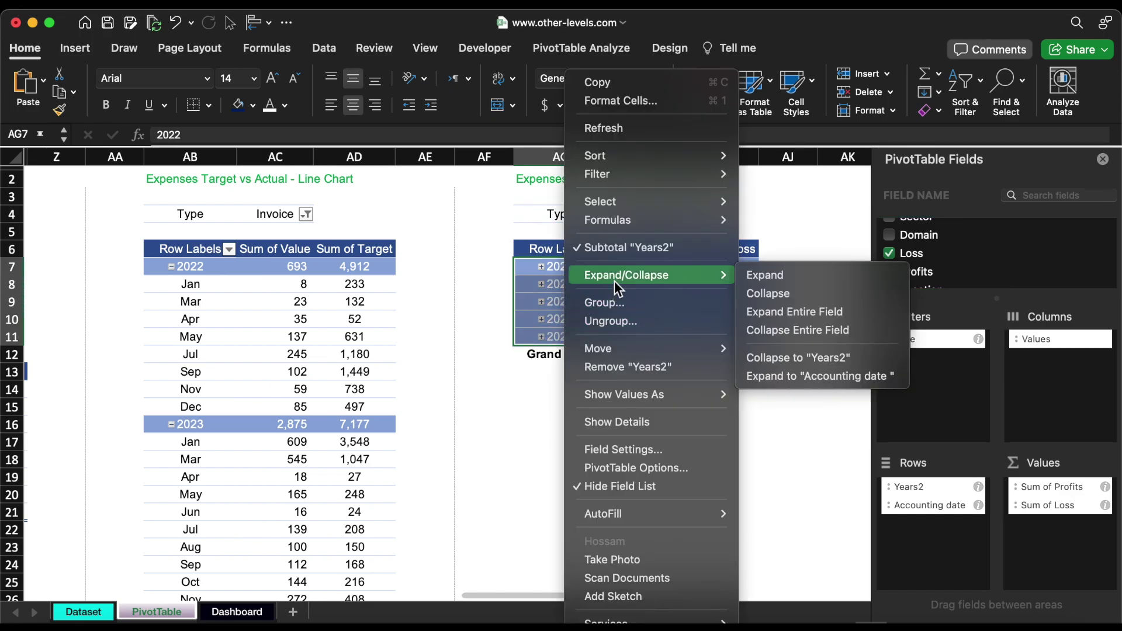
pyautogui.click(755, 275)
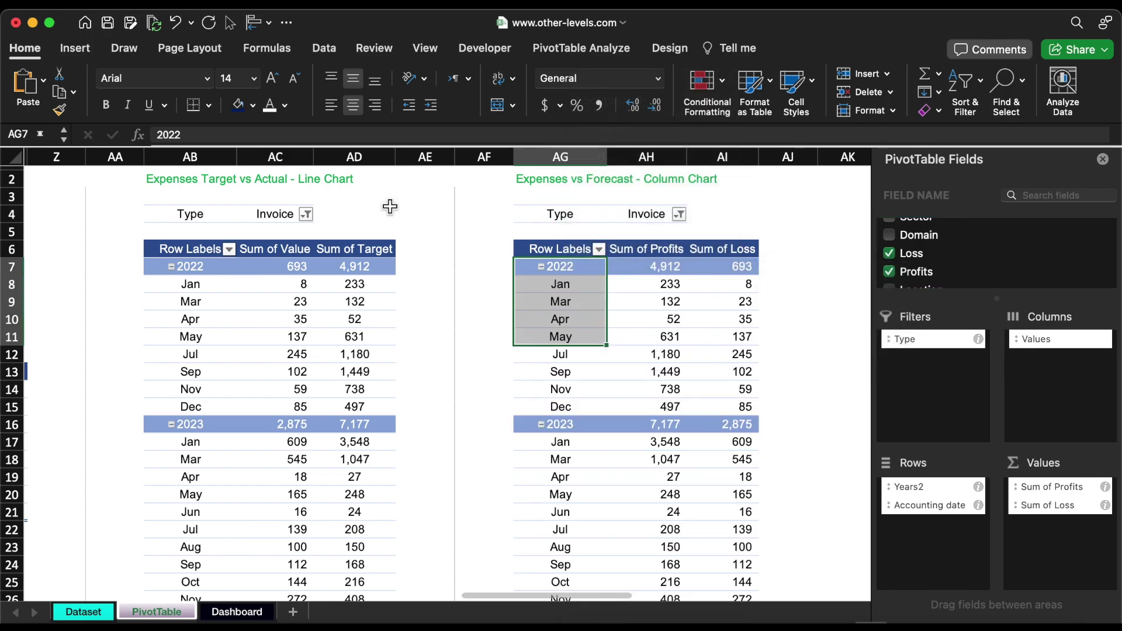
# Step: Insert a 2-D clustered column PivotChart of the Profits and Loss values and widen it
pyautogui.click(75, 48)
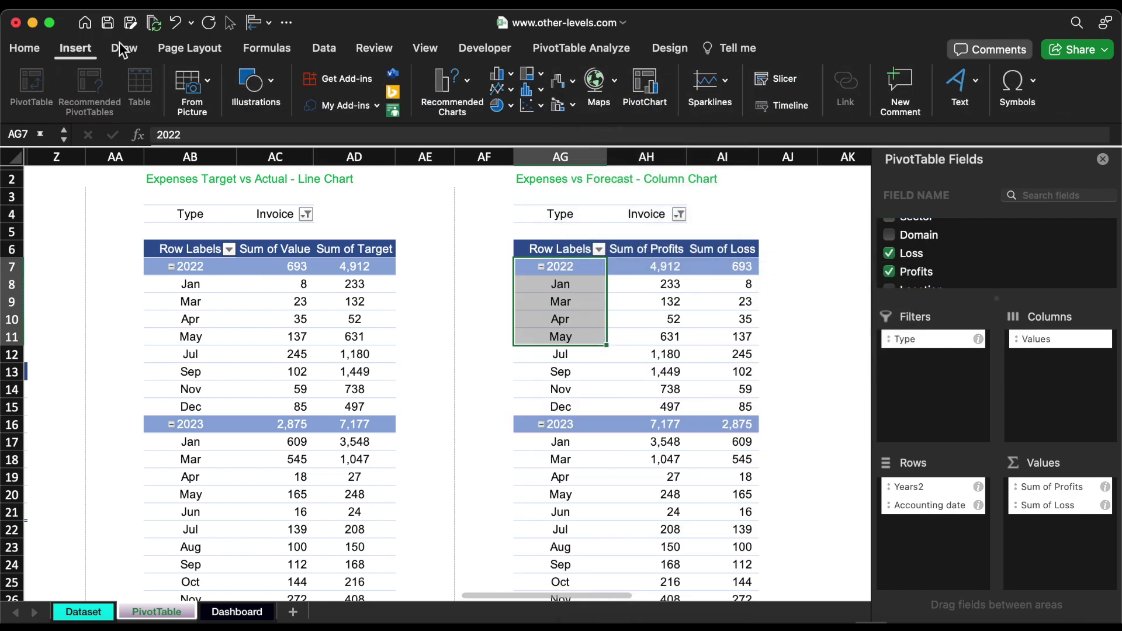
pyautogui.click(506, 80)
pyautogui.click(538, 153)
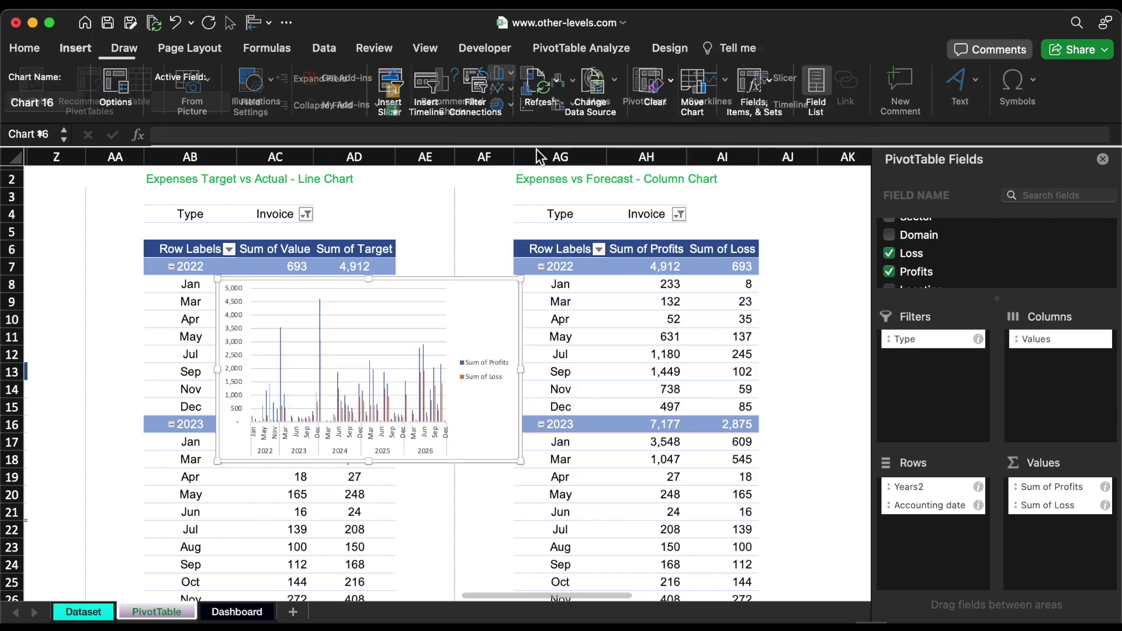
pyautogui.moveTo(522, 373); pyautogui.dragTo(753, 399)
pyautogui.click(245, 614)
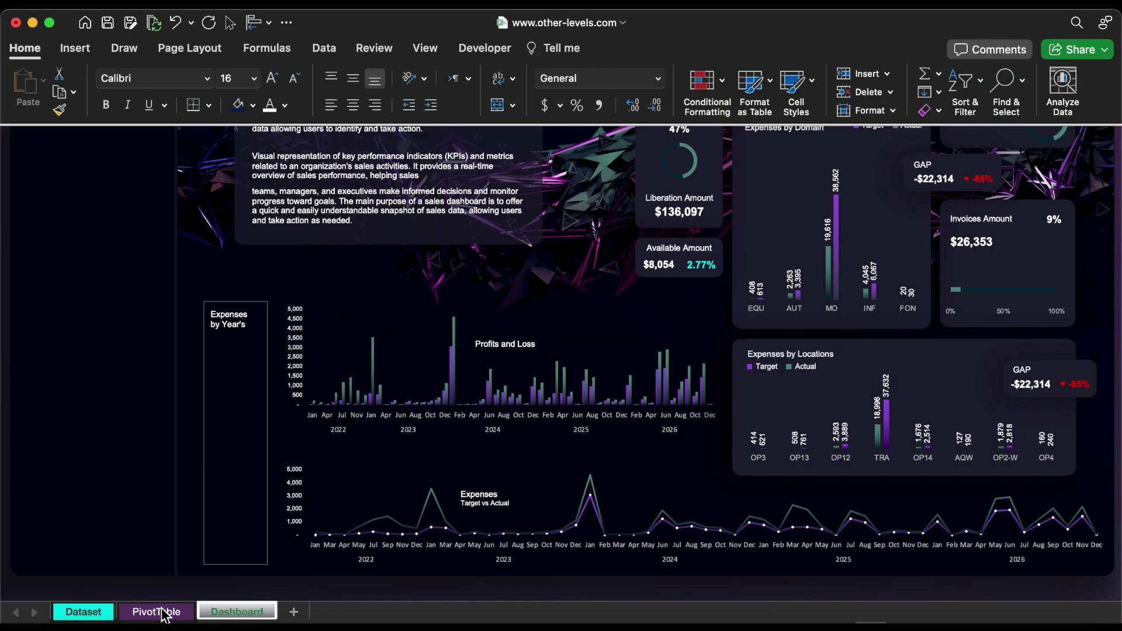
# Step: Copy the Target vs Actual PivotTable to AG4 and remove Accounting date from its rows, leaving only the years
pyautogui.click(169, 612)
pyautogui.click(825, 209)
pyautogui.hscroll(10, 606, 413)
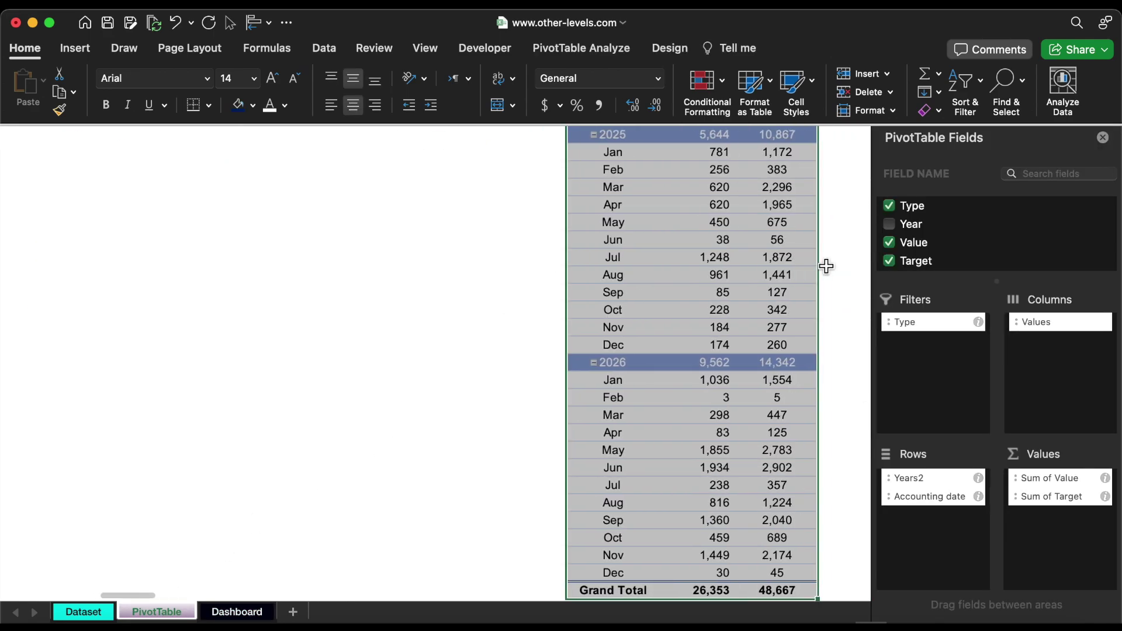
pyautogui.hotkey('ctrl', 'a')
pyautogui.hotkey('ctrl', 'c')
pyautogui.hscroll(5, 538, 244)
pyautogui.hotkey('ctrl', 'v')
pyautogui.click(422, 293)
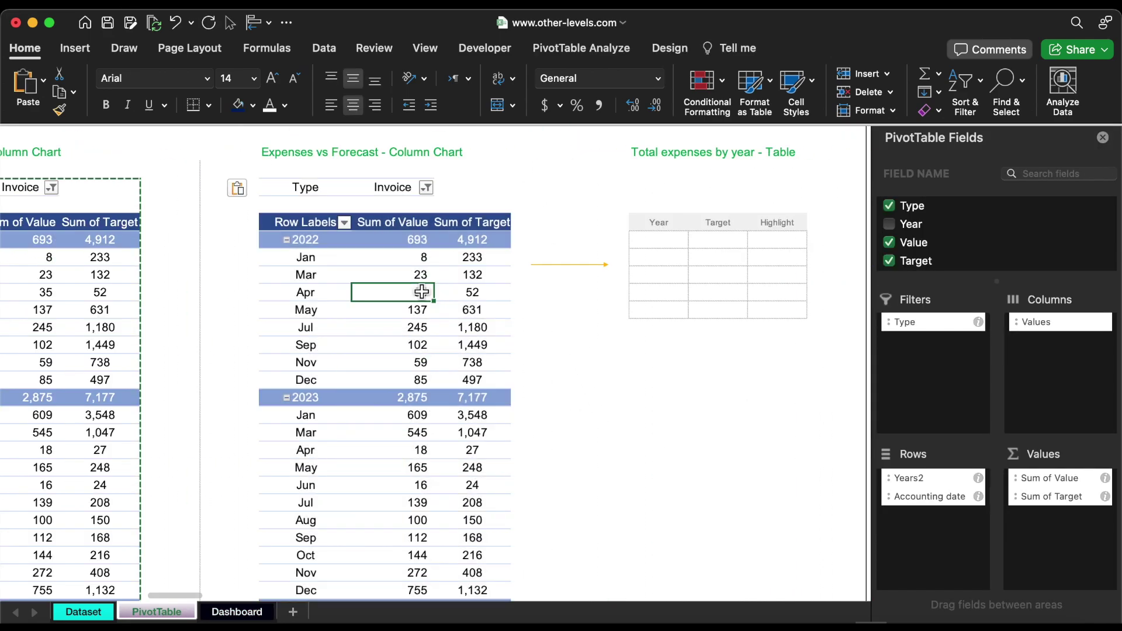
pyautogui.moveTo(938, 496); pyautogui.dragTo(699, 489)
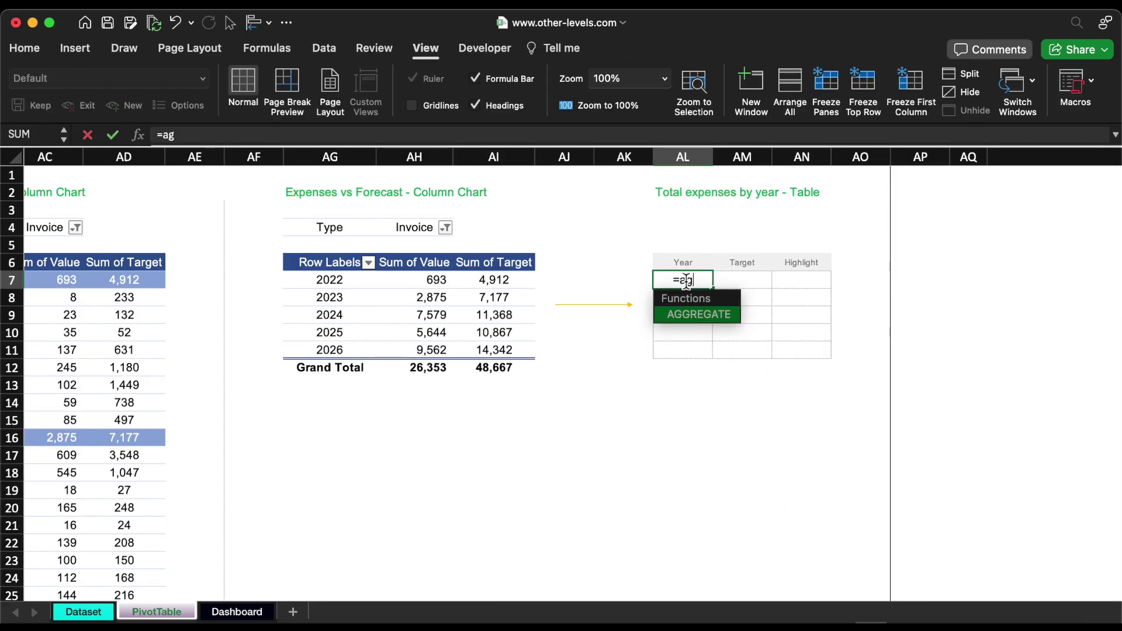
# Step: Link AL7 in the Total expenses by year table to the PivotTable's year in AG7 and fill it down to AL11
pyautogui.write('7')
pyautogui.press('Return')
pyautogui.click(685, 280)
pyautogui.moveTo(714, 288); pyautogui.dragTo(714, 363)
# Step: Fill the Target column AM7:AM11 of the Total expenses by year table with =VLOOKUP(AL7,$AG$7:$AI$11,3,0)
pyautogui.click(741, 279)
pyautogui.write('=vl')
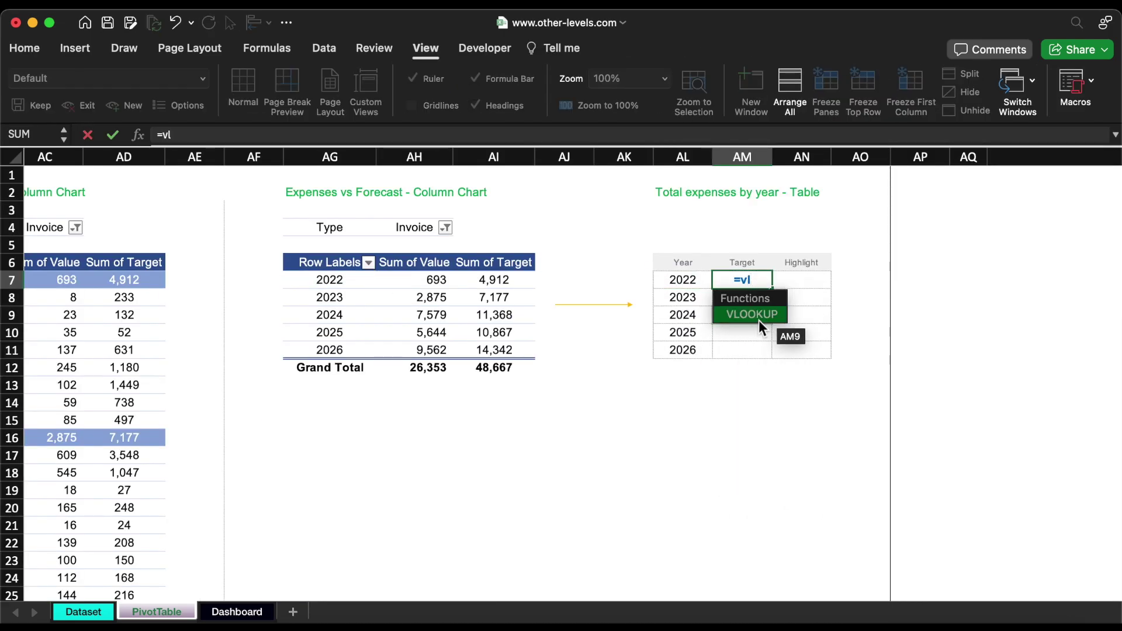
pyautogui.press('Tab')
pyautogui.press('Left')
pyautogui.write(',')
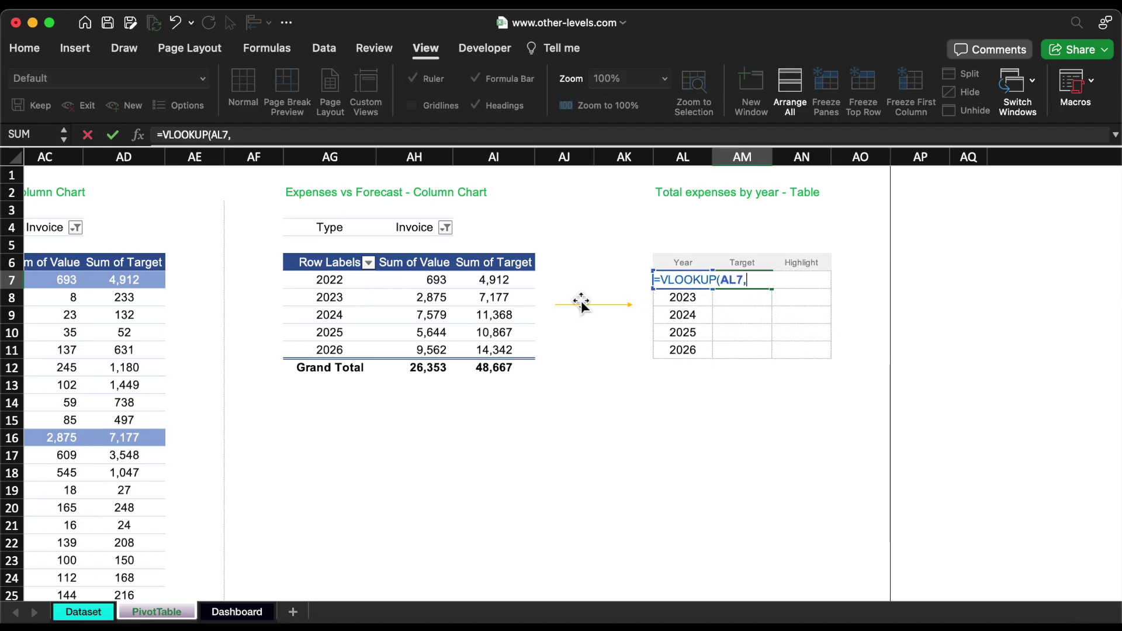
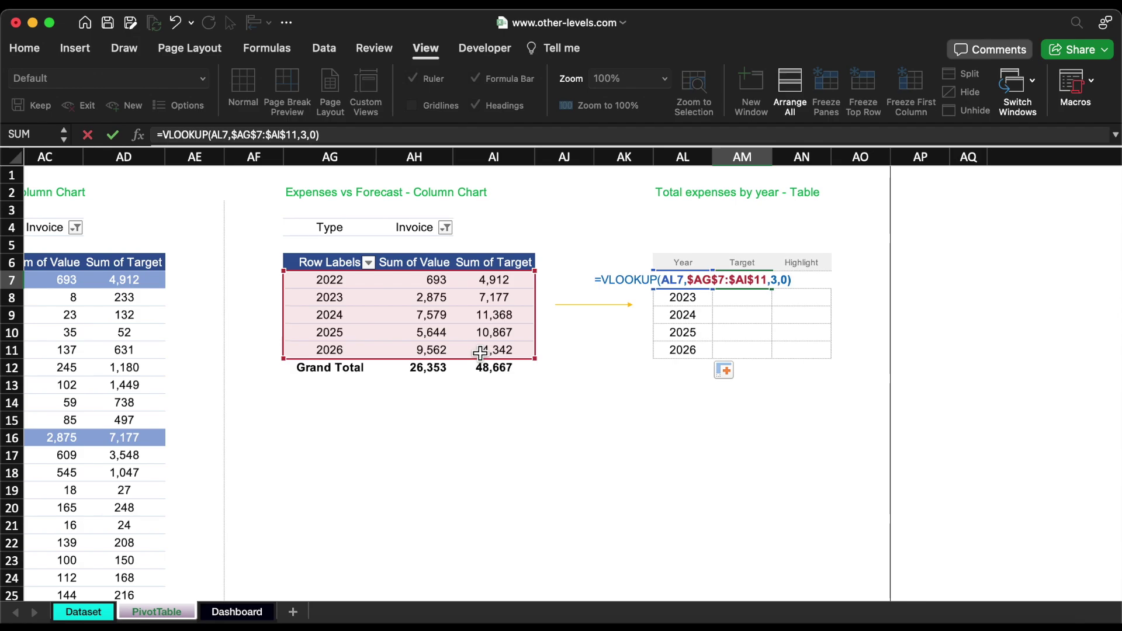
pyautogui.press('Return')
# Step: Enter =IF(AM7=MAX($AM$7:$AM$11),AM7,"") in the Highlight cell AN7 and fill it down to AN11
pyautogui.click(795, 283)
pyautogui.write('=if')
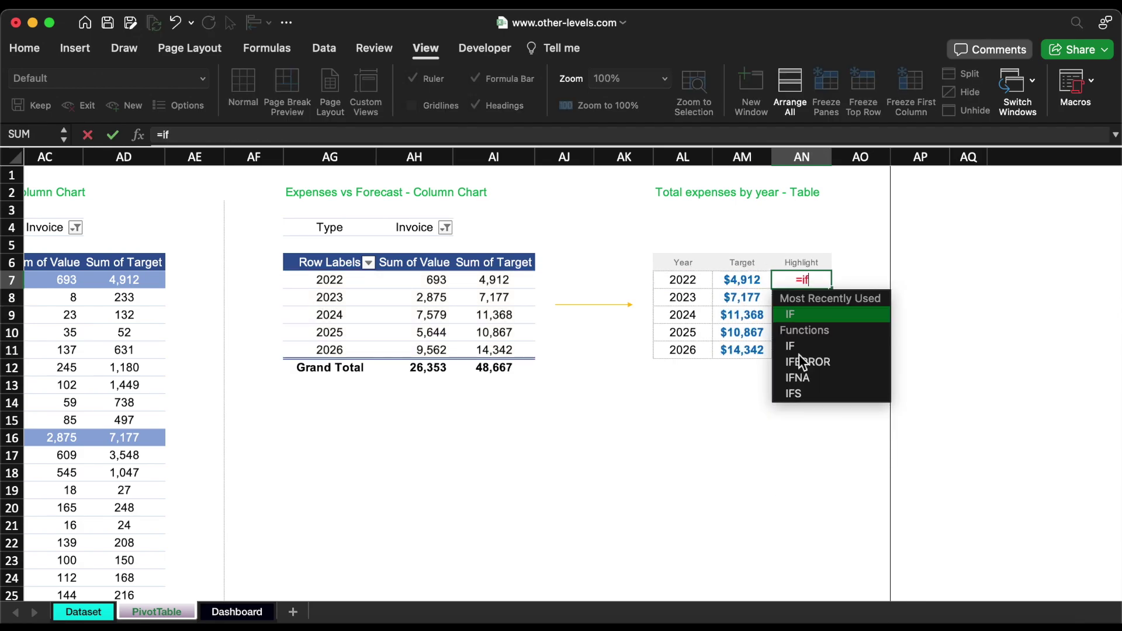
pyautogui.doubleClick(818, 314)
pyautogui.click(758, 285)
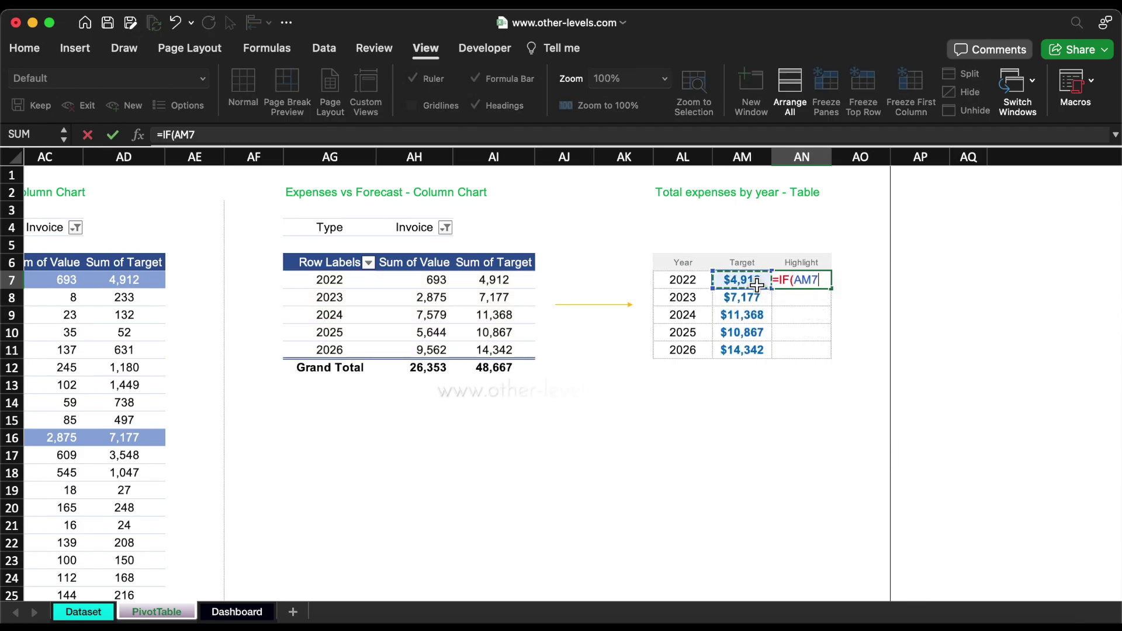
pyautogui.write('=max')
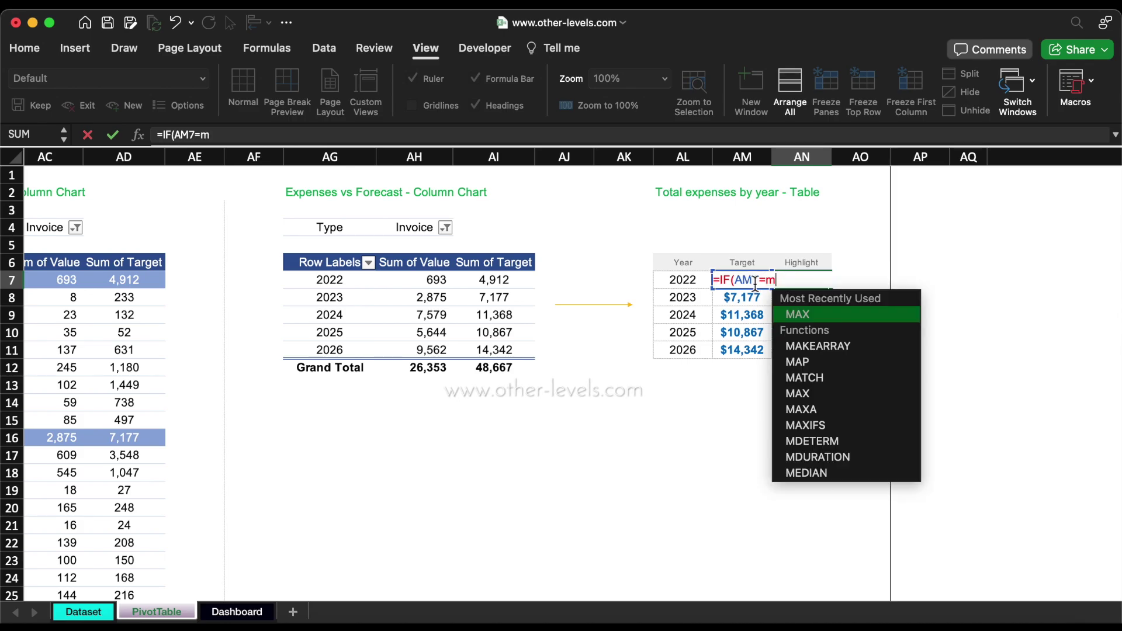
pyautogui.doubleClick(844, 313)
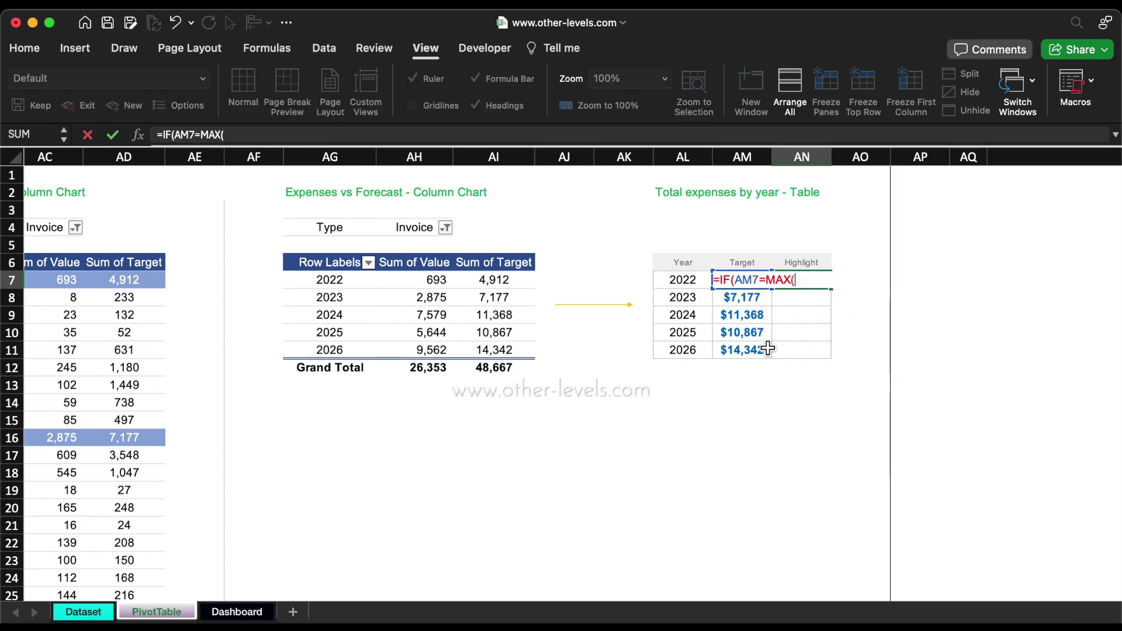
pyautogui.moveTo(760, 350); pyautogui.dragTo(754, 281)
pyautogui.press('F4')
pyautogui.write('),')
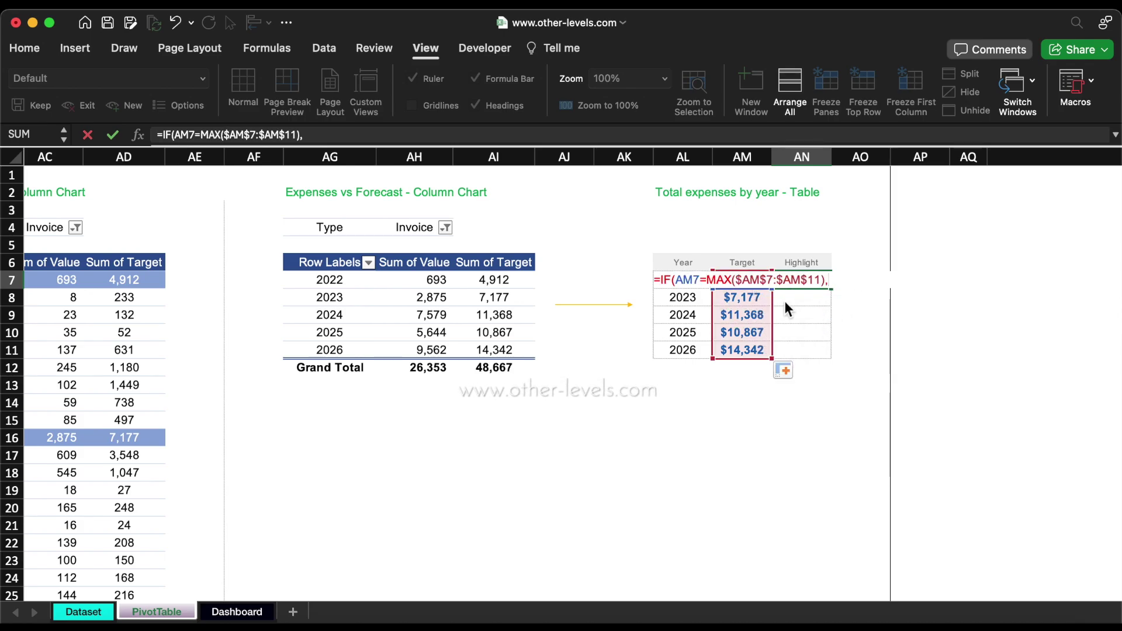
pyautogui.write('am7')
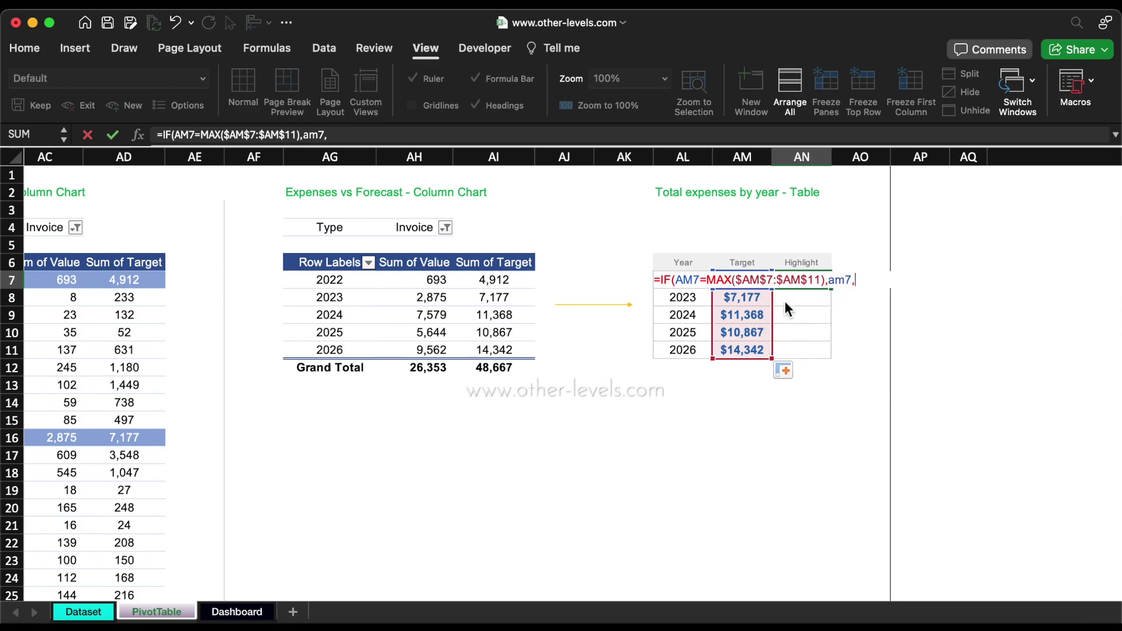
pyautogui.write(',"")')
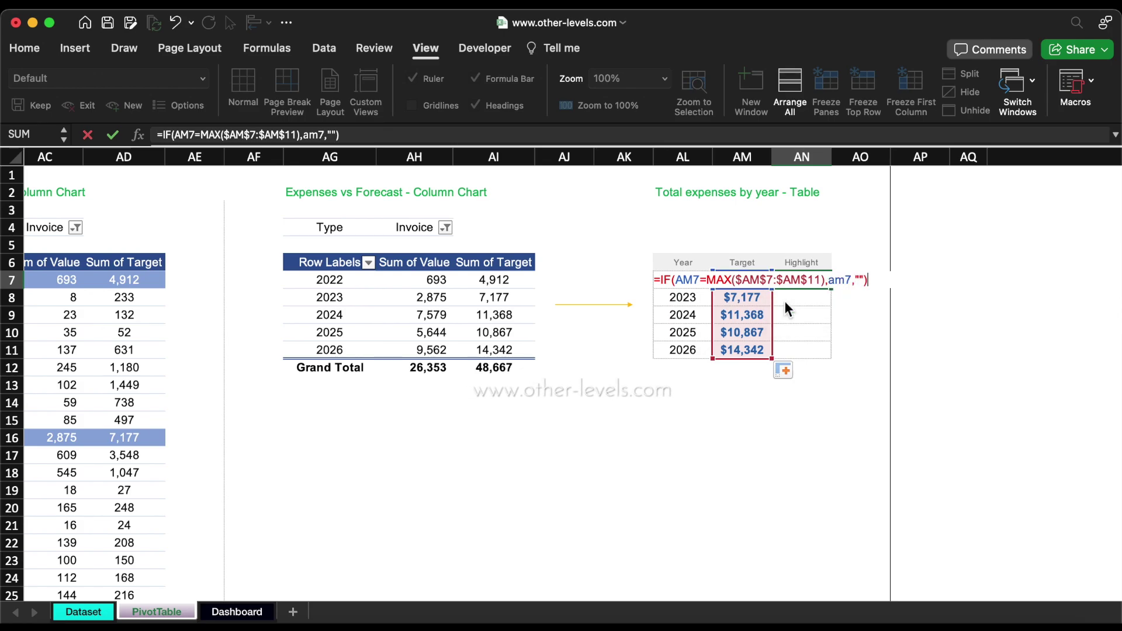
pyautogui.press('Return')
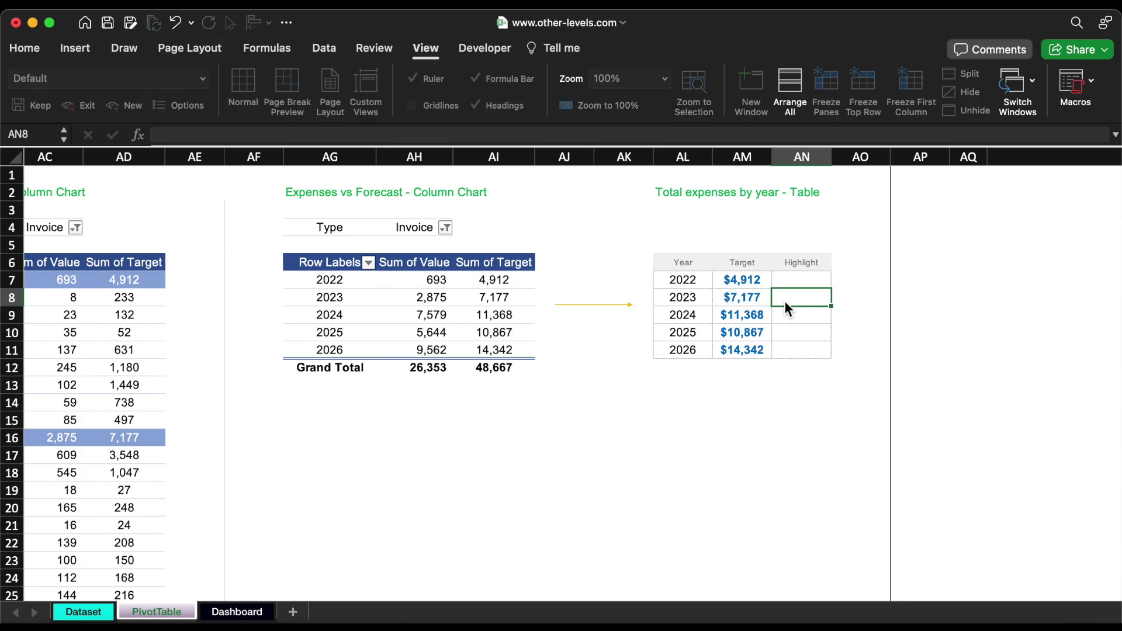
pyautogui.click(796, 286)
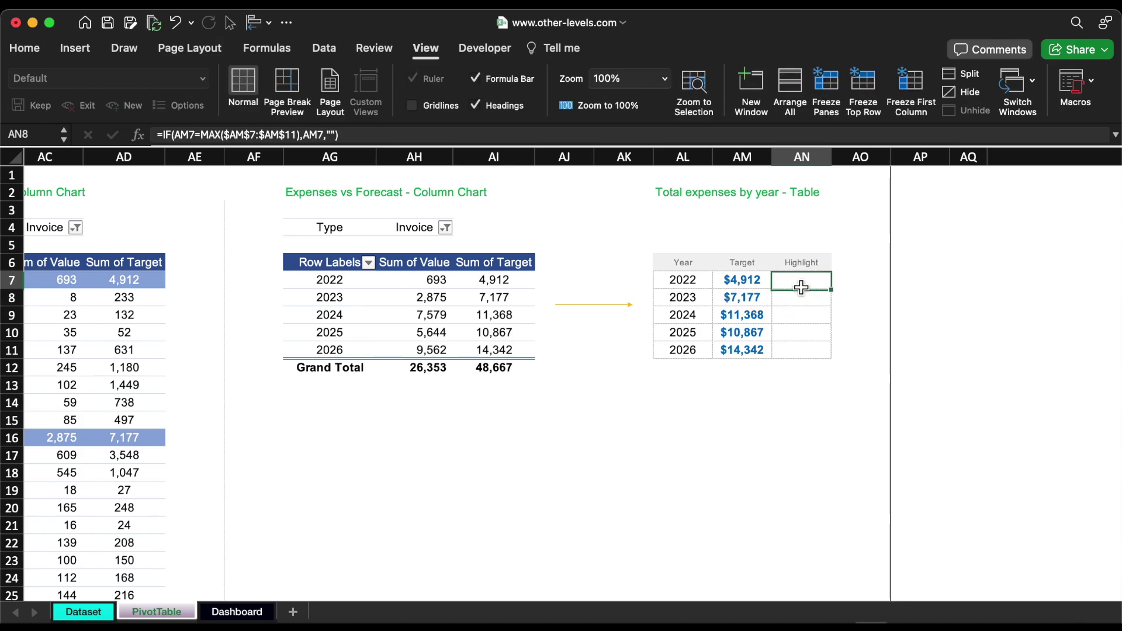
pyautogui.doubleClick(834, 291)
# Step: Change the IF formula in AN7 to return "Max" instead of AM7 and fill it down to AN11
pyautogui.click(323, 135)
pyautogui.press('BackSpace')
pyautogui.press('BackSpace')
pyautogui.press('BackSpace')
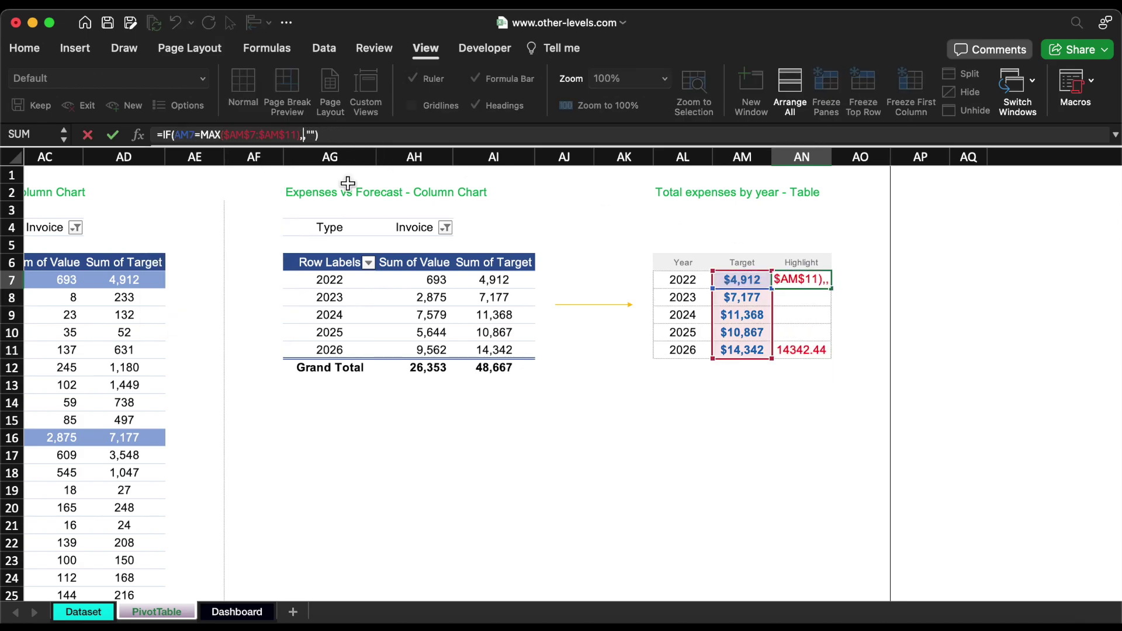
pyautogui.write('""')
pyautogui.write('Ma')
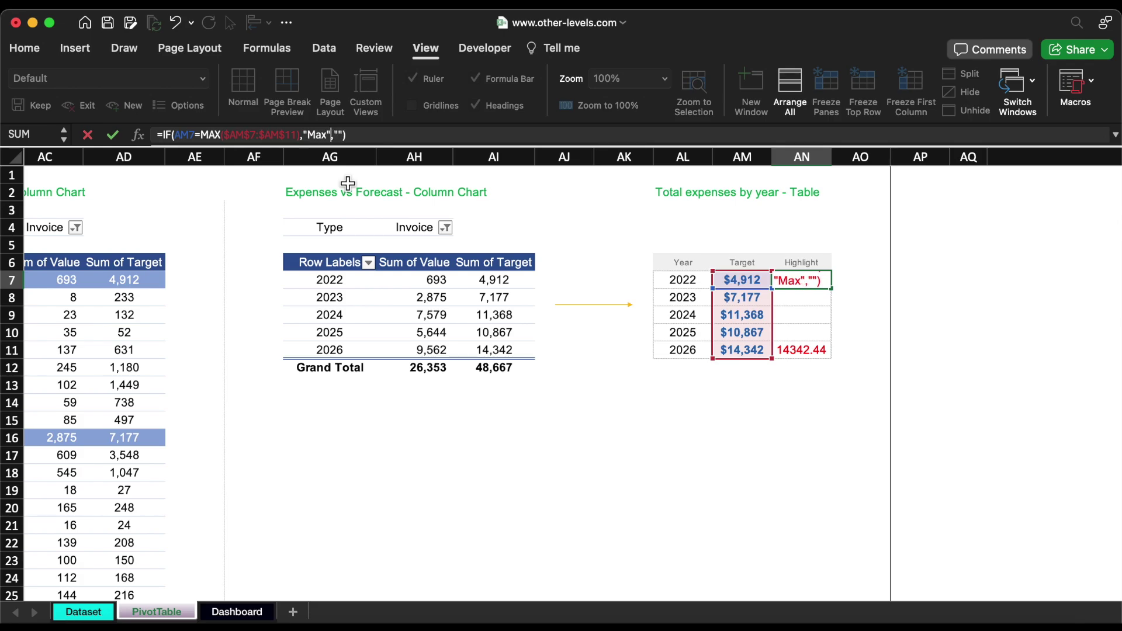
pyautogui.write('x')
pyautogui.hotkey('ctrl', 'Return')
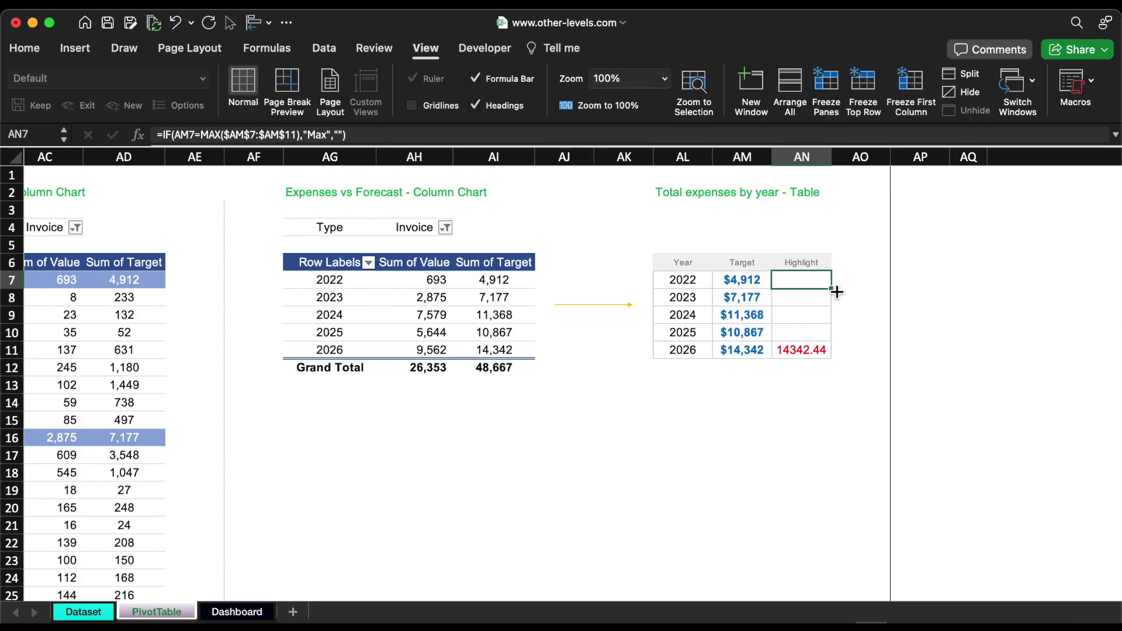
pyautogui.doubleClick(836, 292)
pyautogui.click(682, 402)
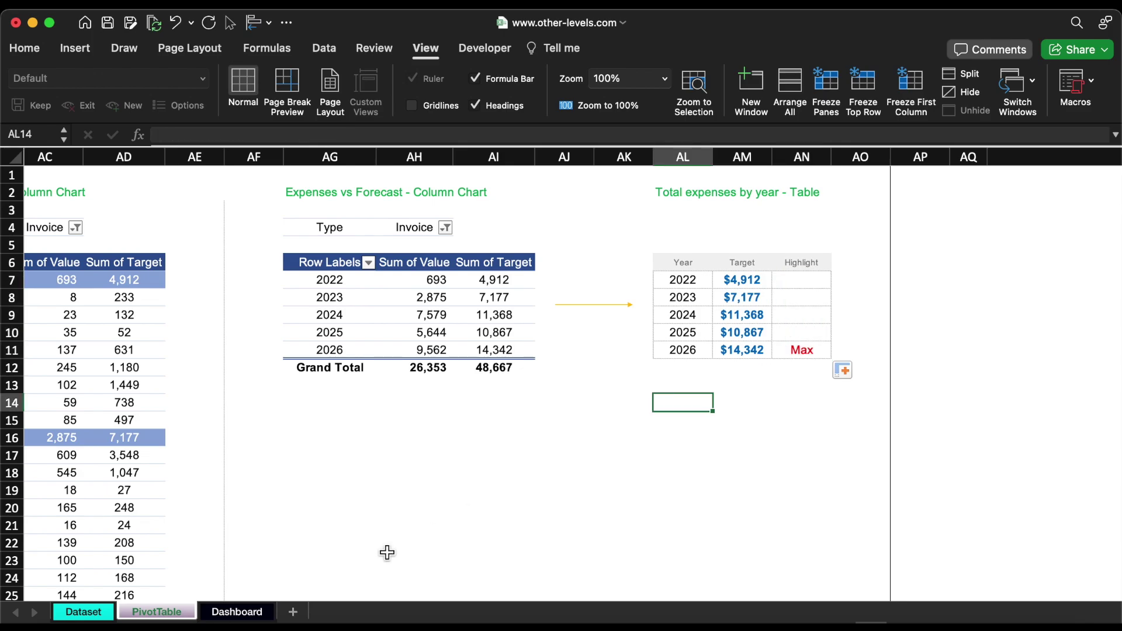
# Step: On the Dashboard sheet, link the text box under the Expenses by Year's heading to the year in PivotTable cell AL11
pyautogui.click(236, 611)
pyautogui.moveTo(253, 357); pyautogui.dragTo(256, 403)
pyautogui.write('=')
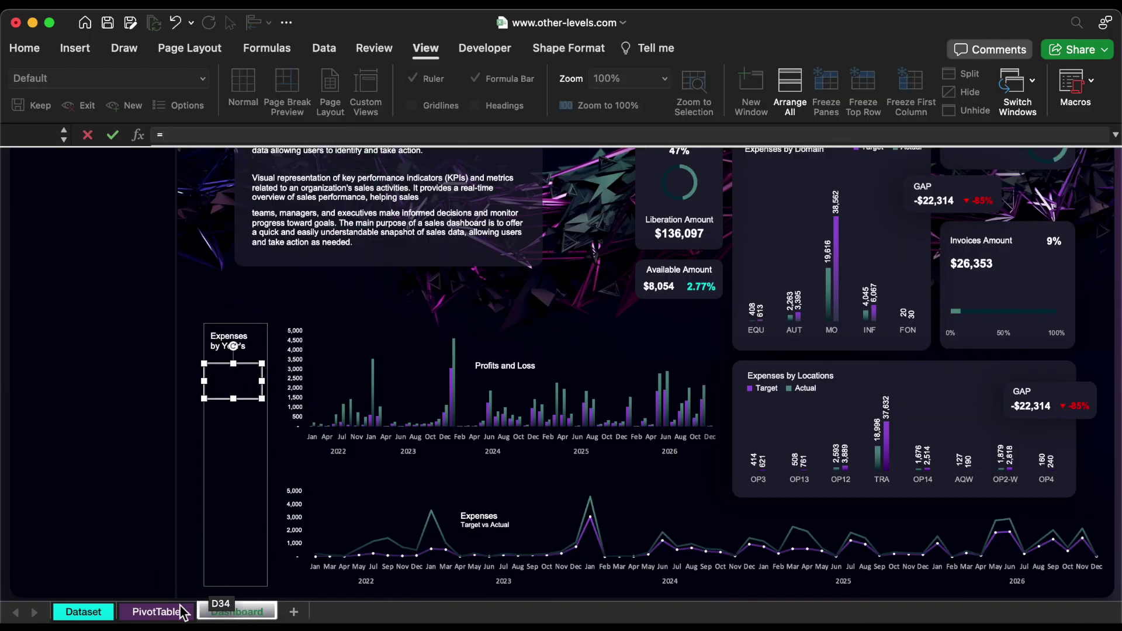
pyautogui.click(182, 612)
pyautogui.click(718, 352)
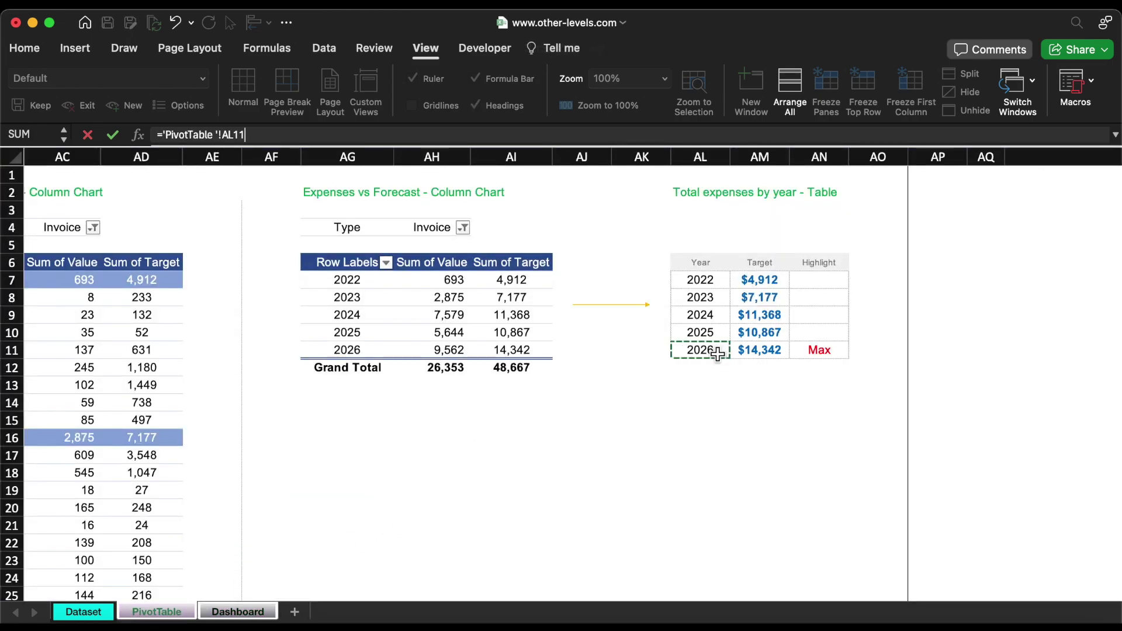
pyautogui.press('Return')
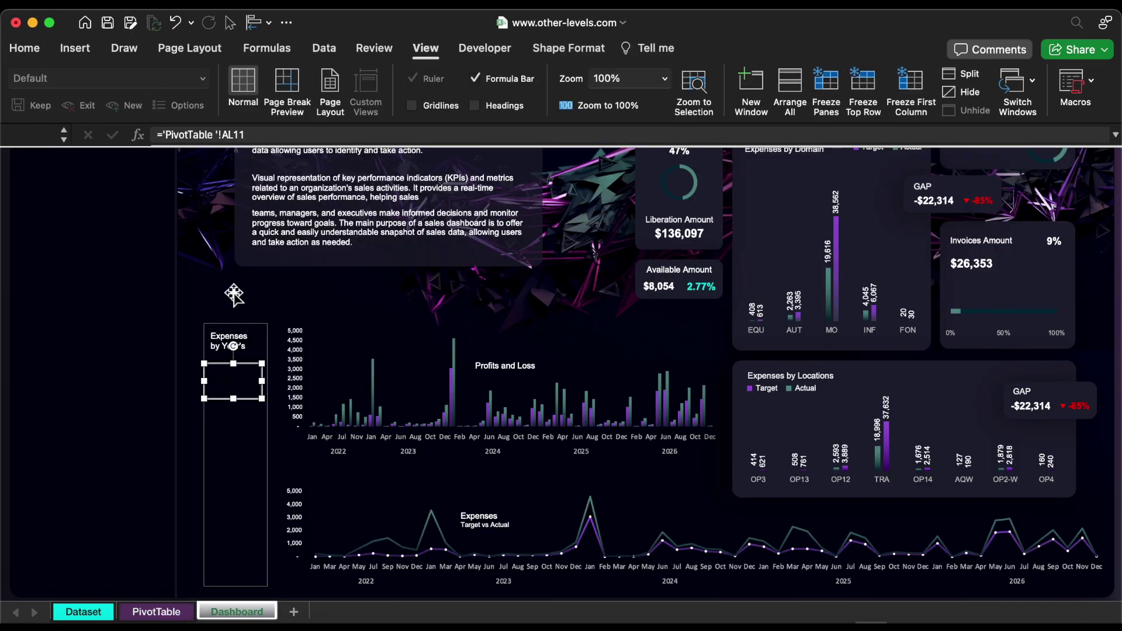
pyautogui.click(290, 451)
pyautogui.scroll(-1, 291, 450)
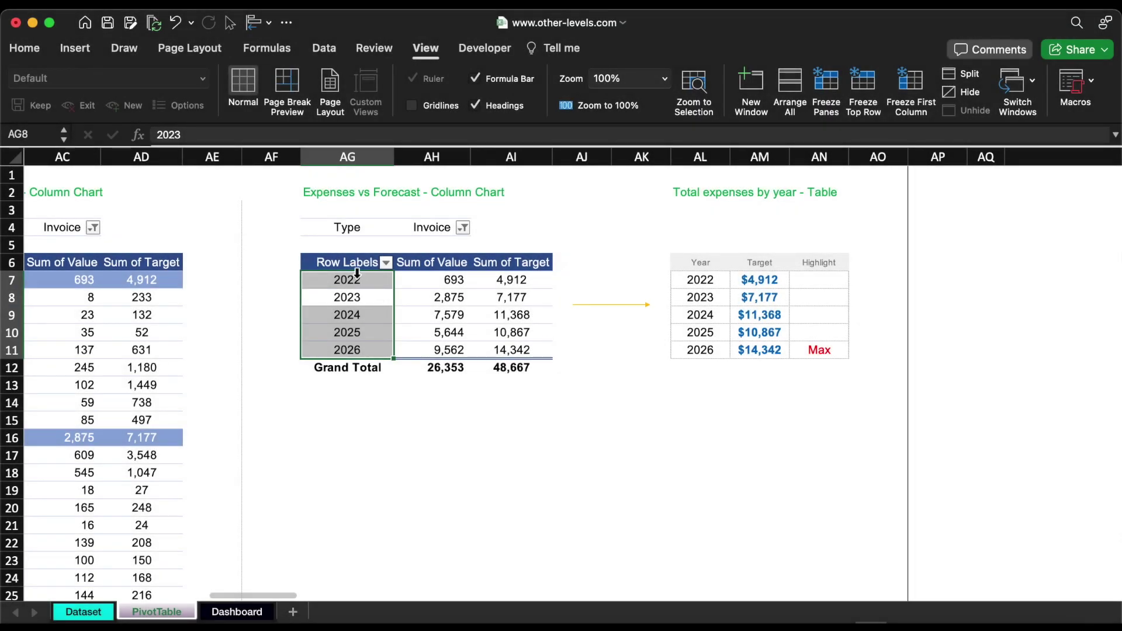
# Step: Insert slicers for Type, Year and Domain from the Expenses vs Forecast PivotTable
pyautogui.click(75, 48)
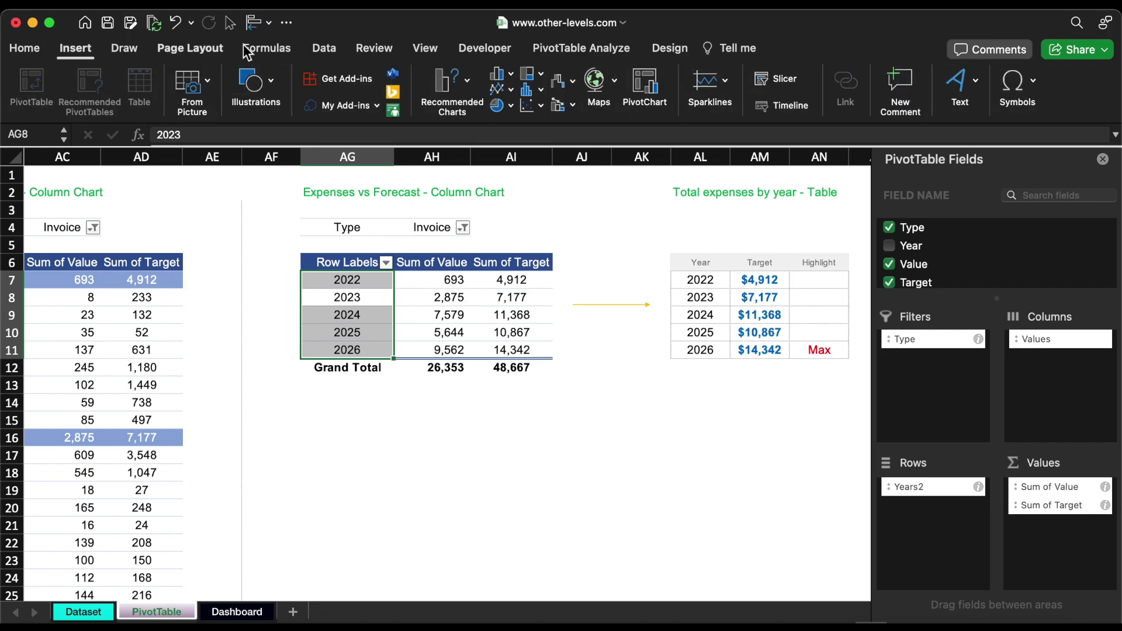
pyautogui.click(782, 80)
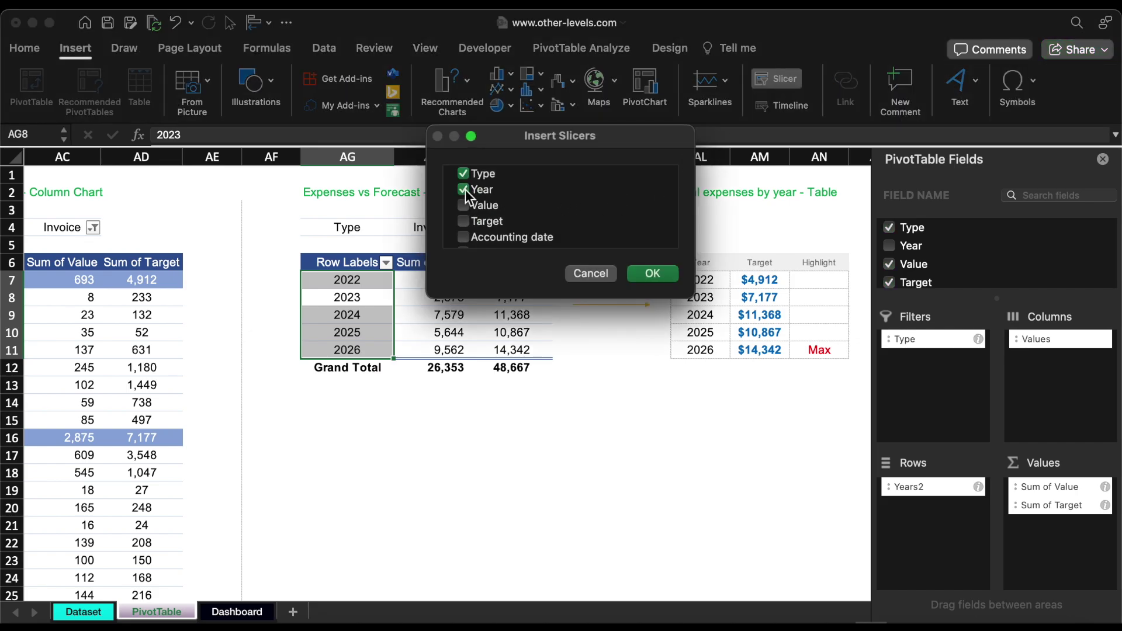
pyautogui.scroll(-5, 468, 202)
pyautogui.click(479, 209)
pyautogui.scroll(-1, 479, 211)
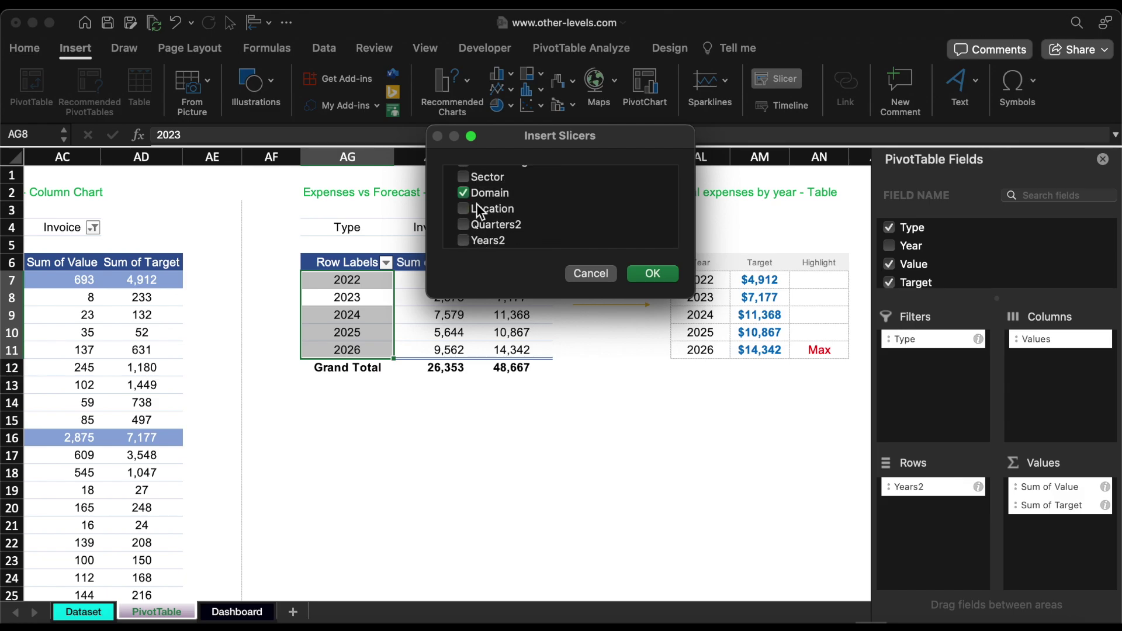
pyautogui.click(652, 274)
# Step: Apply the dark slicer style to the Type, Year and Domain slicers
pyautogui.click(255, 102)
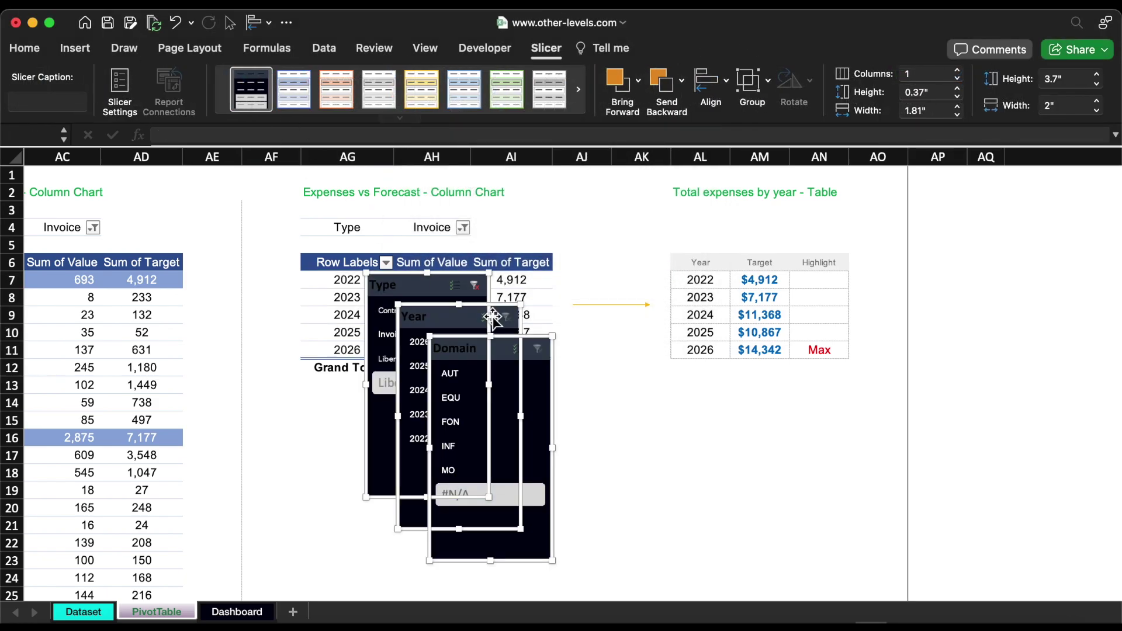
pyautogui.rightClick(471, 350)
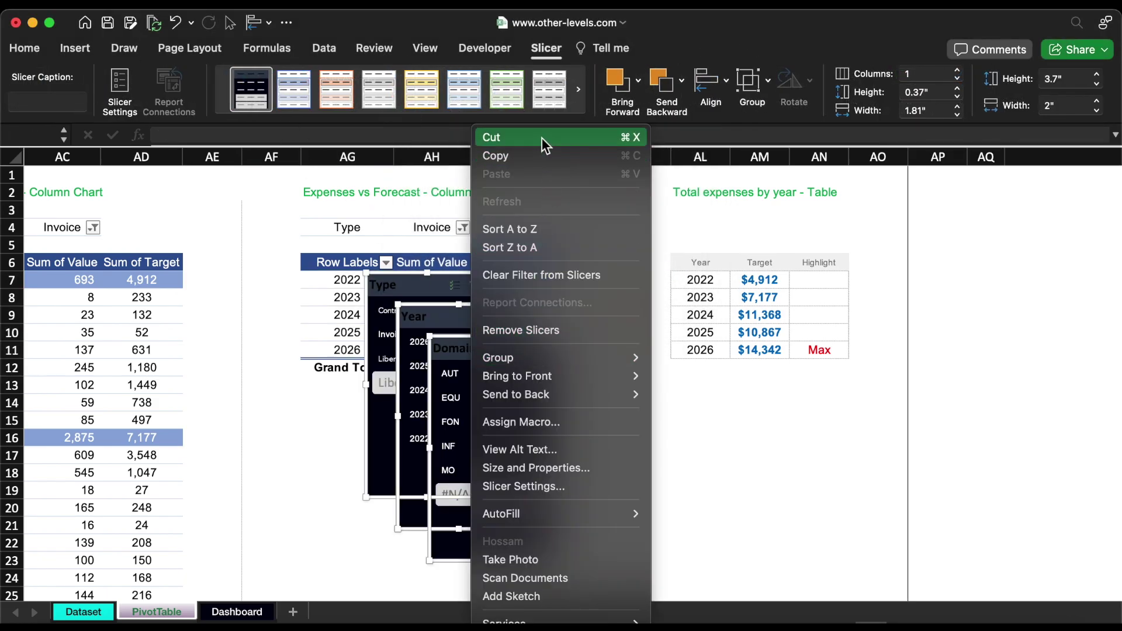
pyautogui.press('Escape')
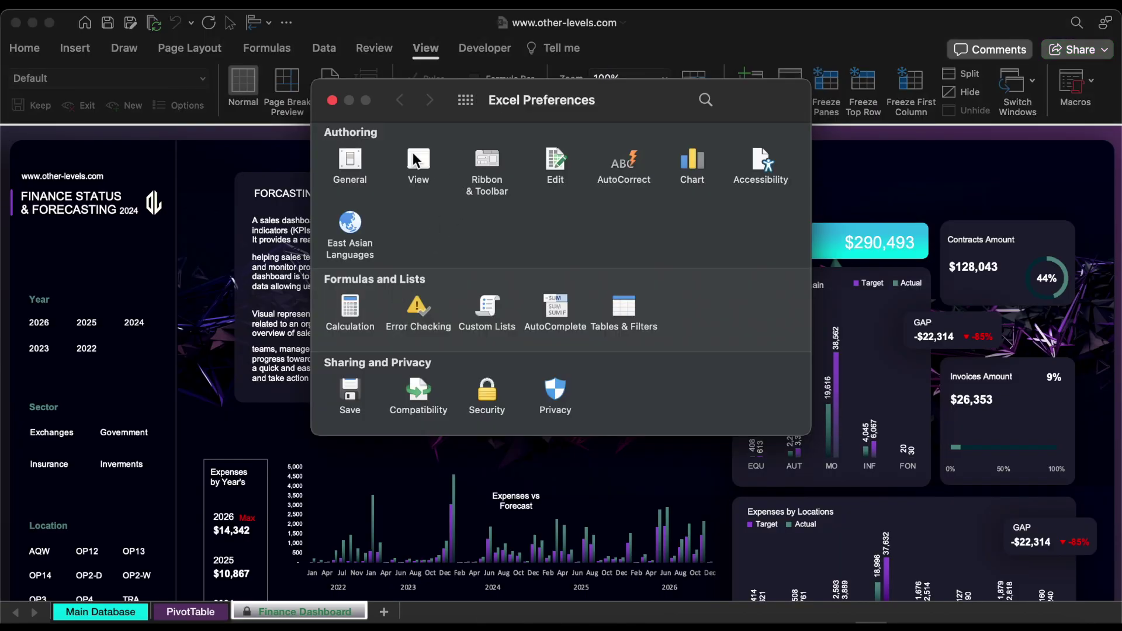
# Step: Hide the sheet tabs in the View preferences and switch the finance dashboard window to full screen
pyautogui.click(412, 153)
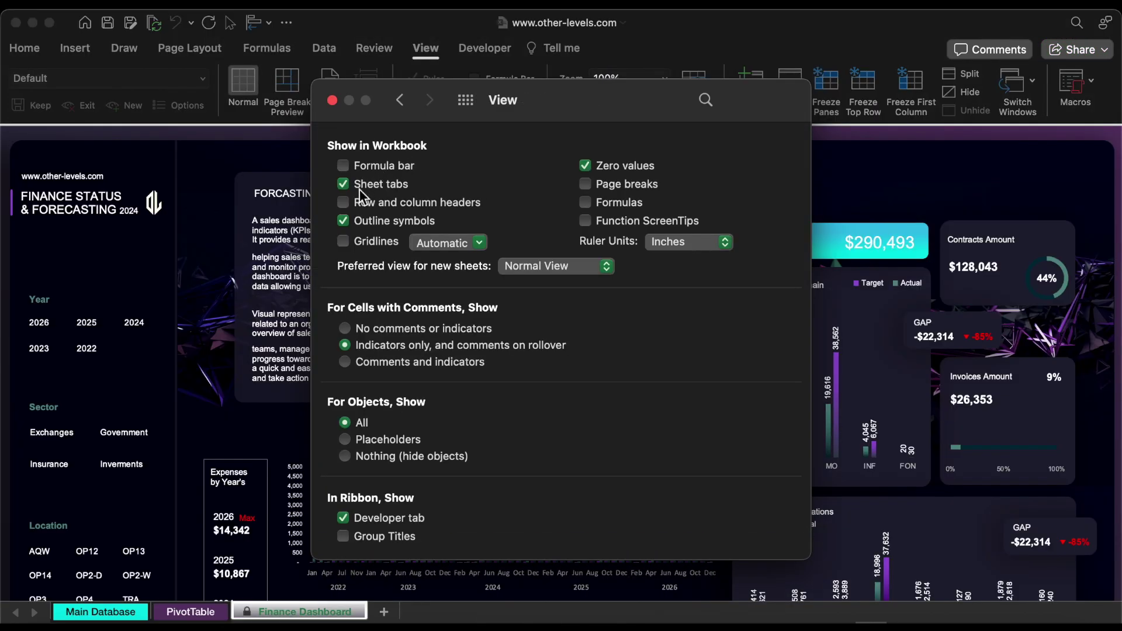
pyautogui.click(332, 100)
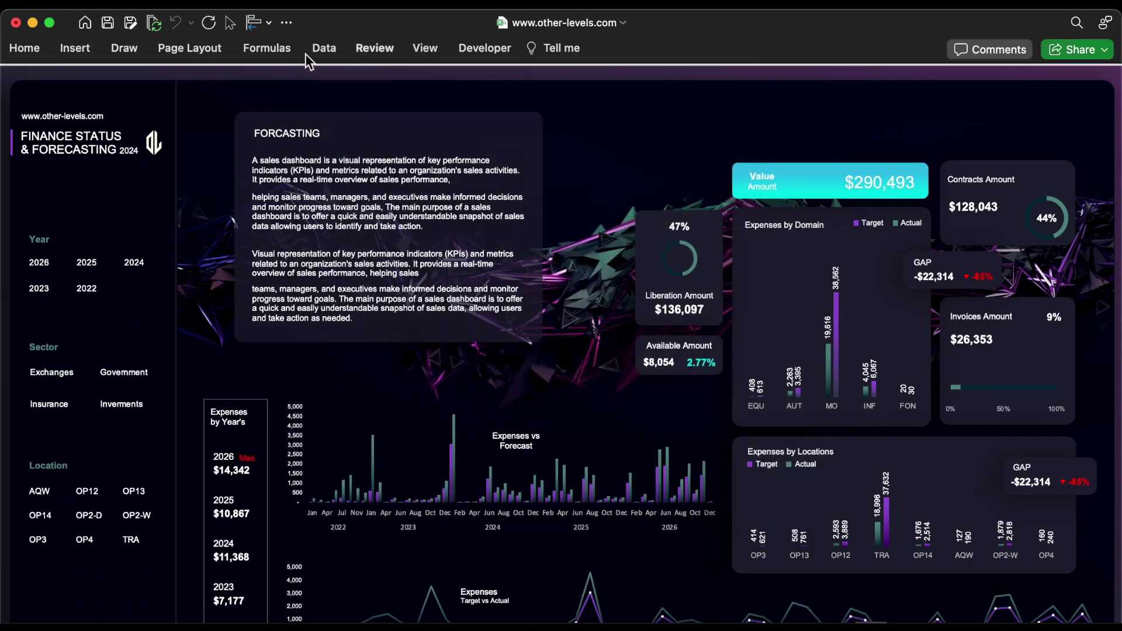
pyautogui.click(49, 24)
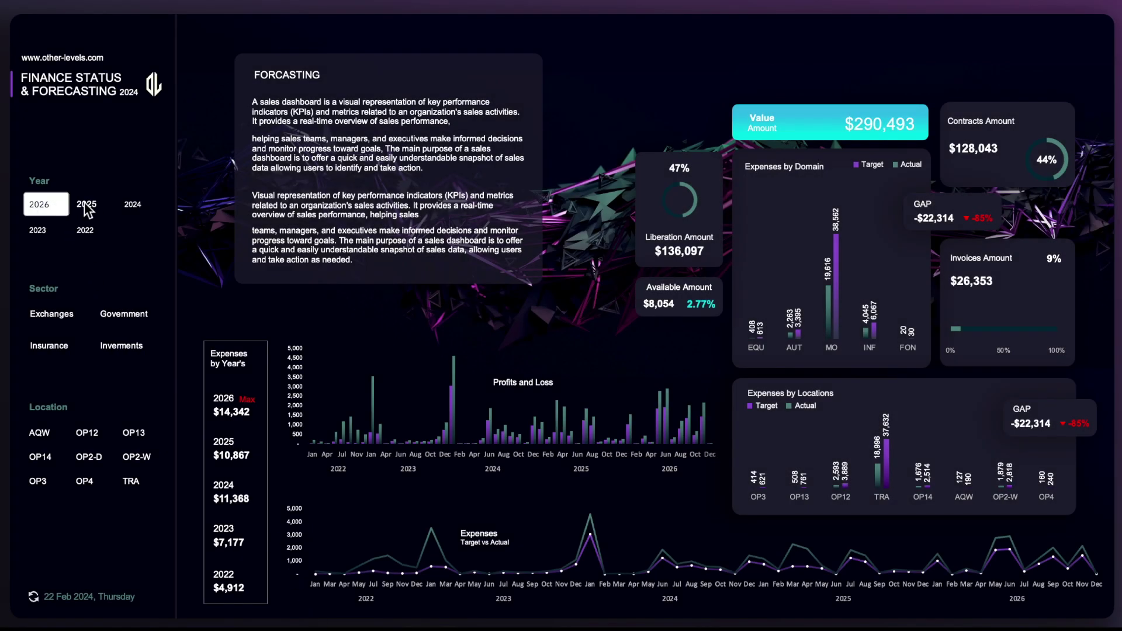
# Step: Test the dashboard's Year slicer by toggling 2024 and 2022 in the filter
pyautogui.click(139, 209)
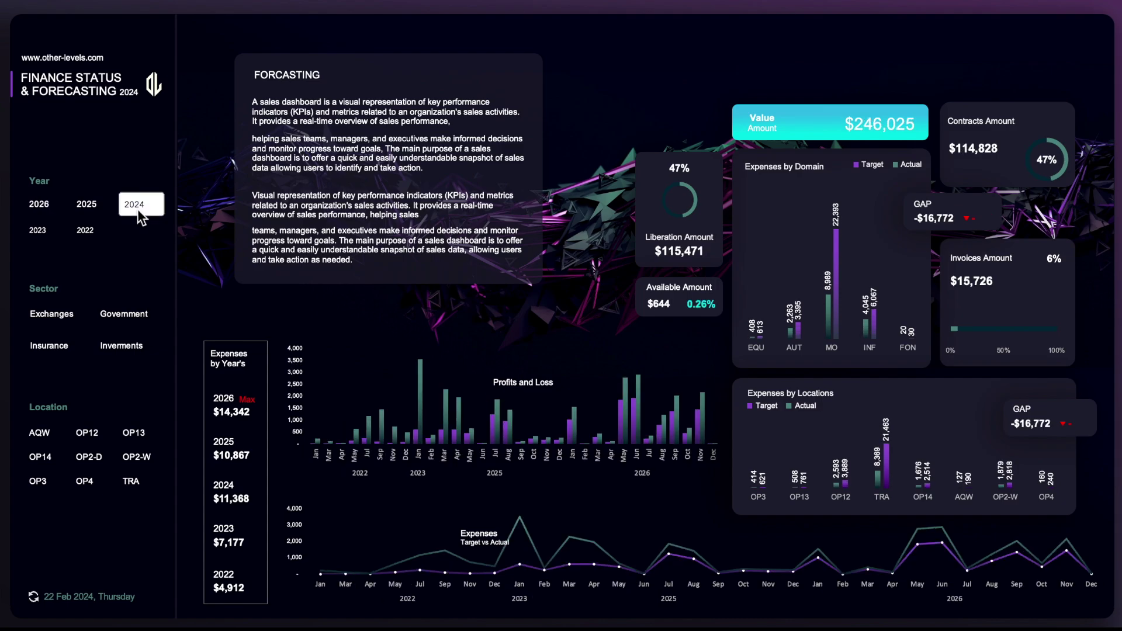
pyautogui.click(87, 230)
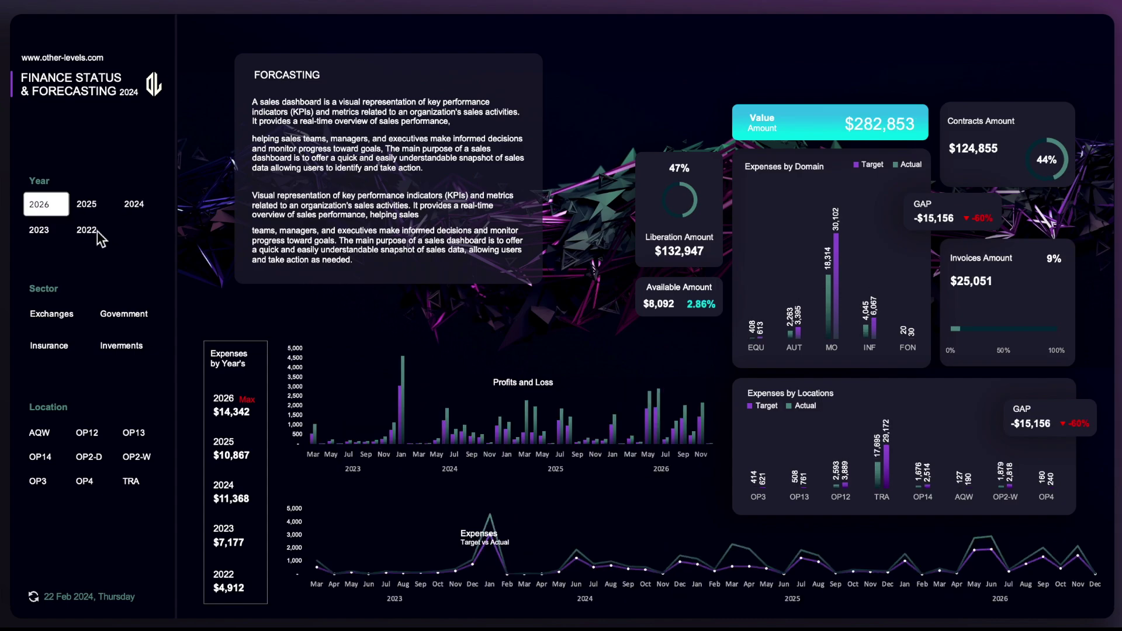
pyautogui.click(106, 234)
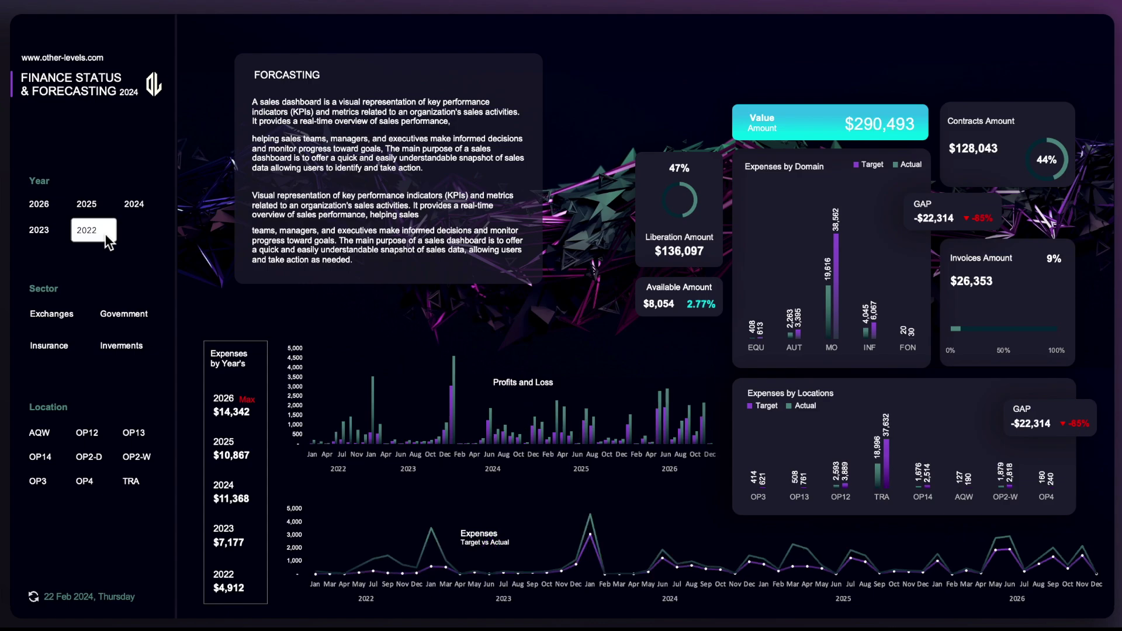